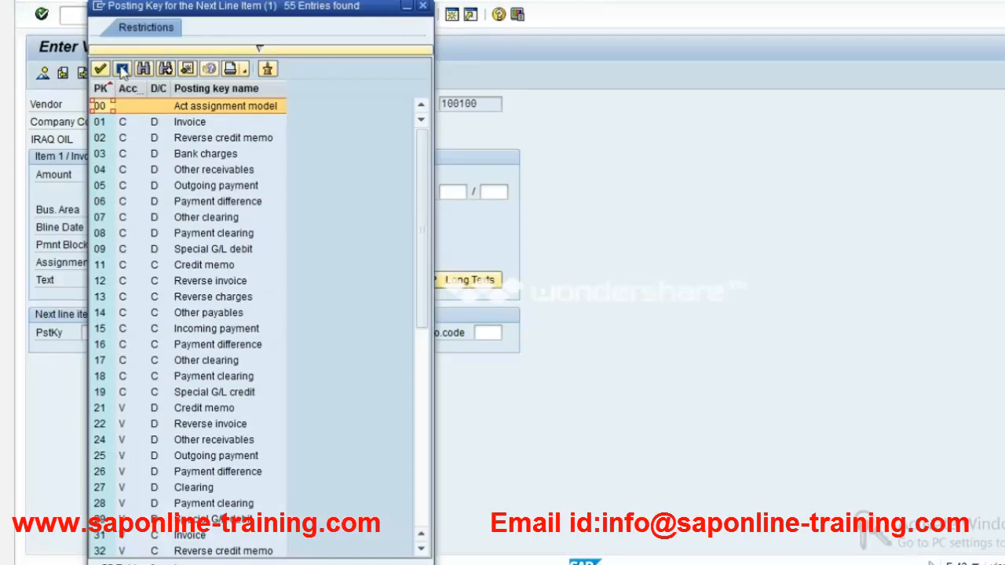
Set the next line item to posting key 40 with G/L account 400000, DOMESTIC PURCHASE, and proceed to that item.
left_click(123, 70)
key("Tab")
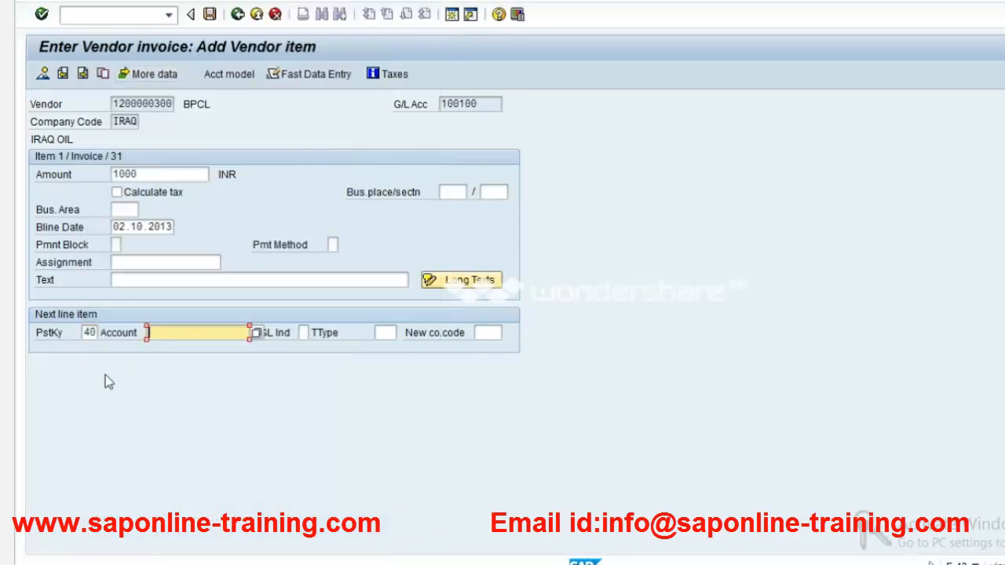
key("space")
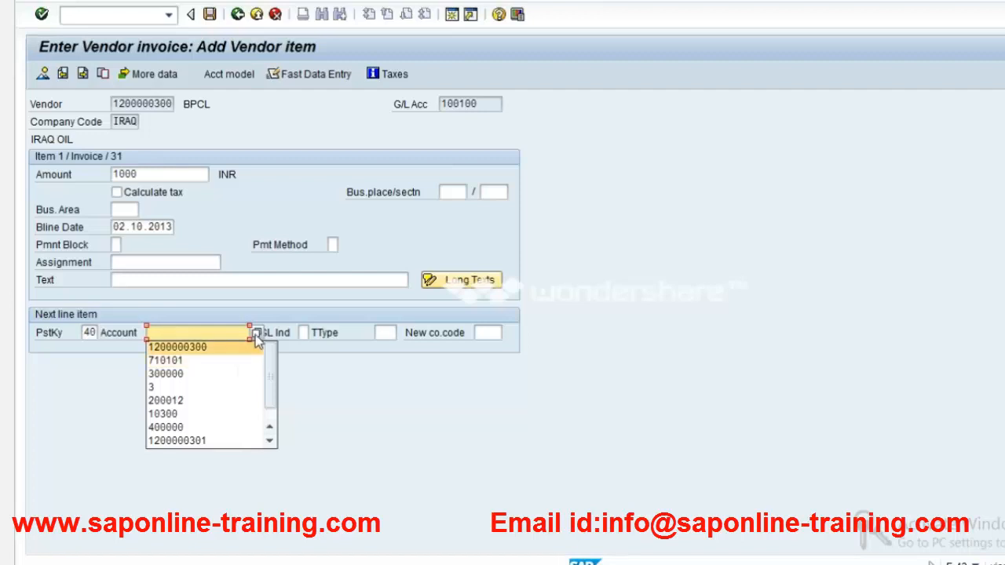
left_click(256, 334)
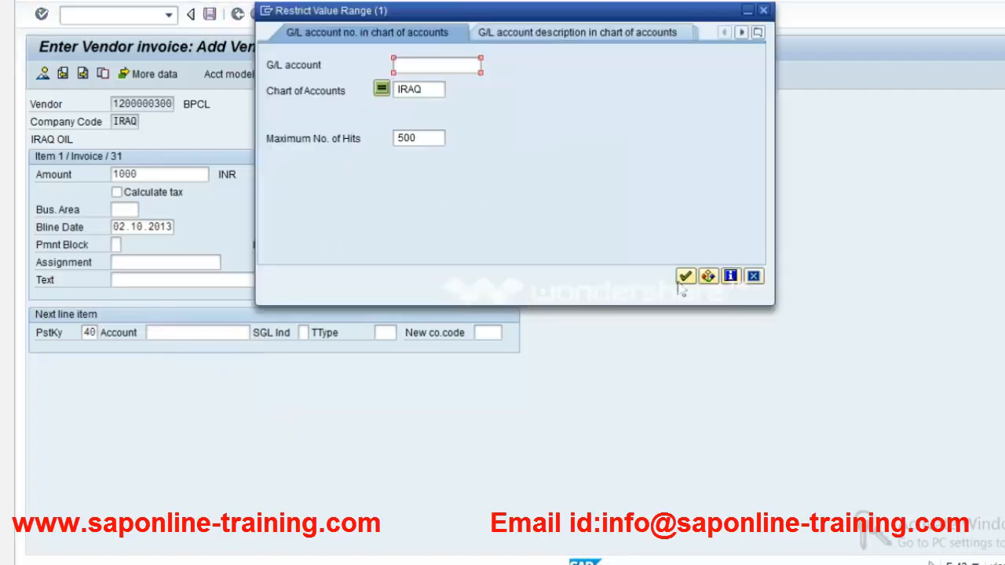
left_click(683, 276)
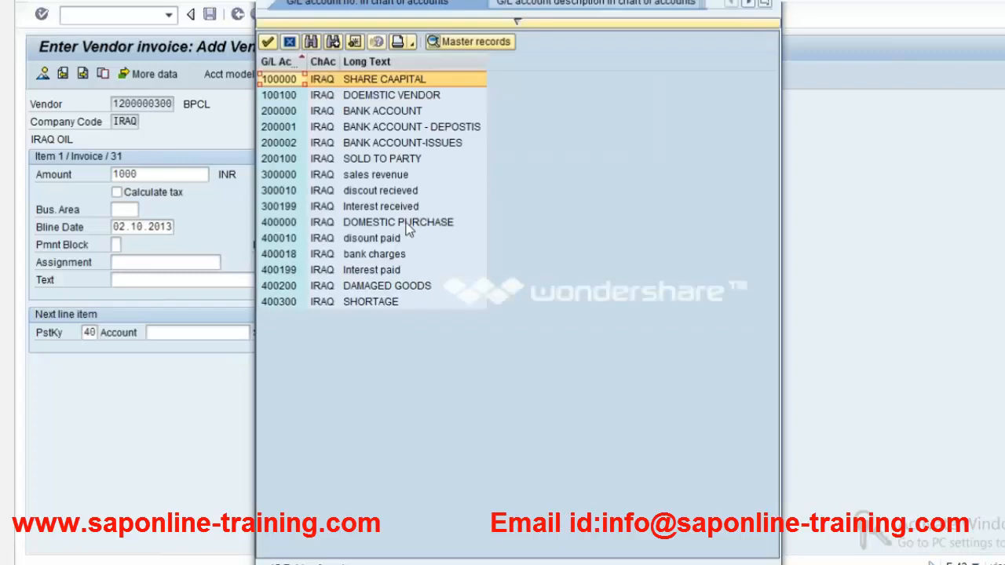
double_click(408, 223)
key("Return")
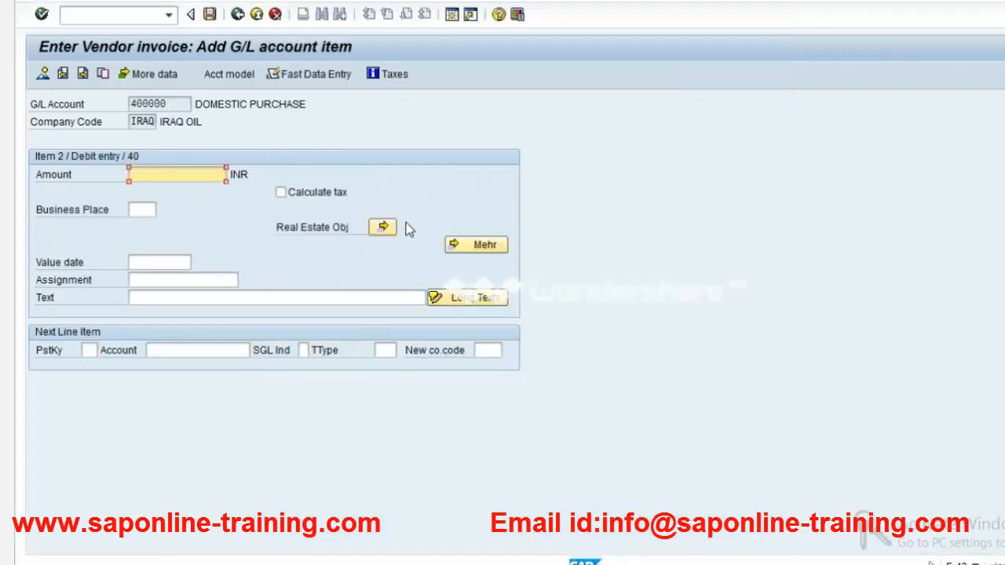
Enter * as the debit item's amount, and simulate and post the vendor invoice.
type("*")
key("Return")
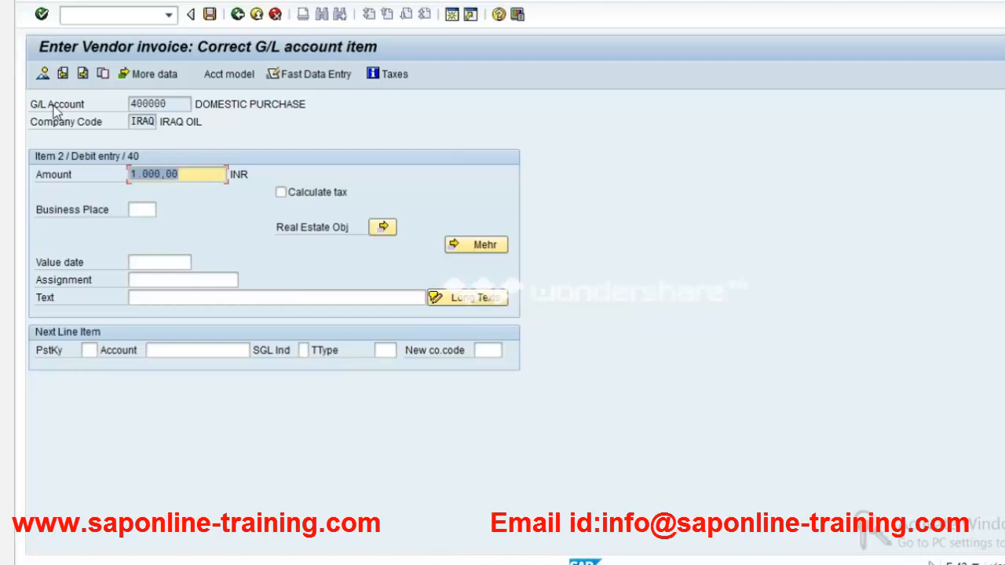
left_click(72, 0)
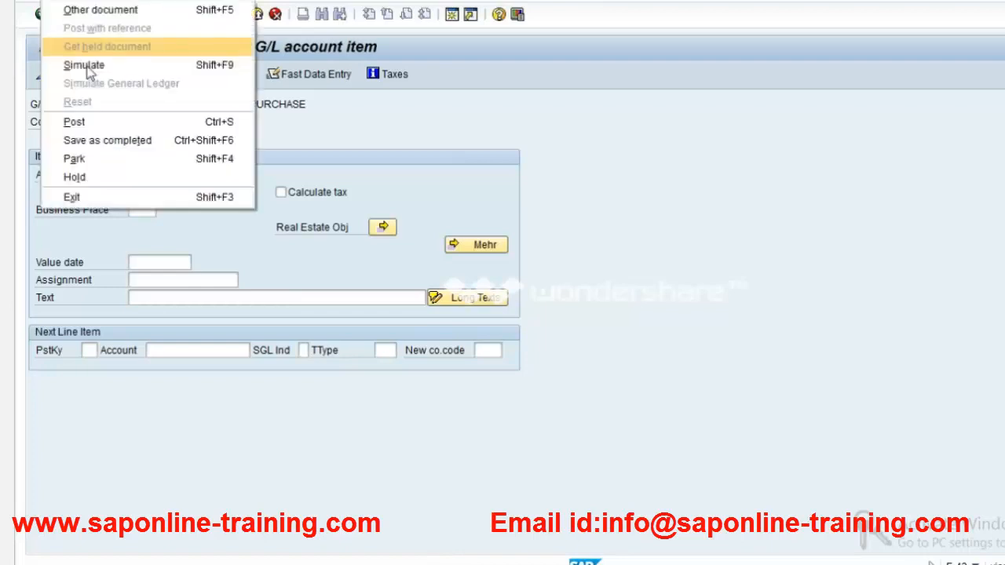
left_click(63, 63)
key("ctrl+s")
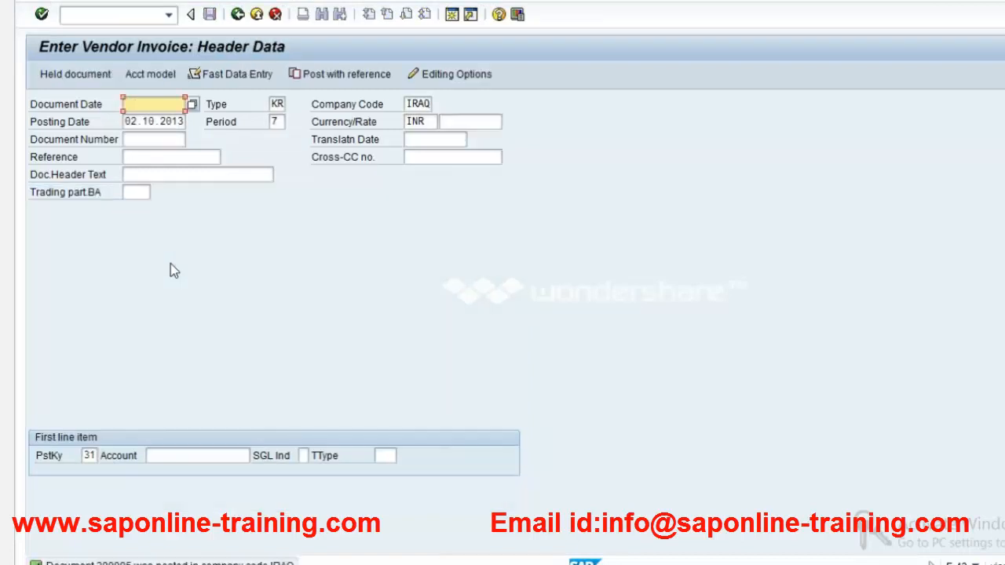
Open transaction FBL1N and display the open line items of vendor BPCL for company code IRAQ.
left_click(117, 22)
type("/nfbl1")
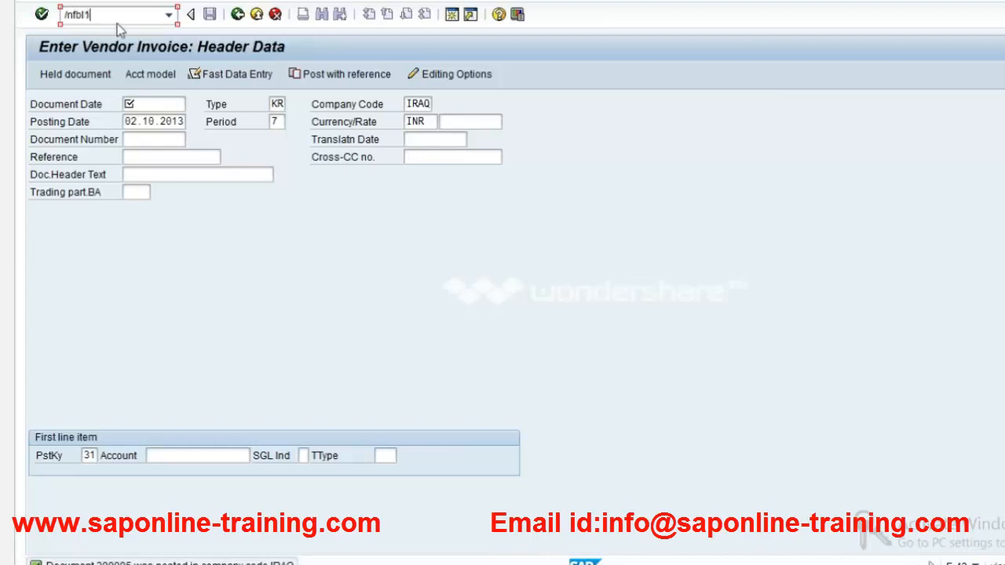
key("Return")
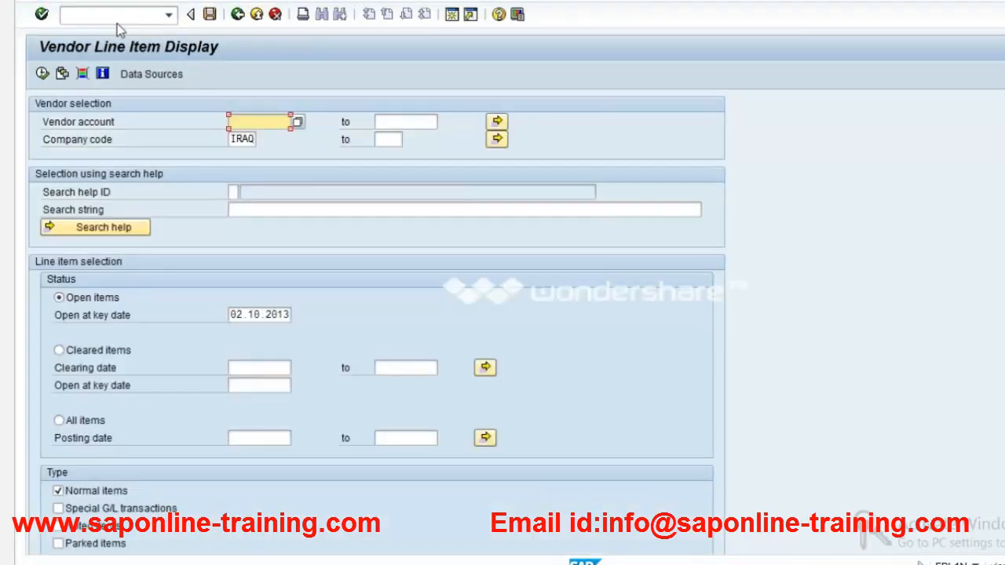
key("F4")
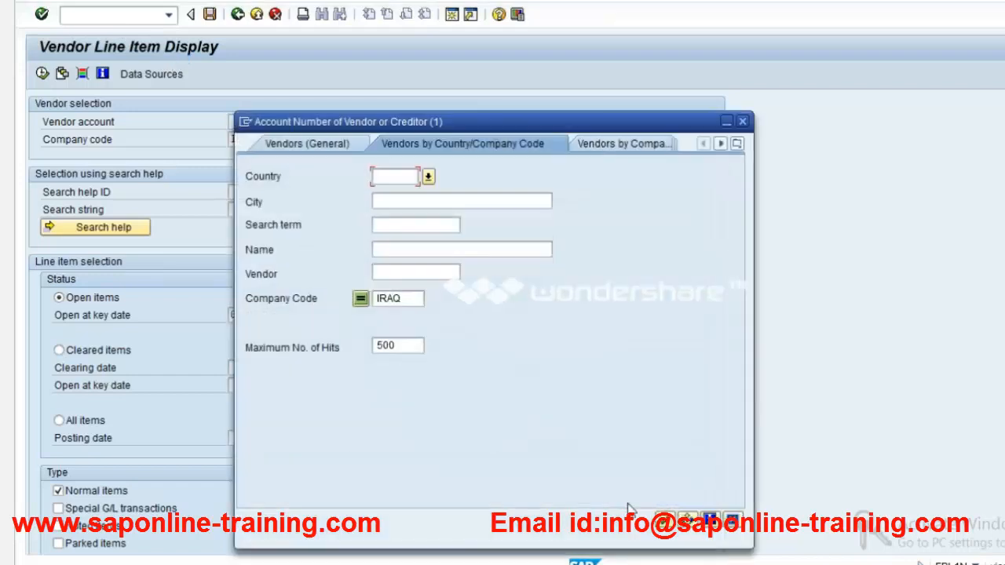
key("Return")
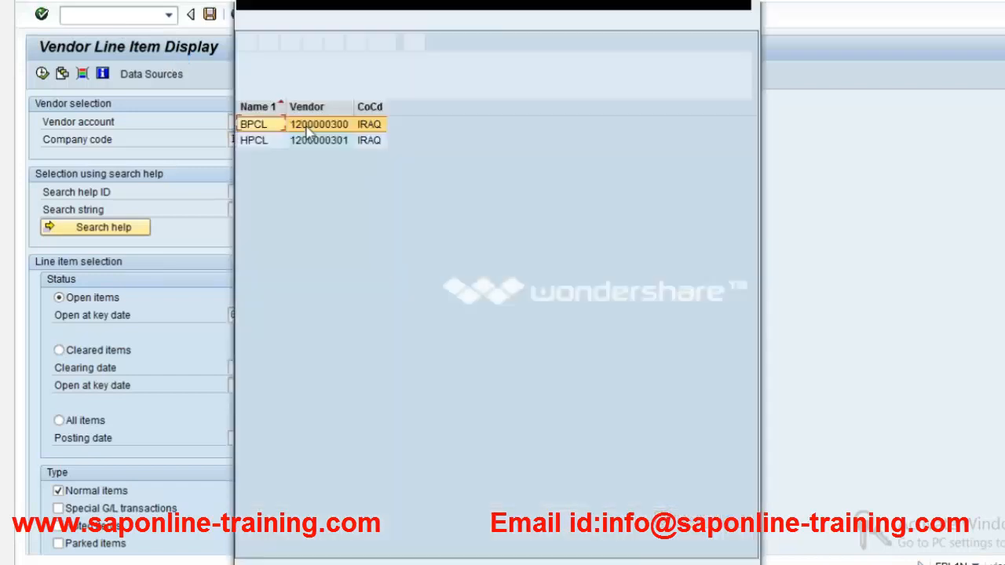
double_click(307, 125)
key("F8")
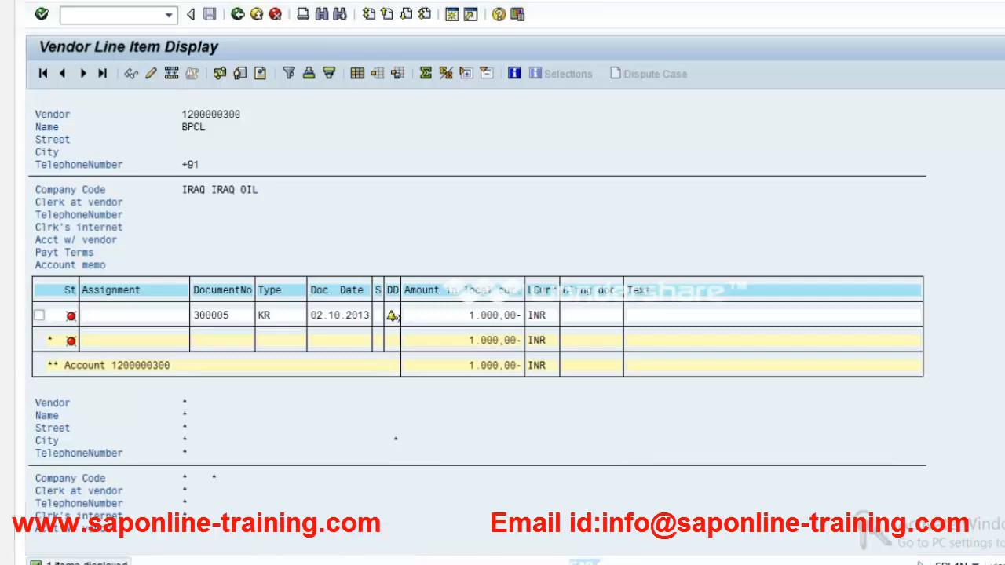
mouse_move(267, 563)
left_click(278, 540)
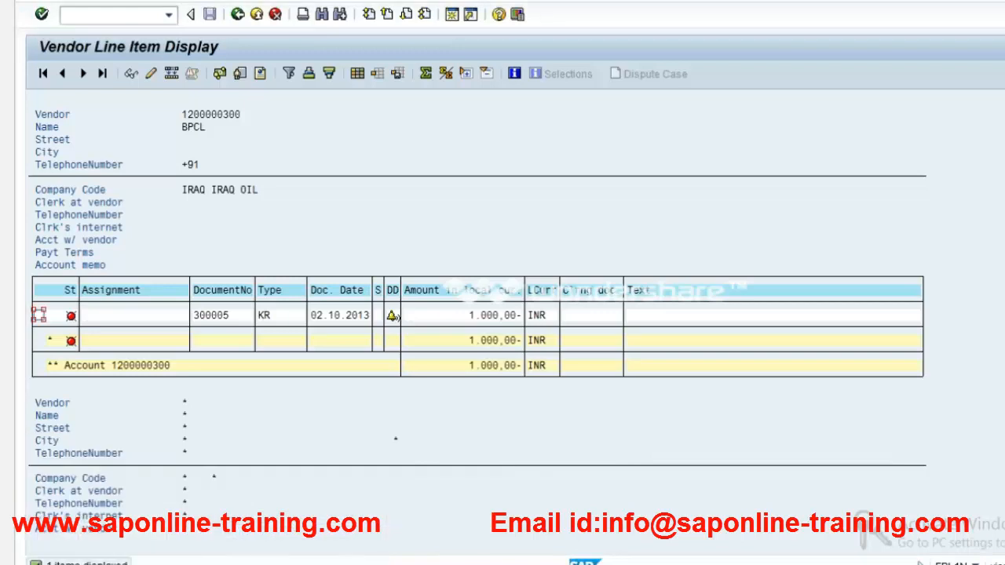
Switch to the Word notes and read the Create Cheque Numbers section with its FCH5 path and payment document fields.
key("alt+Tab")
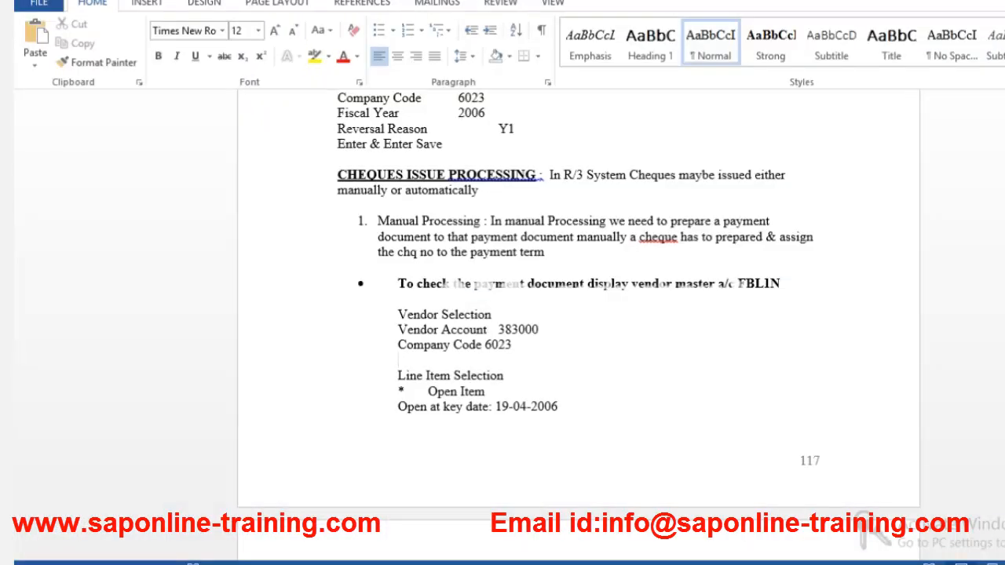
scroll(580, 307, "down", 1)
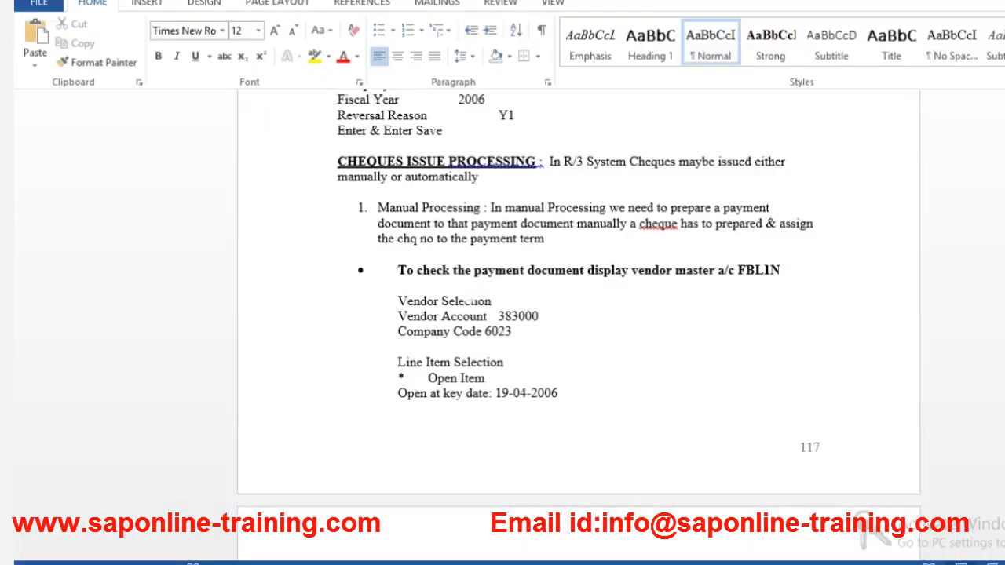
scroll(485, 301, "down", 5)
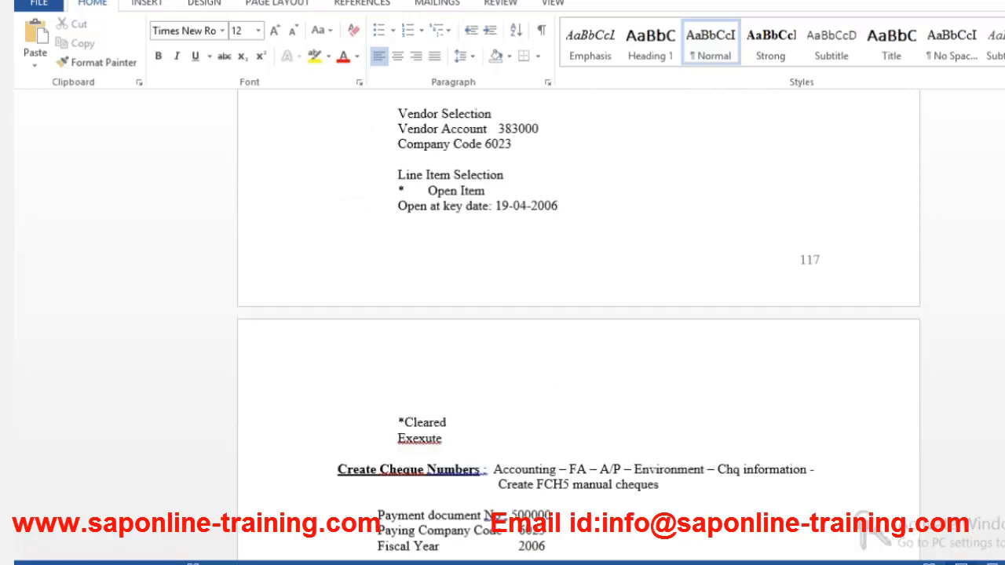
scroll(580, 314, "down", 6)
scroll(361, 142, "down", 3)
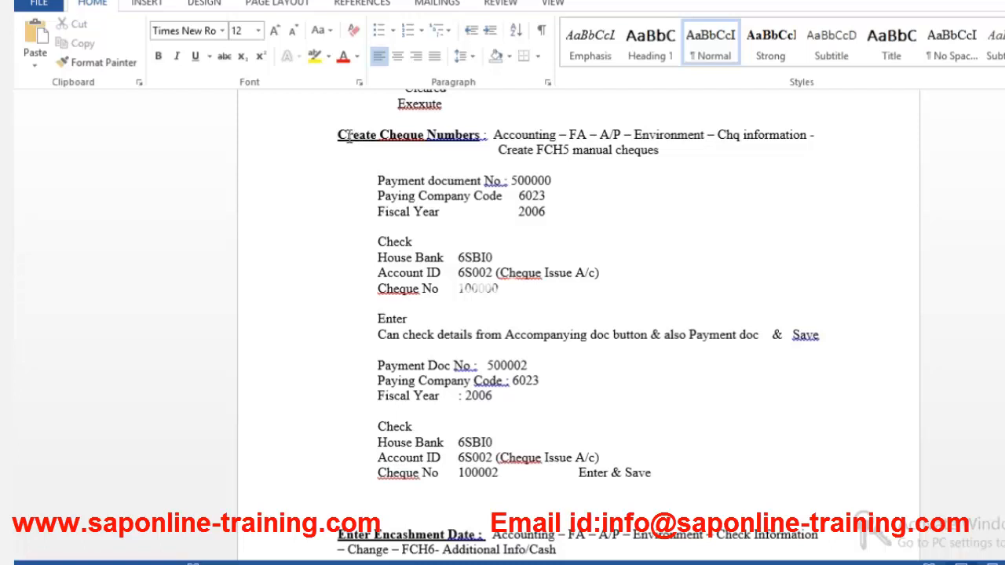
left_click(348, 135)
left_click(403, 135)
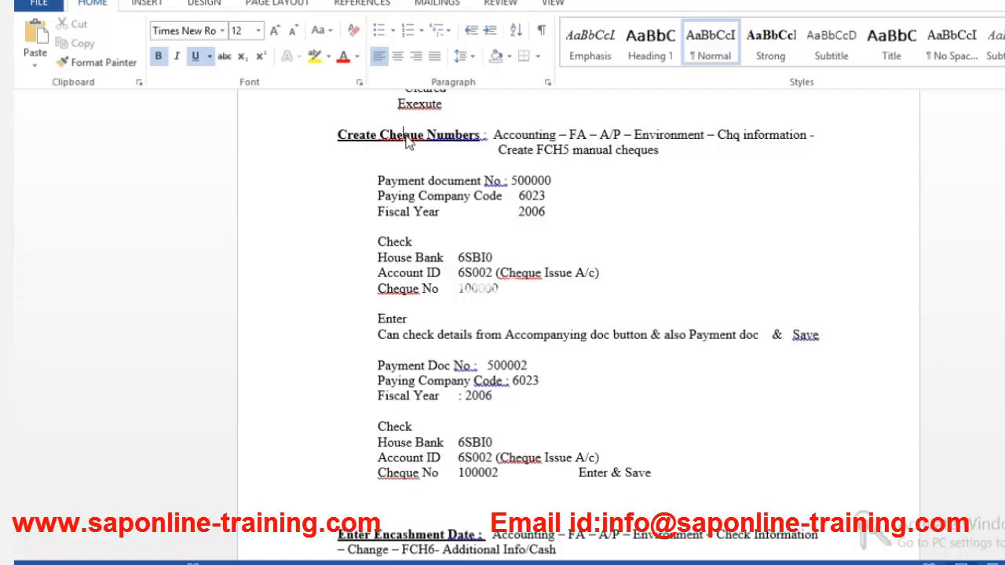
right_click(407, 140)
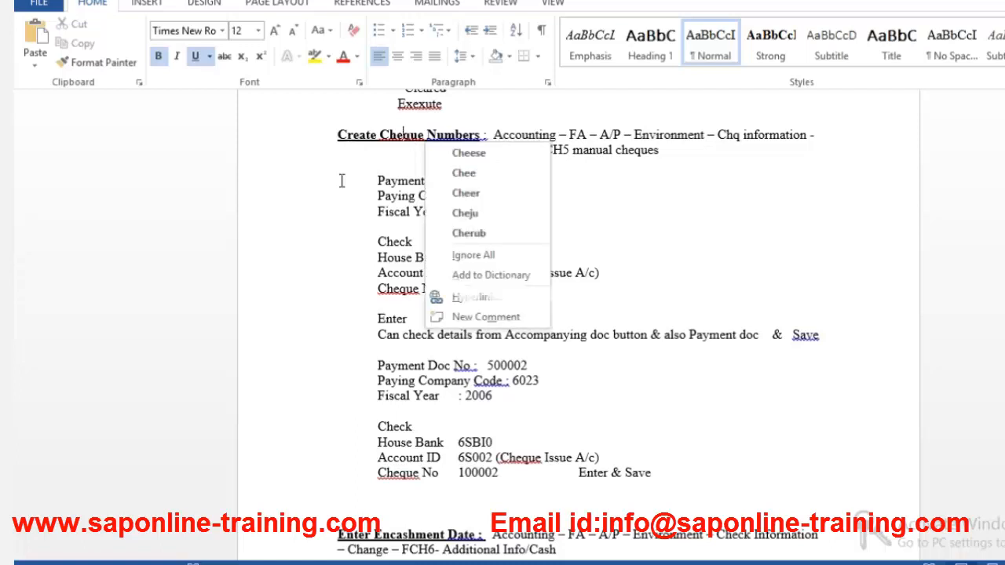
left_click(342, 180)
left_click(503, 136)
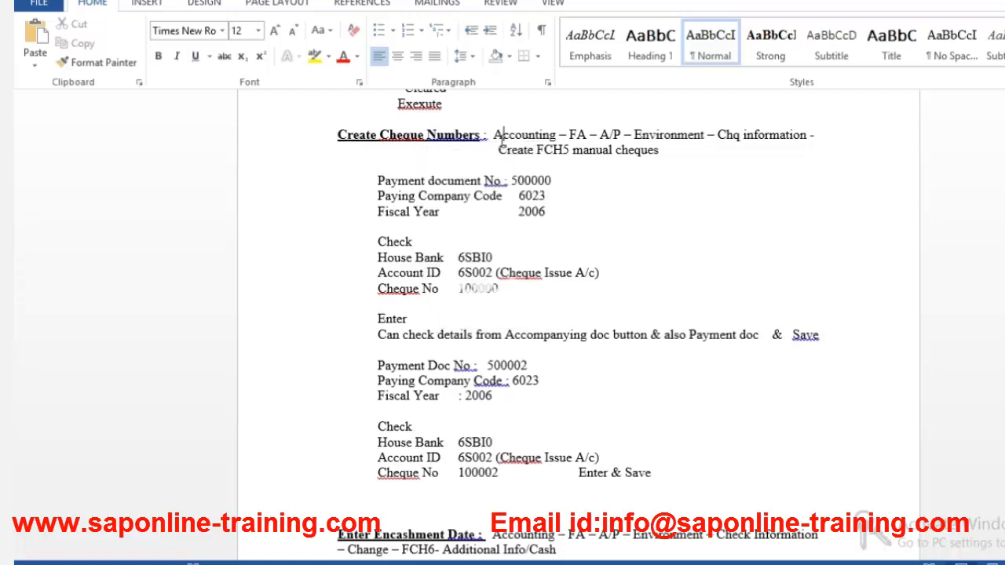
left_click(587, 171)
left_click(524, 181)
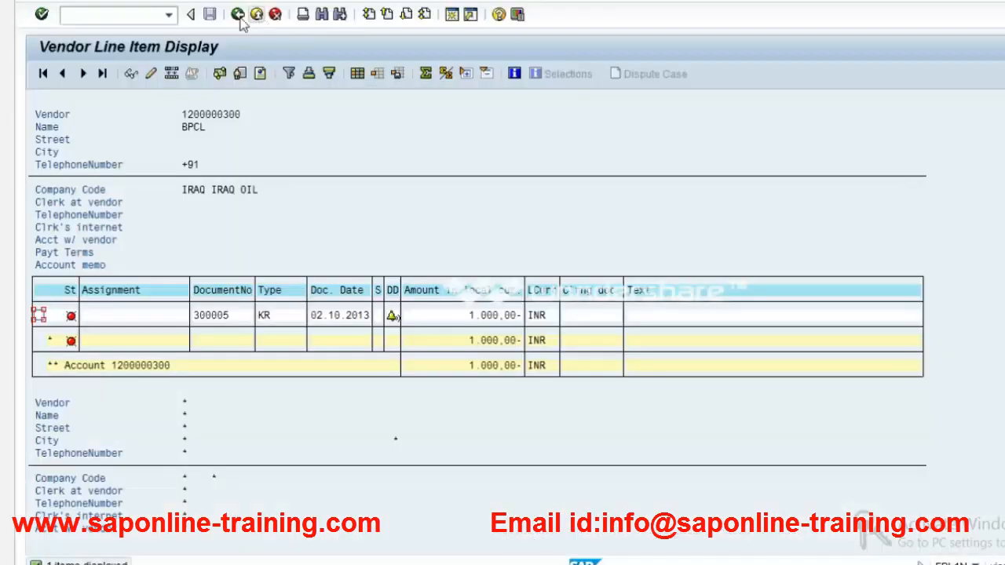
Switch back to SAP, leave the vendor line item report, and expand Accounting and Financial Accounting in the SAP Easy Access tree.
left_click(238, 15)
left_click(238, 15)
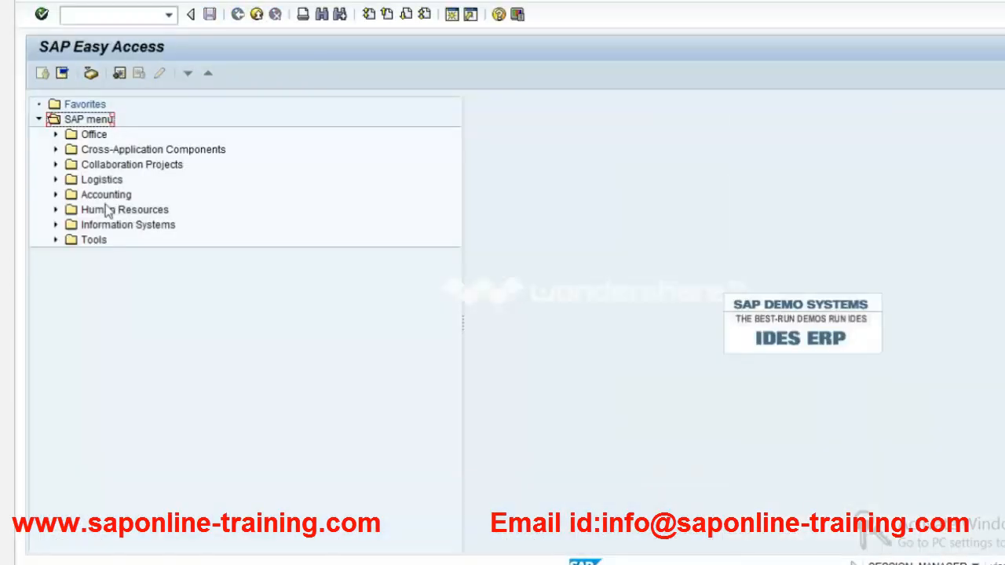
left_click(135, 210)
double_click(110, 197)
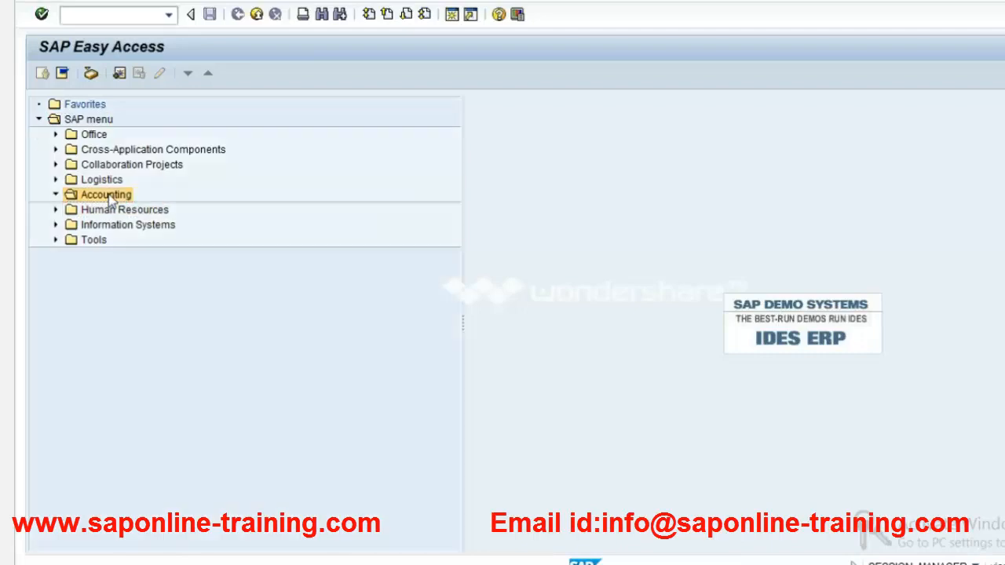
key("Up")
key("Right")
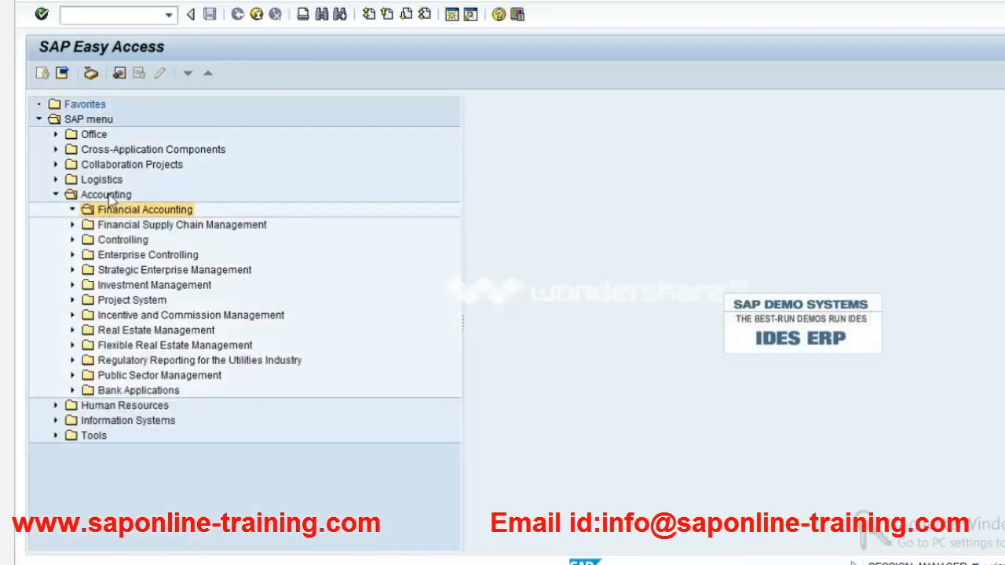
Check the cheque creation path in the Word notes and expand Accounts Payable under Financial Accounting in SAP.
key("alt+Tab")
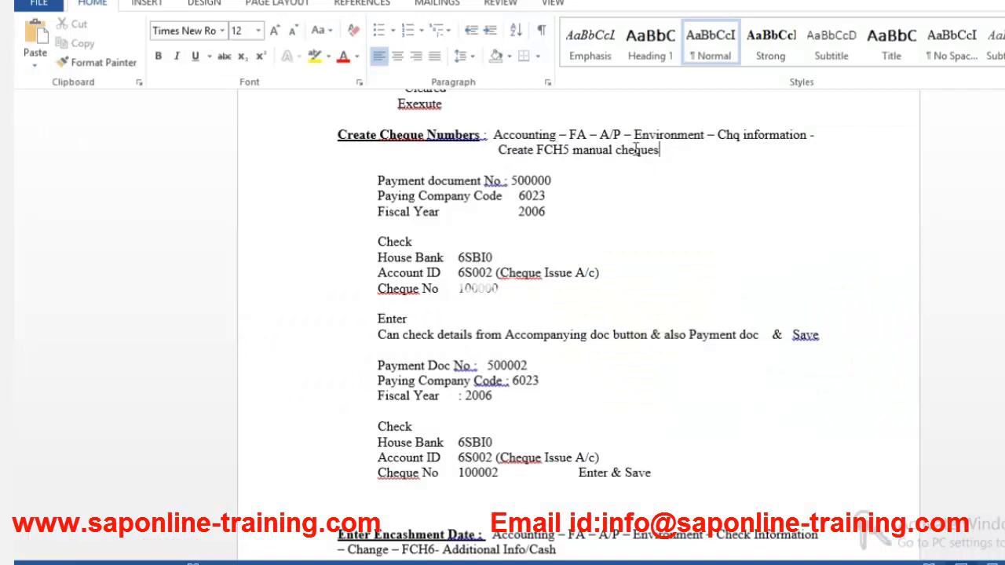
key("alt+Tab")
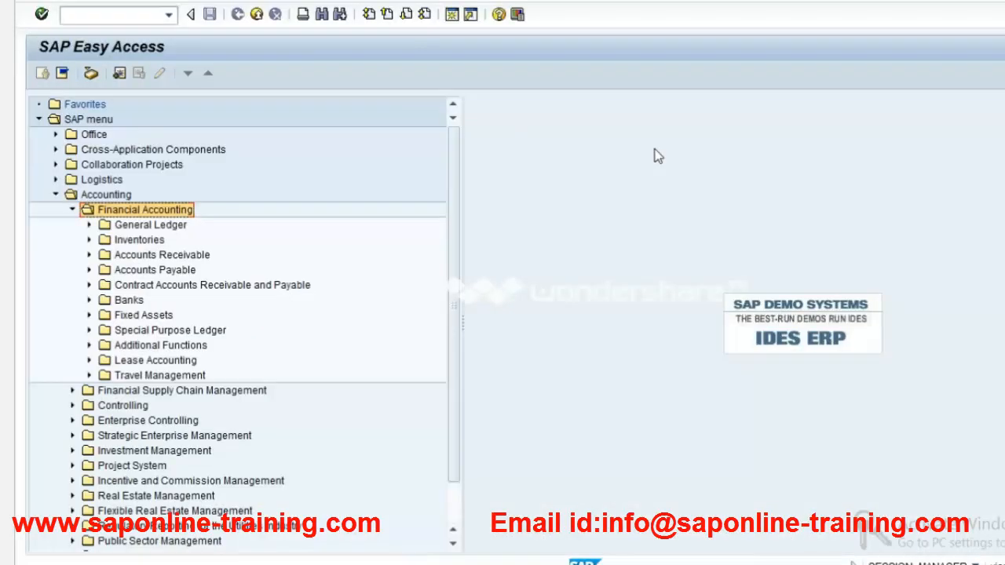
key("Down")
key("Down")
key("Down")
key("Down")
key("Right")
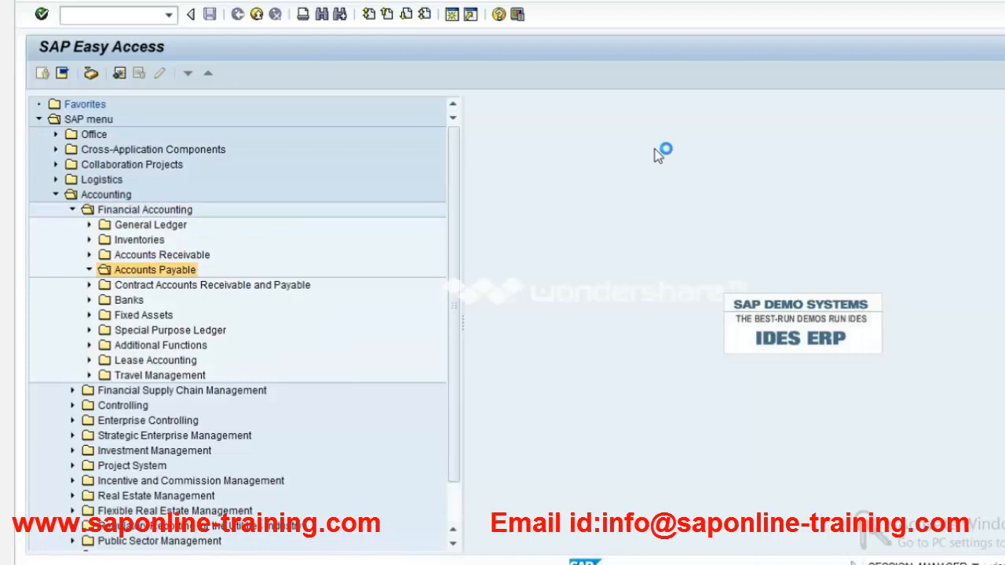
Recheck the path in the Word notes and expand the Environment folder under Accounts Payable in SAP.
key("alt+Tab")
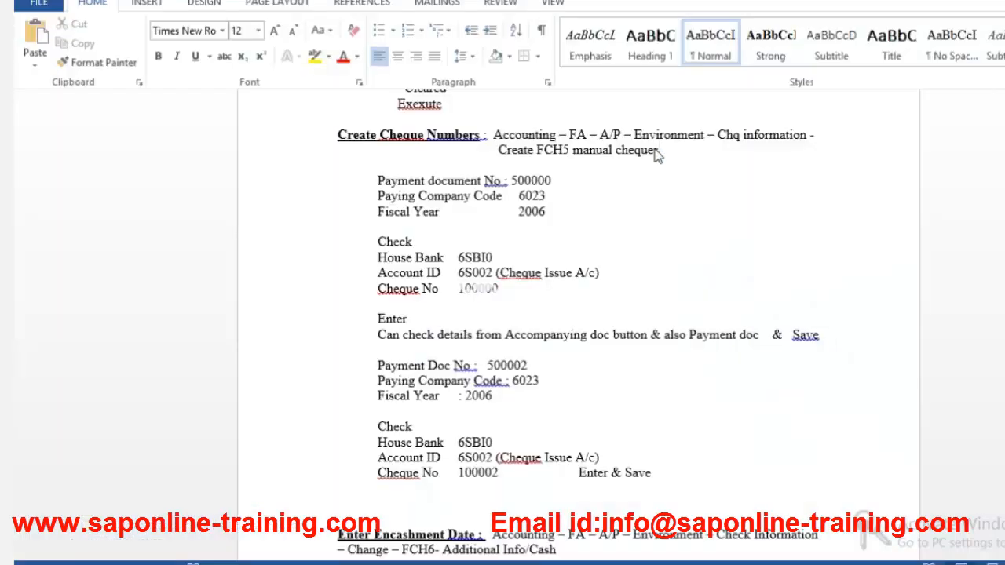
key("alt+Tab")
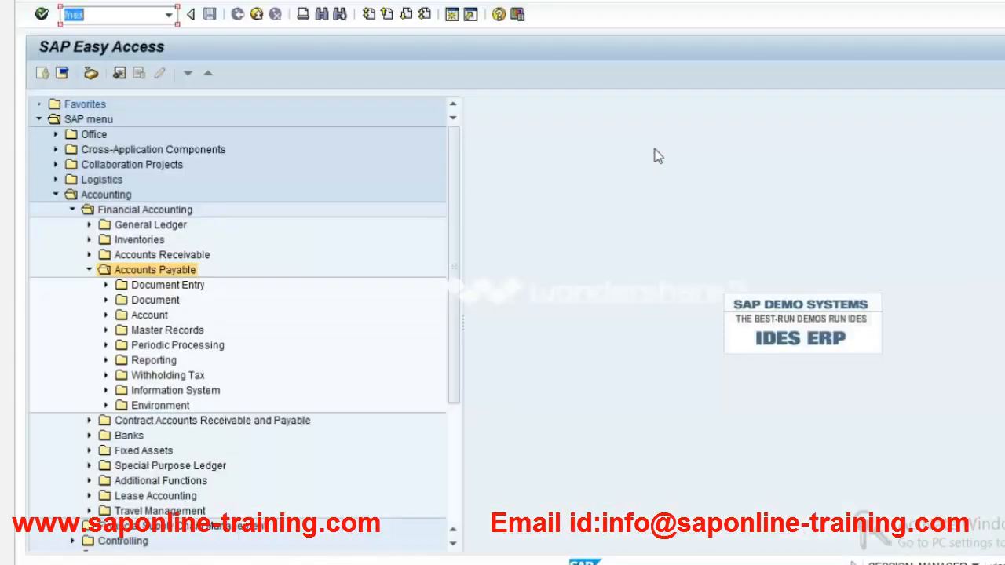
key("Down")
key("Down")
left_click(153, 289)
key("alt+Tab")
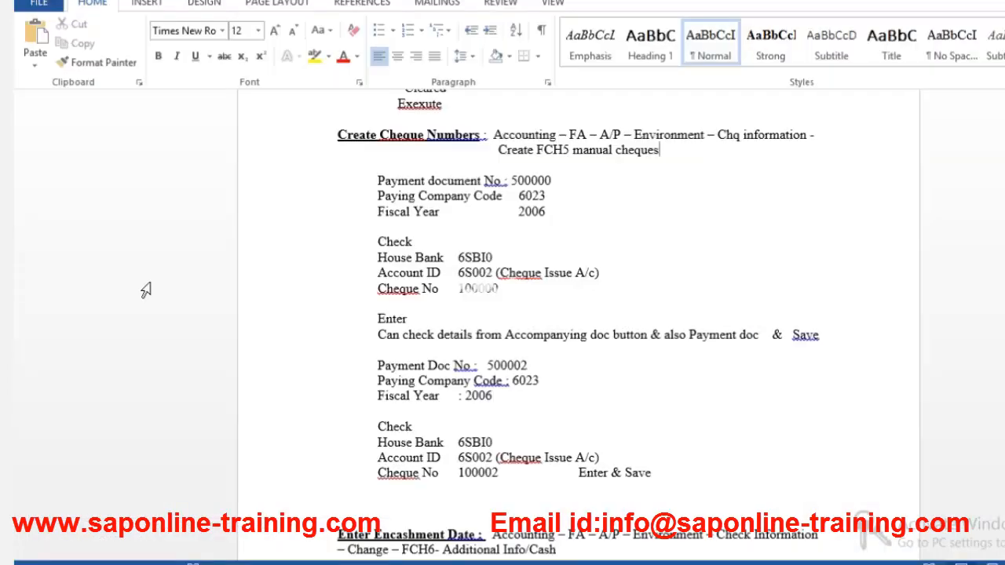
key("alt+Tab")
key("Down")
key("Down")
key("Down")
key("Down")
key("Down")
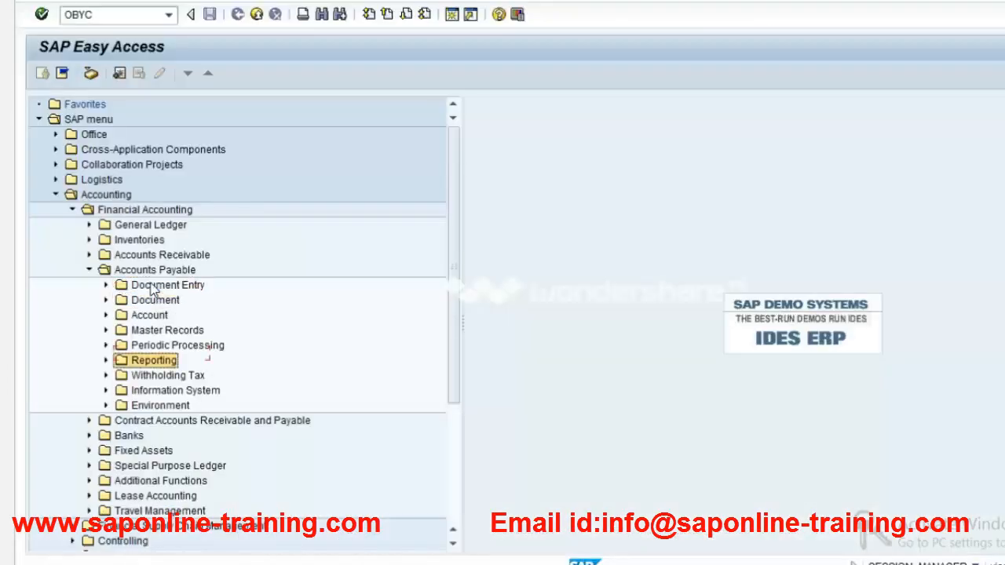
key("Down")
key("Down")
key("Down")
key("Right")
Expand Check Information under Environment and switch to the Word notes to check the next part of the path.
key("Down")
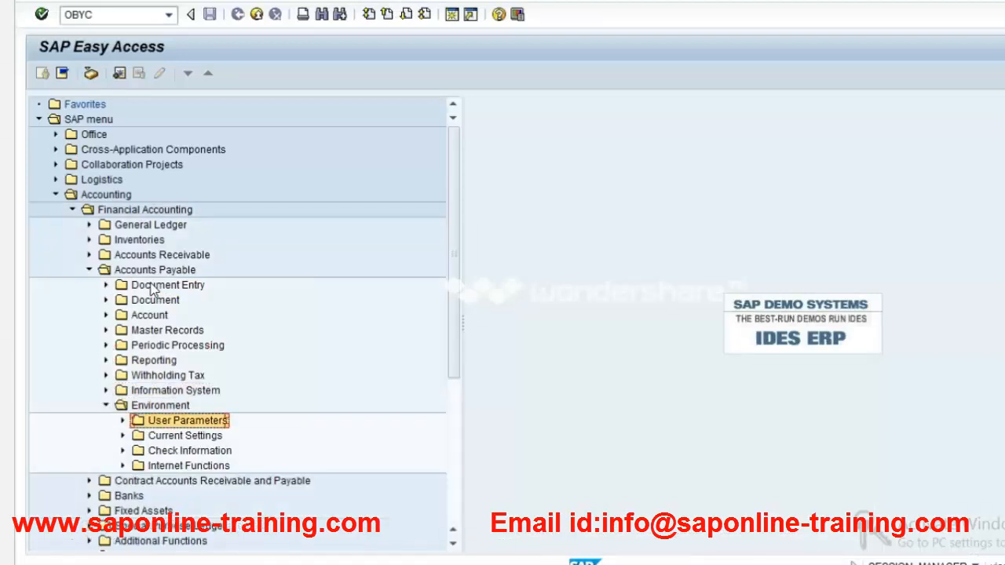
key("Down")
key("Down")
key("Right")
key("Down")
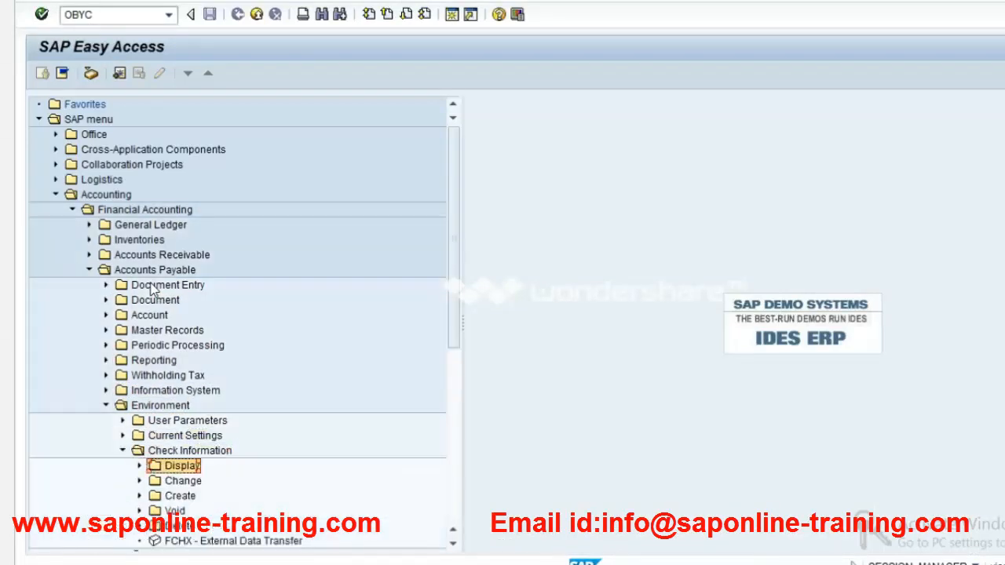
key("alt+Tab")
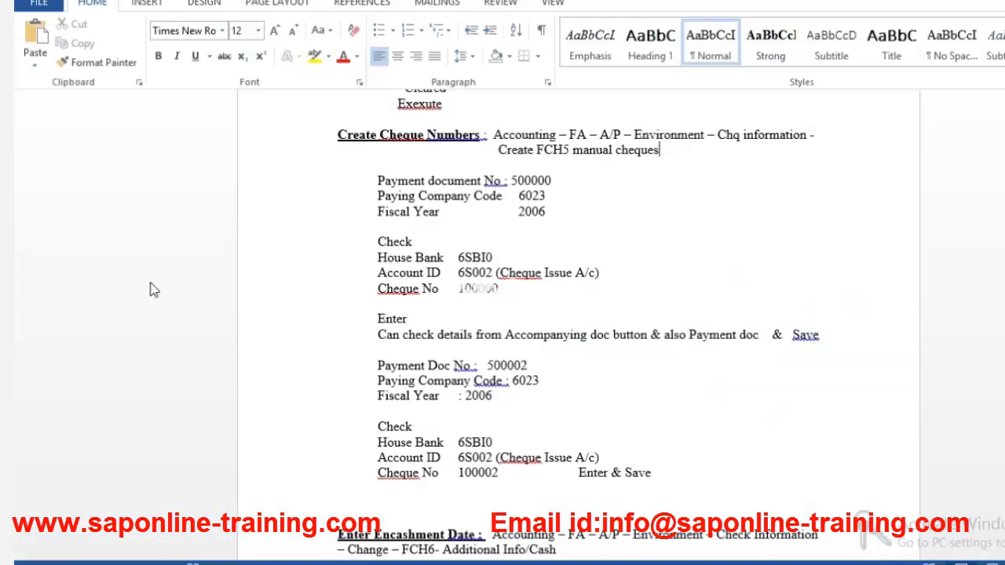
Switch back to SAP, expand Create under Check Information, and open the FCH5 - Manual Checks transaction.
key("alt+Tab")
key("Down")
key("Down")
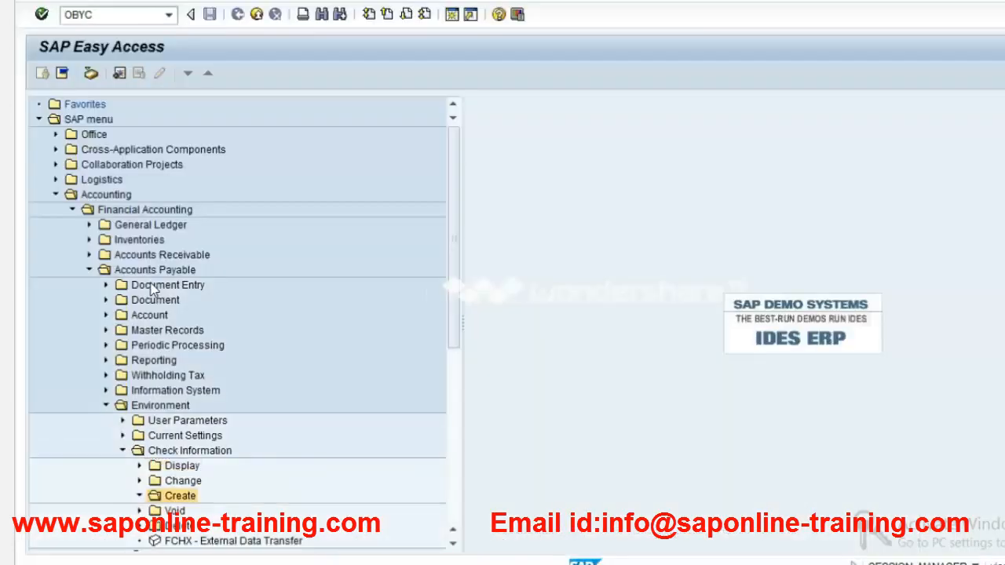
key("Right")
key("Down")
key("Return")
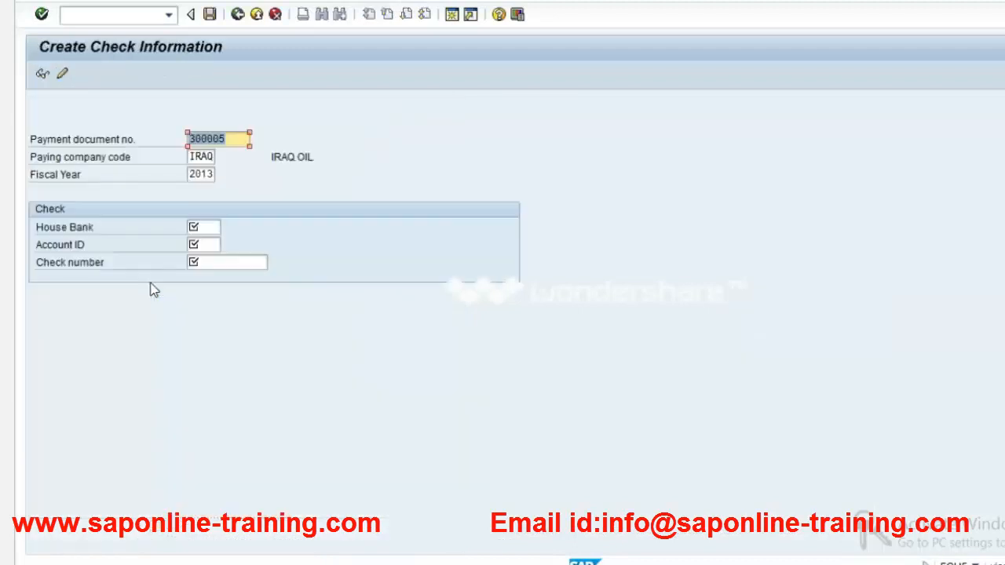
Choose house bank HDFC and account ID HDFI (HDFC CHEQUE ISSUES) from their value lists for the check.
key("Tab")
key("Tab")
key("Tab")
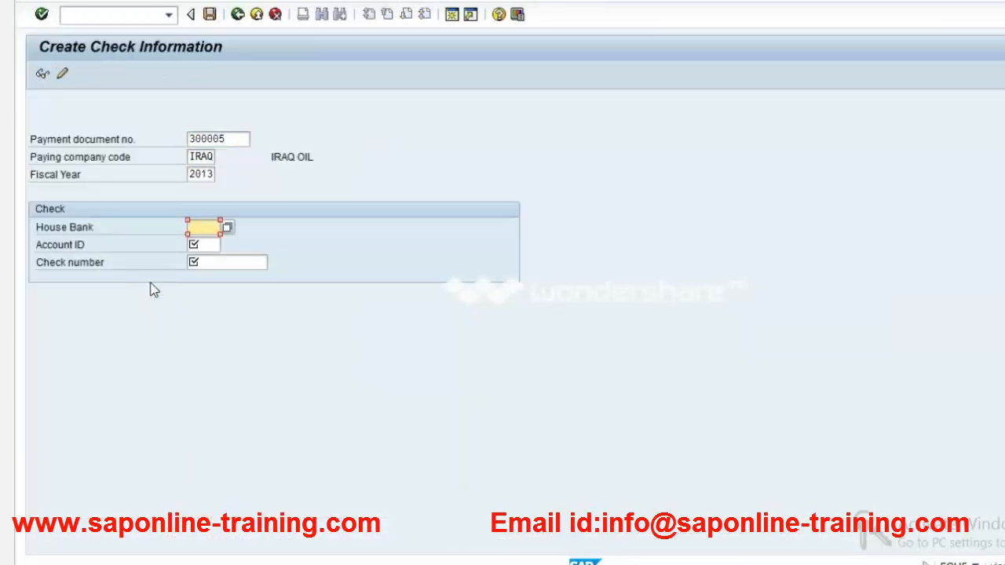
key("Return")
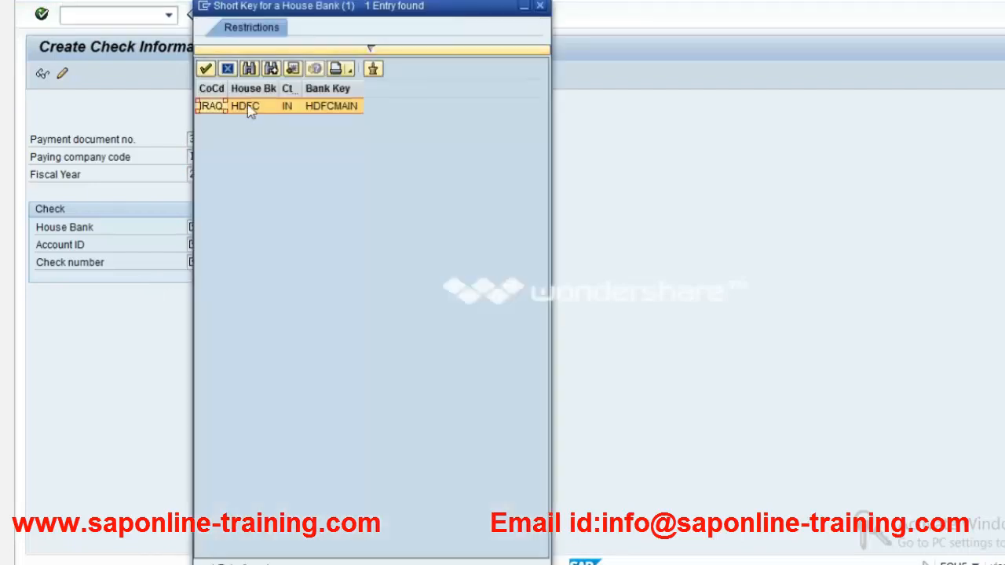
double_click(248, 107)
key("Tab")
key("F4")
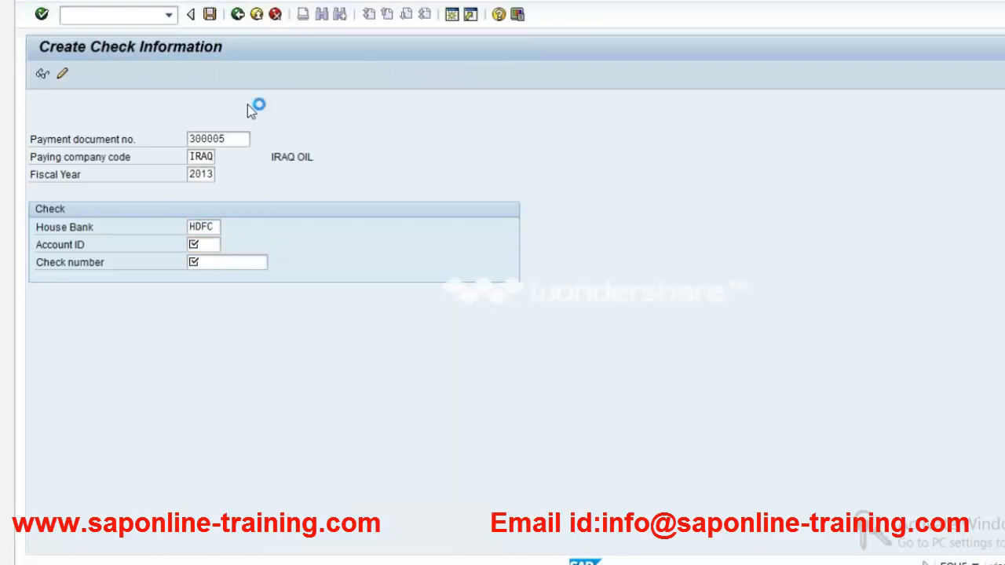
left_click(308, 156)
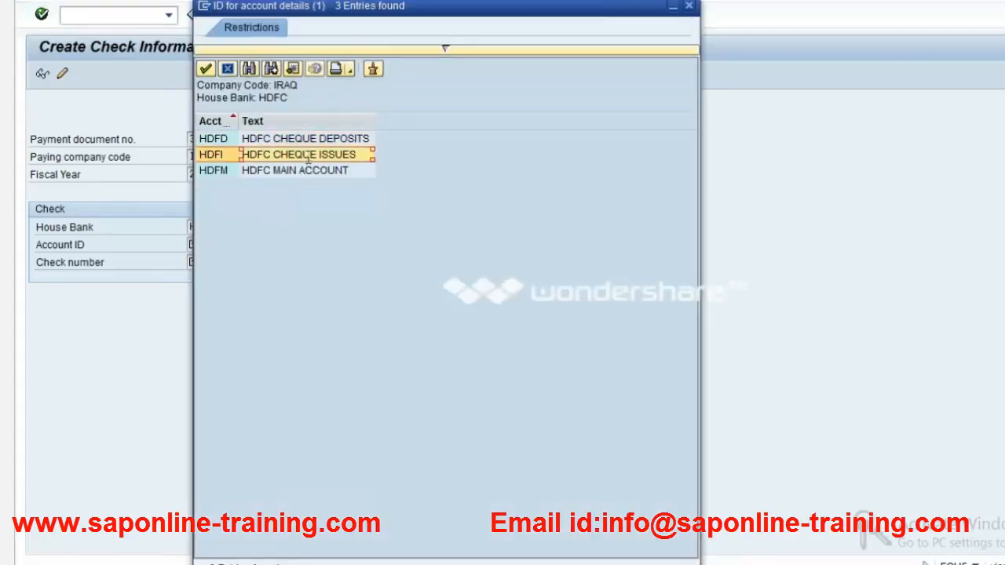
double_click(308, 157)
left_click(244, 262)
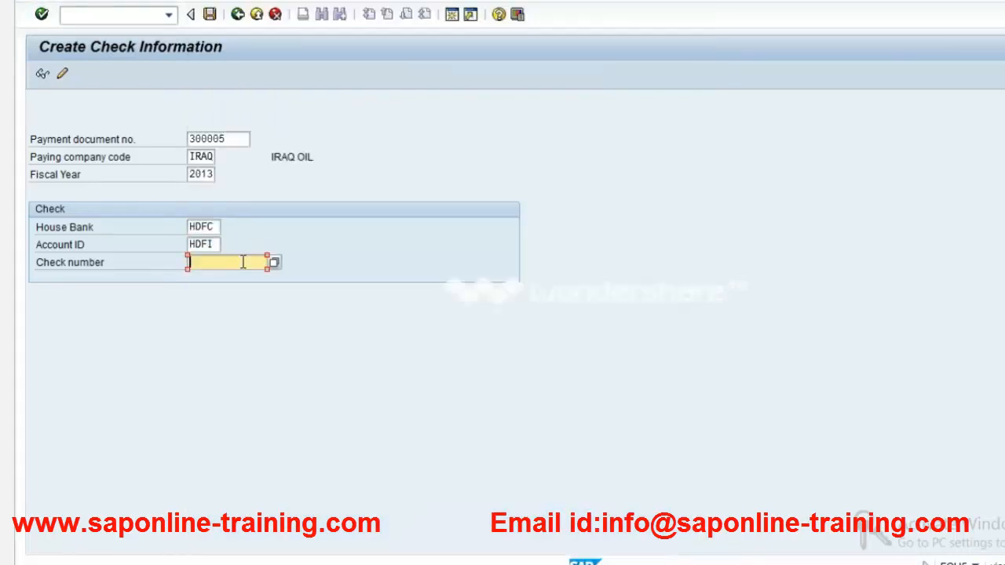
Search for existing check numbers in IRAQ and HDFC, clearing the void reason code and account ID restrictions, and close the search.
key("F4")
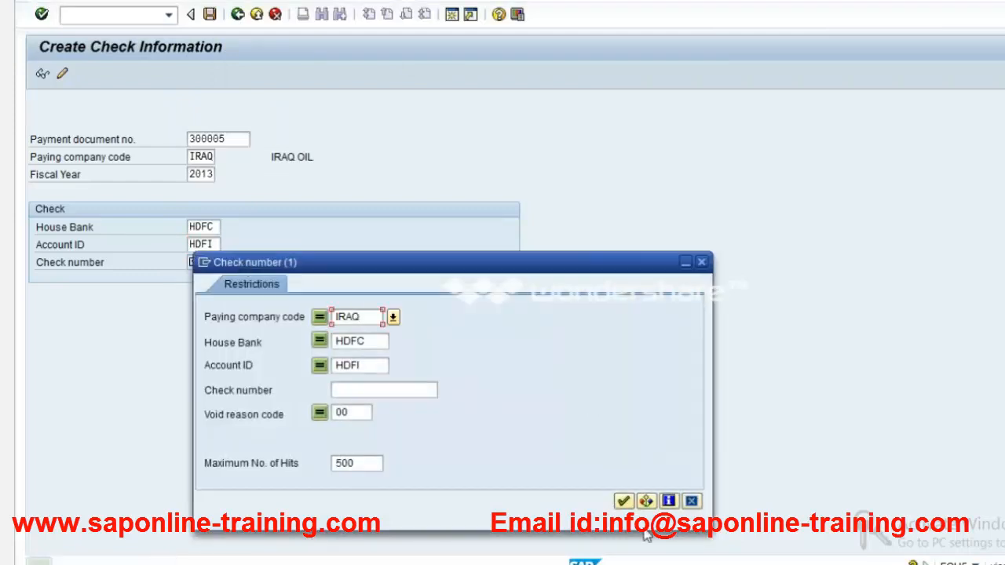
left_click(623, 501)
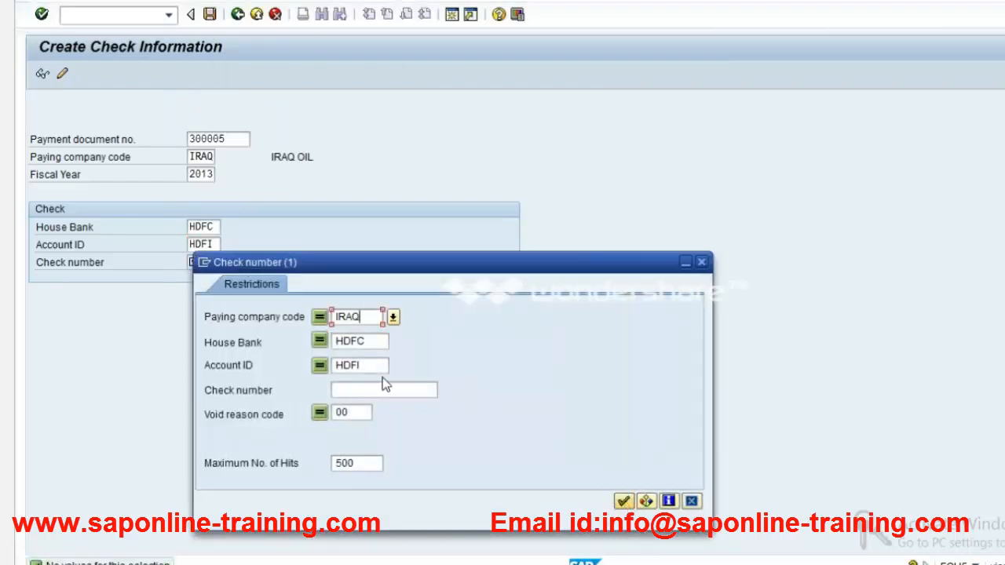
left_click(358, 413)
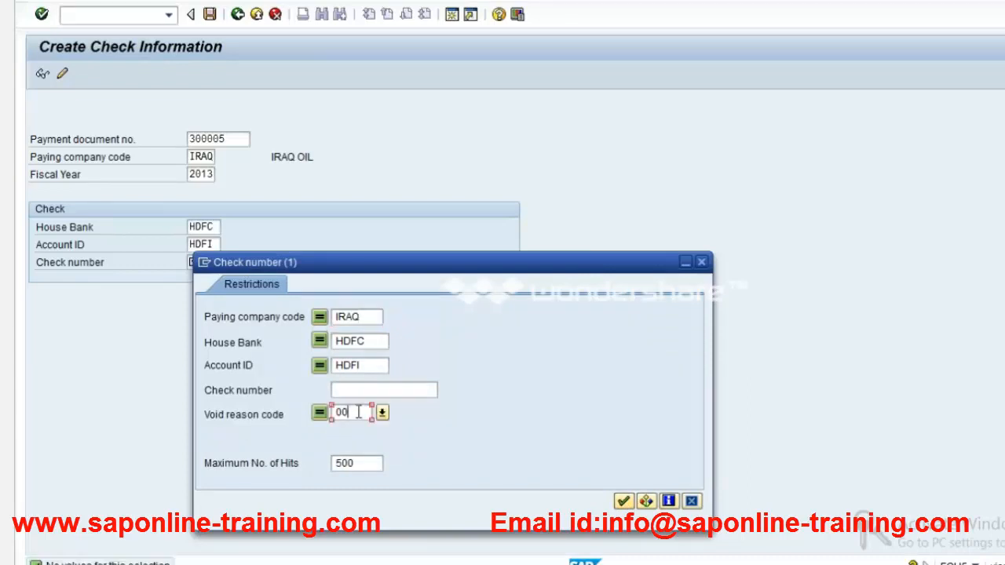
key("BackSpace")
key("BackSpace")
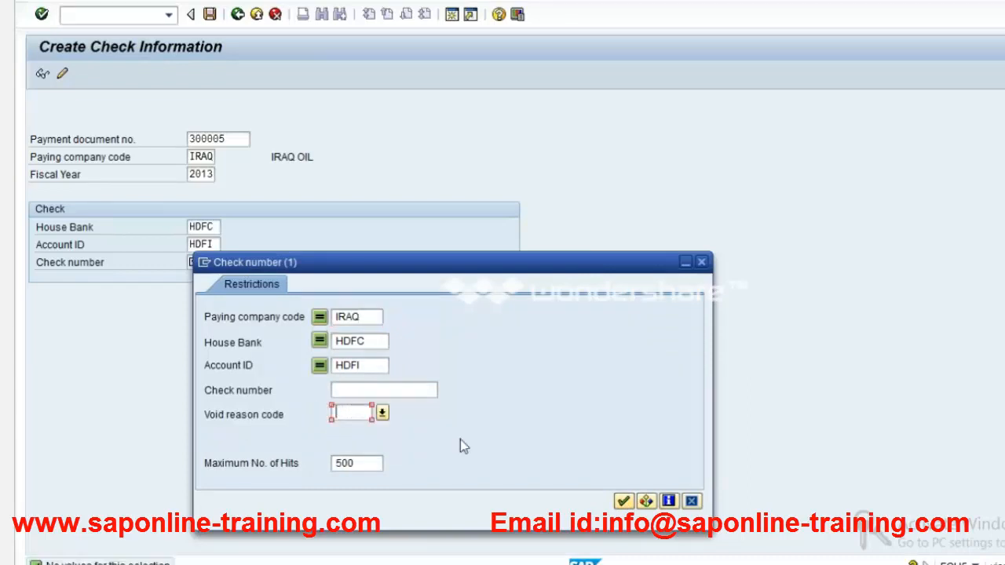
left_click(623, 500)
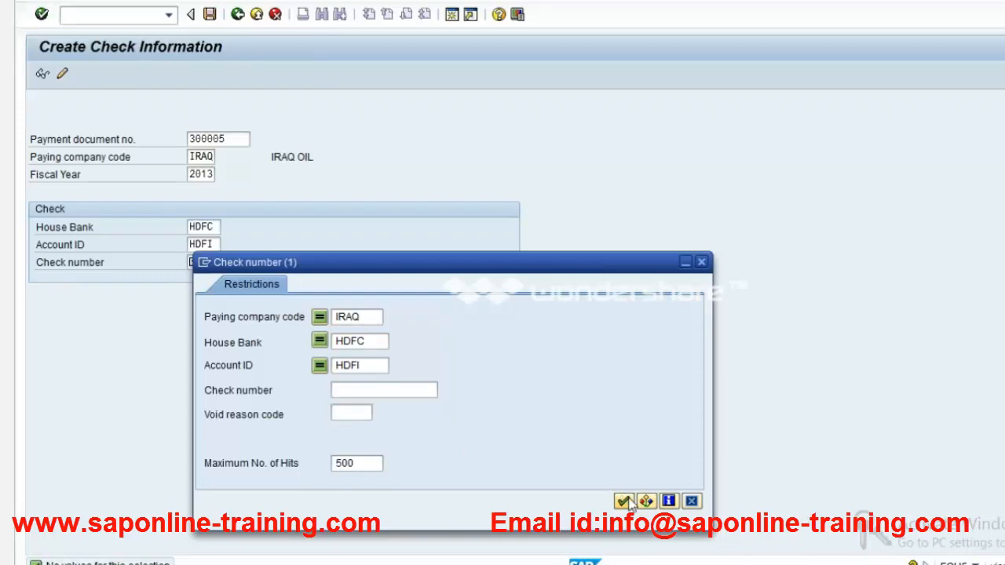
left_click(376, 365)
key("BackSpace")
key("BackSpace")
key("BackSpace")
key("BackSpace")
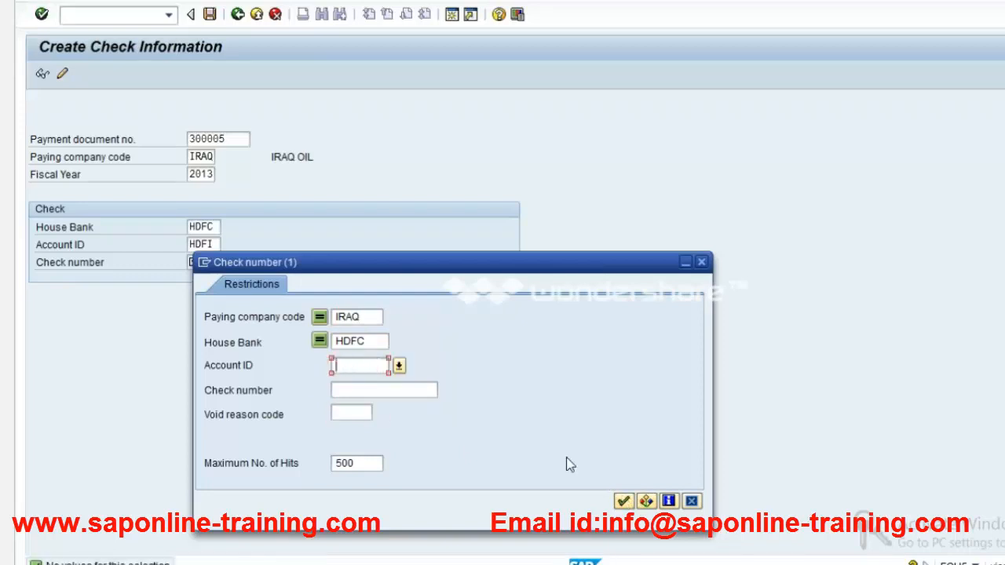
left_click(623, 501)
left_click(692, 502)
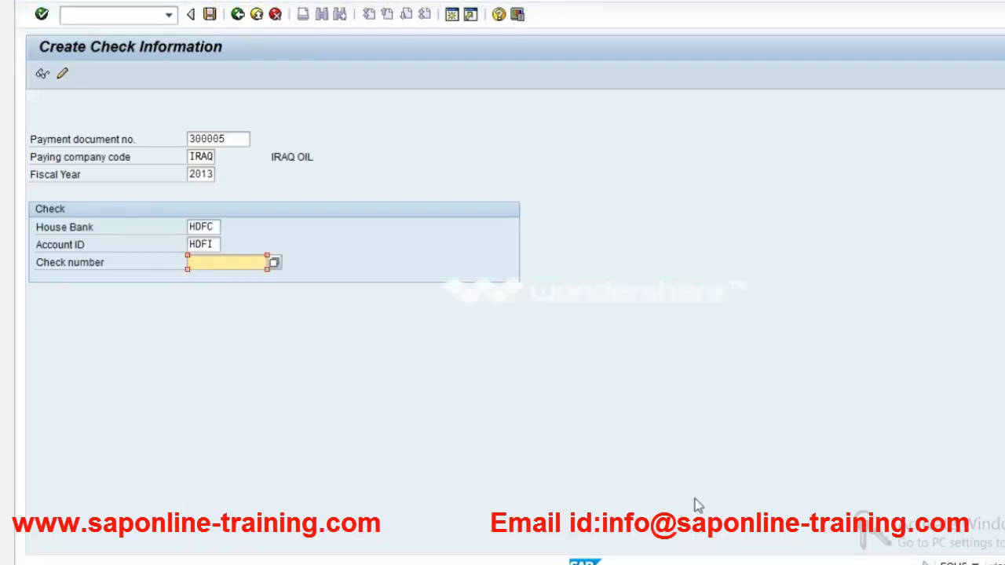
Enter check number 100000, leave the form, and reopen FCH5 - Manual Checks.
type("100000")
left_click(65, 73)
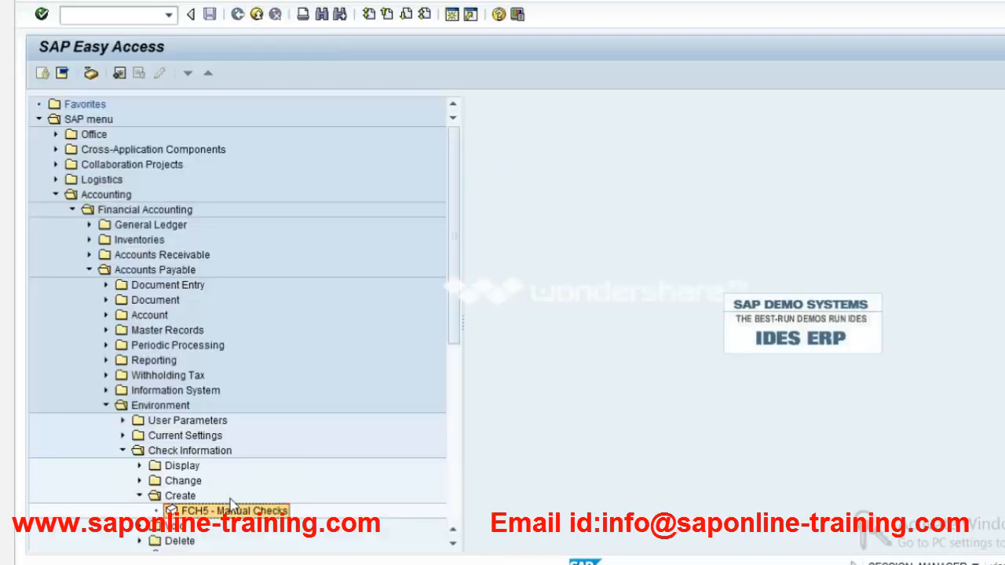
double_click(228, 510)
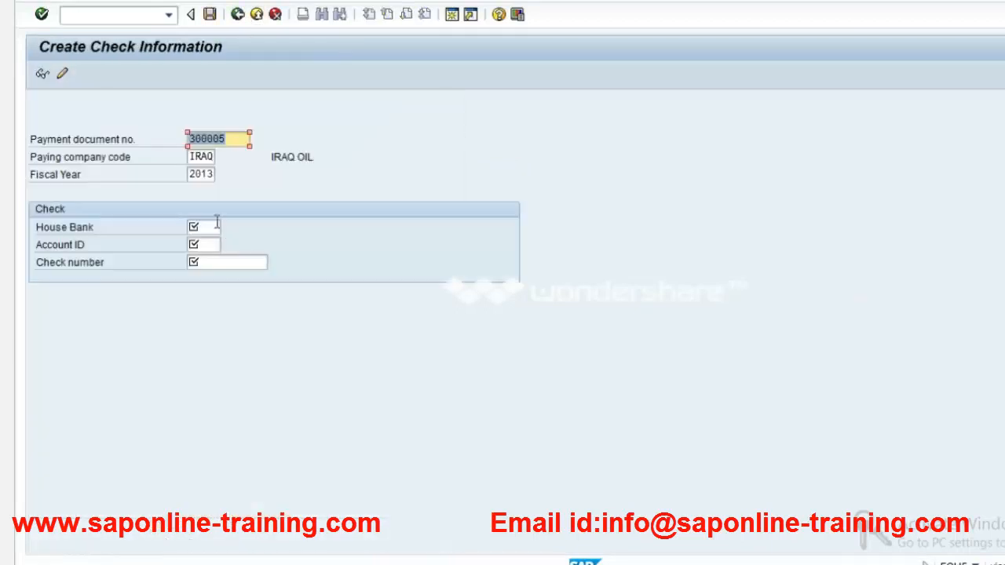
Fill in house bank HDFC, account ID HDFI and check number 100000 from the previously used entries.
left_click(206, 228)
left_click(206, 242)
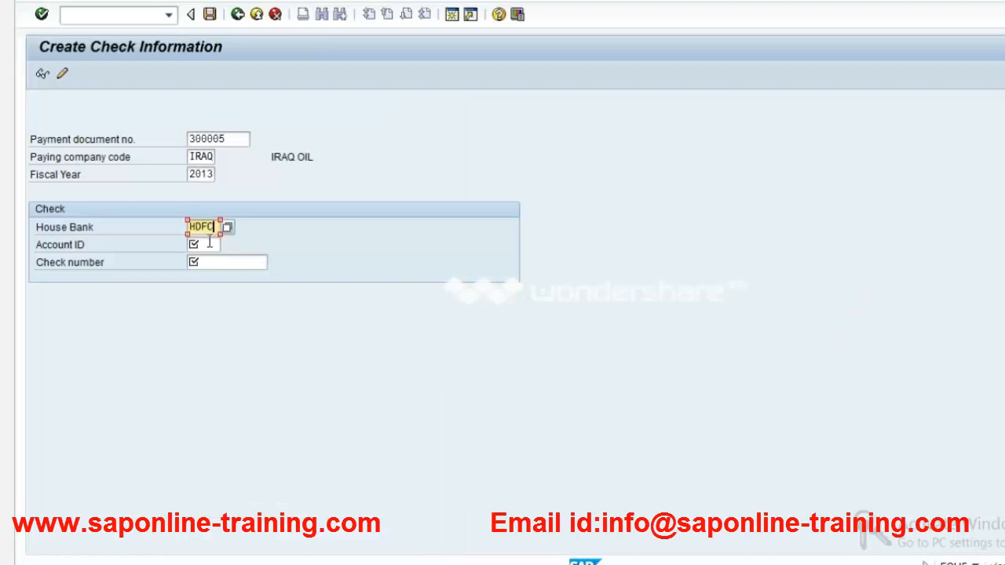
left_click(206, 245)
left_click(207, 260)
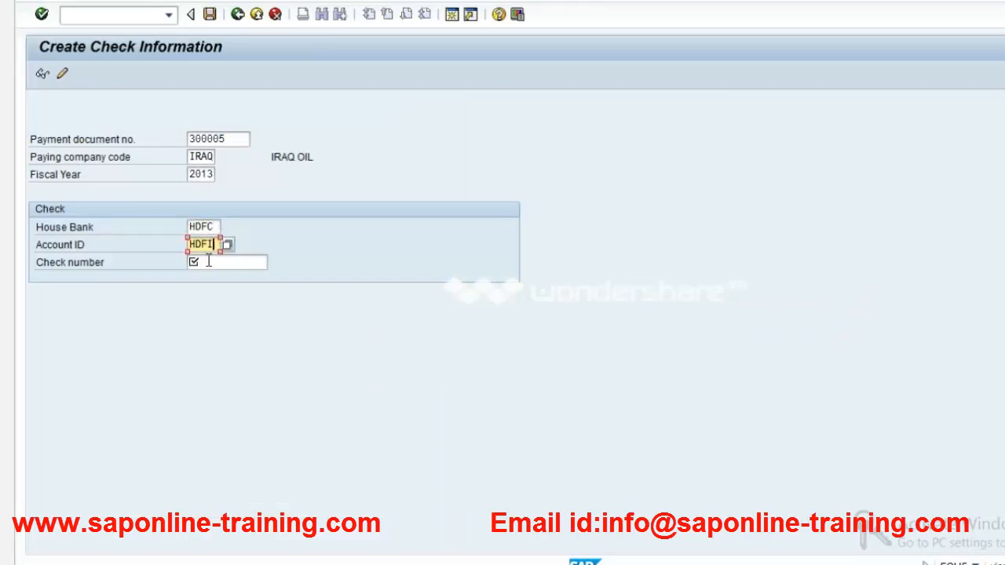
left_click(207, 262)
left_click(207, 278)
Submit the check details, read the long text of the status message, and close it.
key("Return")
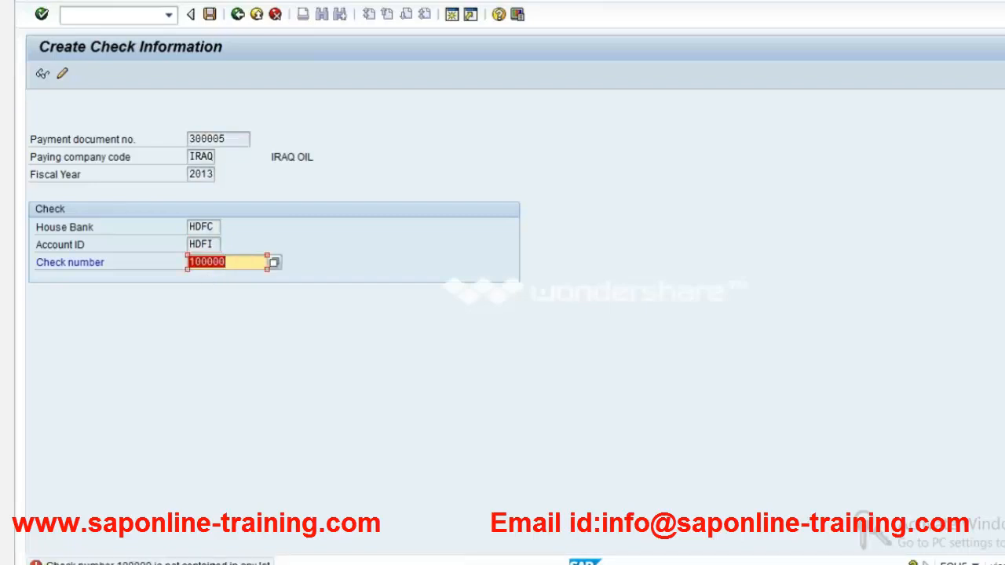
left_click(225, 564)
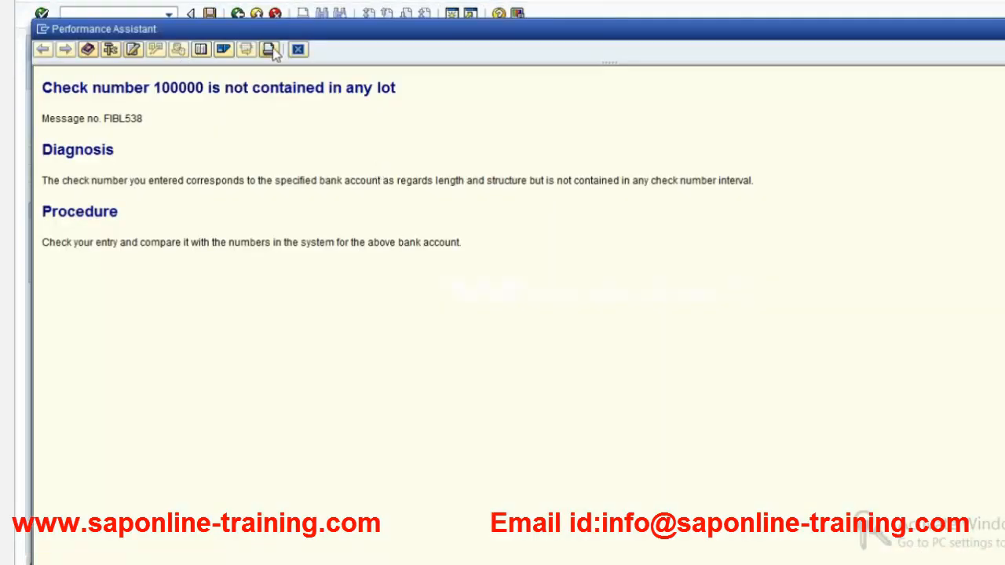
left_click(298, 50)
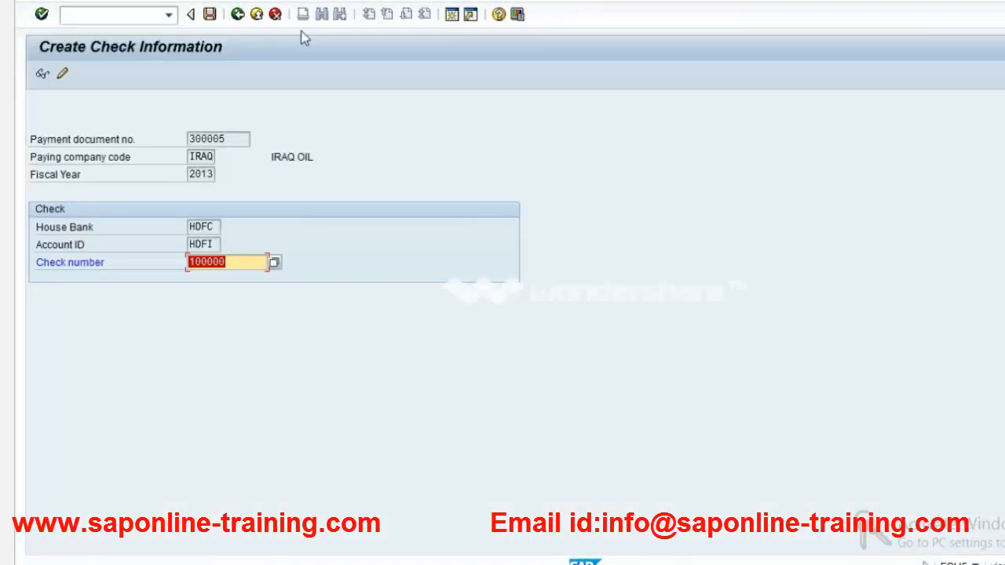
Open a new SAP session, run transaction SPRO, and display the SAP Reference IMG.
left_click(453, 14)
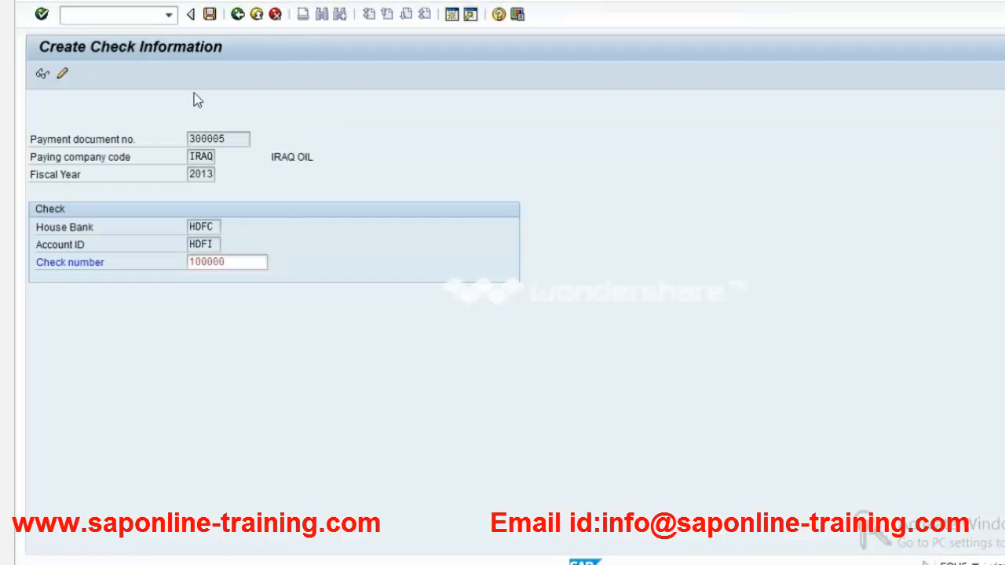
type("spro")
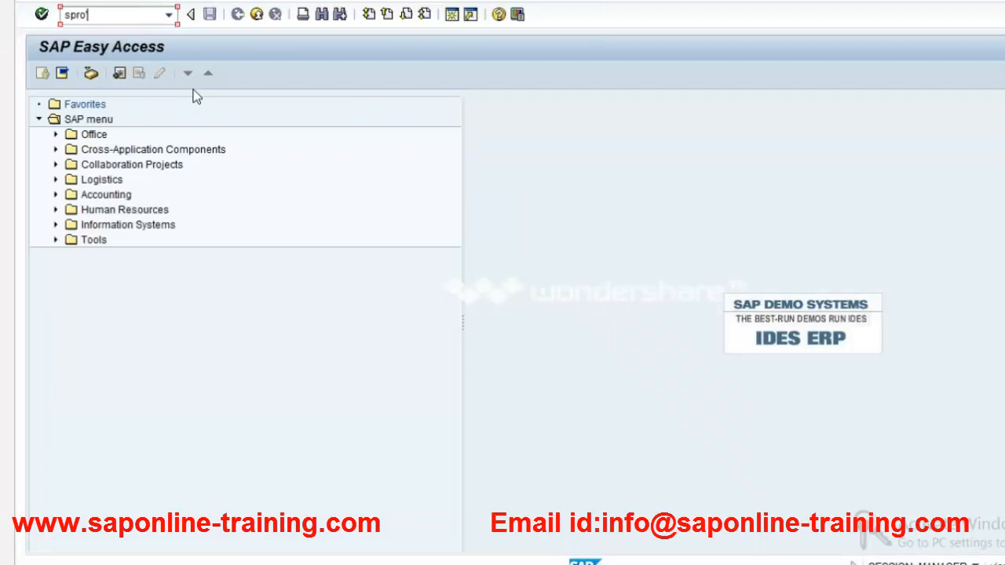
key("Return")
type("sp")
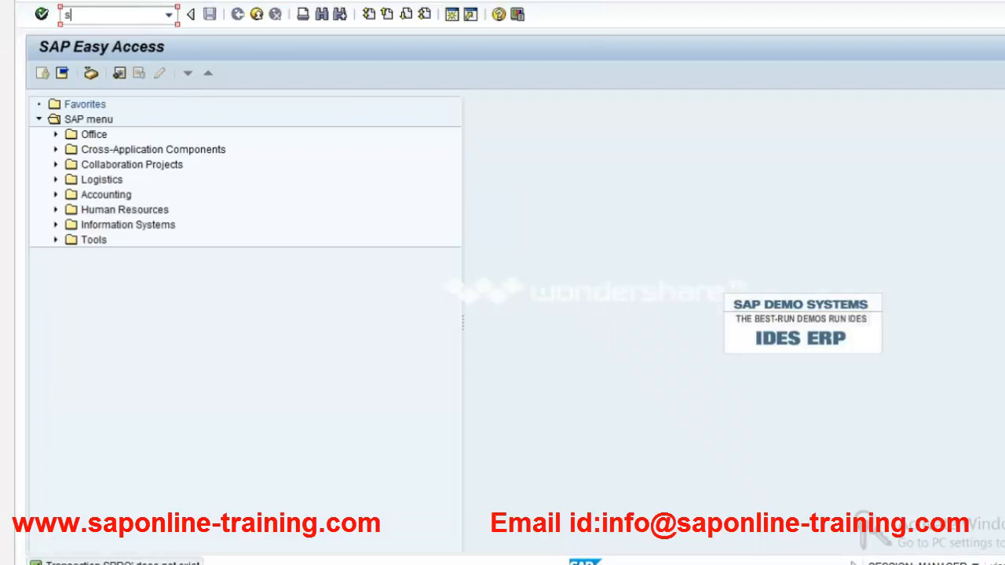
type("ro")
key("Return")
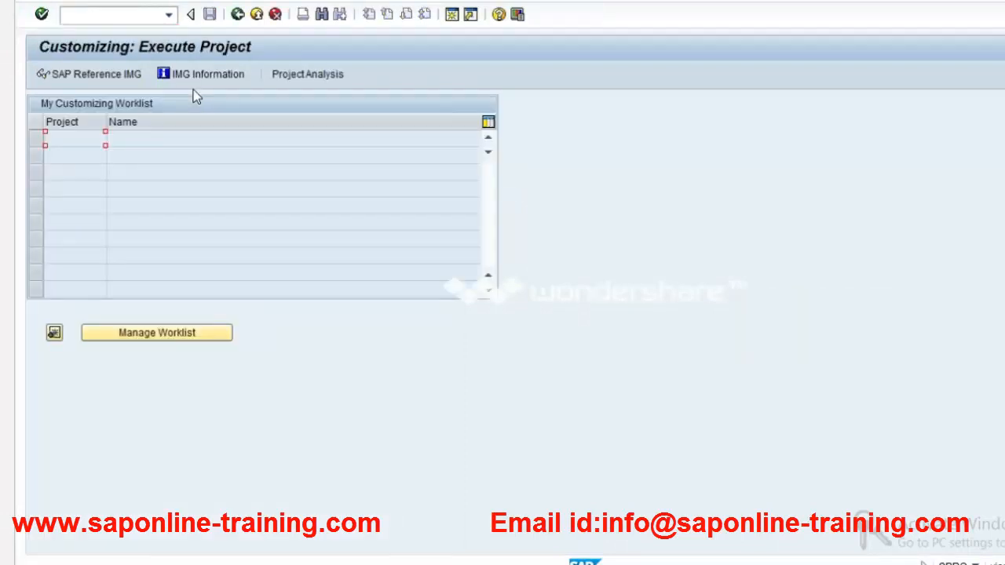
key("F5")
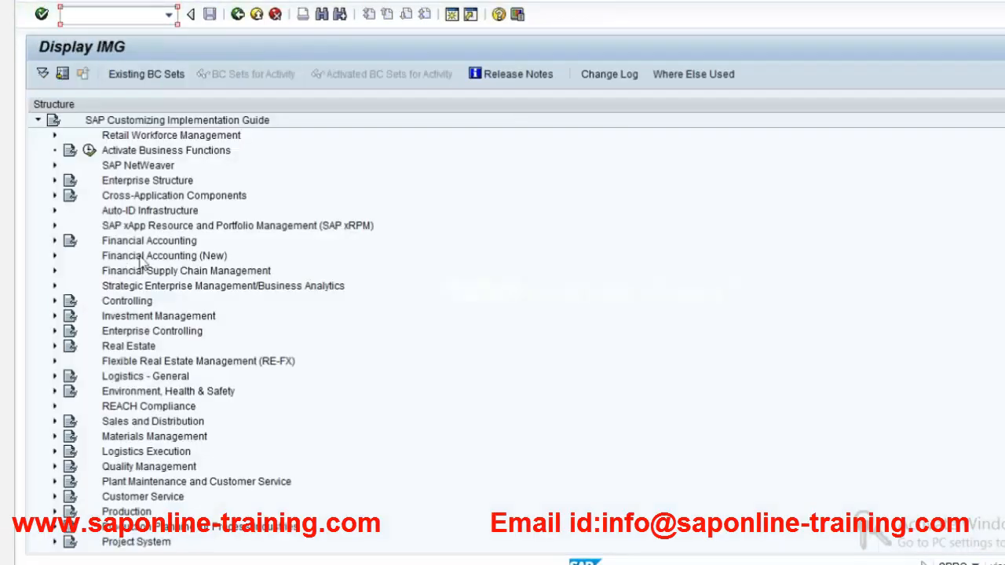
Expand Financial Accounting in the implementation guide, and briefly open and collapse General Ledger Accounting beneath it.
left_click(142, 259)
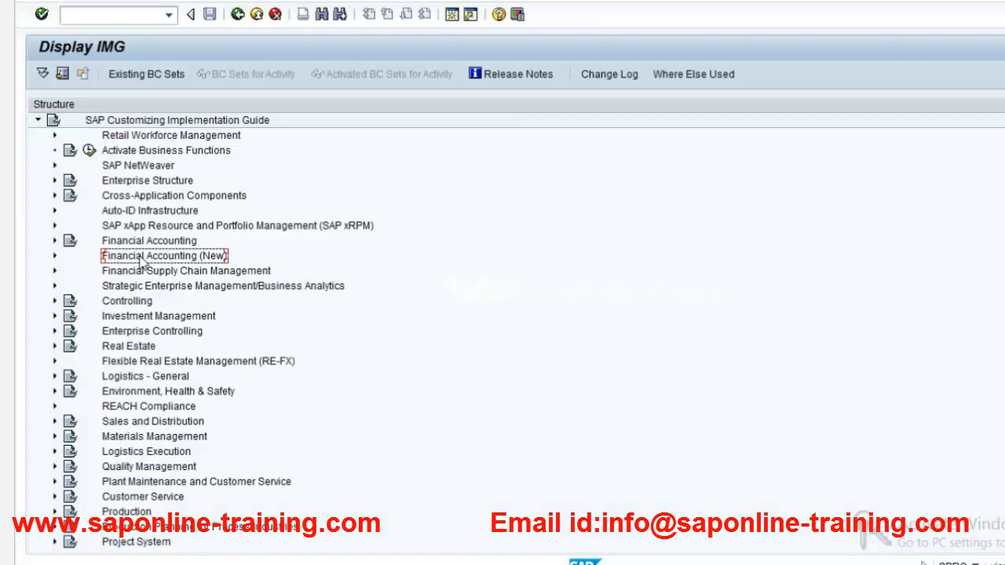
key("Up")
key("Right")
key("Down")
key("Down")
key("Down")
key("Up")
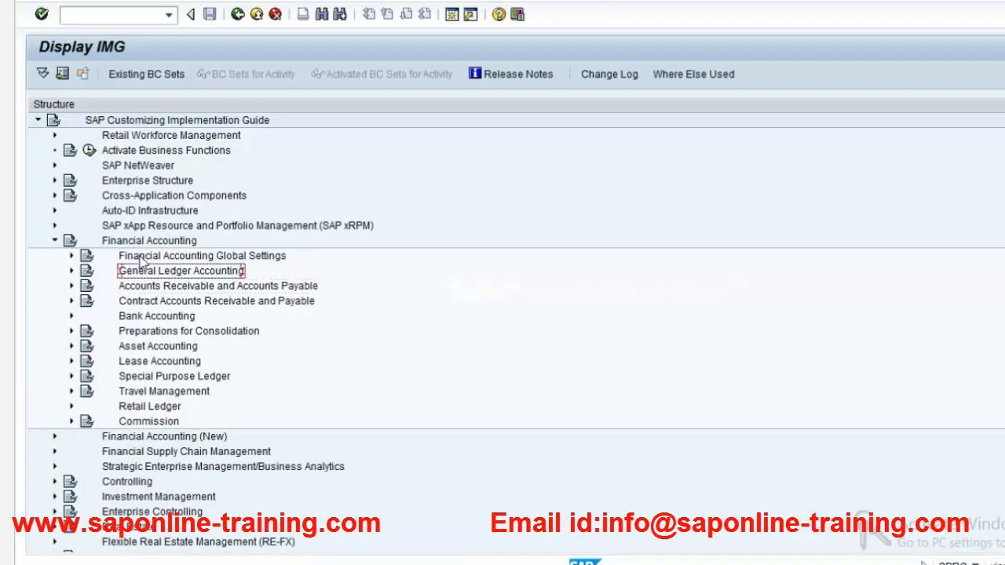
key("Down")
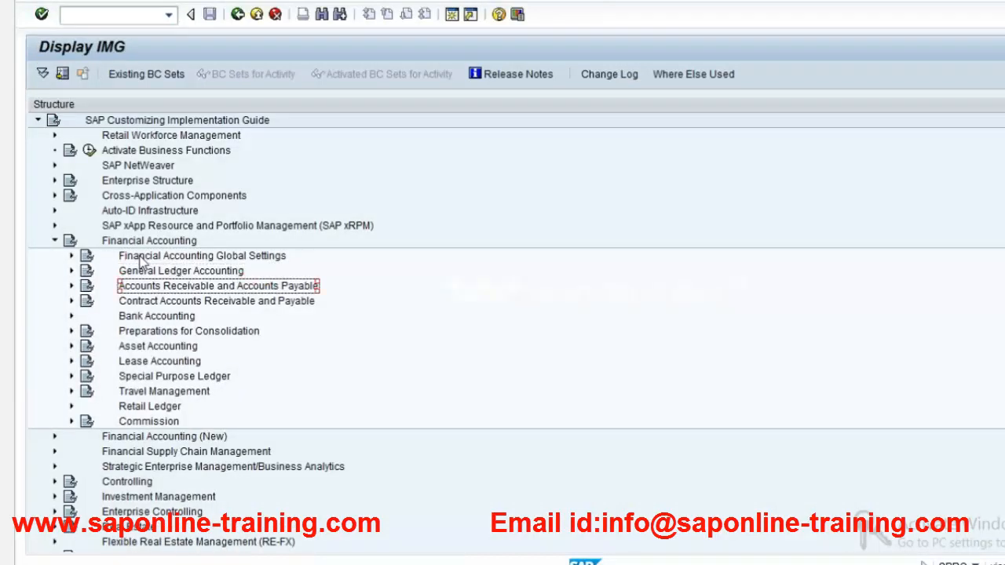
key("Up")
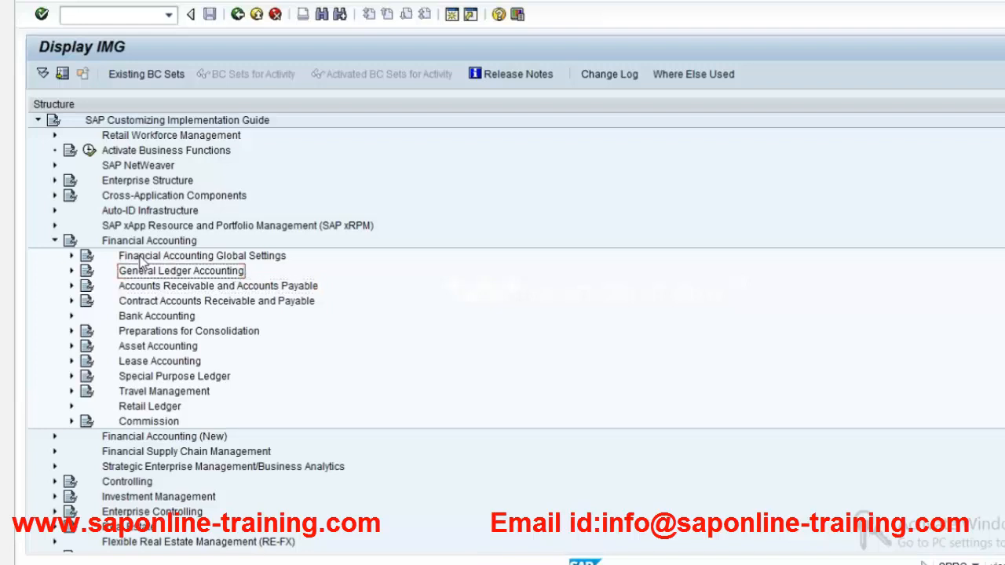
key("Right")
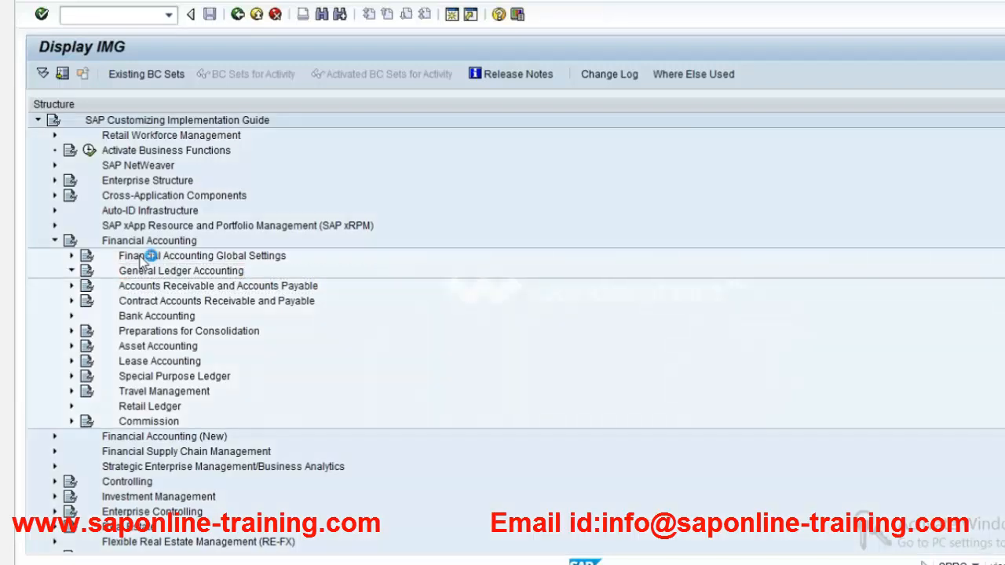
key("Left")
Expand Bank Accounting under Financial Accounting, check the activities listed in Bank Accounts, and collapse Bank Accounts again.
key("Down")
key("Down")
key("Down")
key("Right")
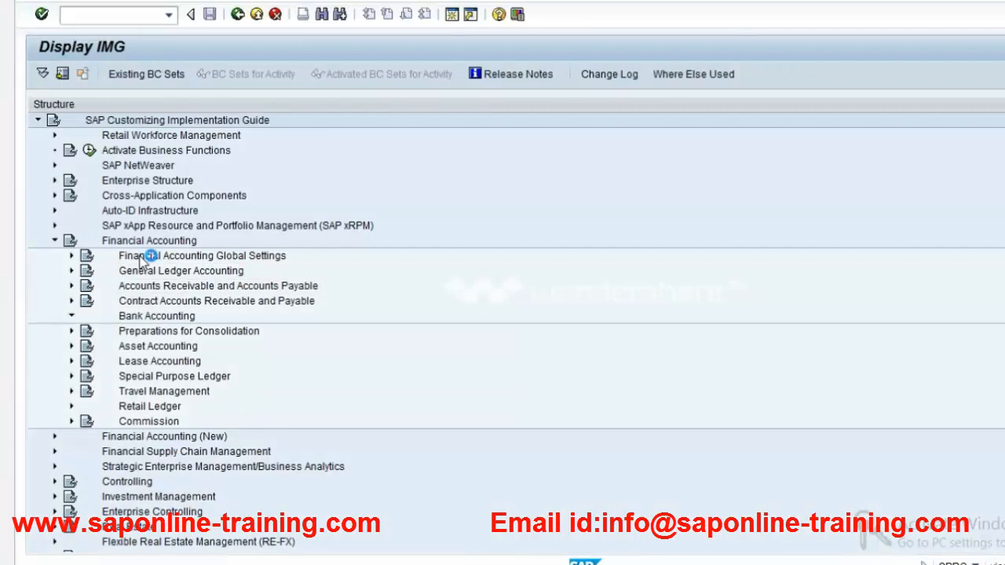
key("Down")
key("Down")
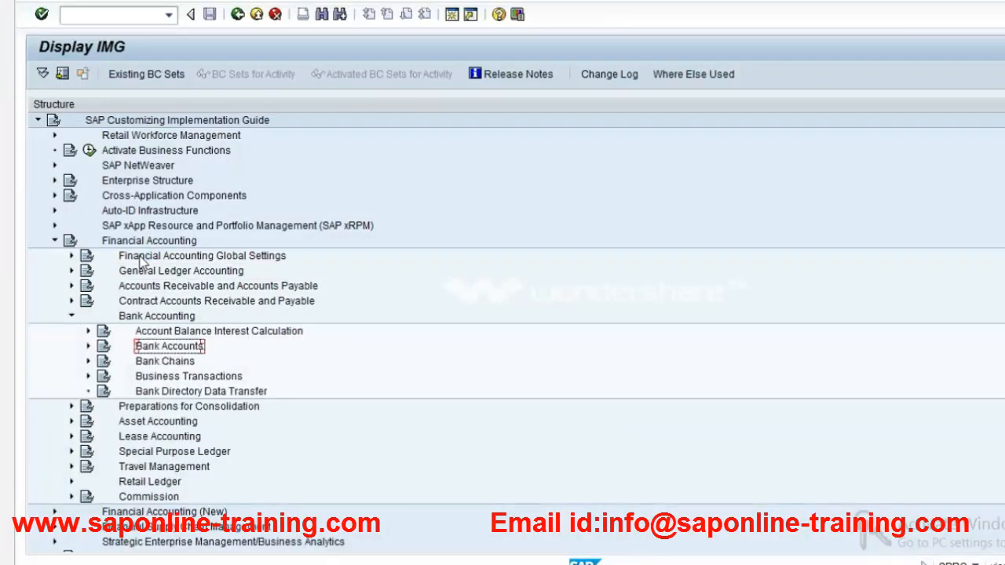
key("Right")
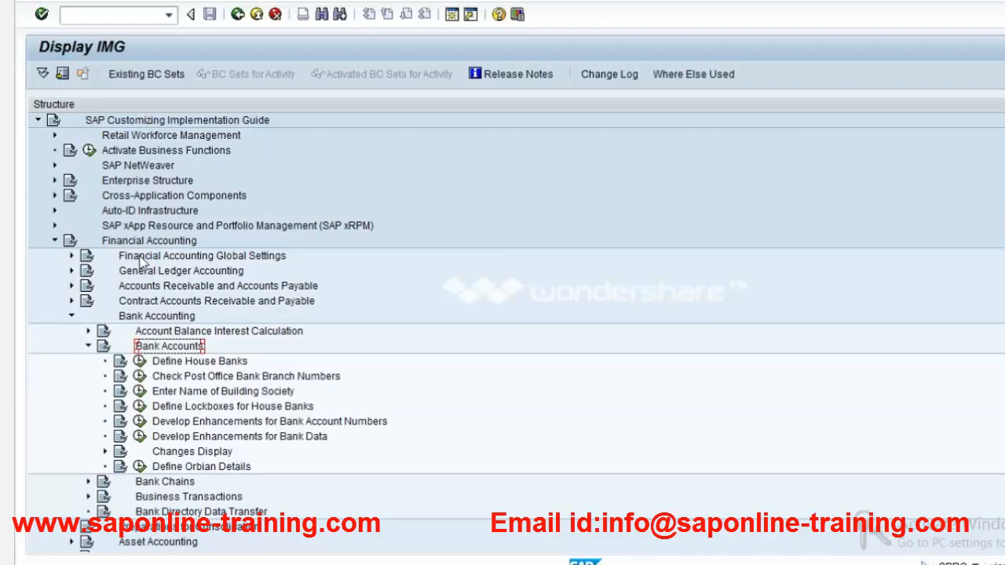
key("Left")
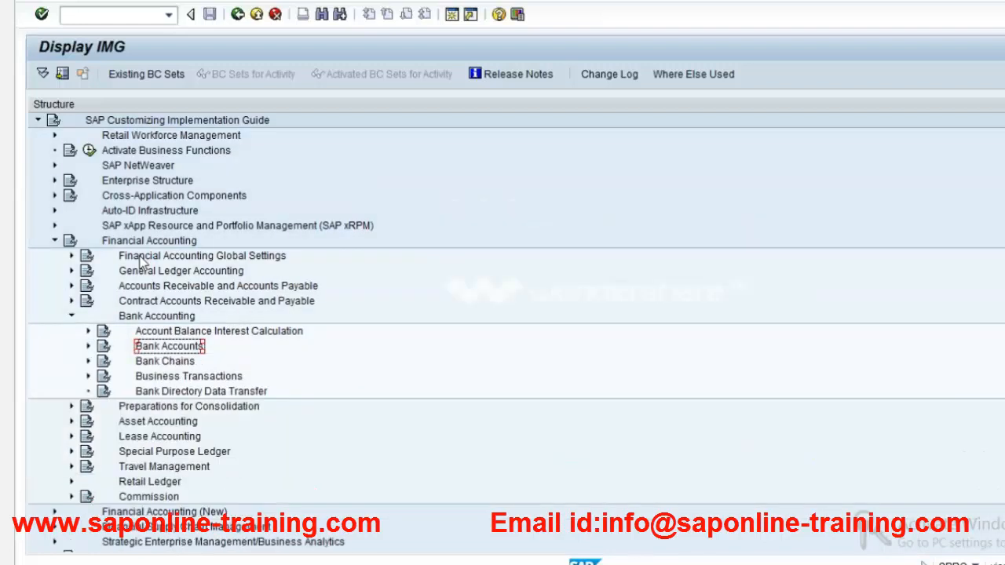
Briefly open and collapse Bank Chains, and expand Business Transactions under Bank Accounting.
key("Down")
key("Right")
key("Left")
key("Down")
key("Right")
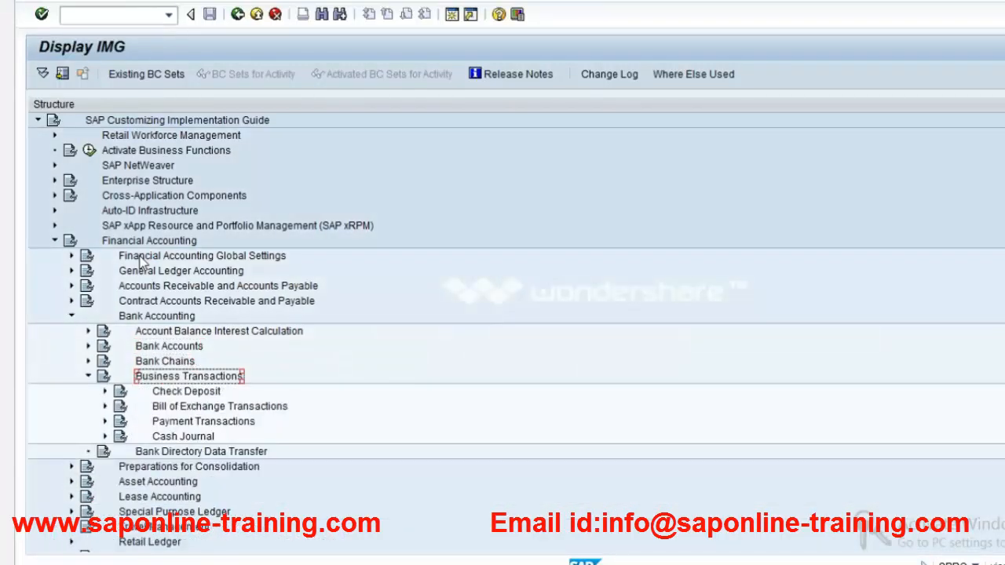
Briefly open and collapse Check Deposit, and expand Payment Transactions under Business Transactions.
key("Down")
key("Right")
key("Left")
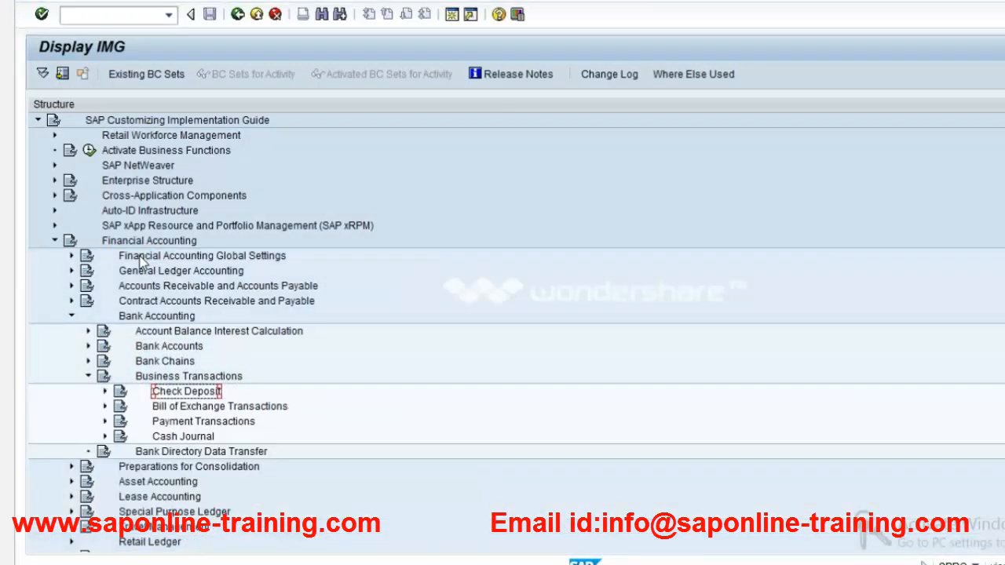
key("Down")
key("Down")
key("Right")
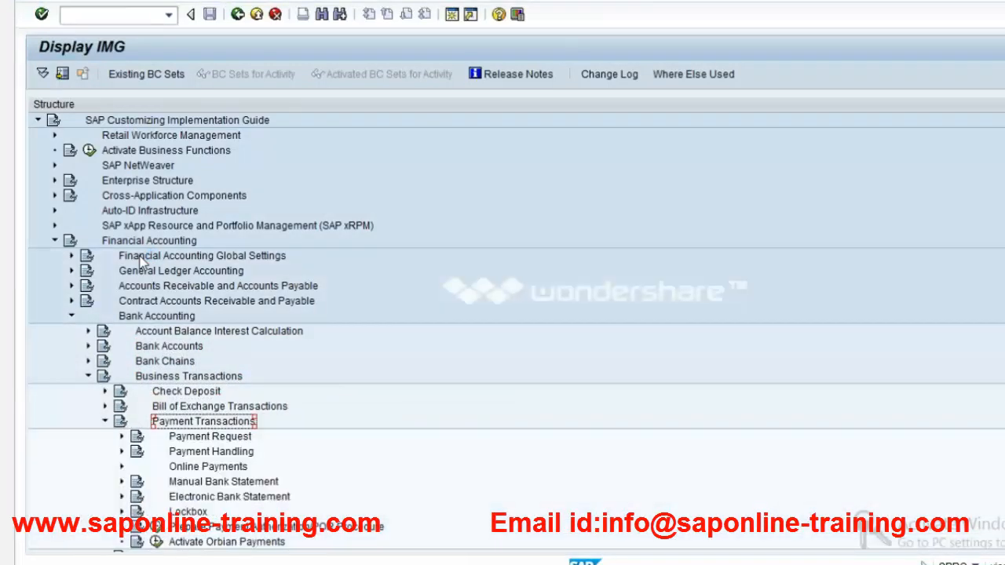
Look through the nodes under Payment Transactions for a cheque lot activity, ending back at Payment Request.
key("Down")
key("Down")
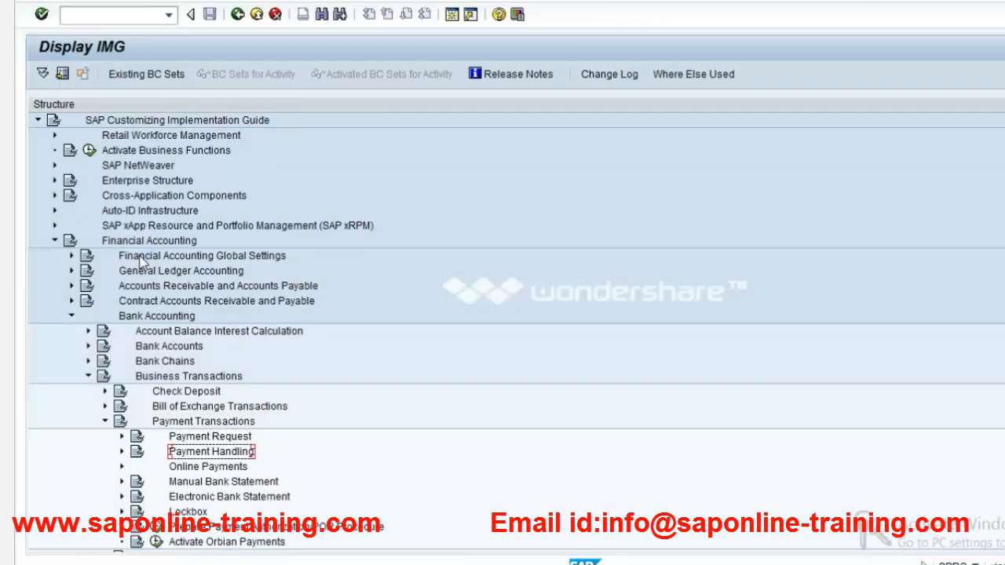
key("Down")
key("Down")
key("Down")
key("Down")
key("Down")
key("Down")
key("Down")
key("Down")
key("Down")
key("Down")
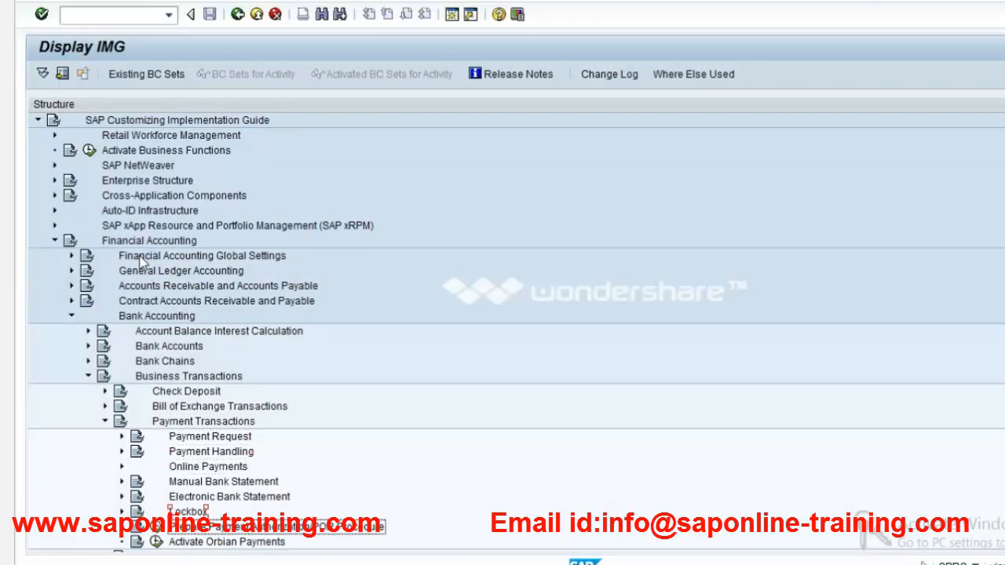
key("Up")
key("Up")
key("Up")
key("Up")
key("Up")
key("Up")
key("Up")
key("Up")
key("Up")
key("Up")
key("Up")
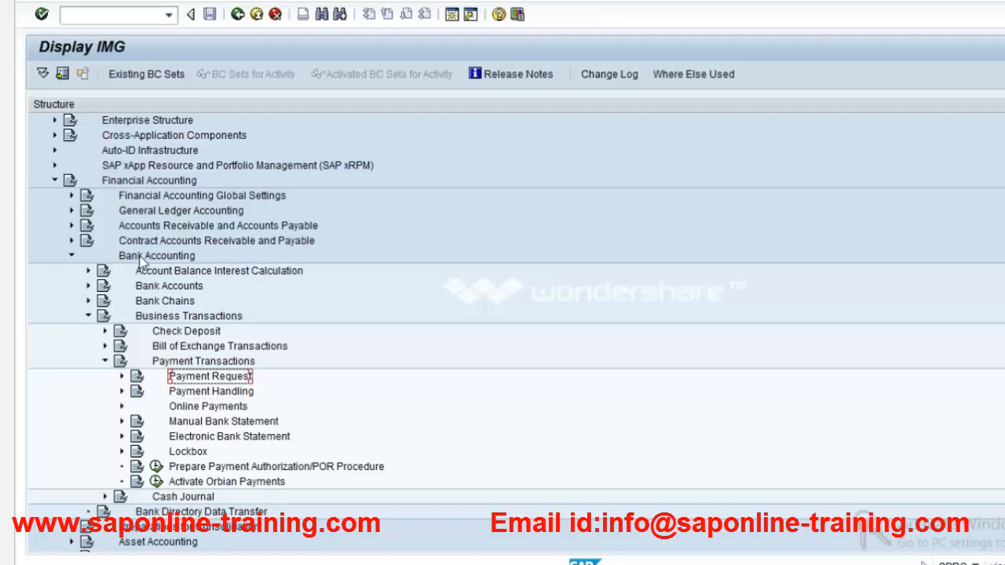
Check the activities listed in Payment Request and Payment Handling, collapsing each node again.
key("Right")
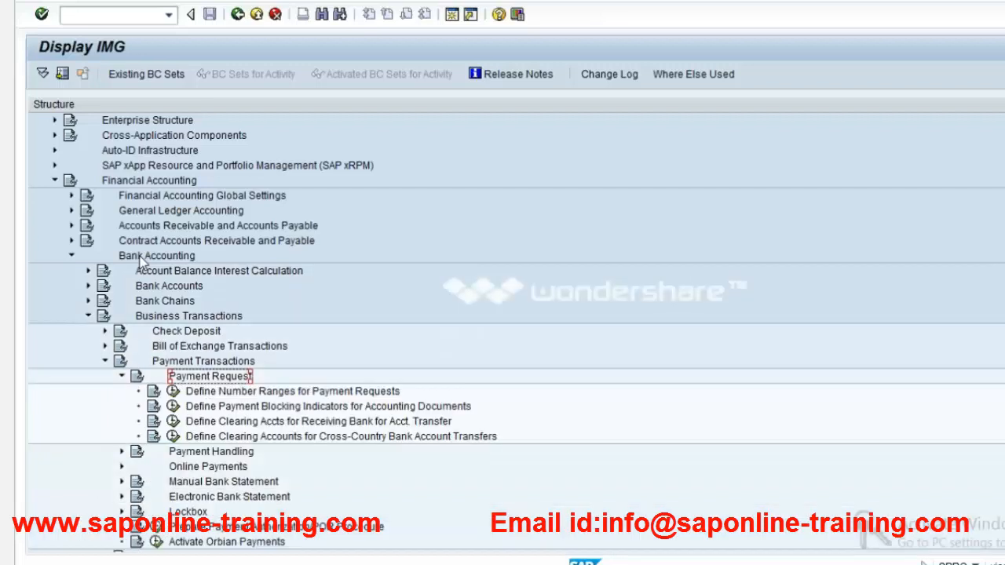
key("Left")
key("Down")
key("Right")
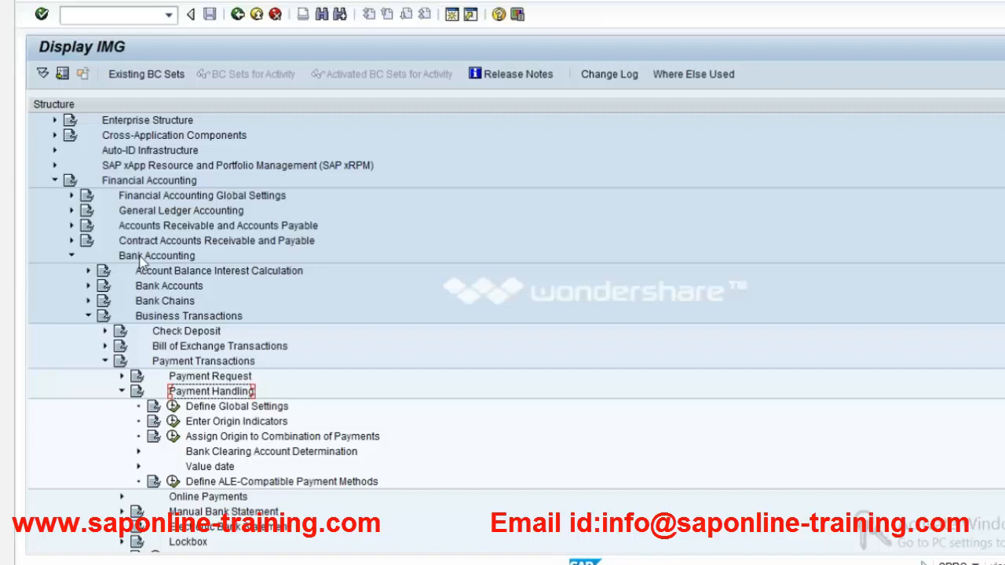
key("Left")
key("Up")
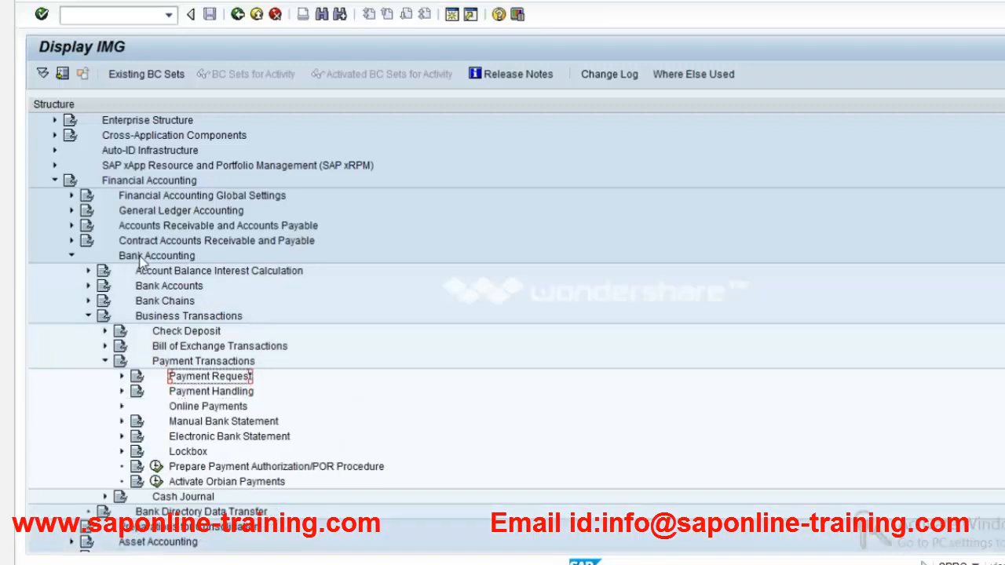
Check the activities listed in Manual Bank Statement and Online Payments, collapsing each node again.
key("Down")
key("Down")
key("Down")
key("Right")
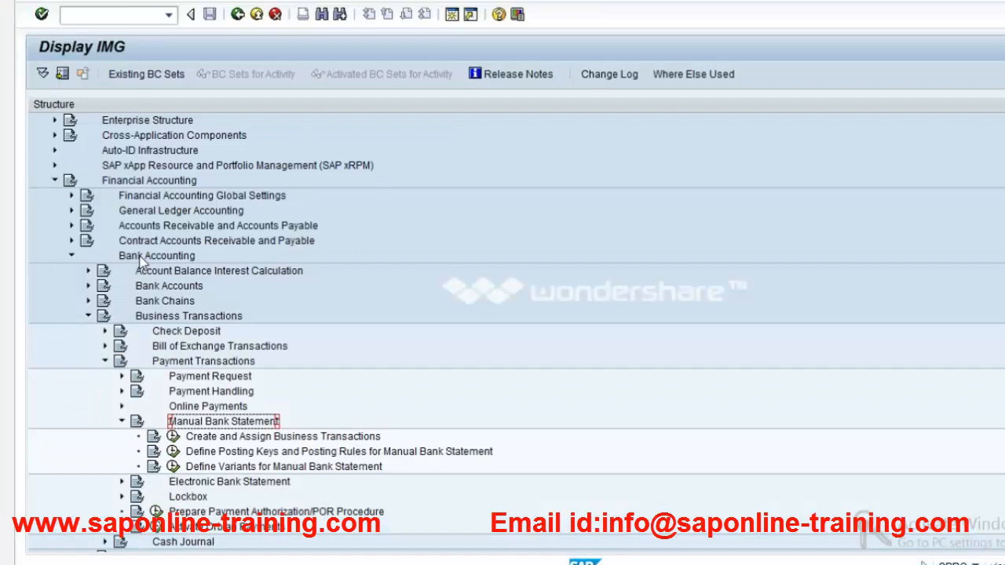
key("Left")
key("Up")
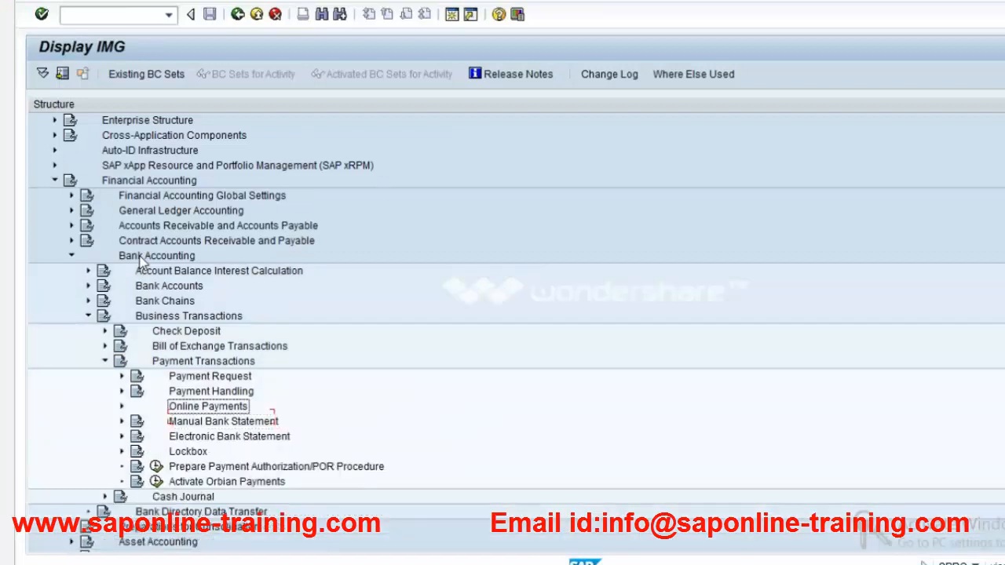
key("Right")
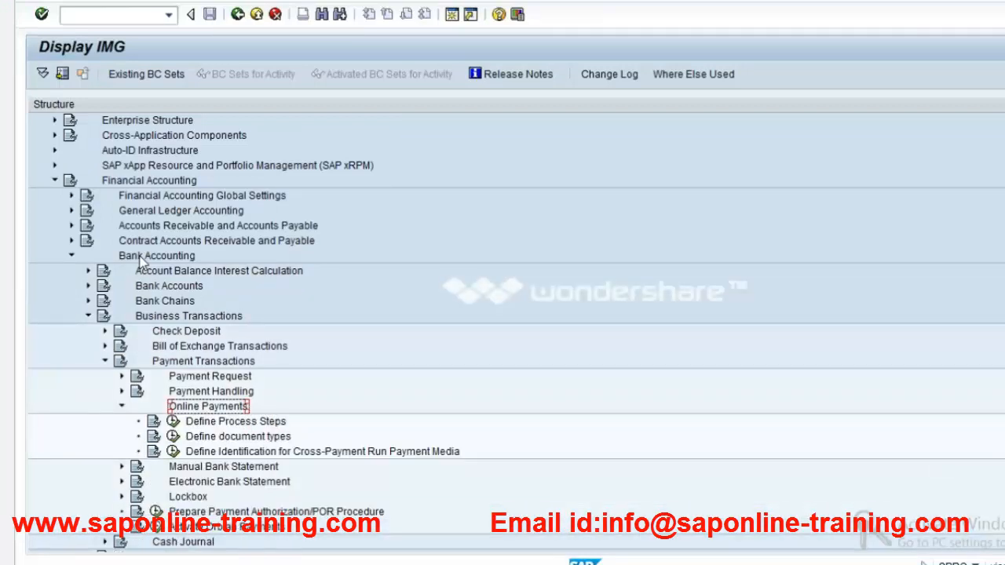
key("Left")
Expand Check Deposit under Business Transactions and examine its first activities.
key("Up")
key("Up")
key("Up")
key("Up")
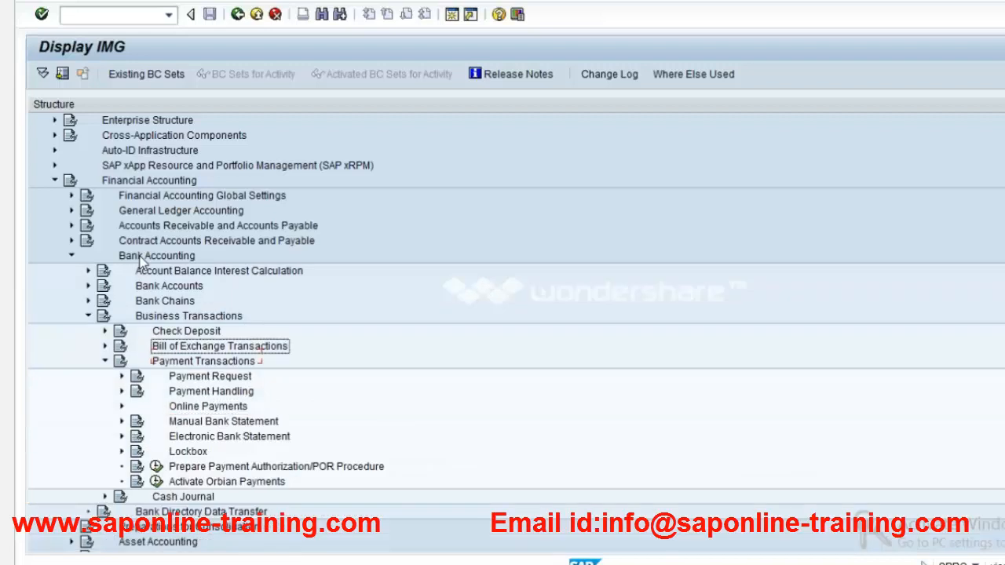
key("Up")
key("Right")
key("Down")
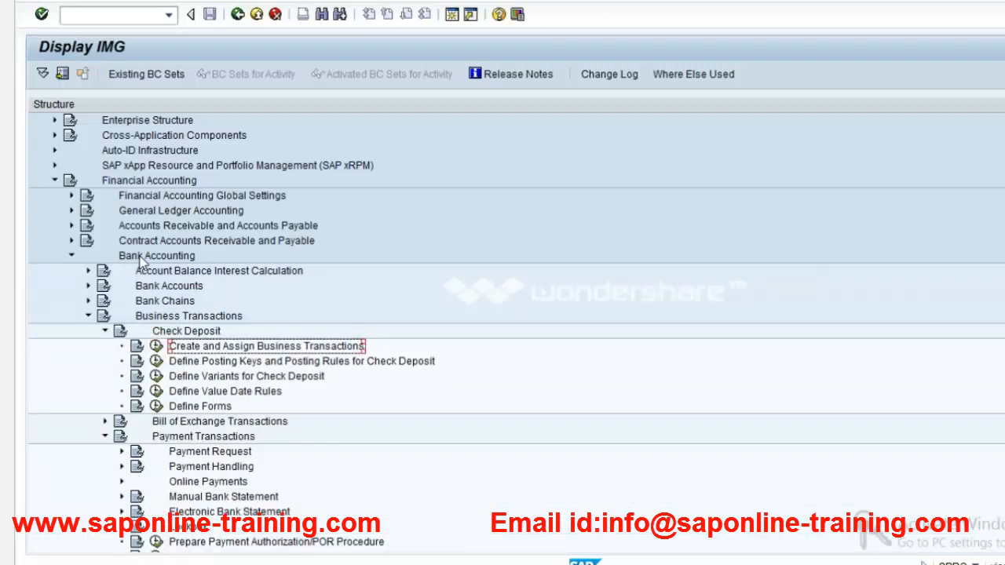
key("Down")
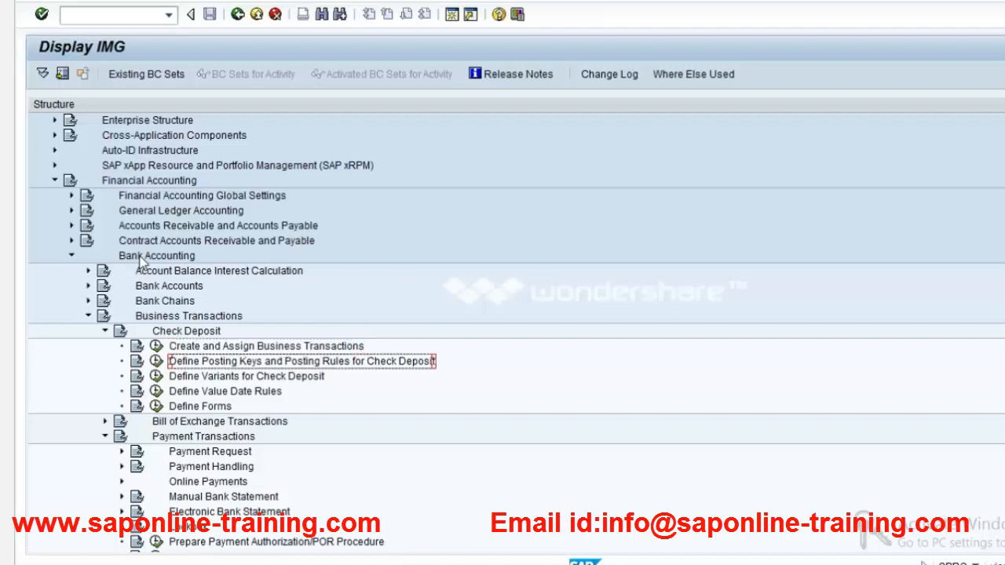
Expand Bank Accounts under Bank Accounting and go through its activities down to Develop Enhancements for Bank Account Numbers.
key("Up")
key("Up")
key("Up")
key("Up")
key("Up")
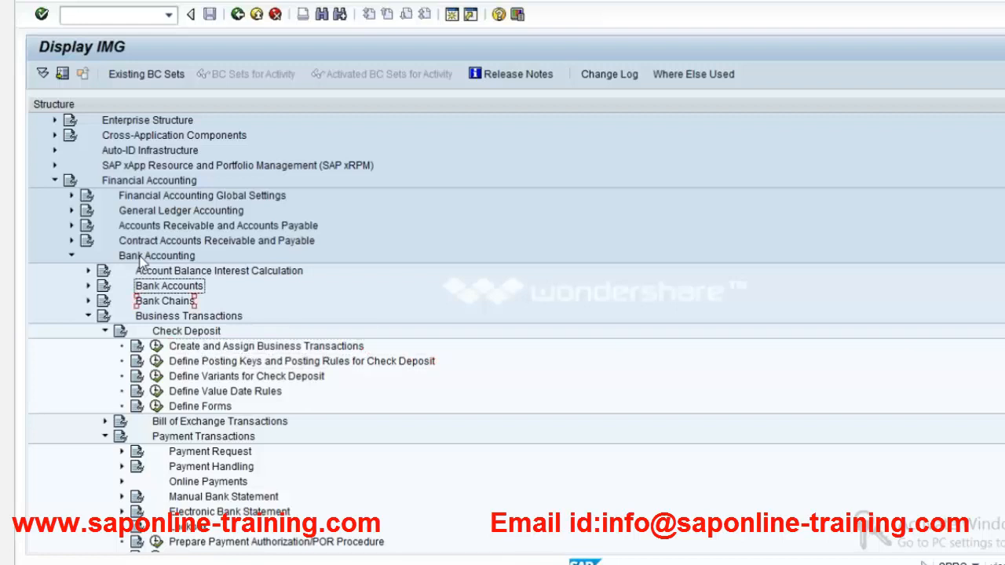
key("Right")
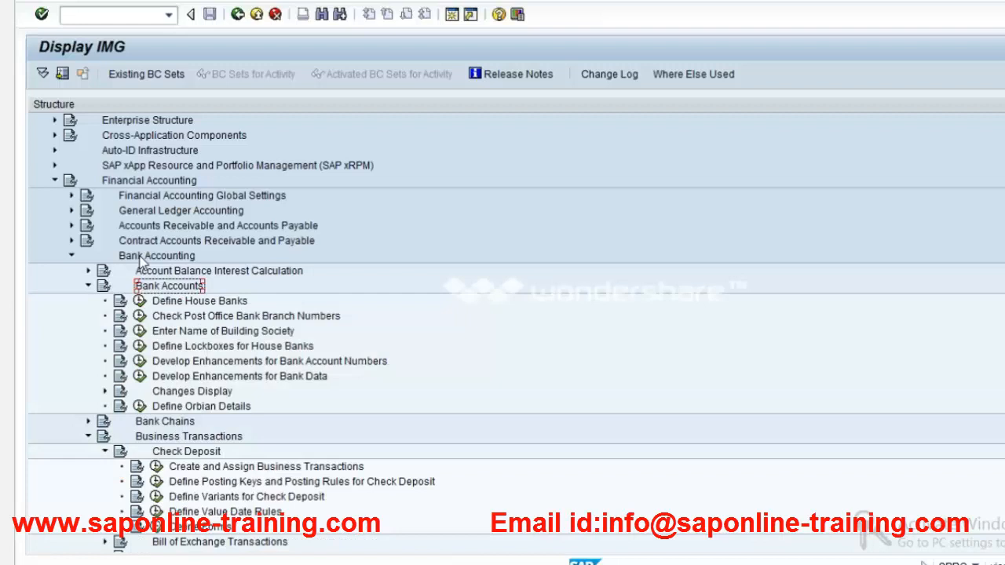
key("Down")
key("Down")
key("Down")
key("Down")
key("Down")
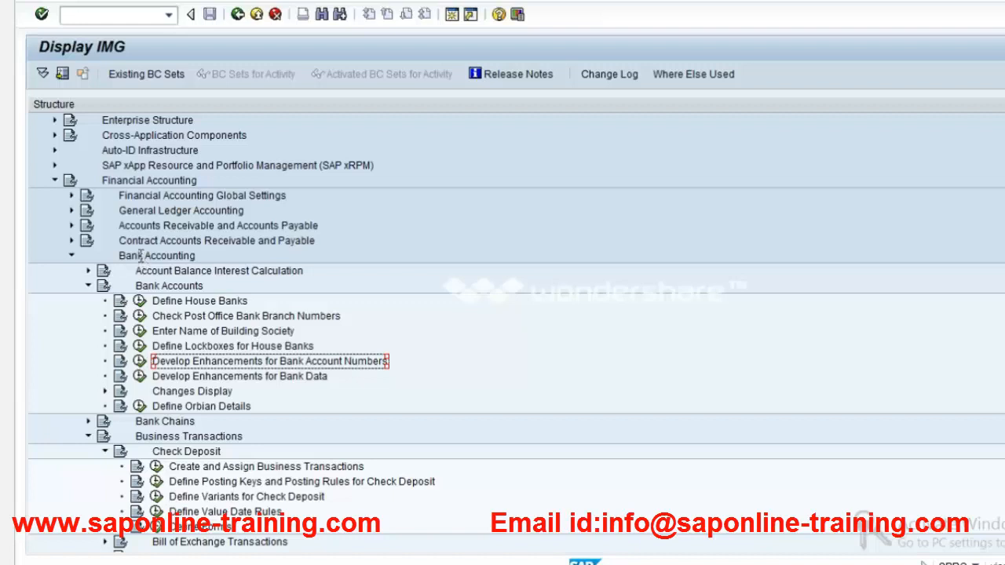
Search the IMG structure for "cheque", review the hit list, and close it.
key("ctrl+f")
type("ch")
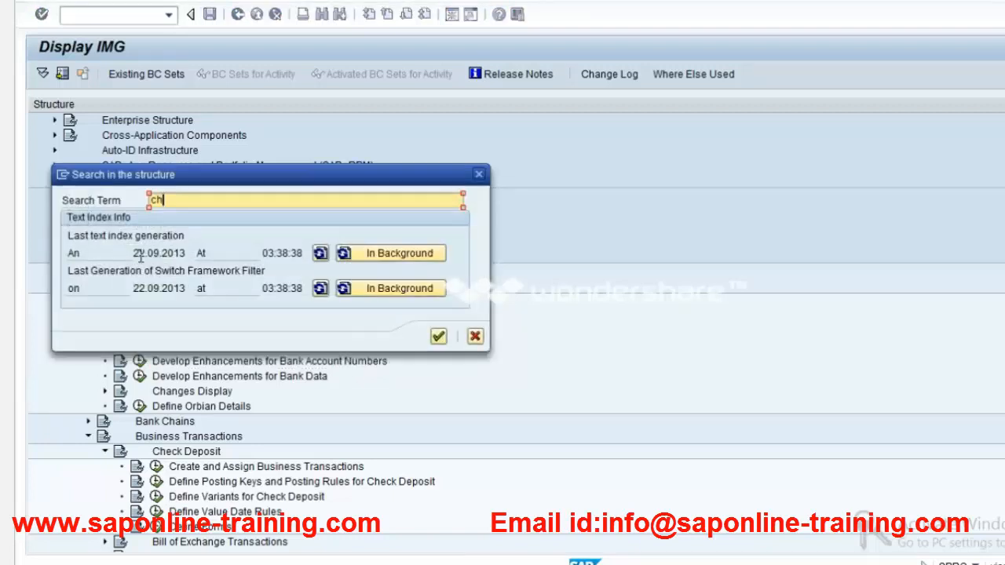
type("ecue")
key("Return")
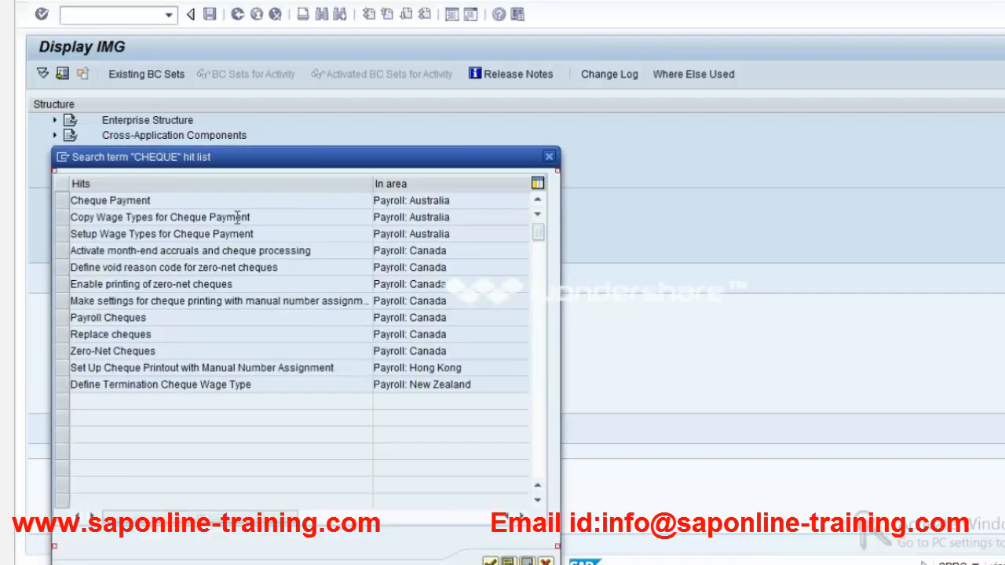
left_click(237, 223)
left_click(240, 322)
left_click(546, 562)
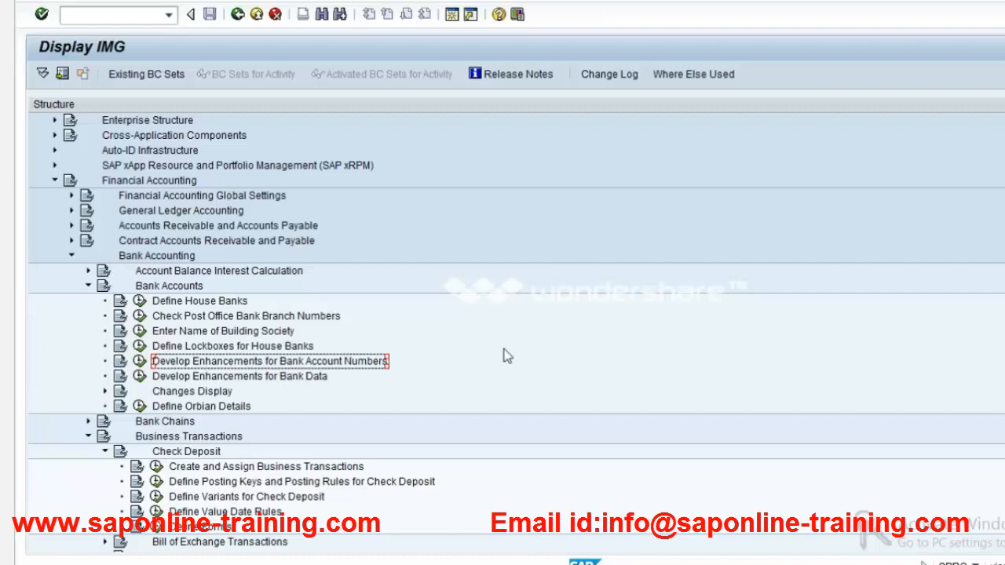
Go through the Bank Accounts activities again, from Define House Banks to Define Orbian Details, looking for the cheque lot setting.
key("Up")
key("Up")
key("Up")
key("Up")
key("Up")
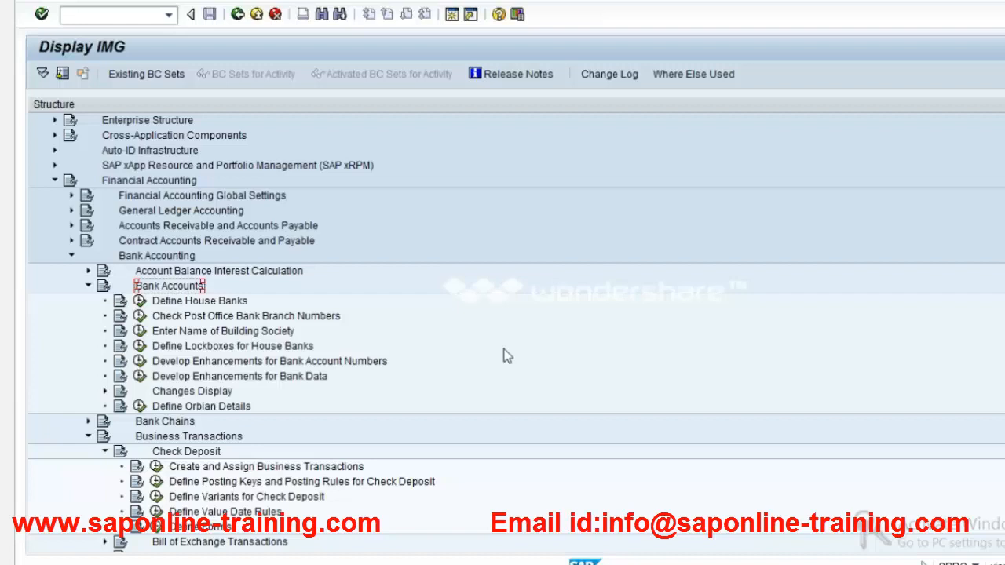
key("Down")
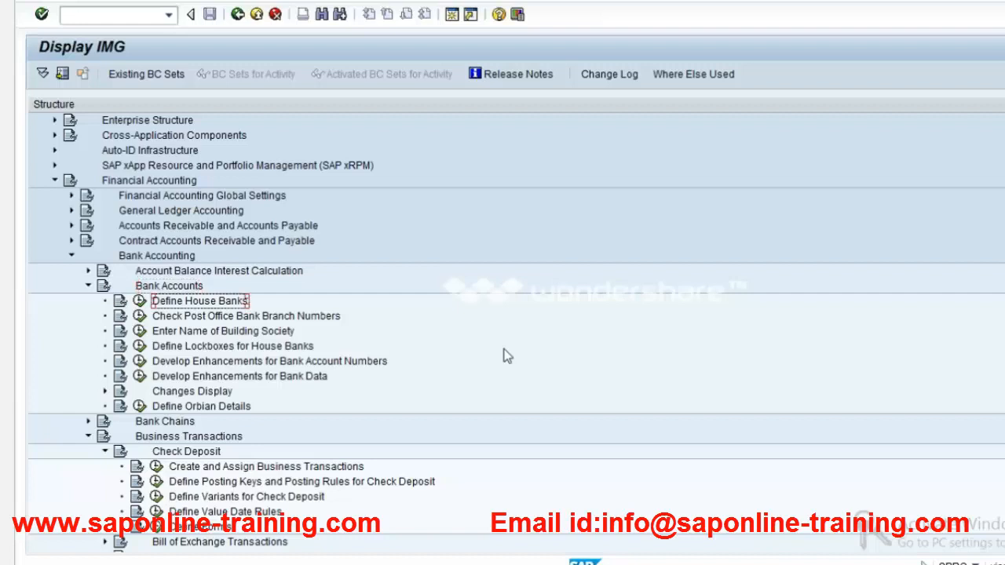
key("Down")
key("Down")
key("Down")
key("Down")
key("Up")
key("Up")
key("Up")
key("Up")
key("Up")
key("Up")
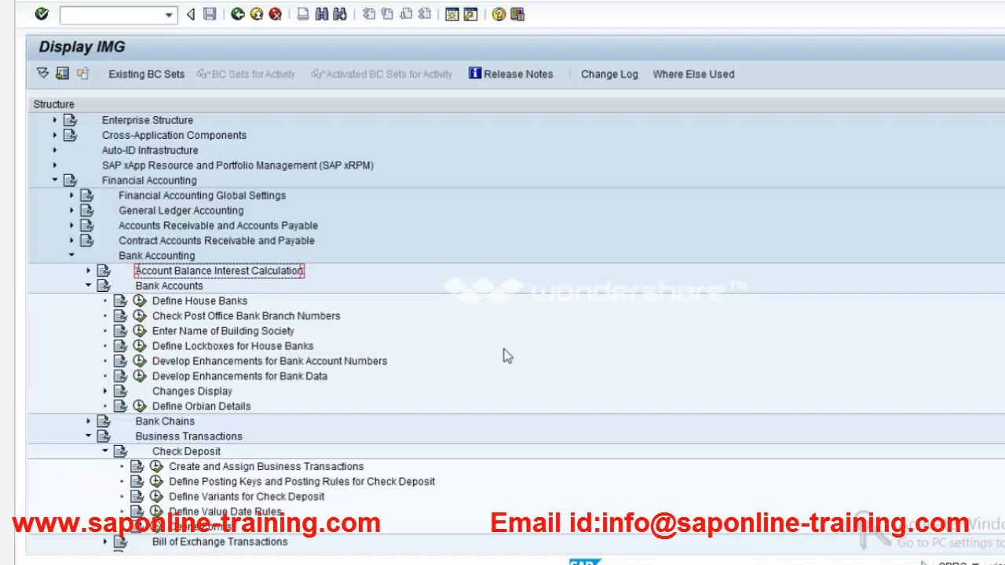
key("Up")
key("Down")
key("Down")
key("Down")
key("Down")
key("Down")
key("Down")
key("Down")
key("Down")
key("Down")
key("Down")
key("Down")
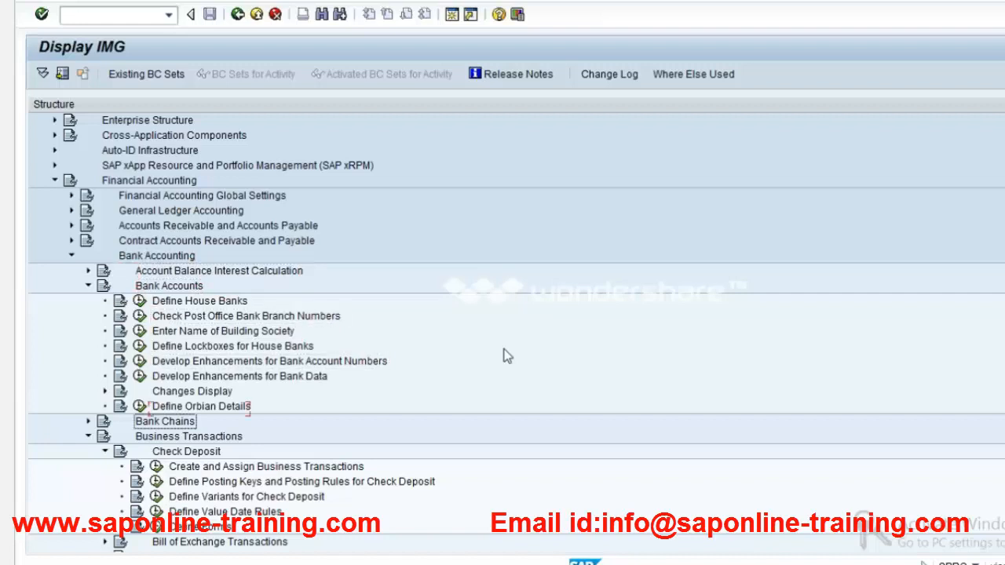
key("Up")
key("Up")
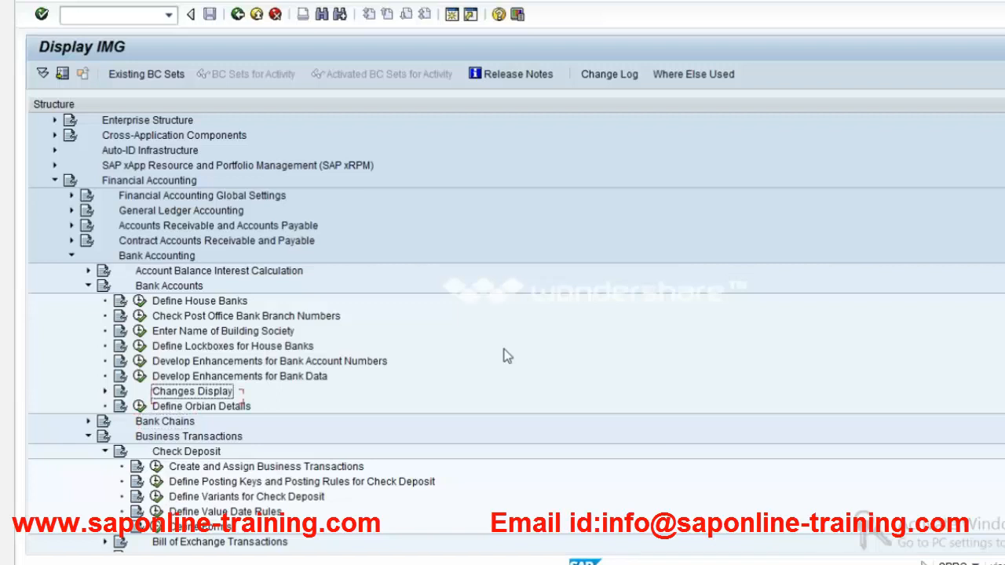
Expand Bank Chains to check its activities, collapse it, and return to Define Orbian Details.
key("Down")
key("Down")
key("Right")
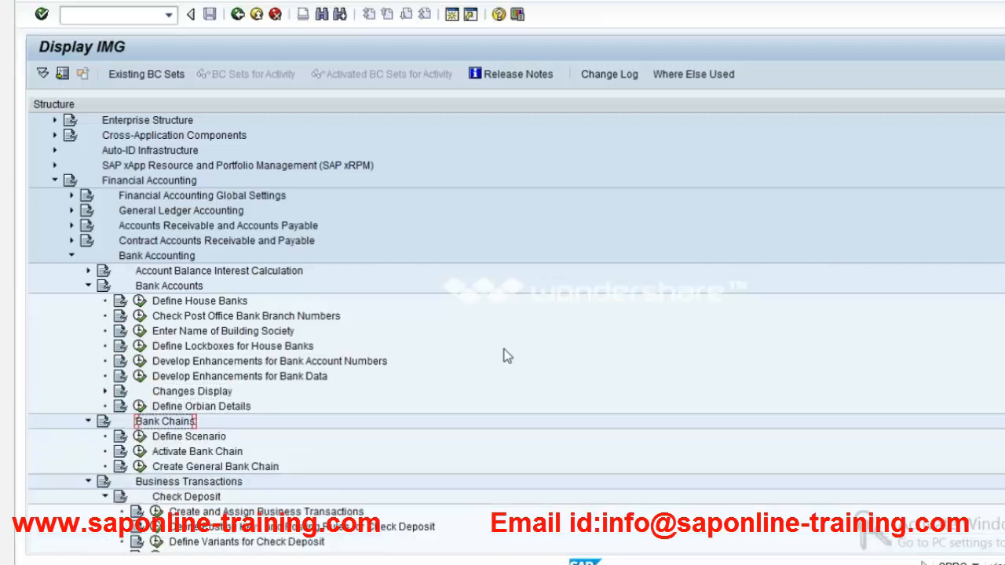
key("Left")
key("Up")
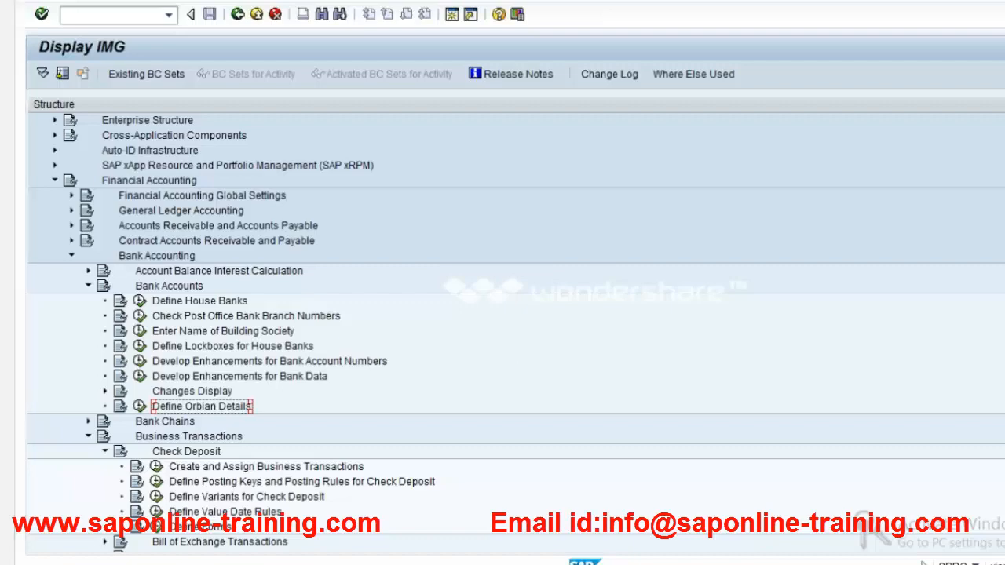
Switch to the Word notes document and search it for "create cheque".
key("alt+Tab")
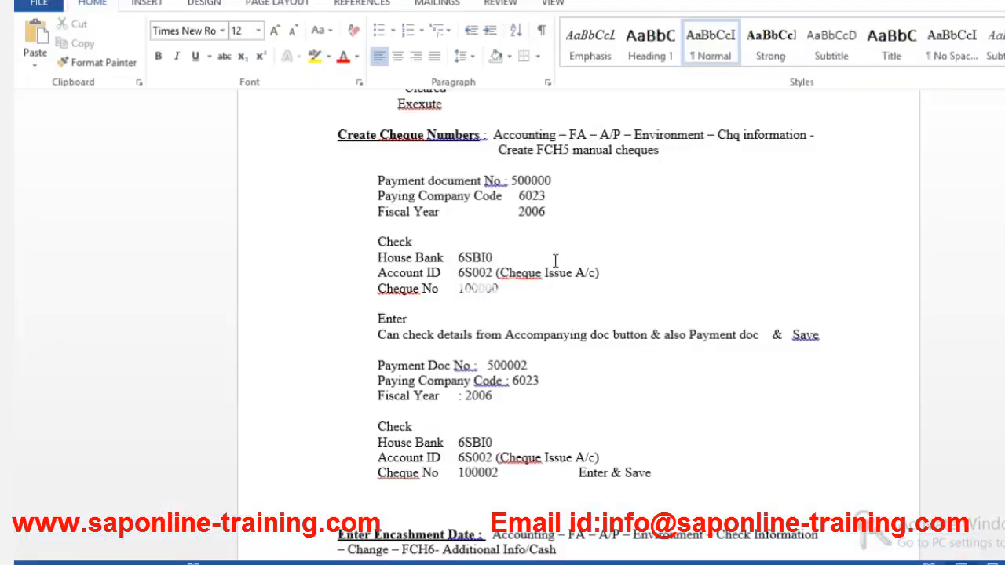
key("ctrl+f")
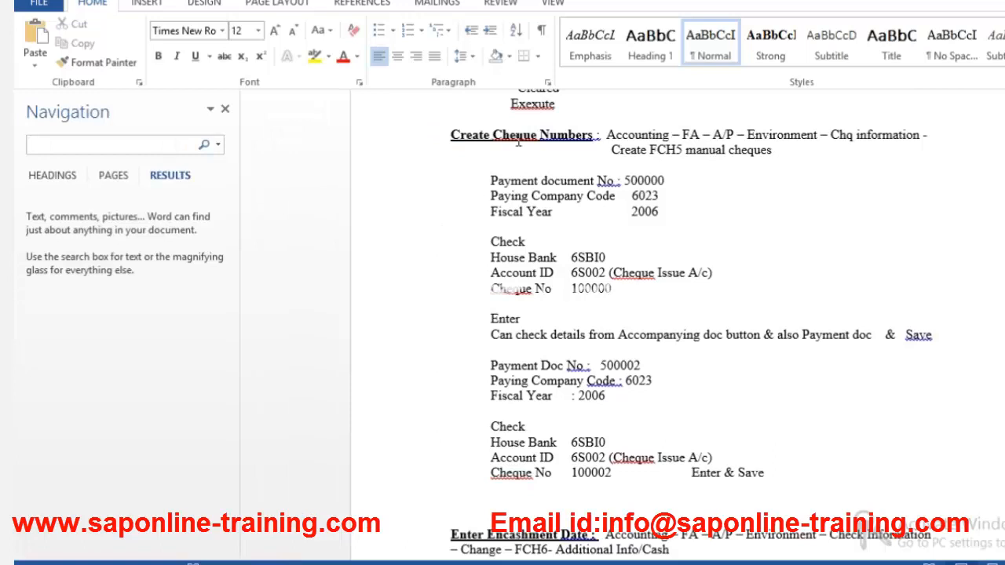
left_click(517, 138)
left_click(701, 207)
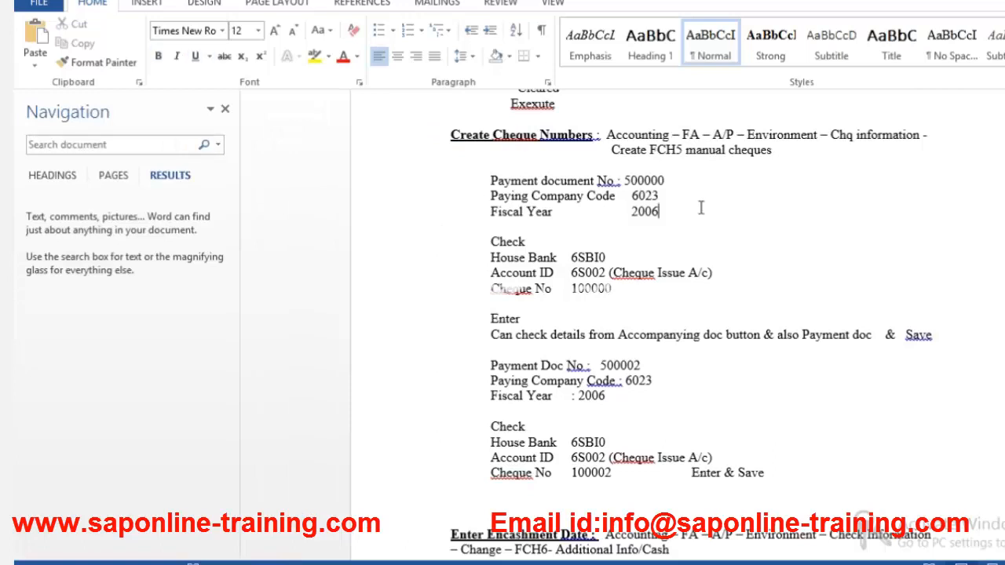
left_click(674, 163)
key("ctrl+f")
type("cre")
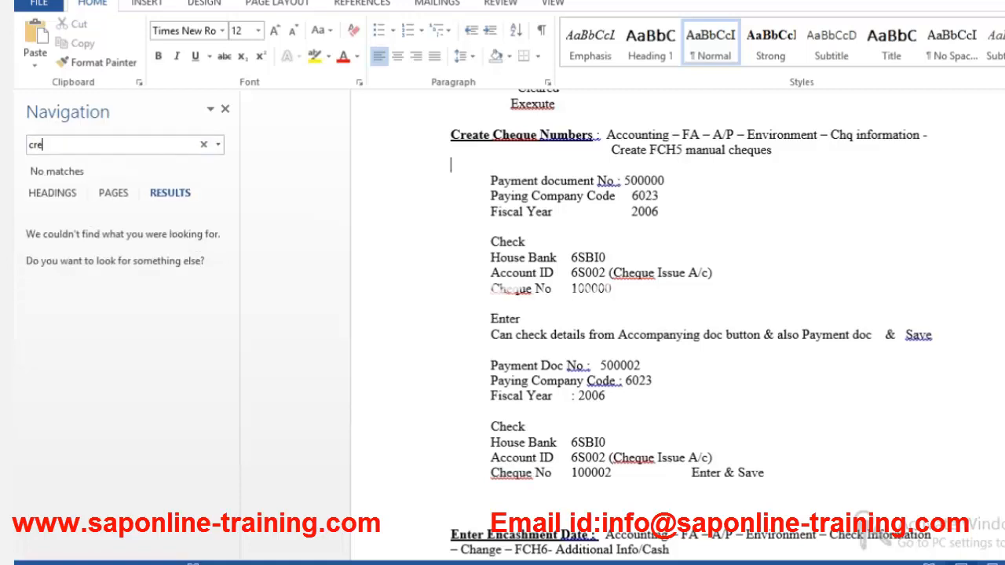
type("ate cheque")
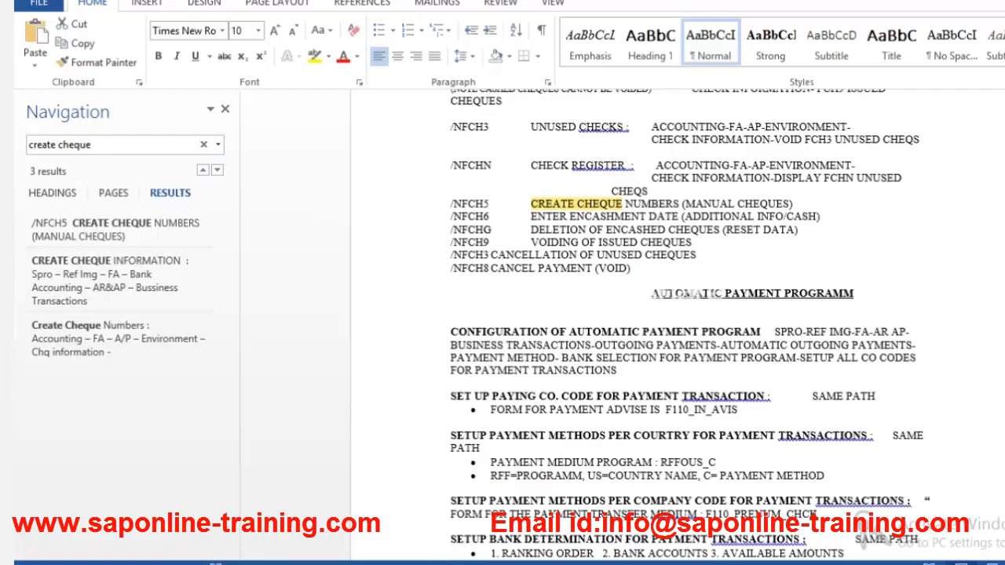
Extend the document search to "create cheque n", and change it to "create cheque lot".
type(" n")
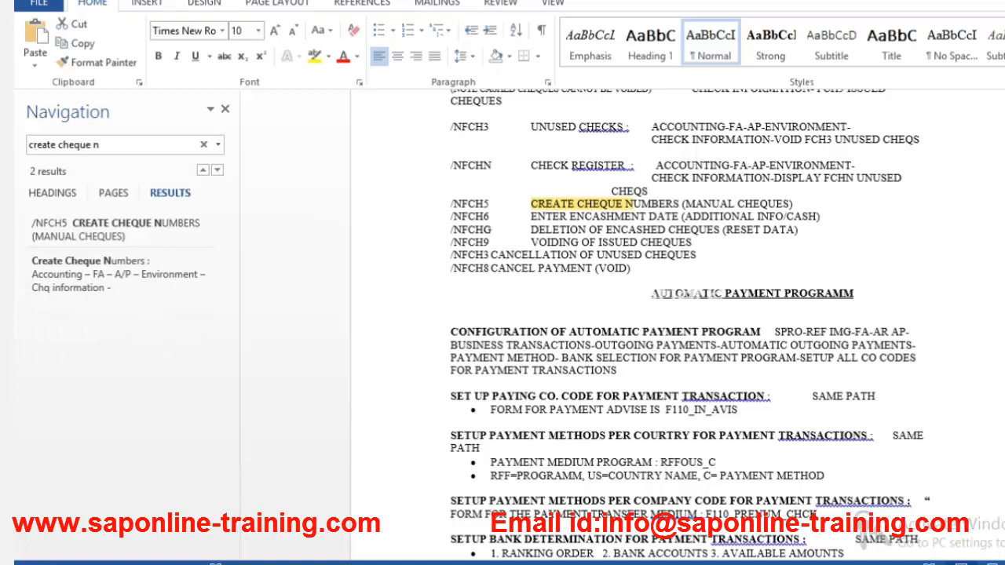
key("BackSpace")
type("lot")
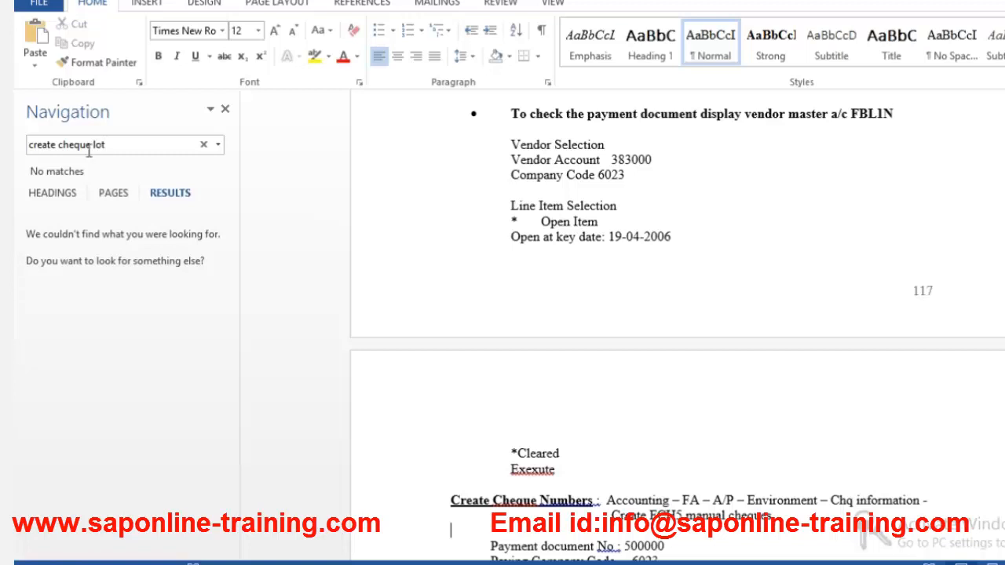
Shorten the document search to "cheque lot".
left_click(57, 145)
key("BackSpace")
key("BackSpace")
key("BackSpace")
key("BackSpace")
key("BackSpace")
key("BackSpace")
key("BackSpace")
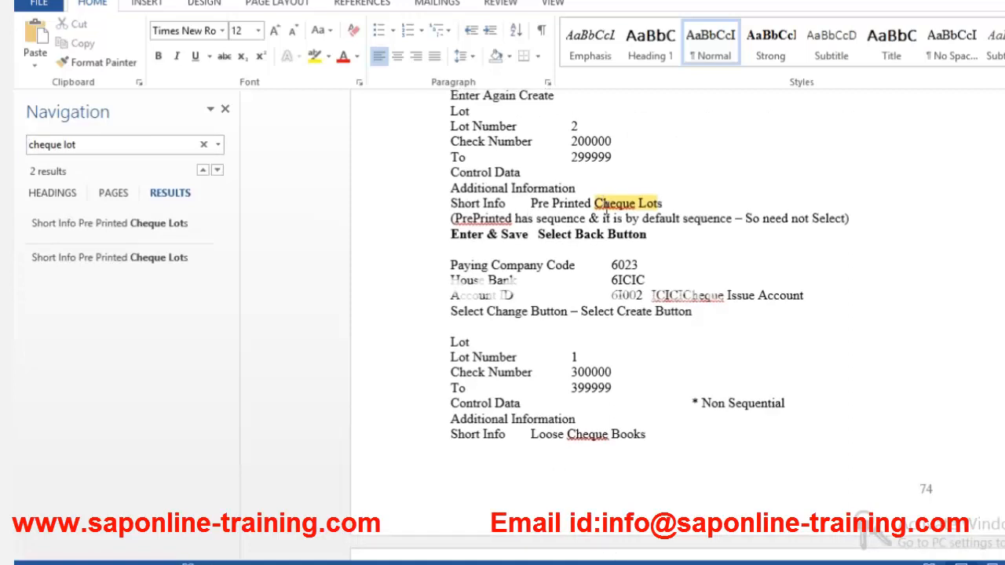
Read the Create Cheque Information section above the highlighted match for its configuration path and transaction code.
scroll(605, 216, "up", 4)
scroll(606, 208, "up", 1)
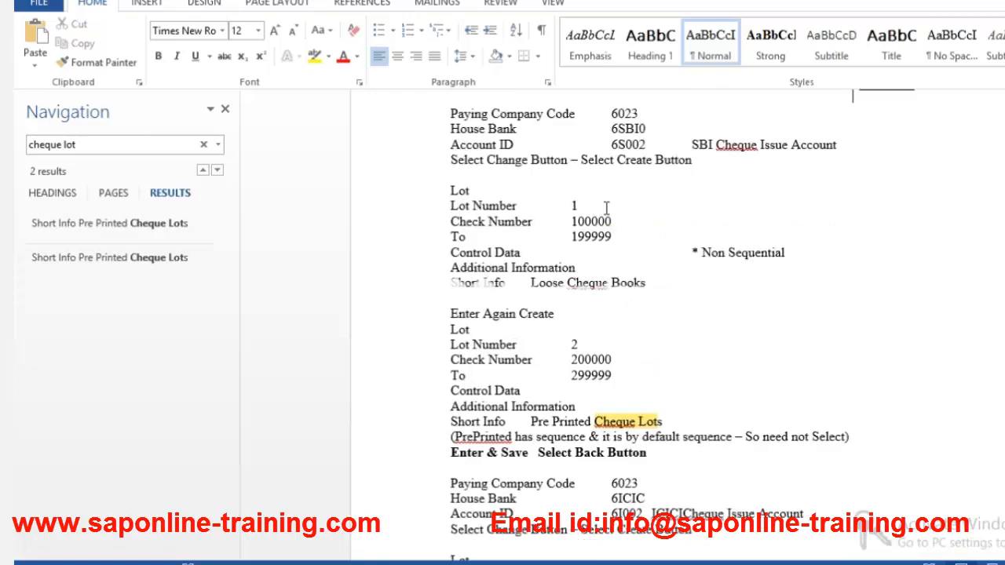
scroll(606, 208, "up", 10)
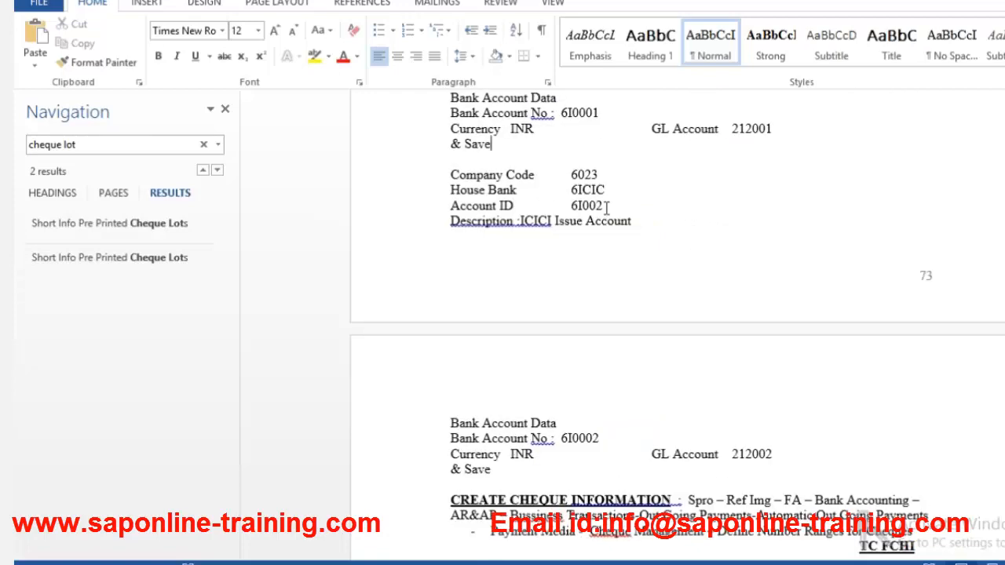
scroll(606, 208, "down", 3)
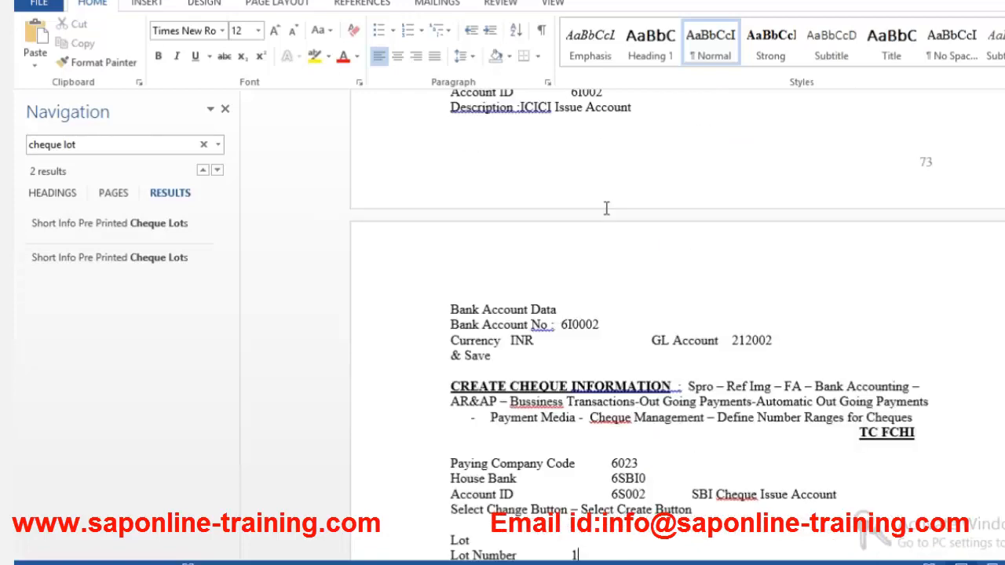
scroll(606, 208, "down", 2)
scroll(605, 208, "down", 2)
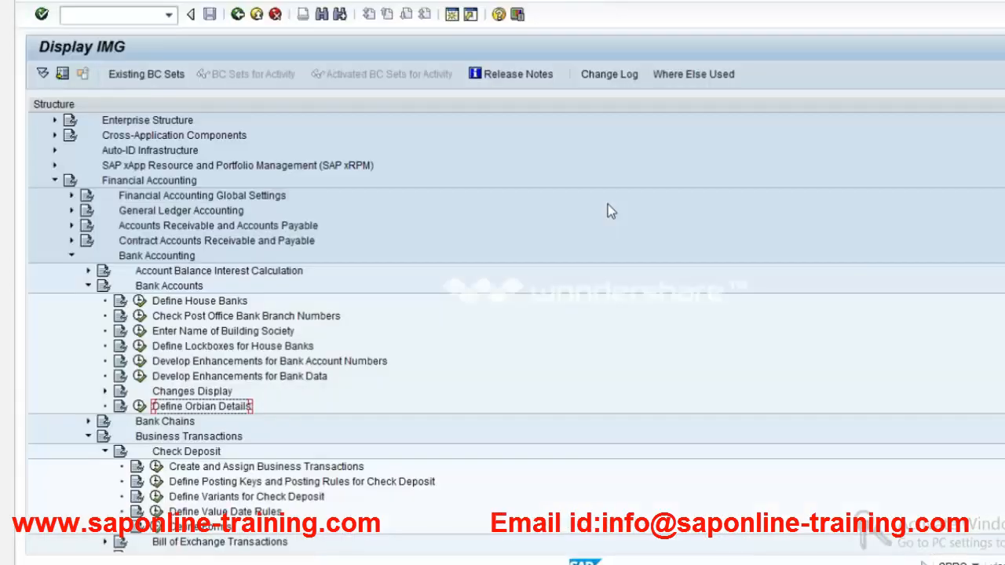
Switch to SAP, open the Check Lots transaction with /nfchi, and compare its selection fields with the Word notes.
left_click(122, 24)
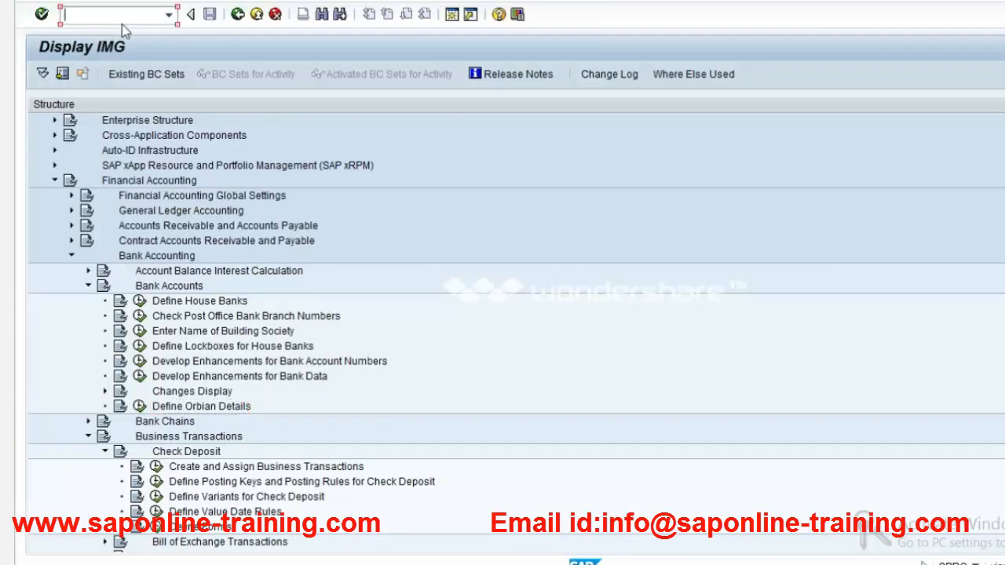
type("/nfchi")
key("Return")
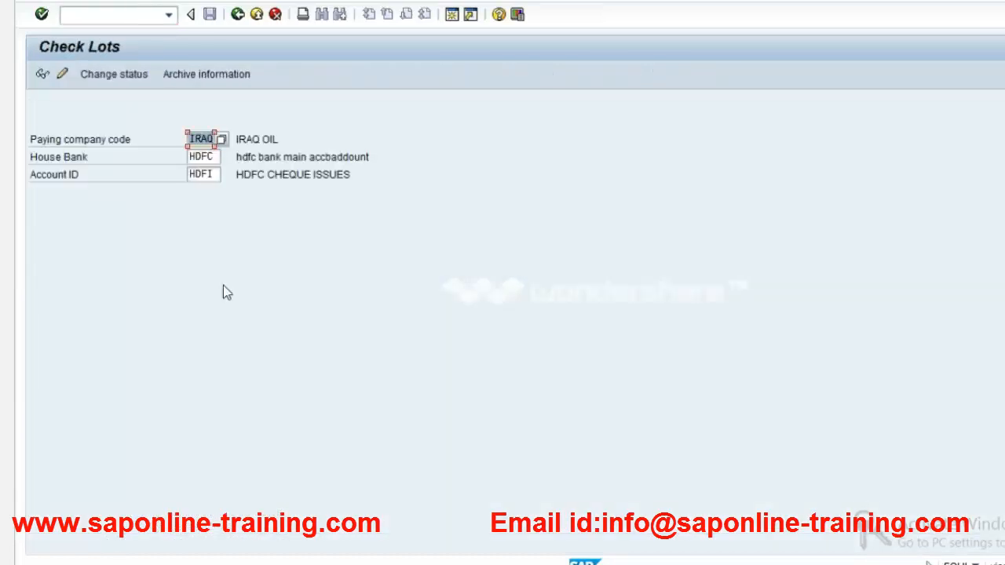
key("alt+Tab")
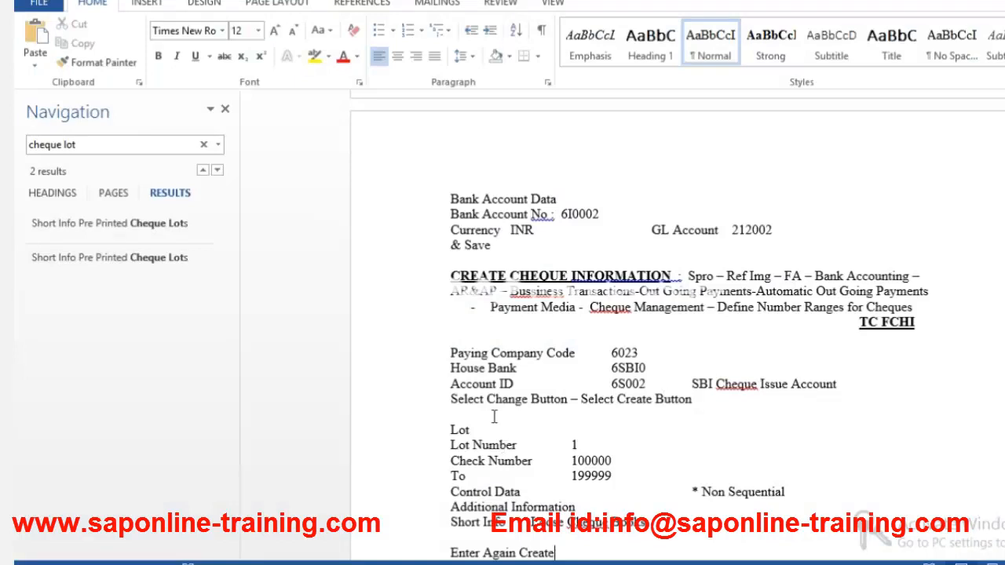
key("alt+Tab")
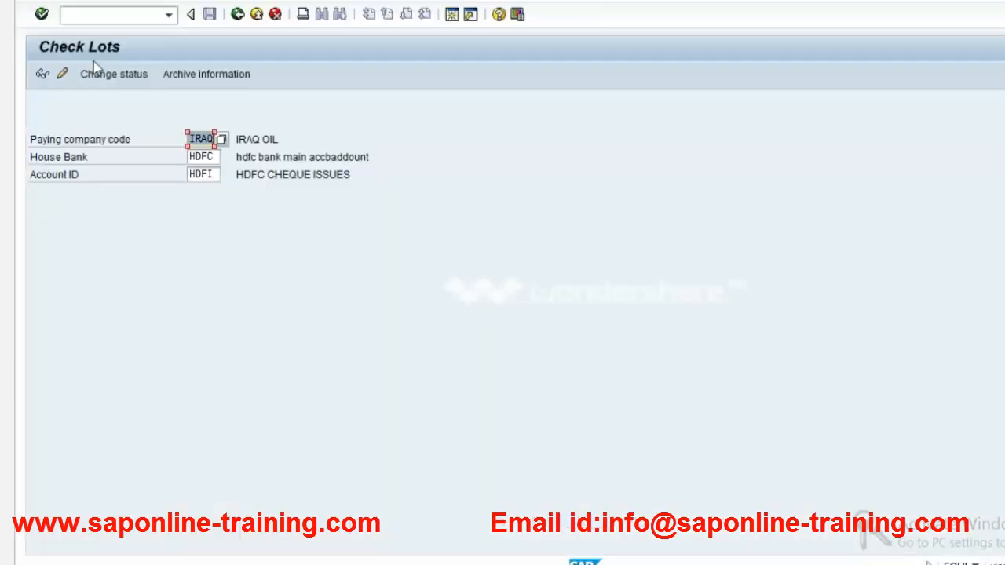
Open the lots of company code IRAQ, house bank HDFC, account HDFI for change and enter new lot 1 with checks 100000 to 199999.
left_click(62, 73)
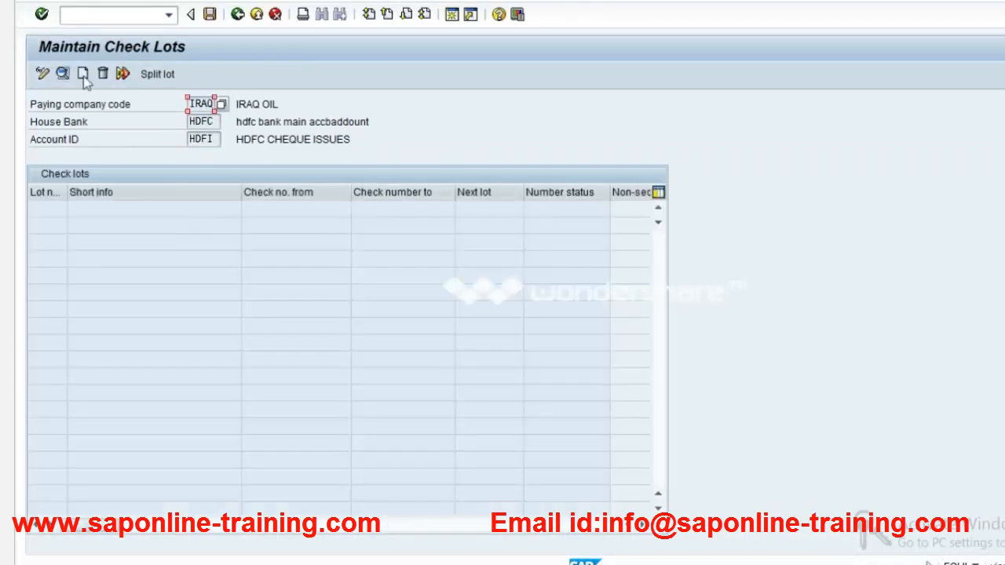
left_click(83, 75)
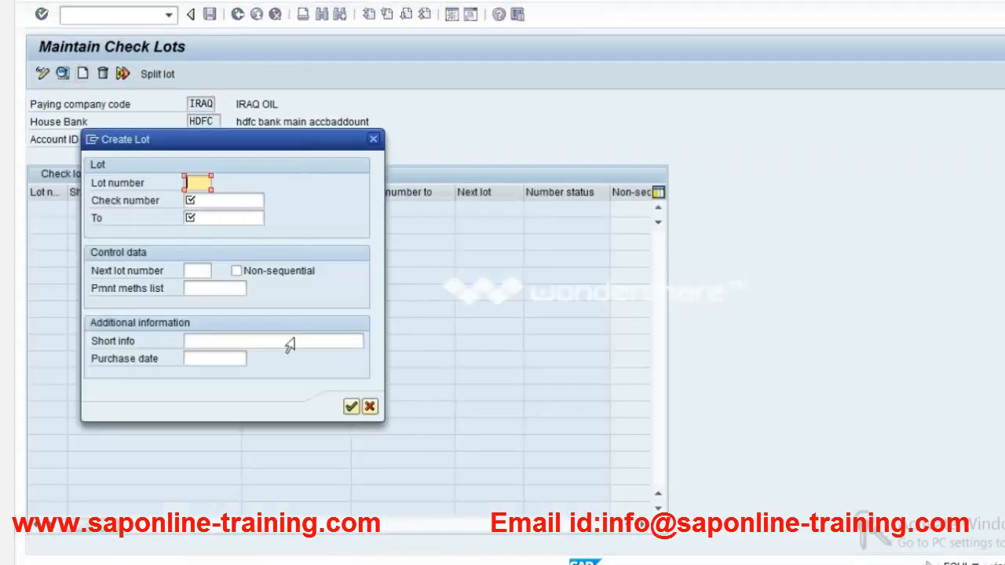
key("alt+Tab")
key("alt+Tab")
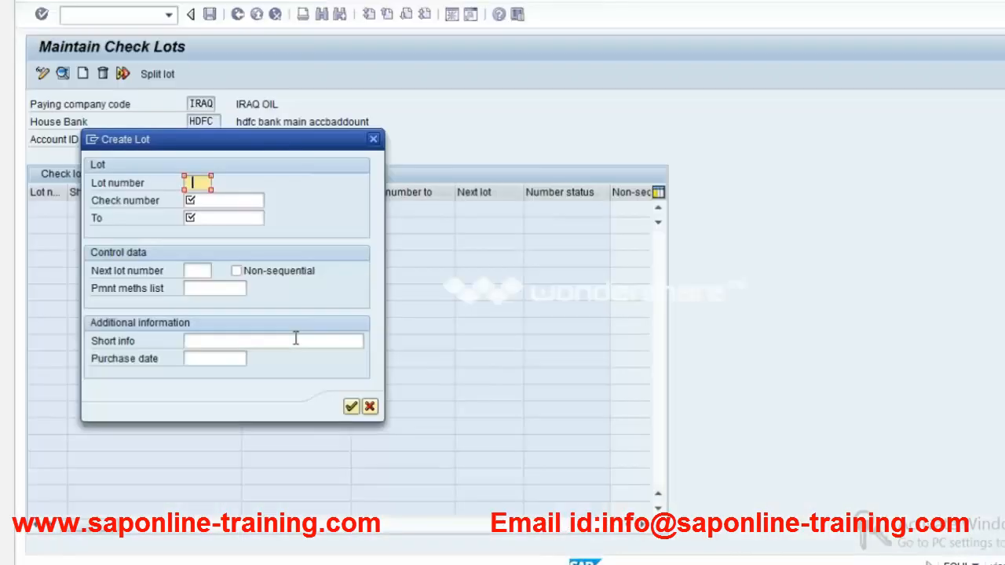
key("Tab")
type("1000001")
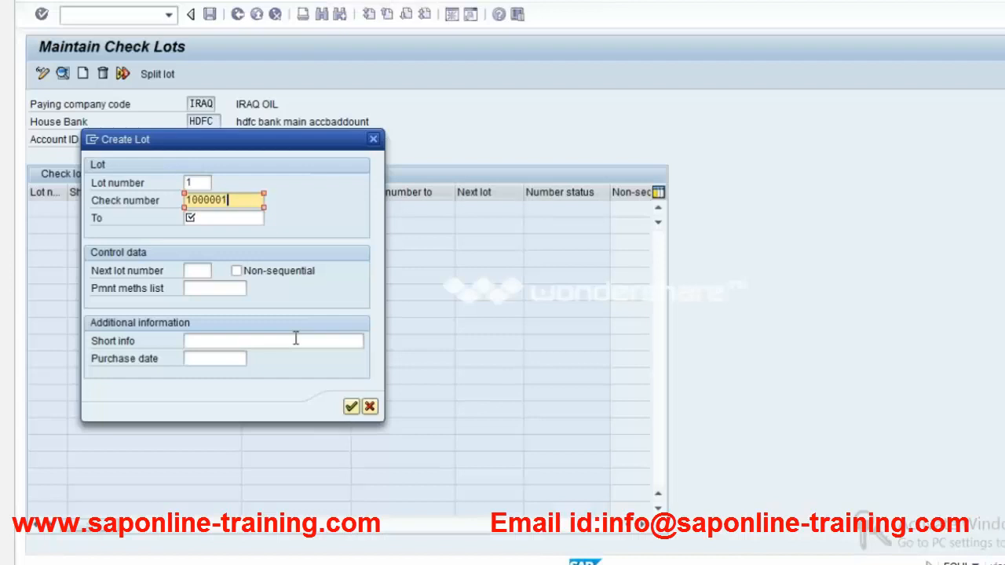
key("BackSpace")
key("Tab")
type("199999")
key("Tab")
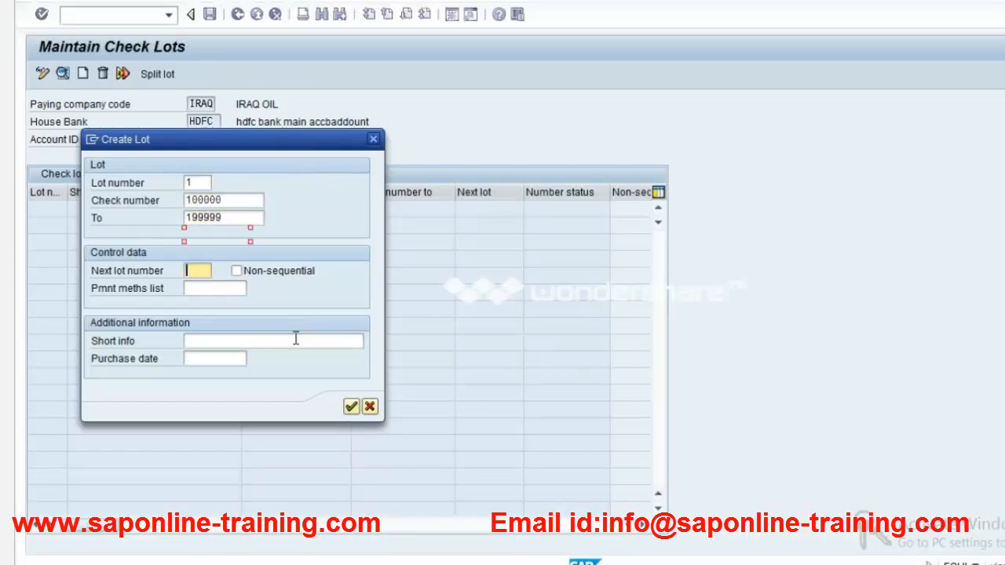
Check the Word notes, mark lot 1 as non-sequential, enter the short info "loose book", and confirm the lot.
key("alt+Tab")
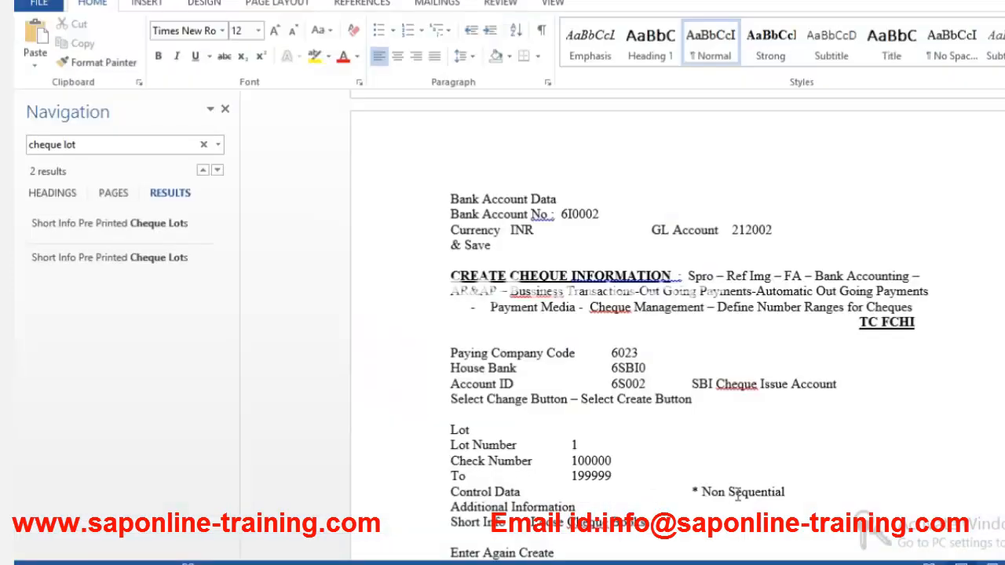
key("alt+Tab")
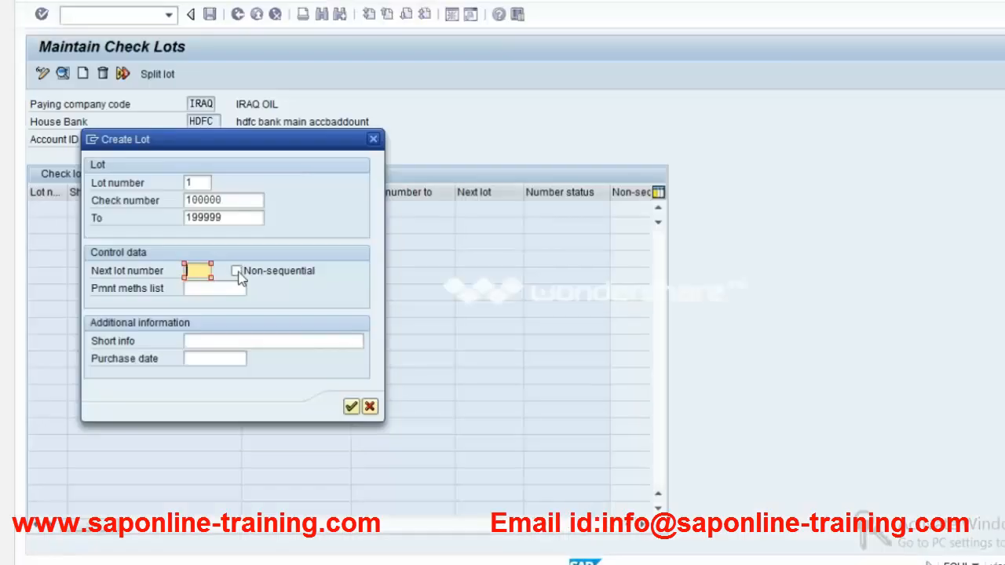
key("alt+Tab")
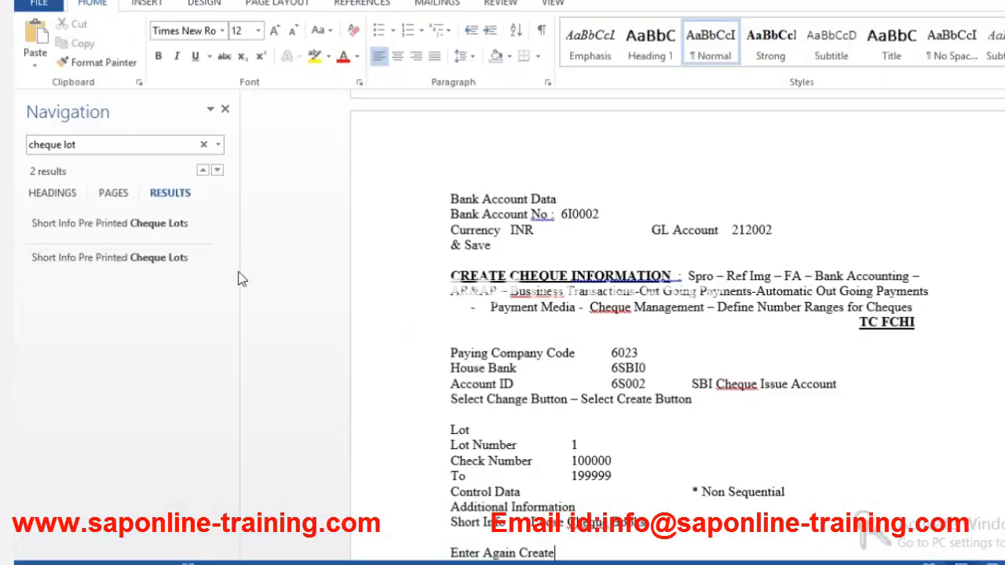
key("alt+Tab")
left_click(237, 270)
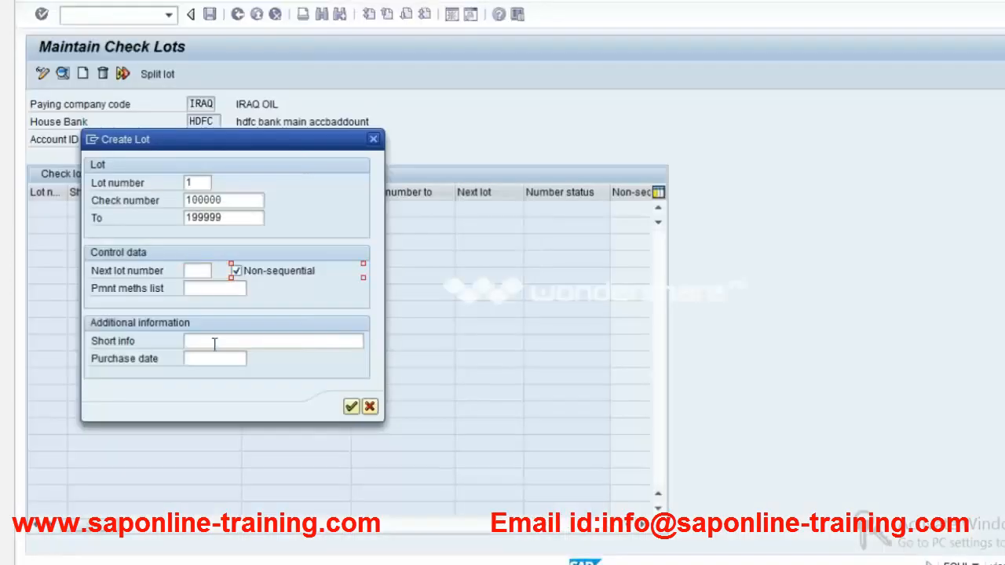
left_click(214, 341)
type("loos")
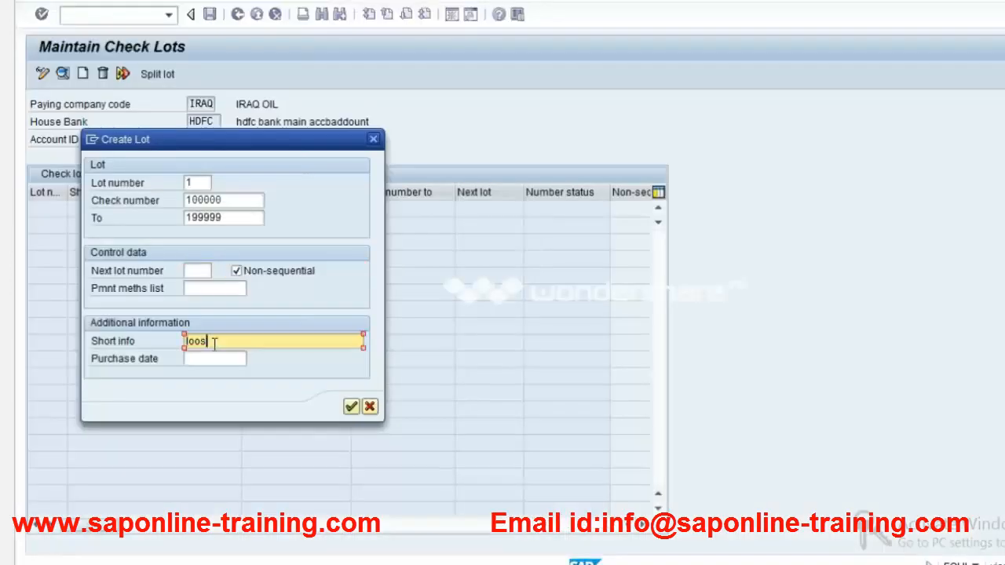
type("e pook")
key("Return")
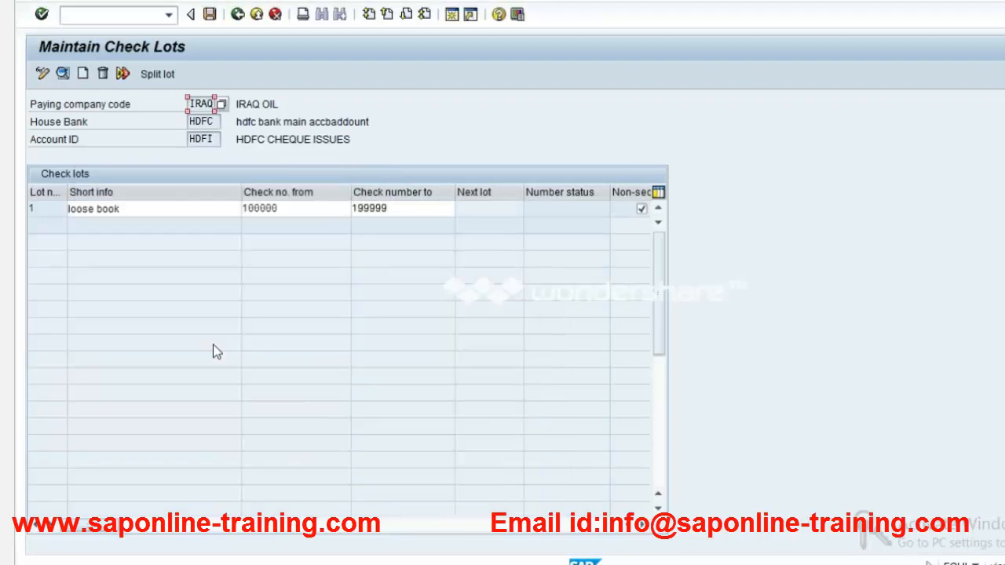
Start a second check lot with lot number 2 and the check range 200000 to 299999.
left_click(83, 74)
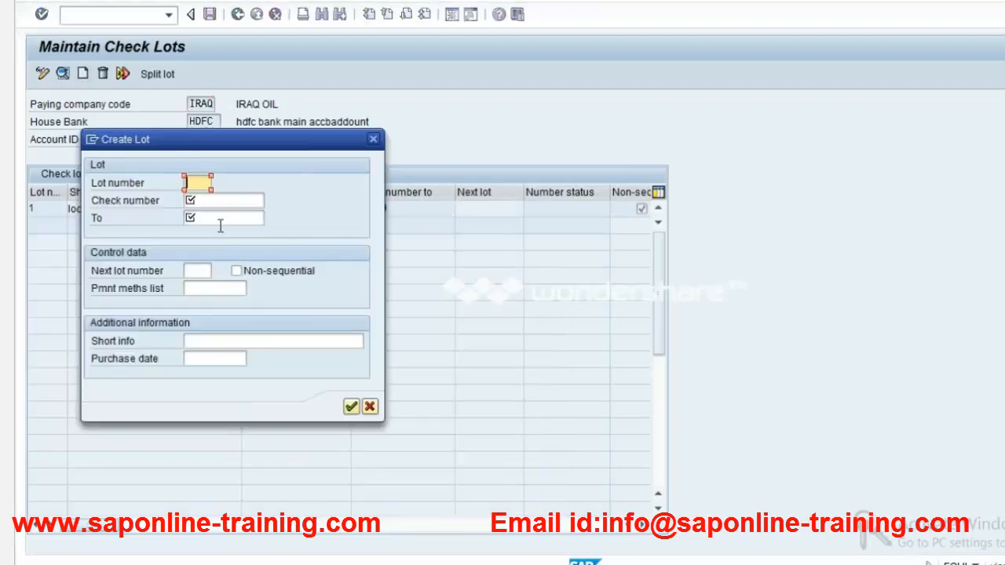
type("2")
key("Tab")
type("200000")
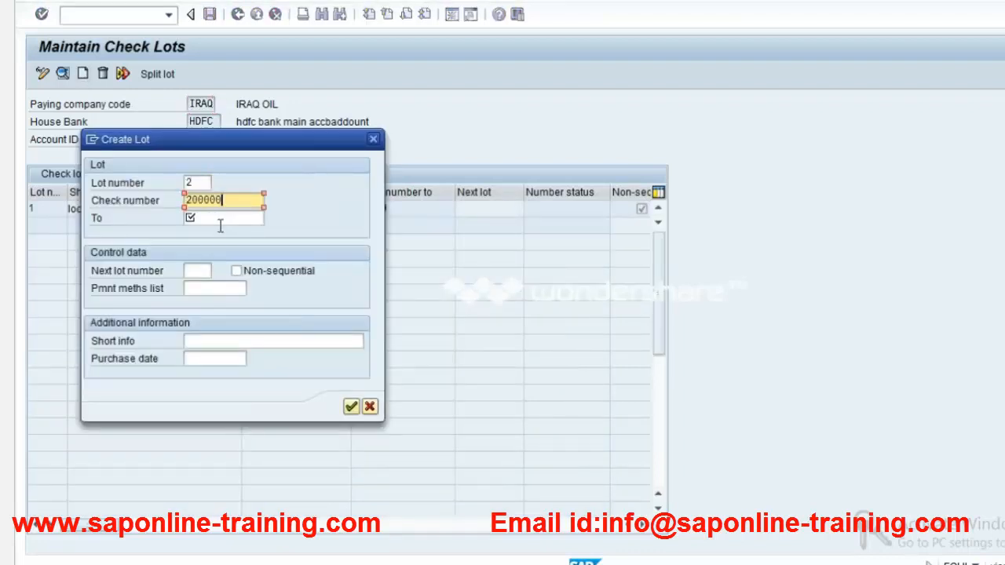
key("Tab")
type("299999")
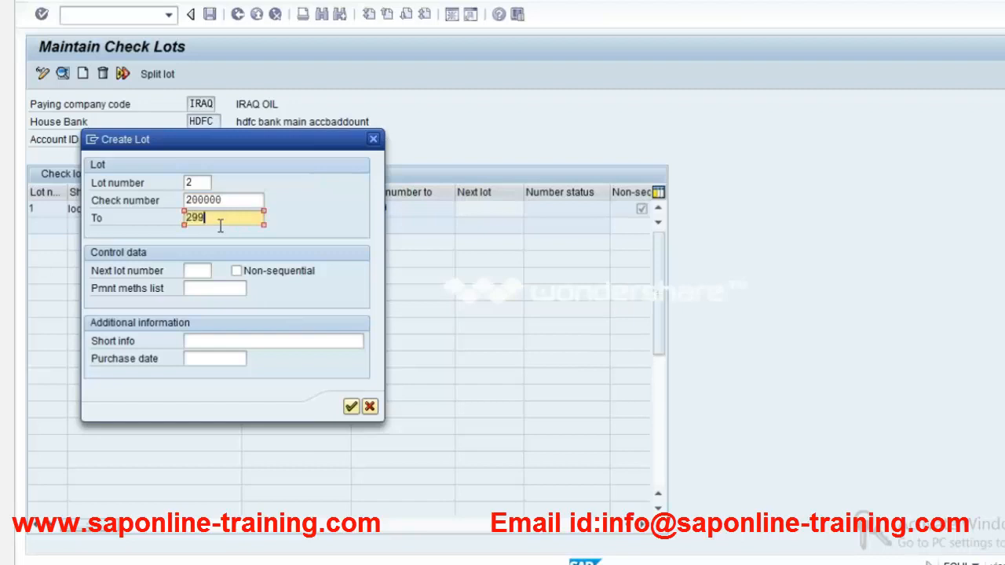
key("Tab")
key("Tab")
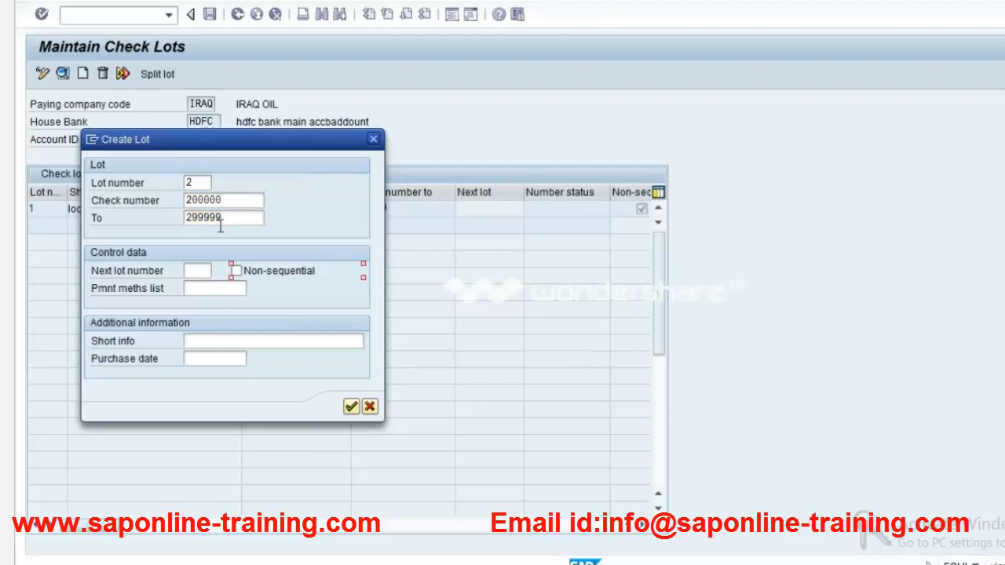
Give lot 2 the short info "sequential number", confirm it, and save the check lots.
left_click(221, 343)
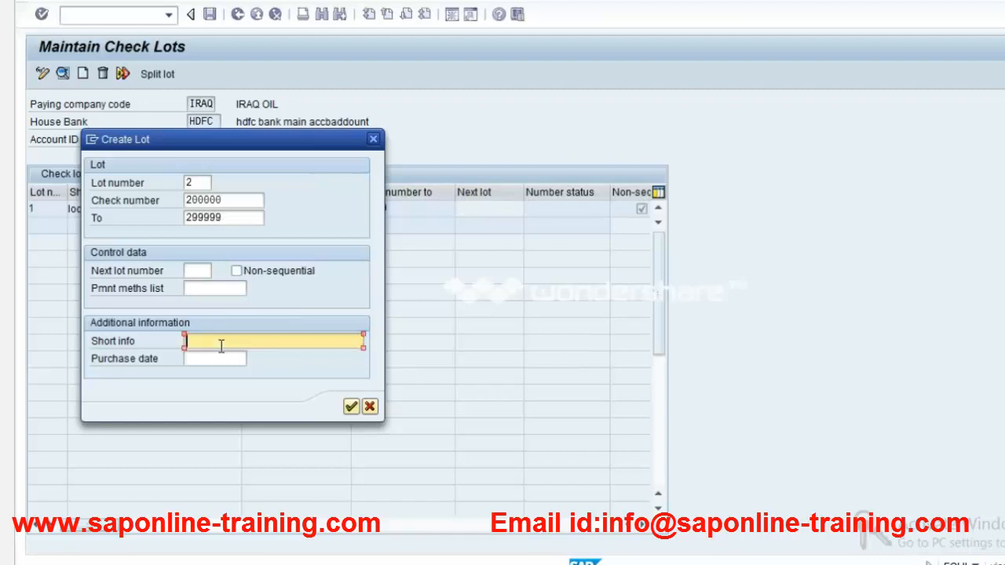
type("sequential number")
key("Return")
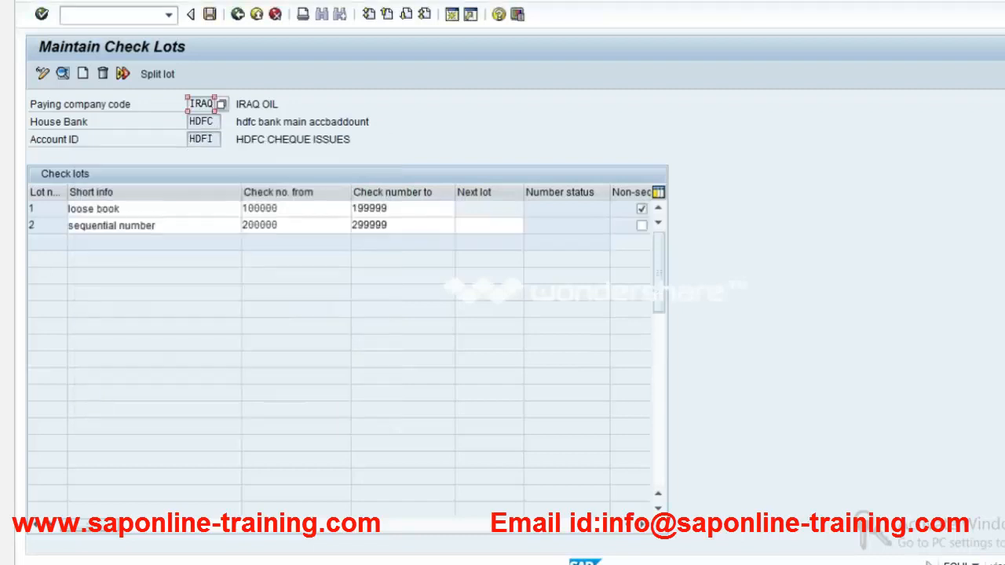
left_click(211, 16)
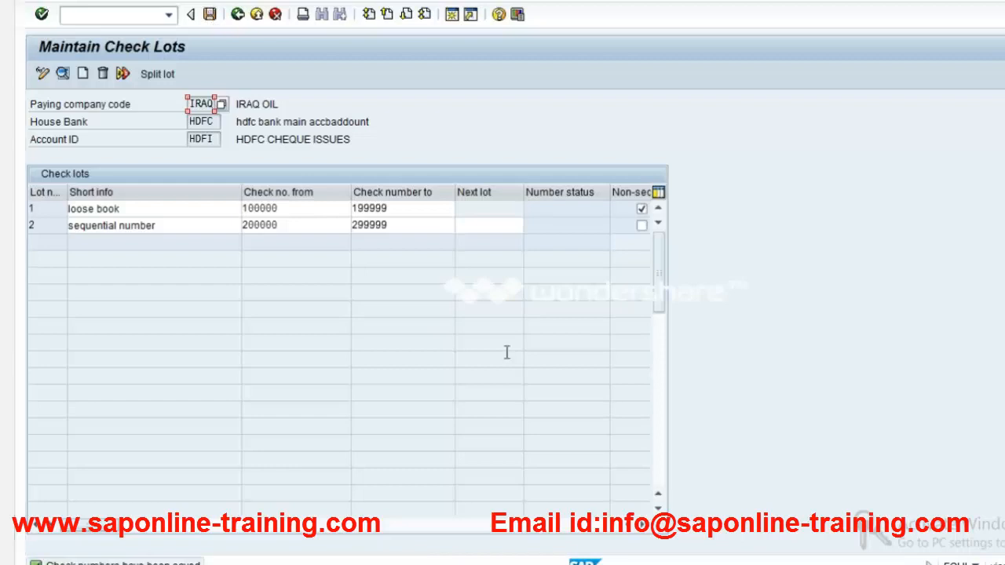
Switch to the Word notes and review the remaining cheque lot entries for the SBI and ICICI issue accounts.
key("alt+Tab")
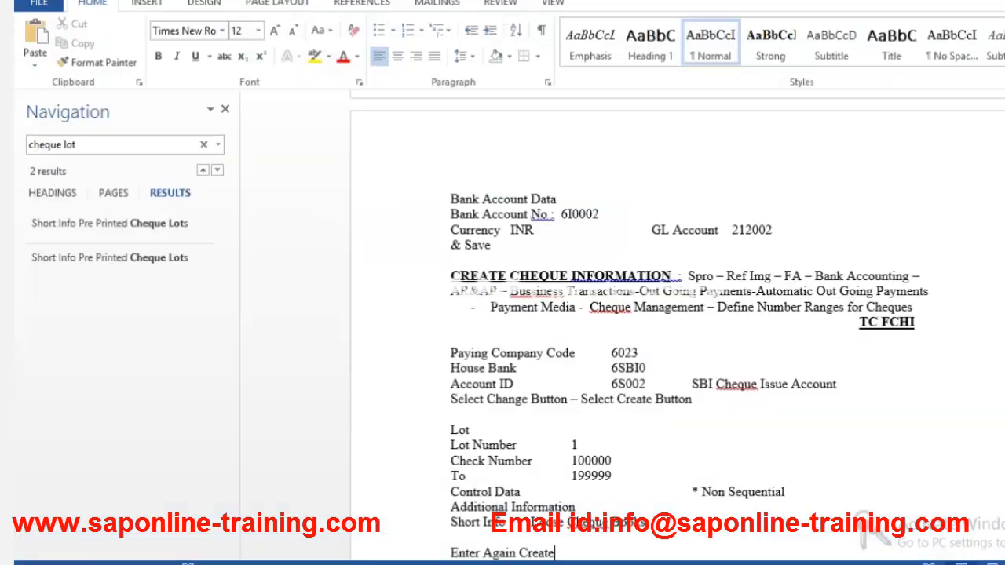
left_click(660, 348)
scroll(651, 550, "down", 6)
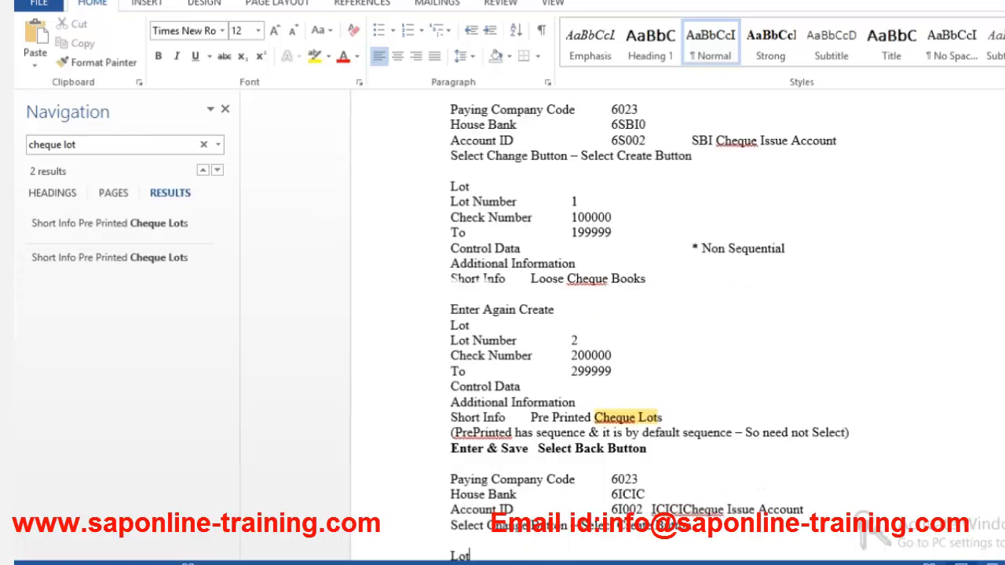
scroll(652, 314, "down", 5)
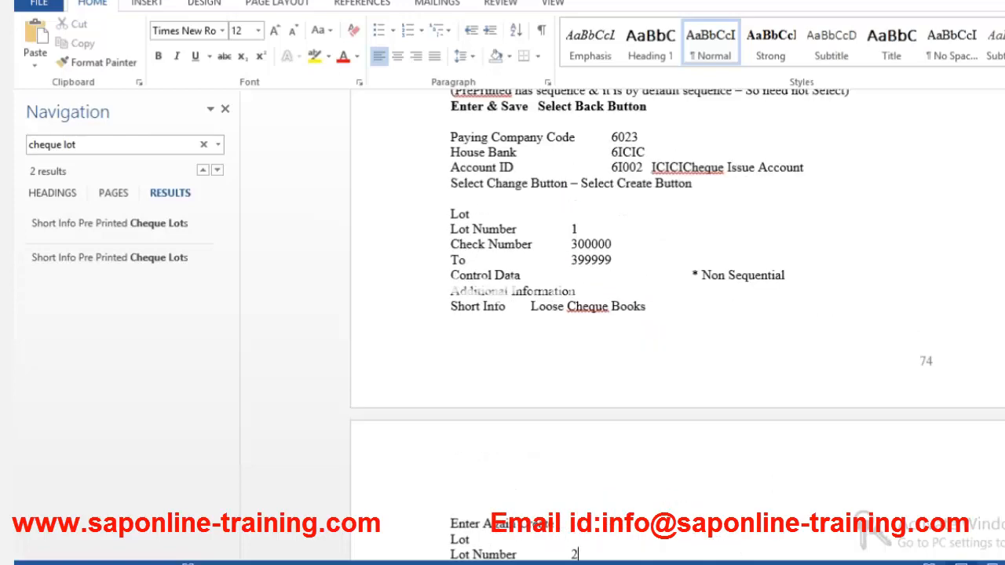
scroll(652, 314, "down", 1)
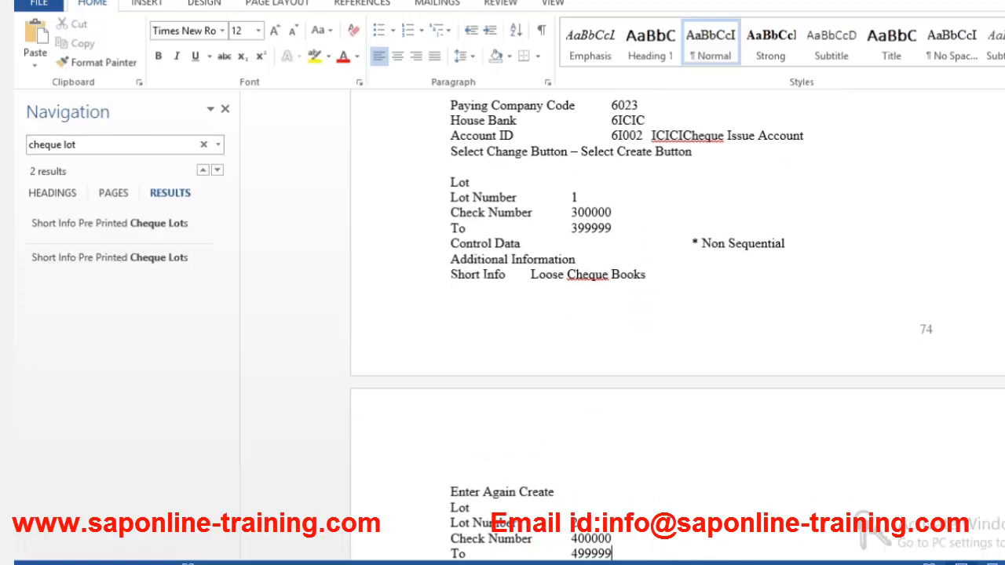
scroll(651, 314, "down", 4)
scroll(651, 314, "down", 3)
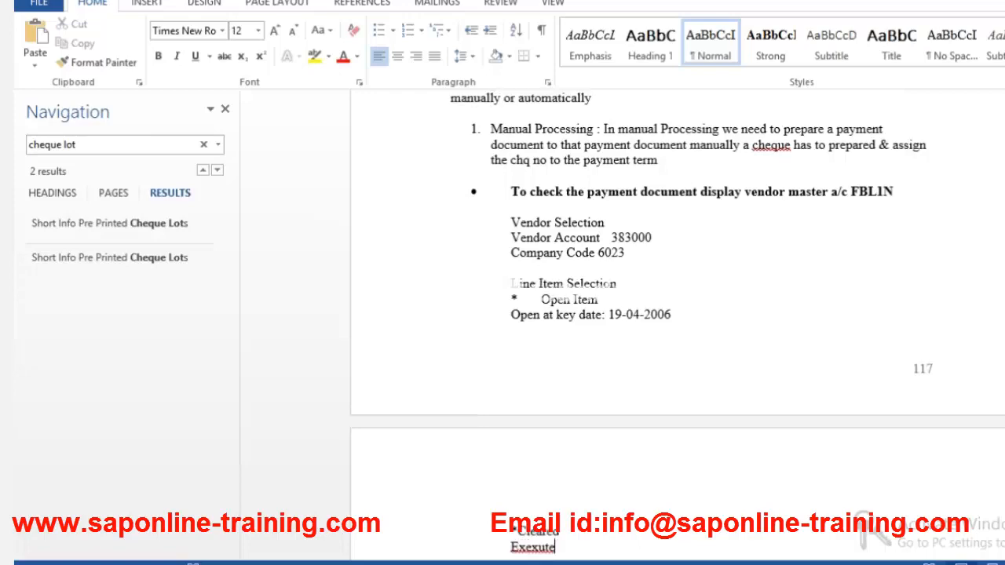
Read on in the notes past the FBL1N payment document check in the Manual Processing section.
key("Down")
key("Down")
key("Down")
key("Down")
key("Down")
key("Down")
key("Down")
scroll(340, 457, "down", 4)
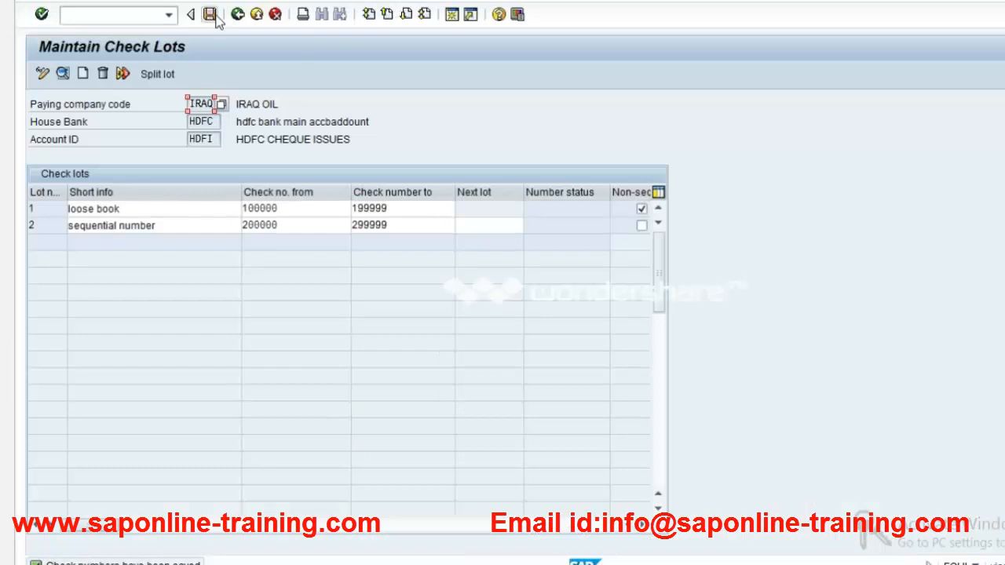
Return to SAP and leave the check lot maintenance back to the SAP Easy Access screen.
left_click(237, 15)
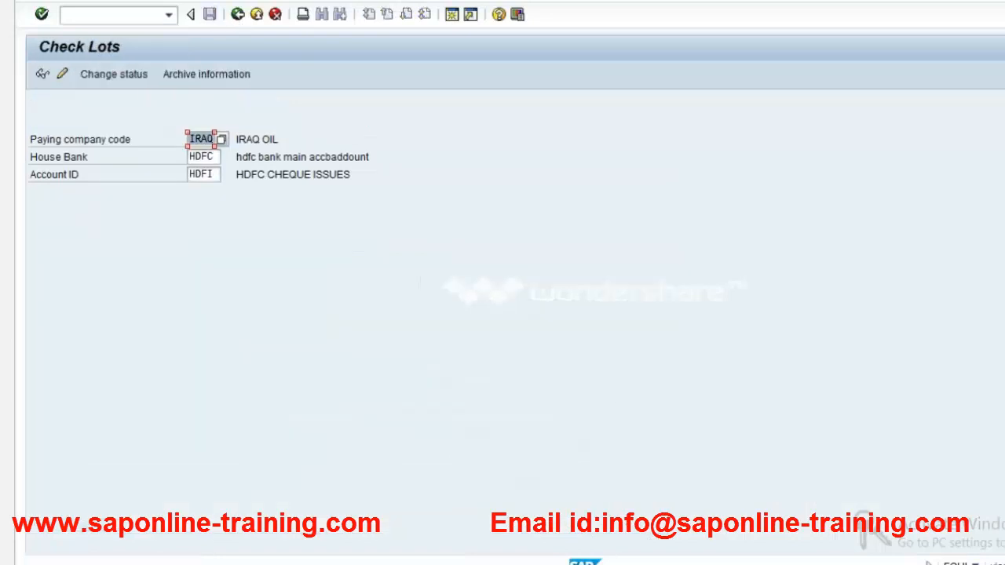
left_click(238, 16)
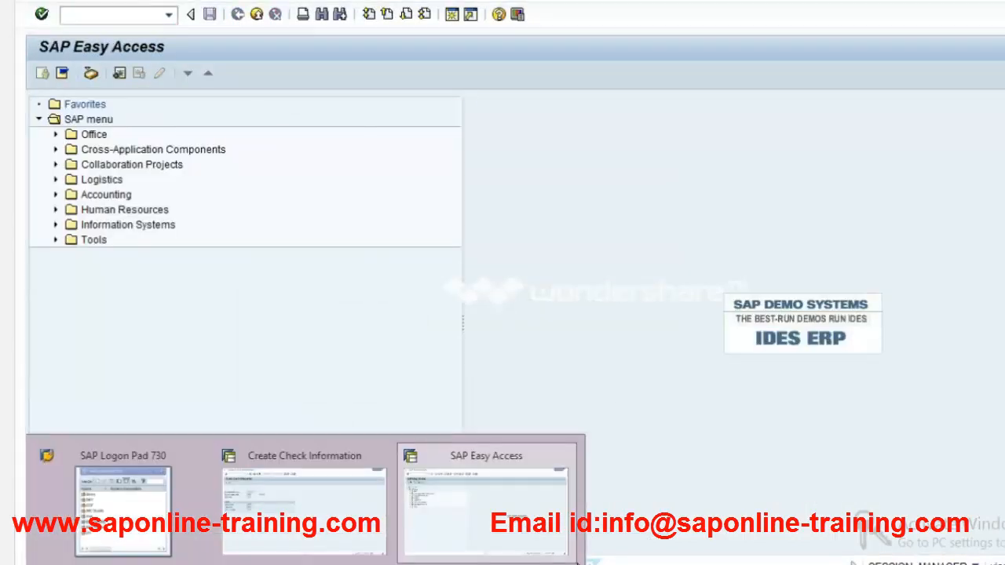
Switch to the Create Check Information session and try to confirm check number 100000 for payment document 300005.
left_click(285, 536)
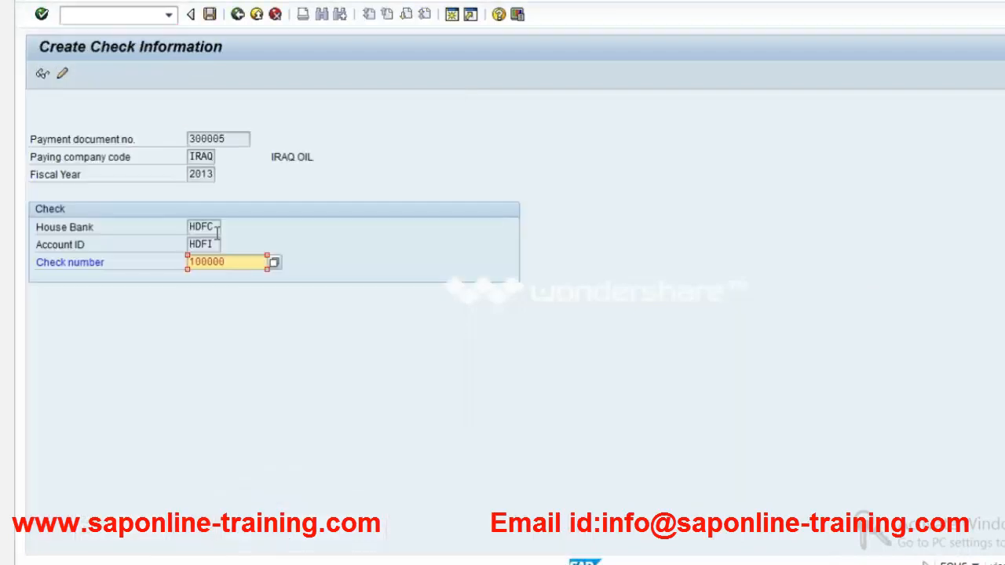
key("Return")
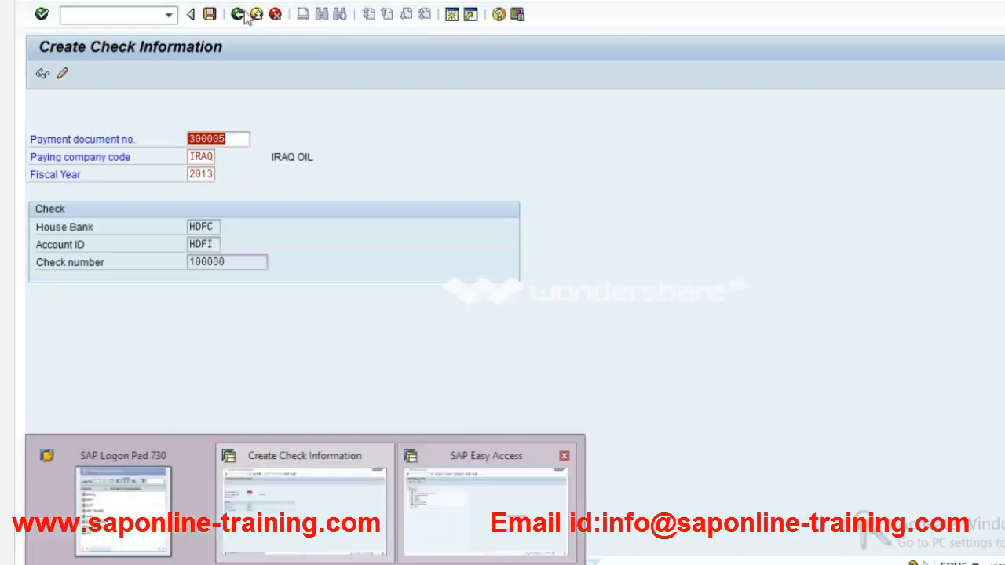
In the other SAP session, run FBL1N and list all line items of vendor BPCL in company code IRAQ.
left_click(482, 503)
type("fb")
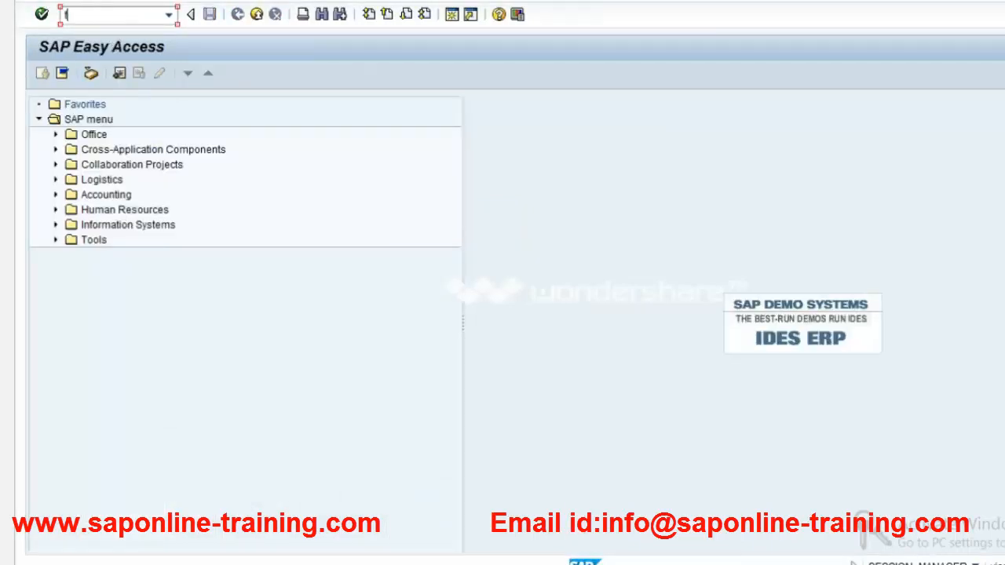
type("l1n")
key("Return")
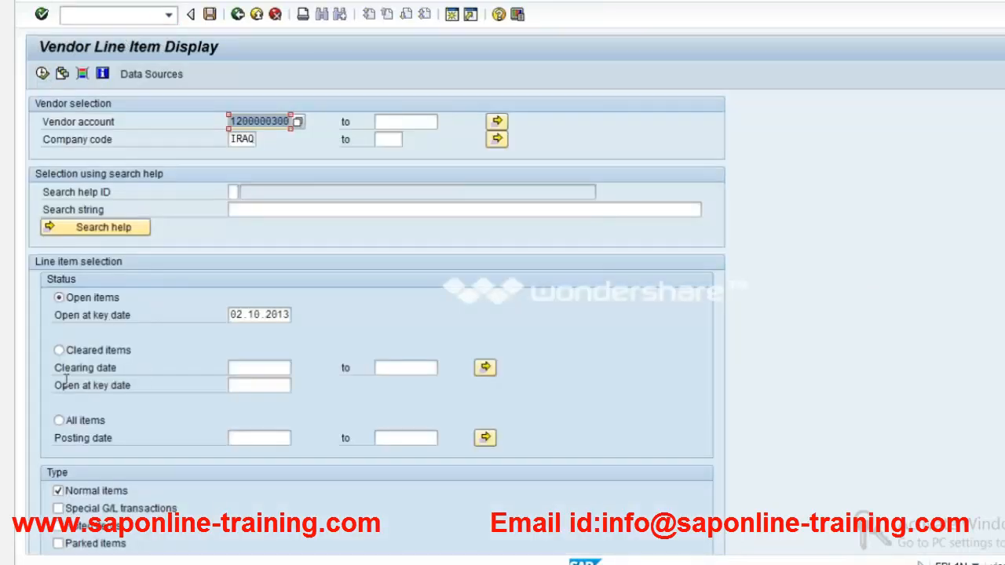
left_click(59, 350)
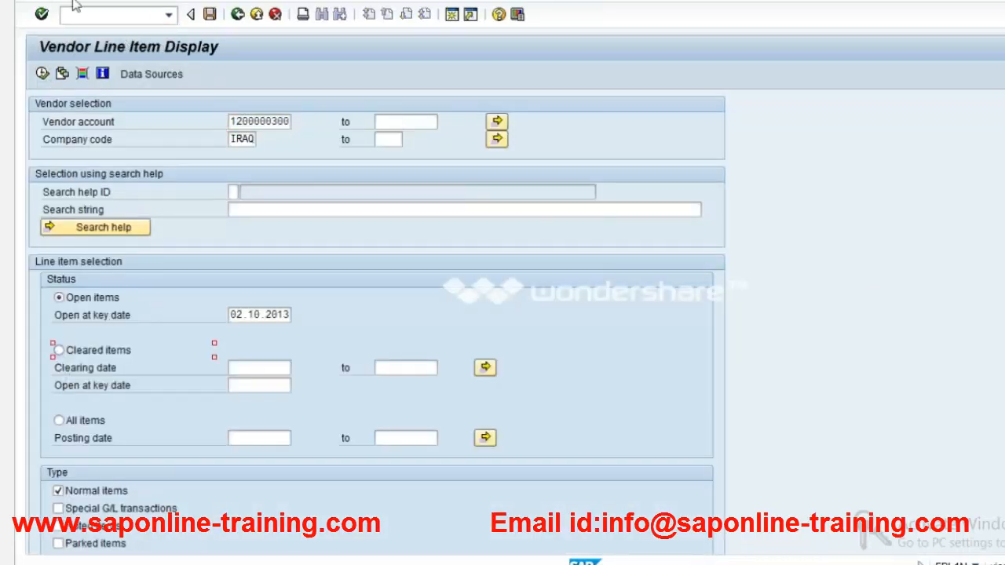
left_click(44, 78)
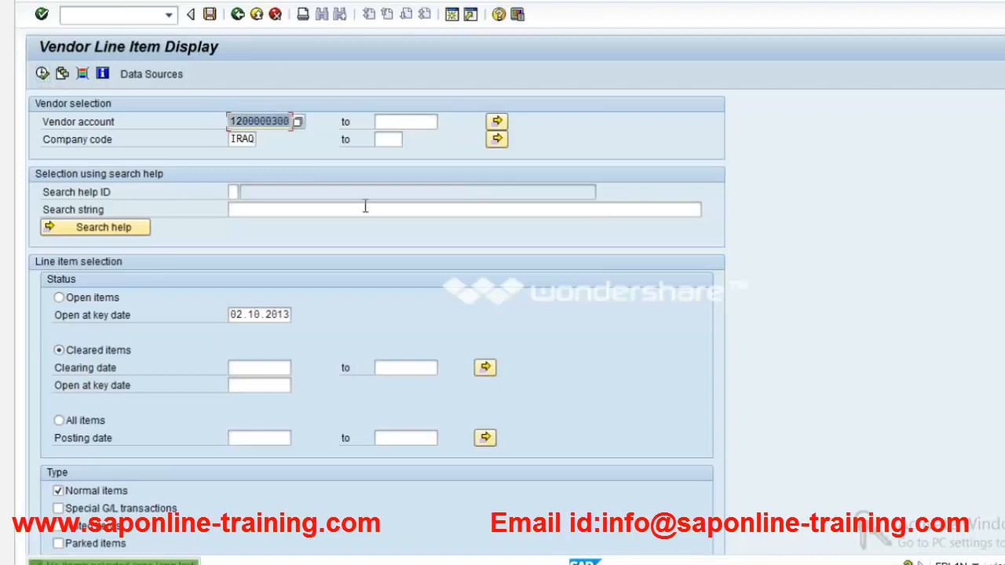
left_click(73, 420)
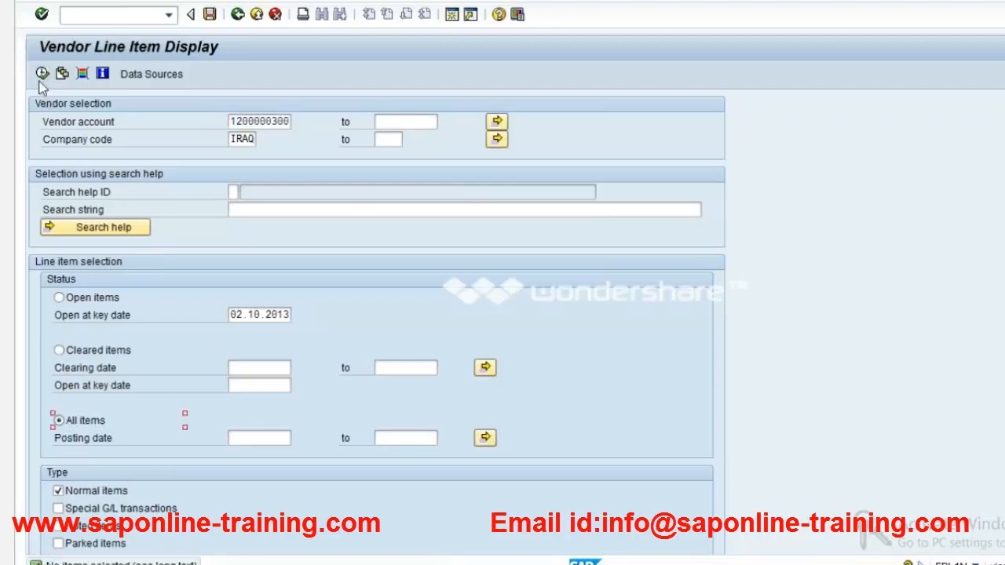
left_click(41, 73)
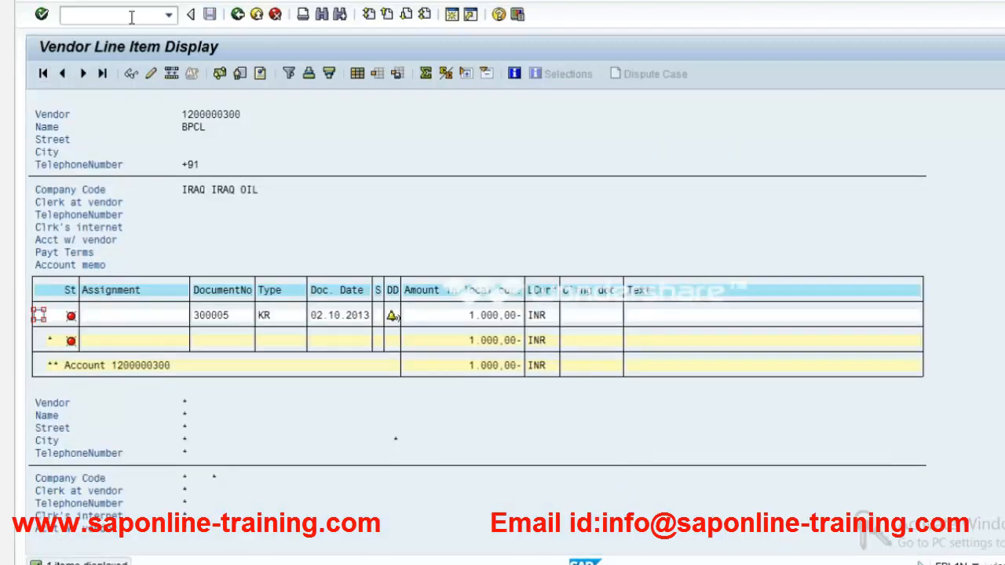
Start transaction F-53 to post an outgoing payment and set the document date to 02.10.2013.
left_click(131, 17)
type("/n")
type("f")
type("bl1n")
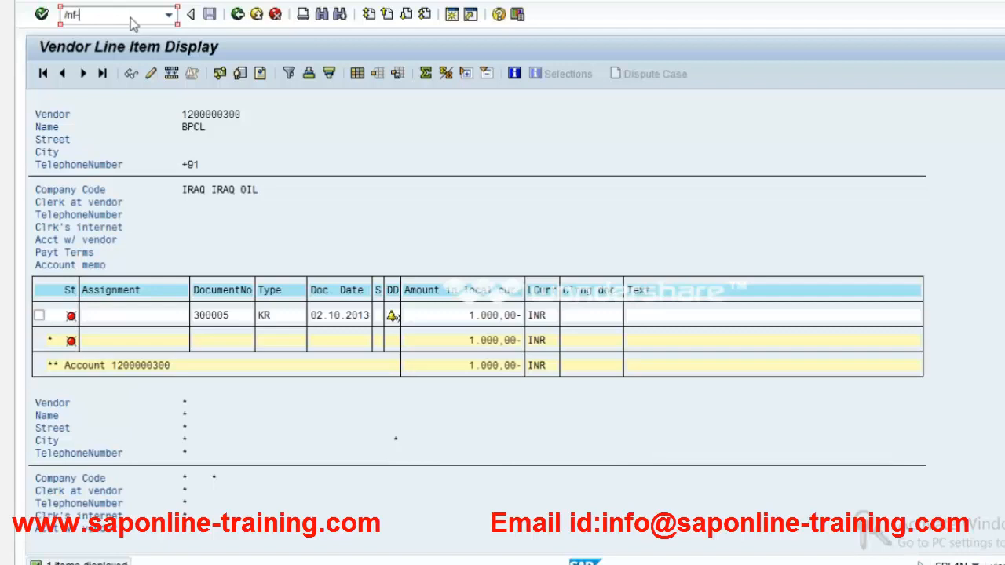
key("Return")
left_click(162, 102)
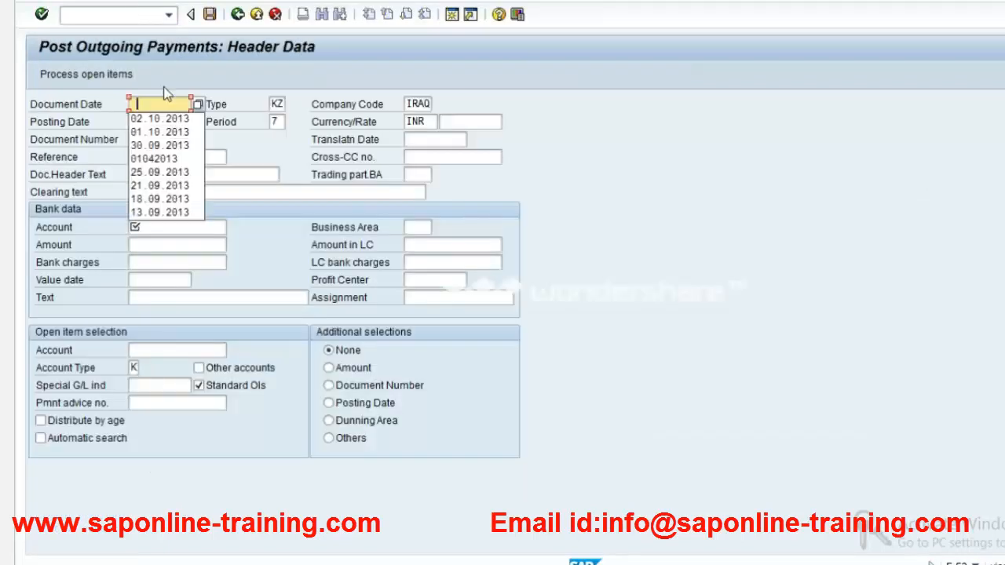
left_click(162, 82)
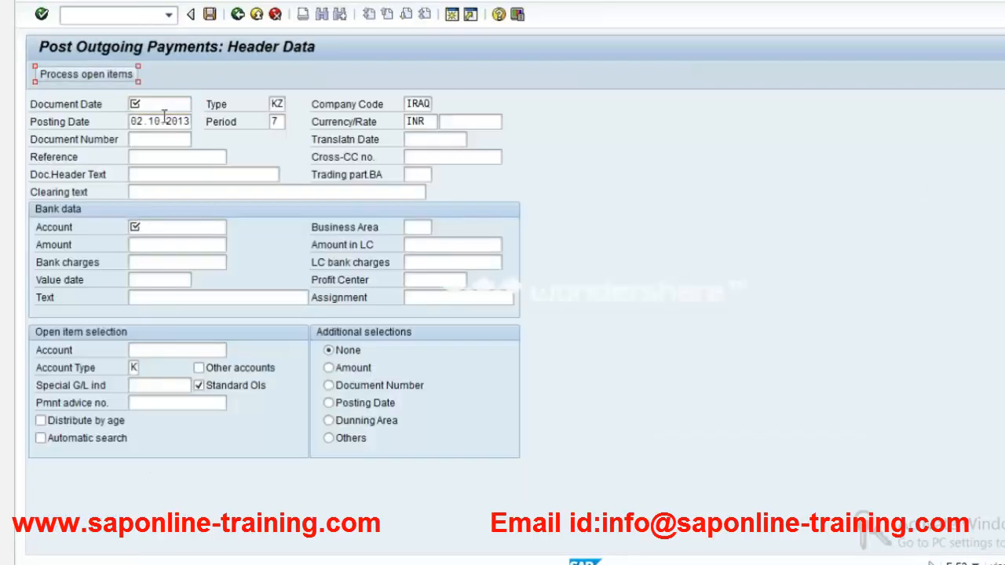
left_click(163, 119)
left_click(162, 105)
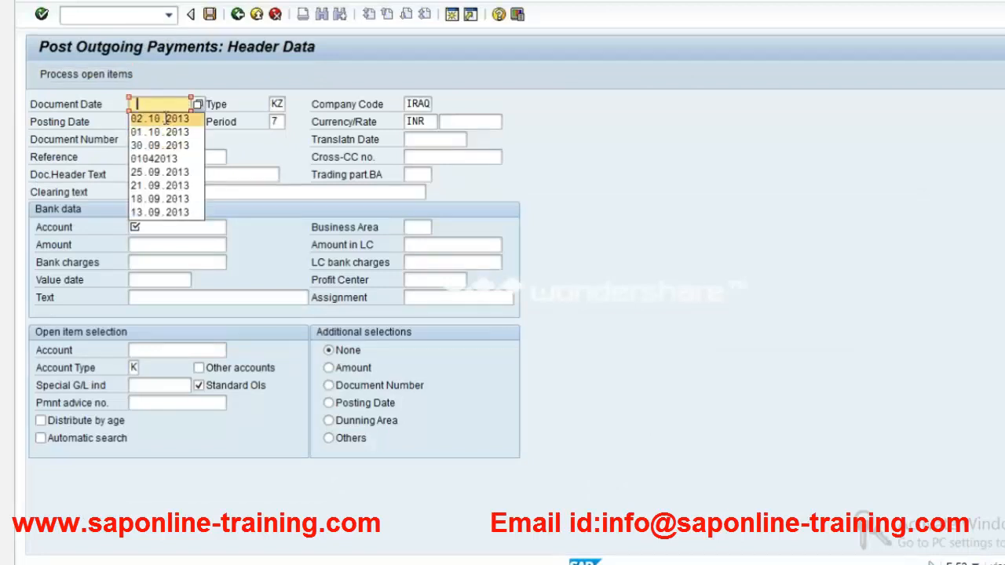
left_click(165, 119)
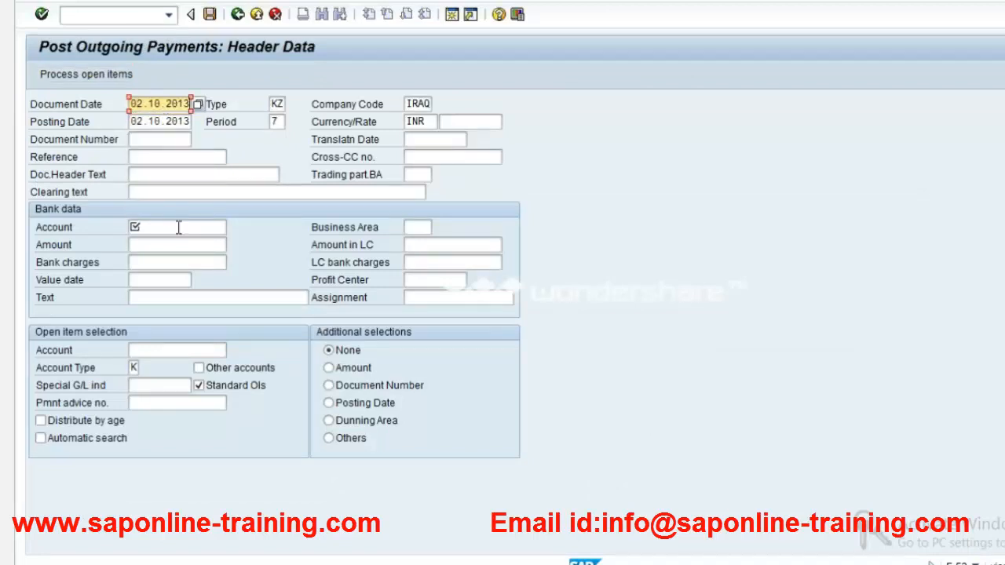
Enter the BANK ACCOUNT-ISSUES G/L account 200002 as the bank account, with an amount of 1000.
left_click(178, 227)
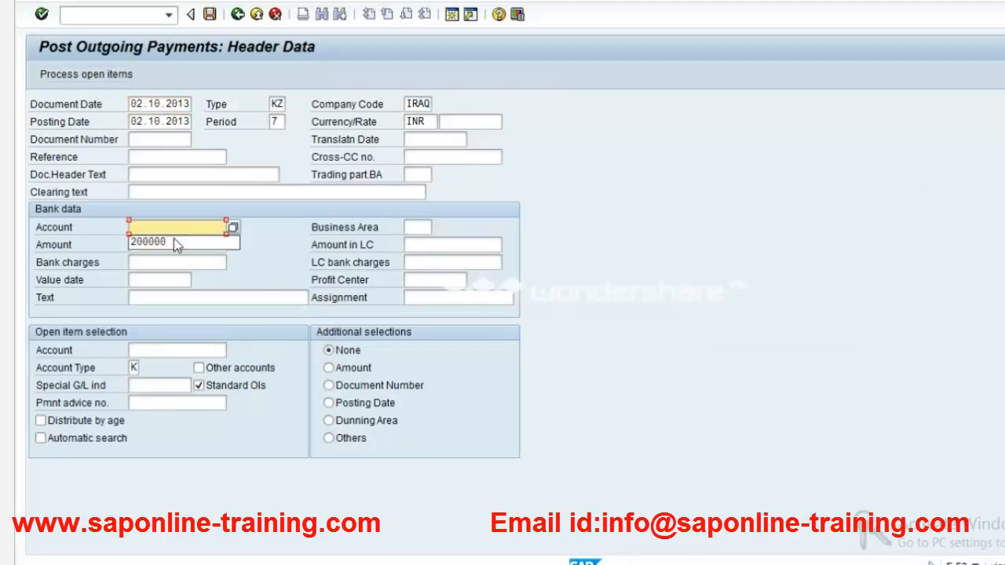
left_click(232, 227)
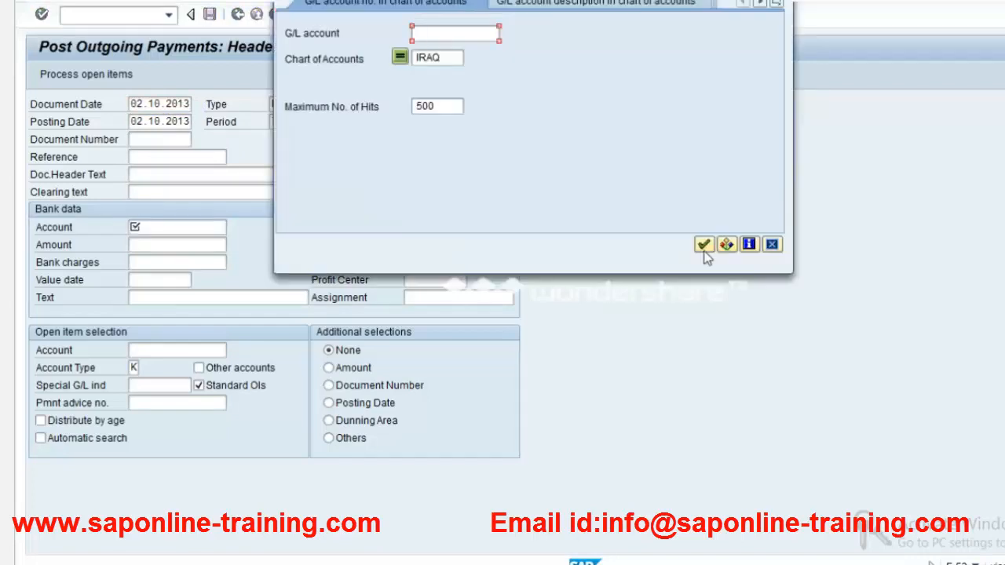
left_click(703, 246)
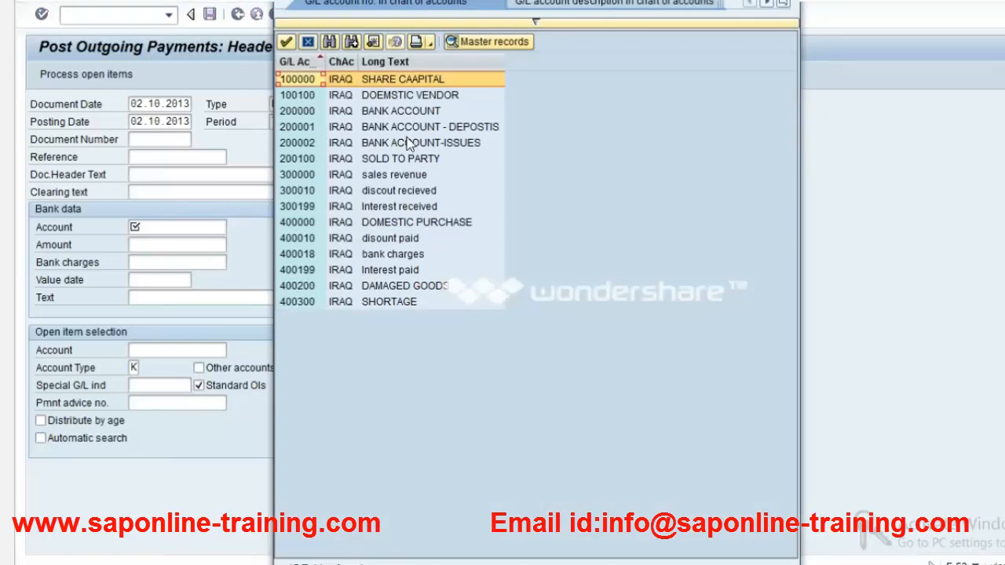
double_click(407, 143)
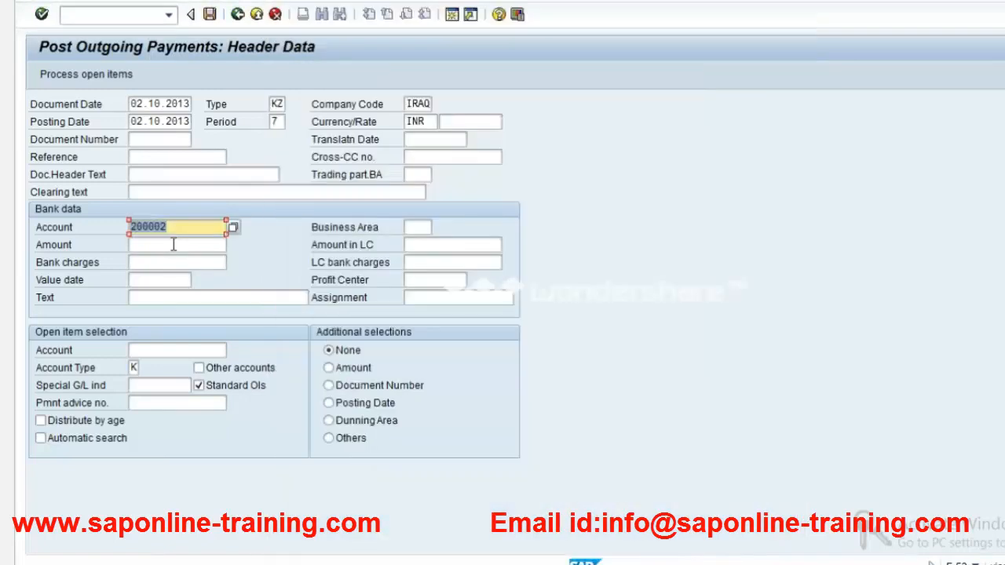
left_click(174, 245)
type("1000")
Look up the vendors of company code IRAQ and choose BPCL as the account for the open item selection.
key("Tab")
key("Tab")
key("Tab")
key("Tab")
key("Tab")
key("Tab")
key("Tab")
key("Tab")
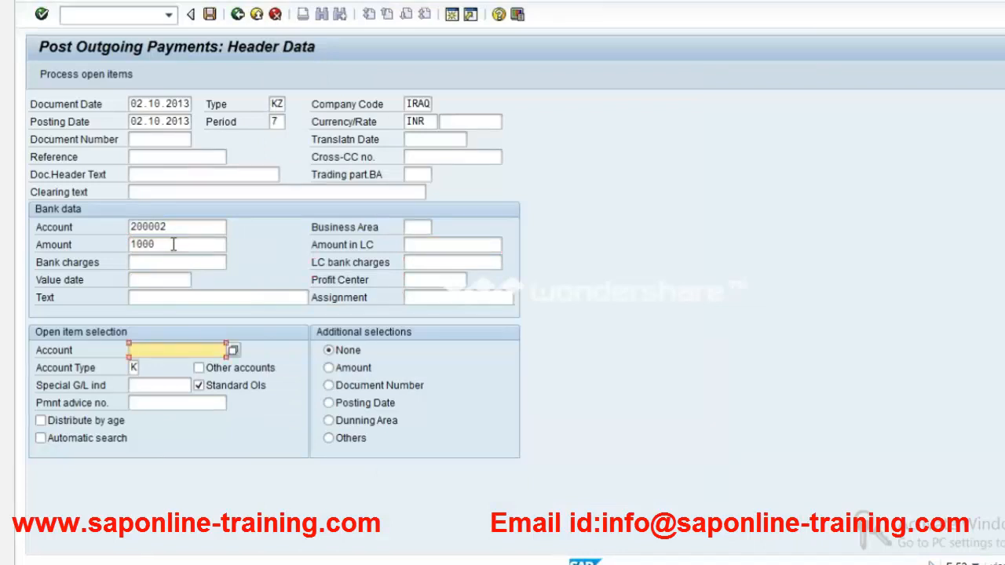
key("F4")
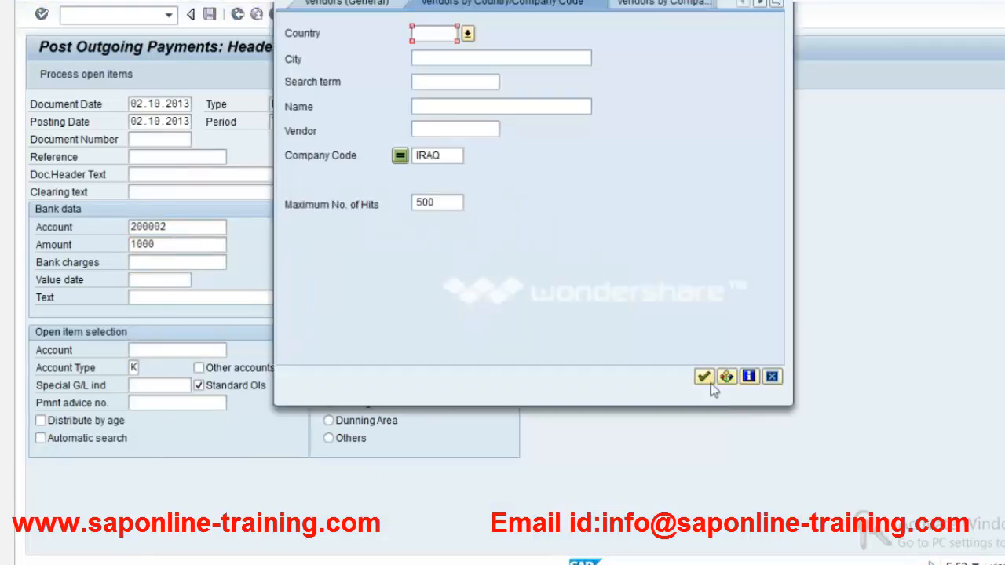
left_click(703, 377)
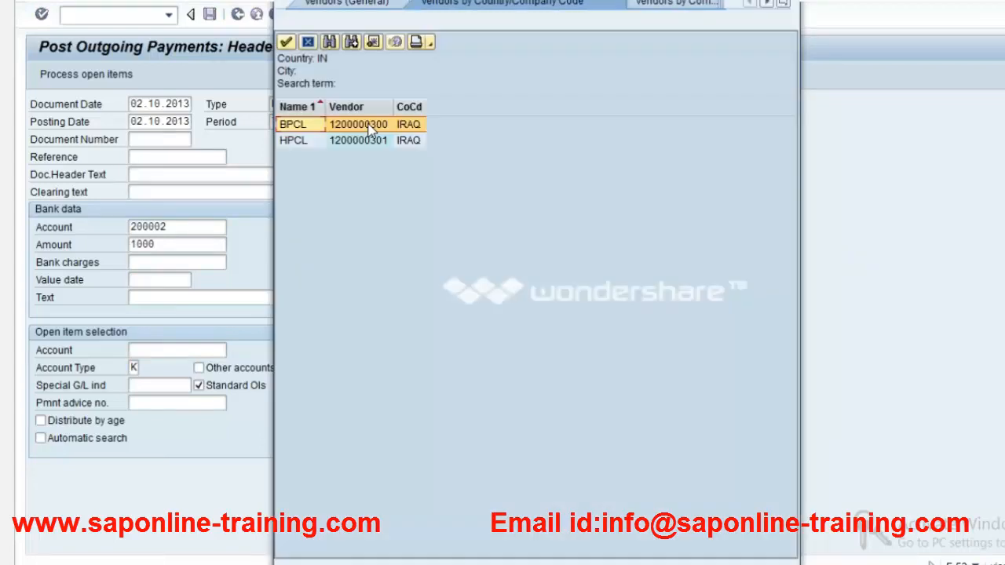
double_click(314, 119)
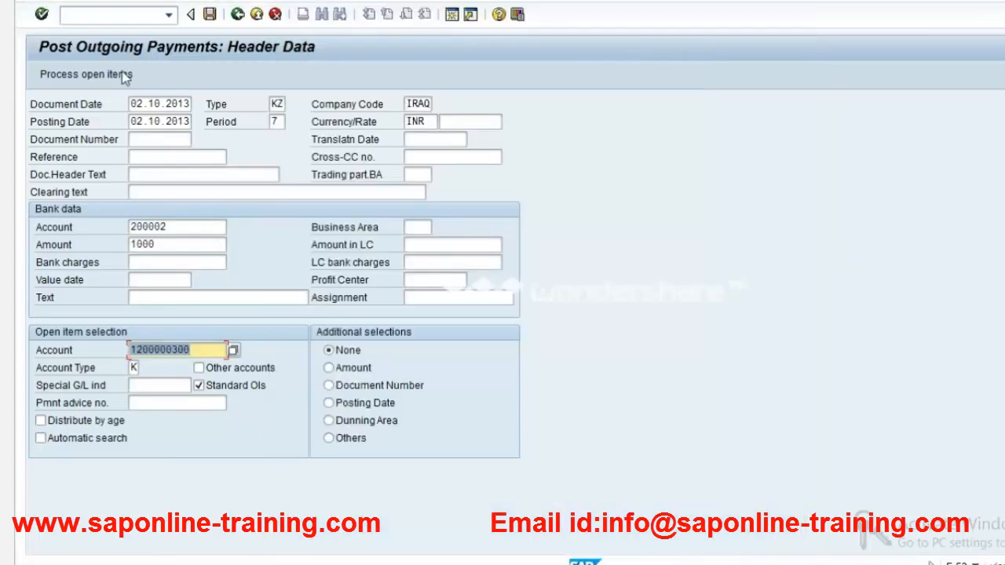
Process the open items of vendor BPCL and post the outgoing payment.
left_click(71, 77)
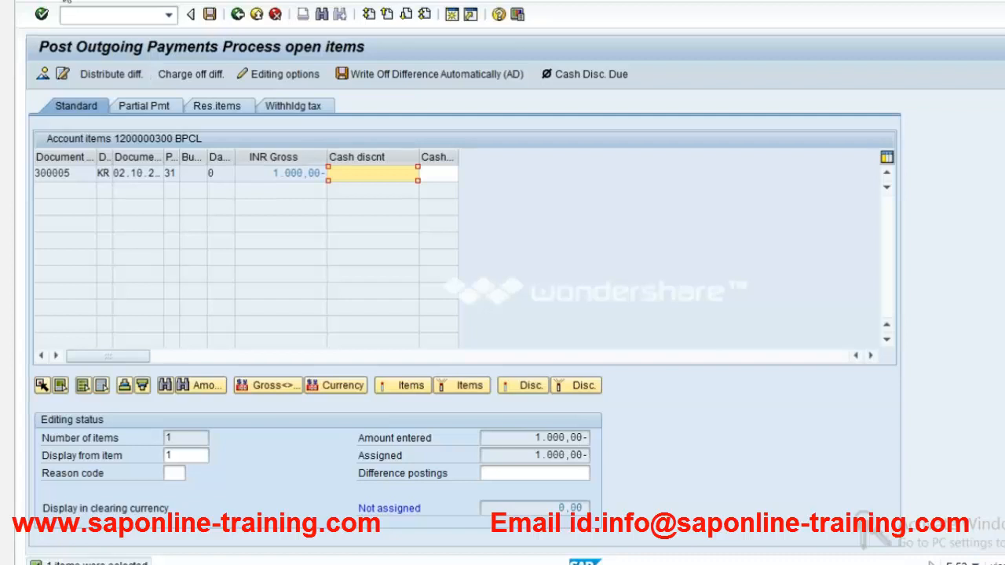
left_click(62, 1)
left_click(86, 32)
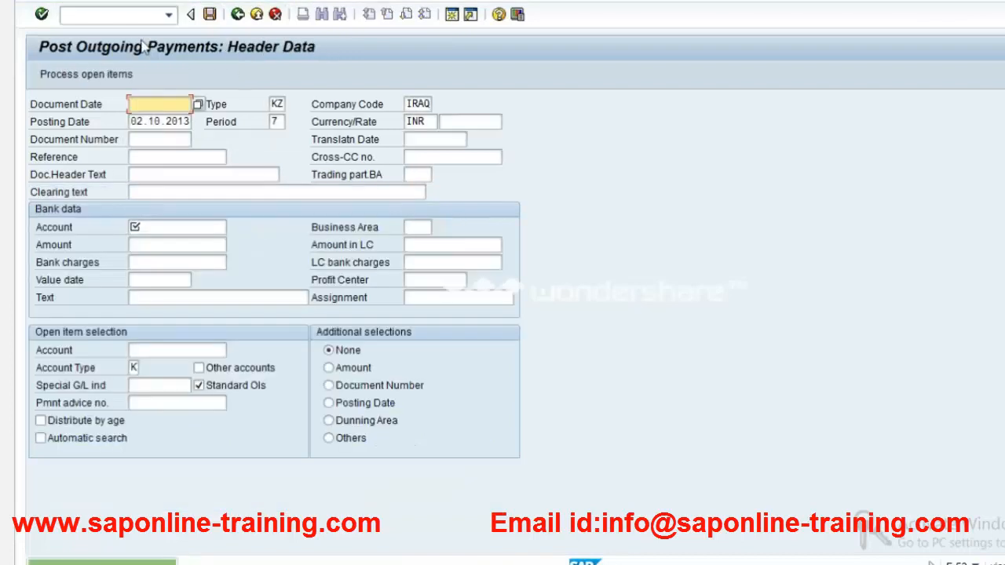
Return to FBL1N and list all items of vendor BPCL again to check the posted payment.
left_click(109, 13)
type("/")
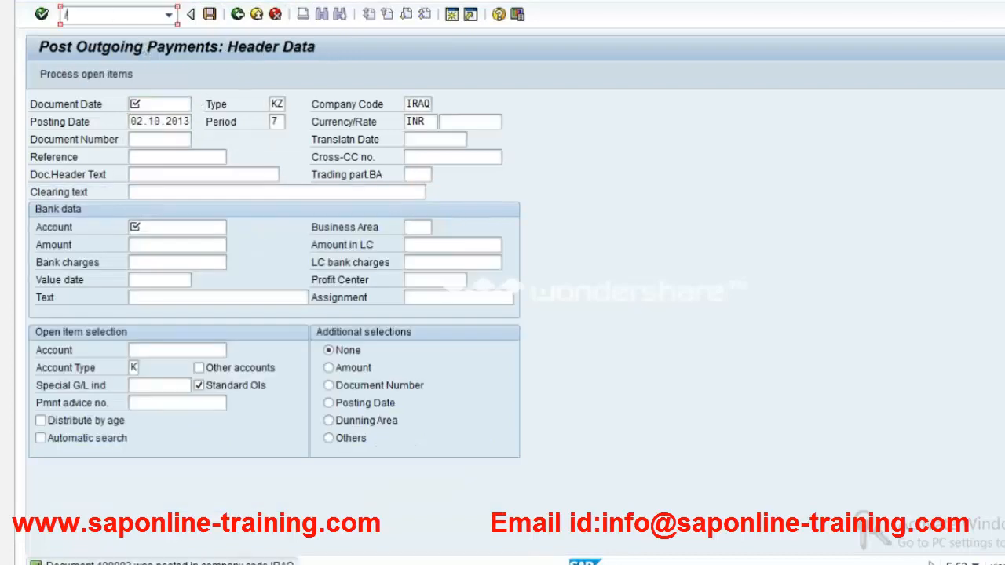
type("nfbl1n")
key("Return")
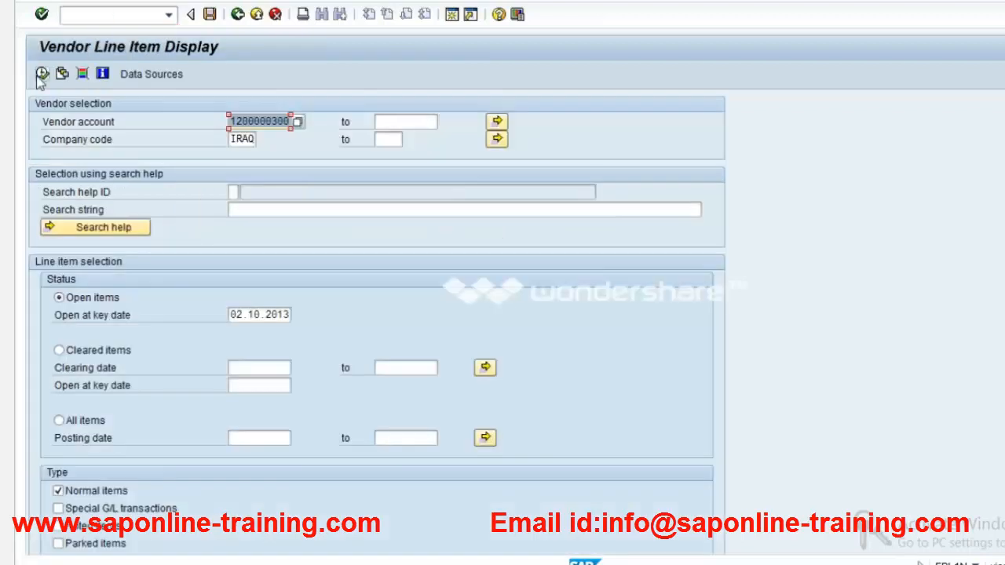
left_click(39, 76)
left_click(60, 422)
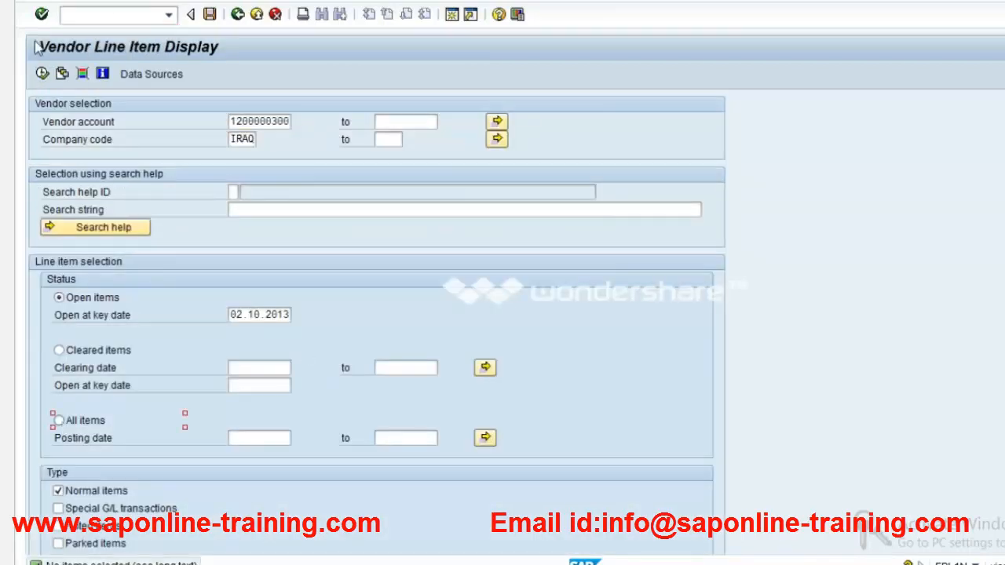
left_click(41, 75)
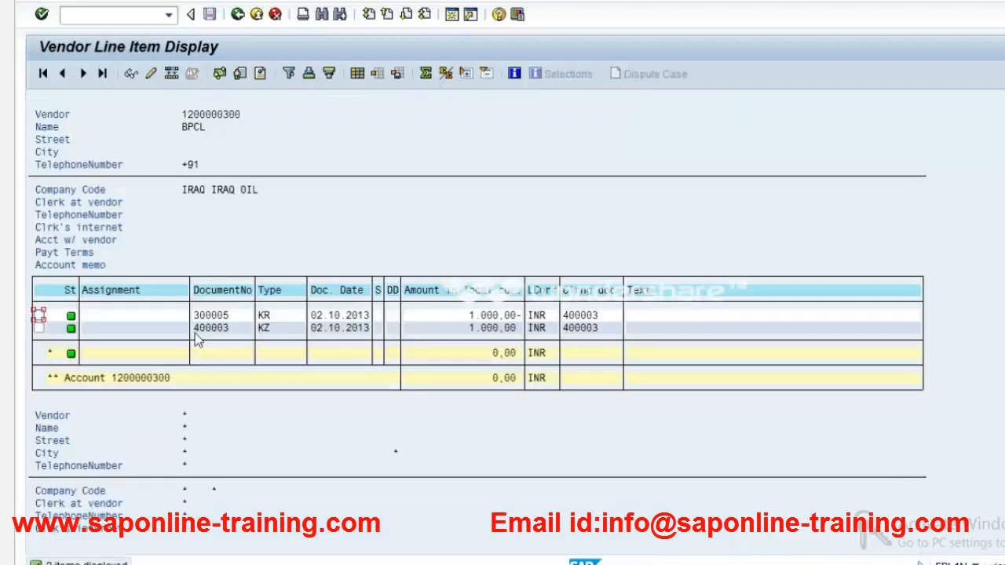
Take document number 400003 from the KZ line and enter it as the payment document number in the Create Check Information session.
left_click(210, 331)
double_click(238, 330)
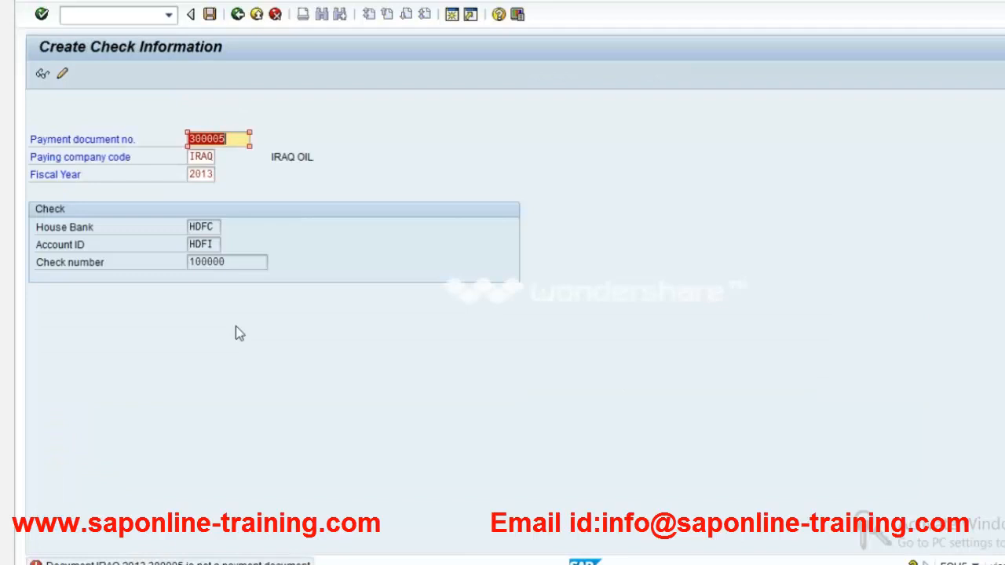
key("Return")
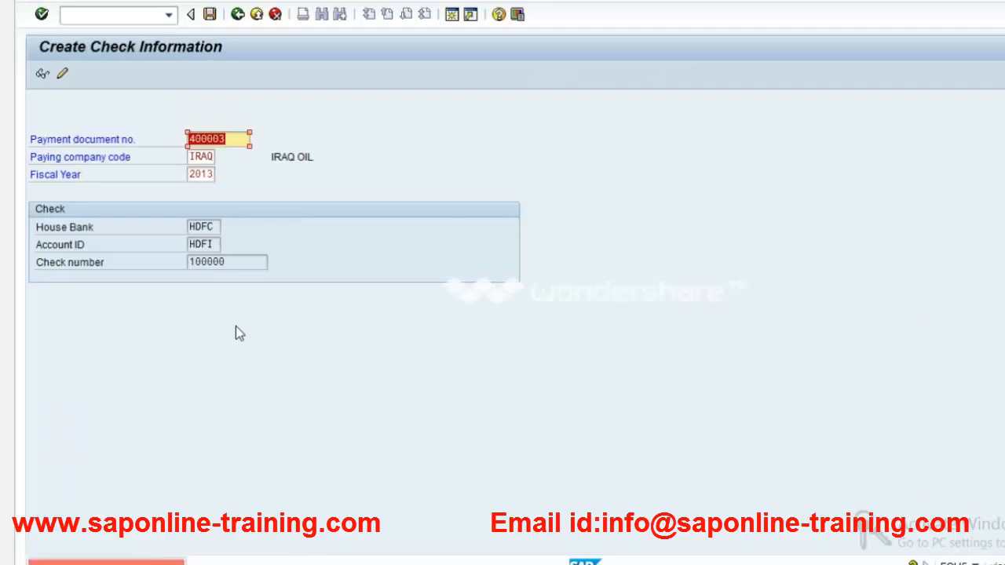
Restart FCH5 and try to create check information for payment document 400003 with check number 100000.
left_click(126, 13)
type("/n")
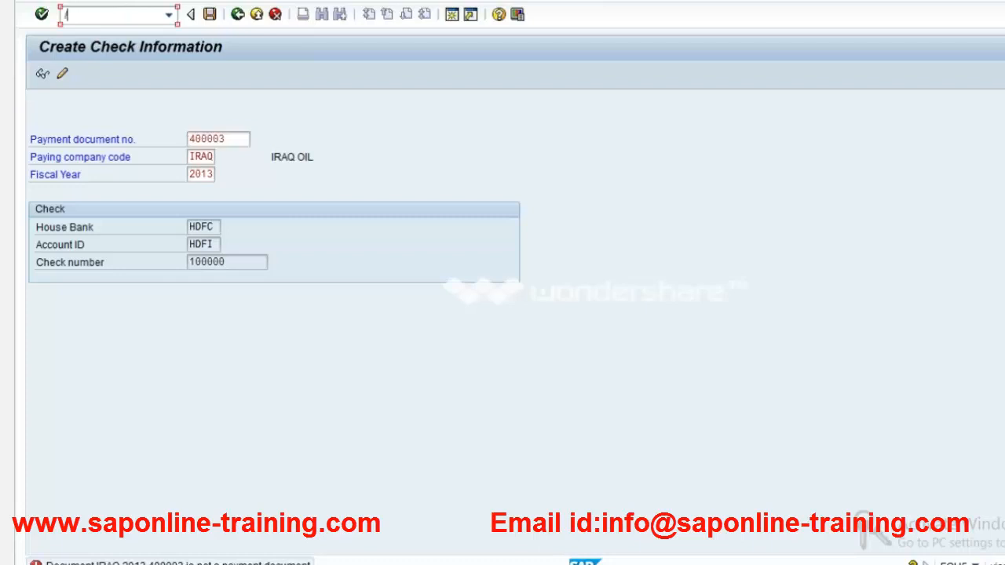
type("fxch")
key("BackSpace")
key("BackSpace")
key("BackSpace")
type("ch")
key("Return")
left_click(235, 262)
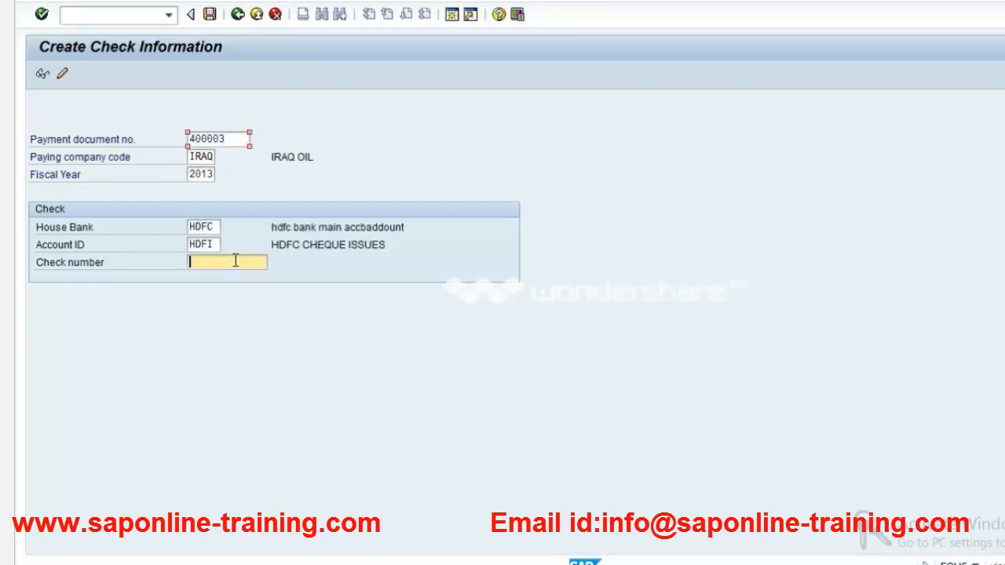
left_click(231, 277)
key("Return")
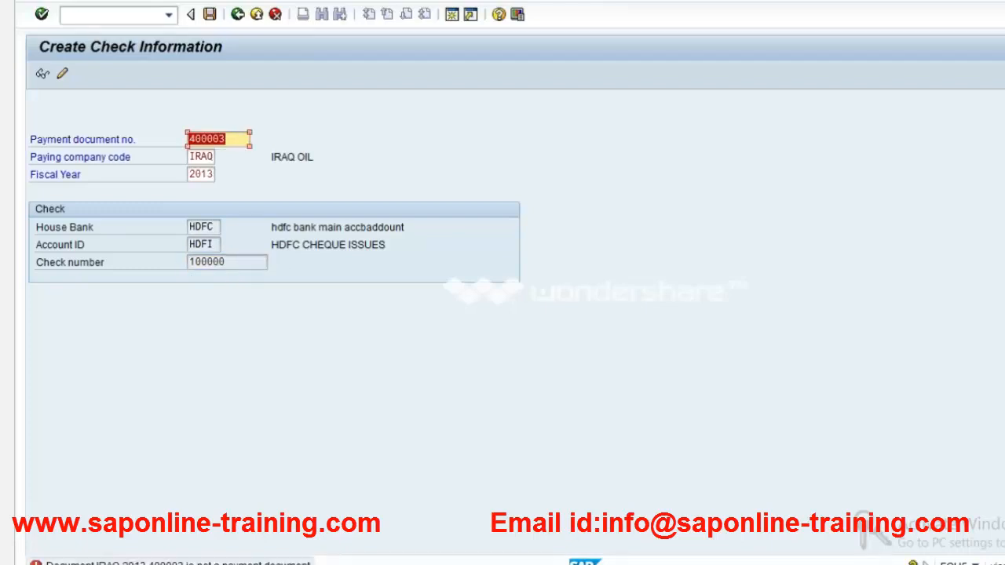
Read the diagnosis and procedure for message FS565, close the help, and return to the check number.
key("alt+Tab")
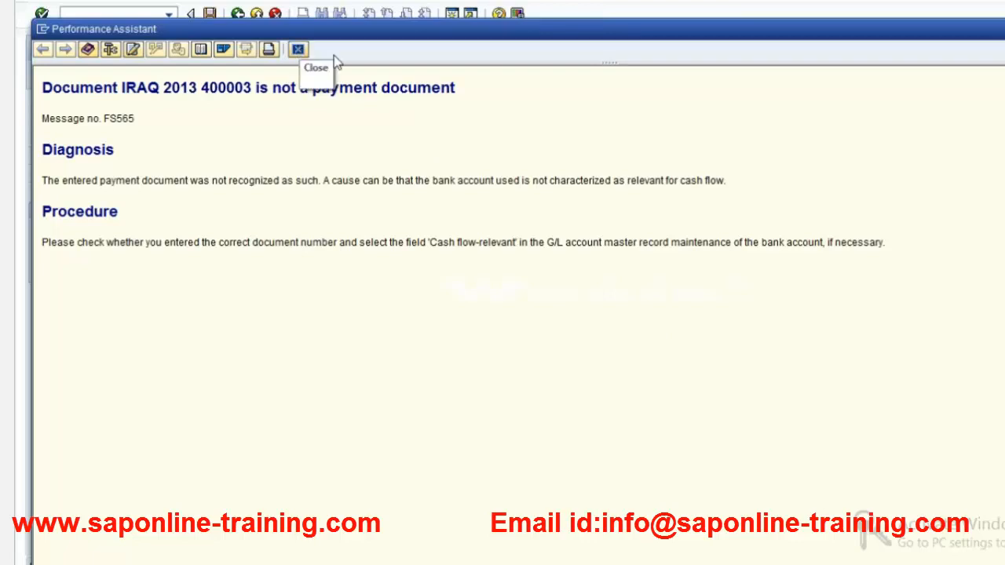
left_click(299, 50)
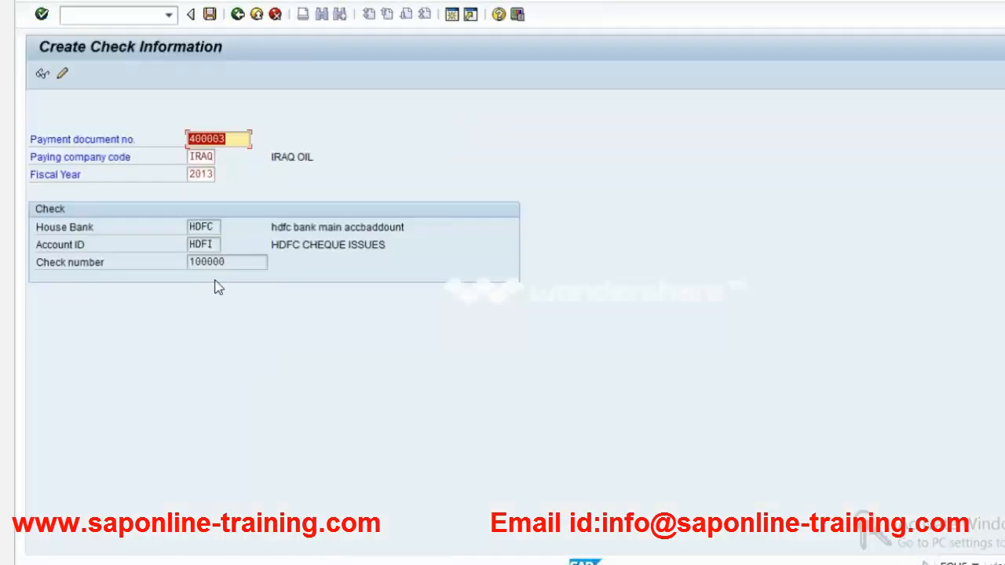
left_click(240, 263)
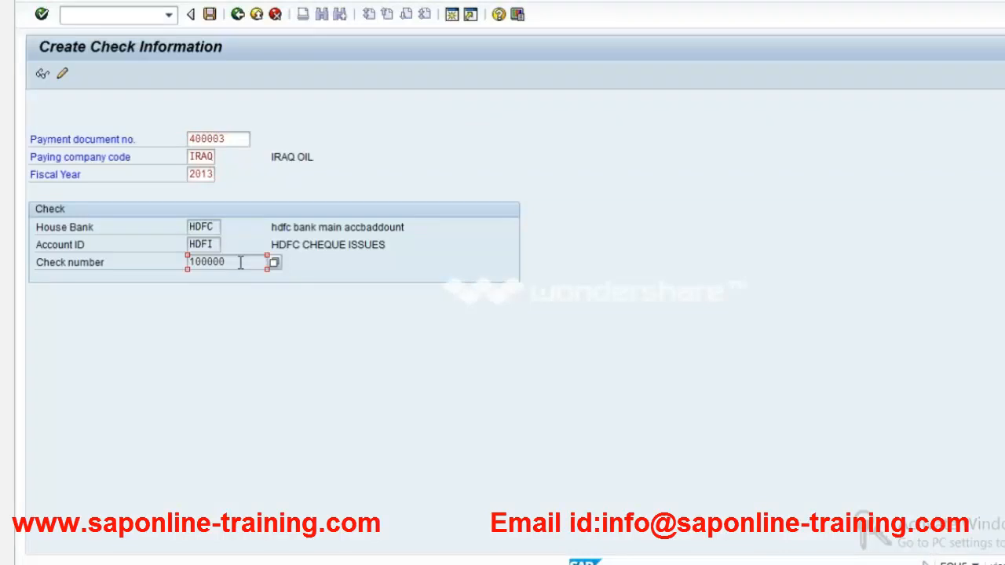
Switch to the Vendor Line Item Display session and open the SAP Customizing Implementation Guide through SPRO in a new session.
left_click(306, 564)
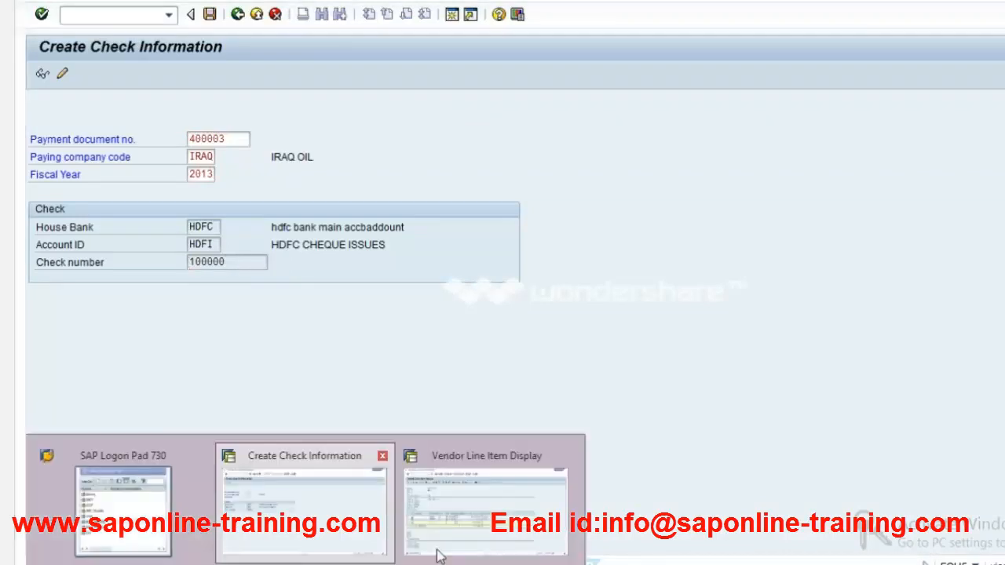
mouse_move(440, 554)
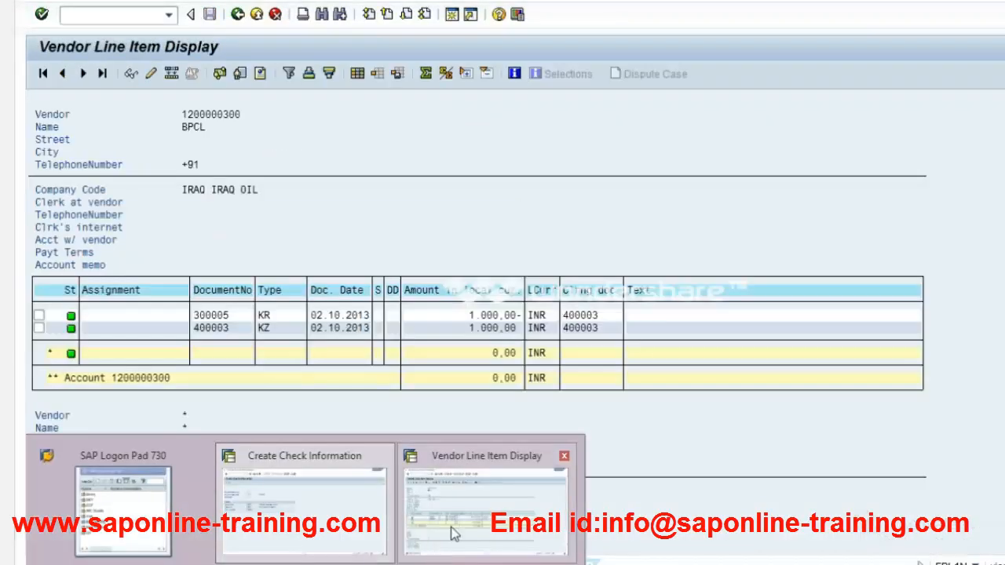
key("Escape")
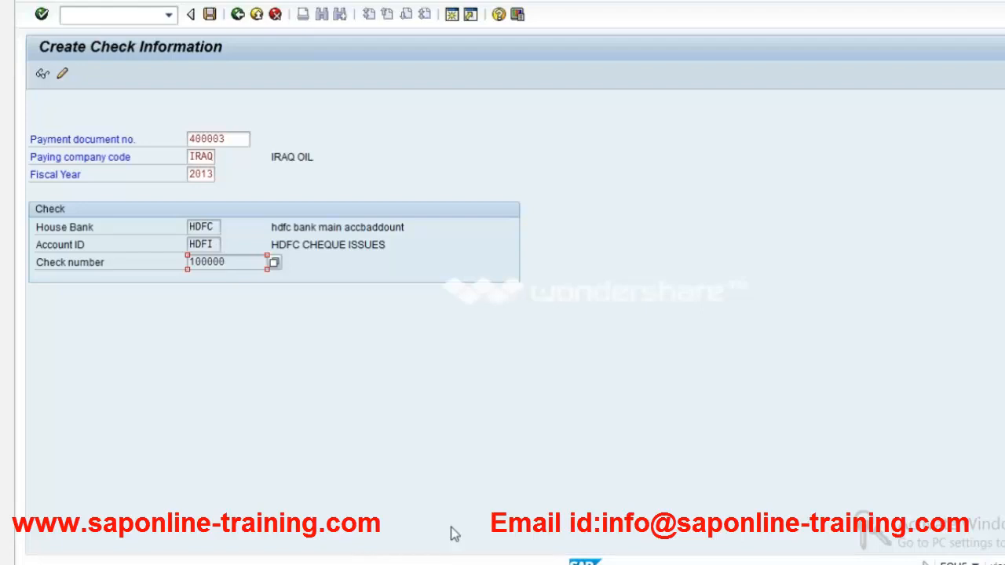
key("alt+Tab")
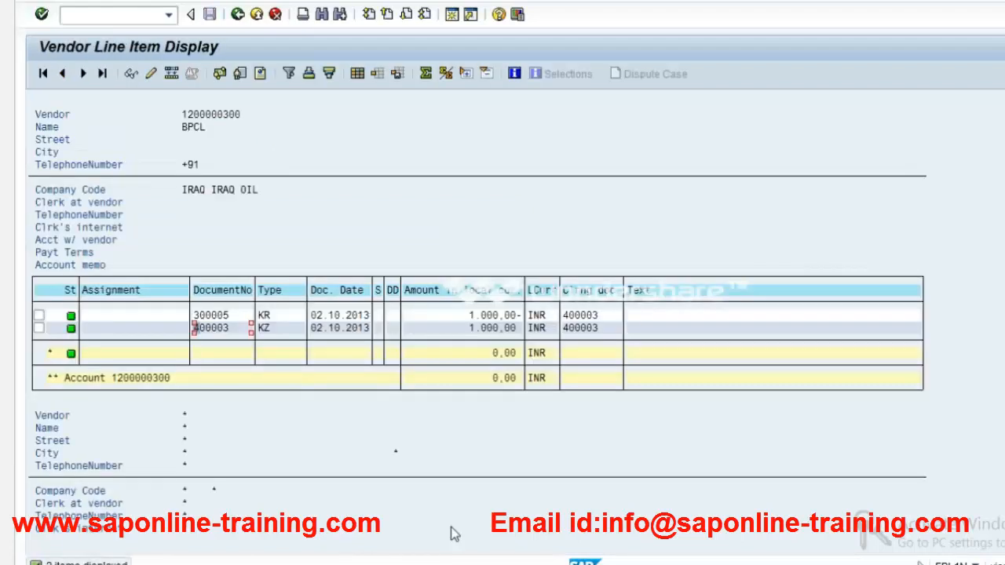
left_click(455, 15)
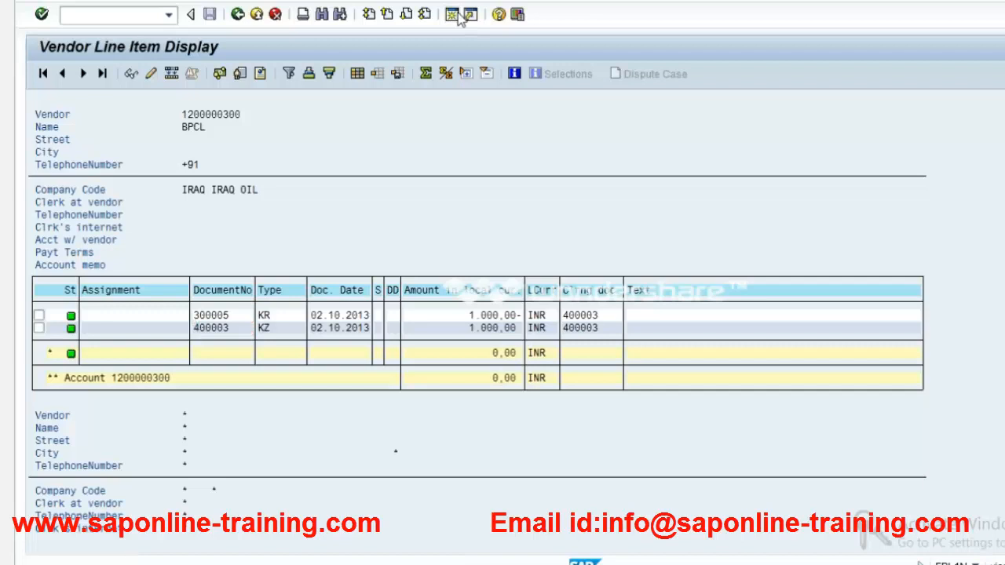
type("s")
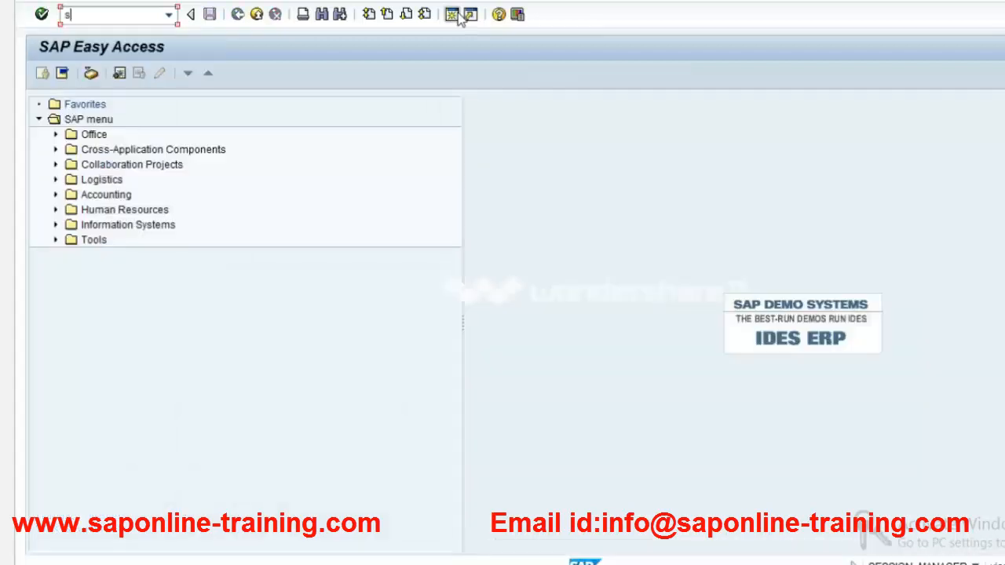
type("pro")
key("Return")
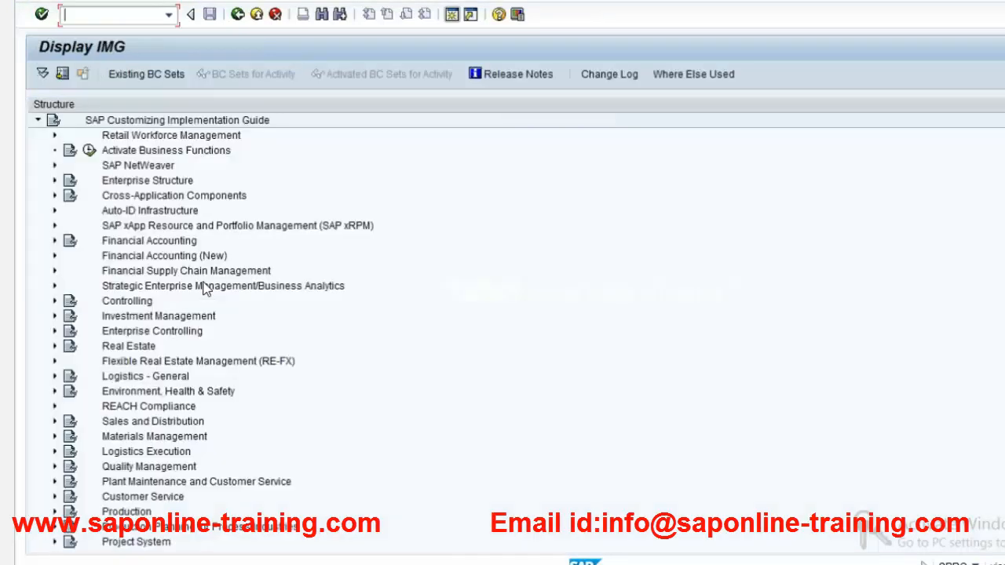
Open Define House Banks under Financial Accounting, Bank Accounting, Bank Accounts, for company code IRAQ.
double_click(155, 245)
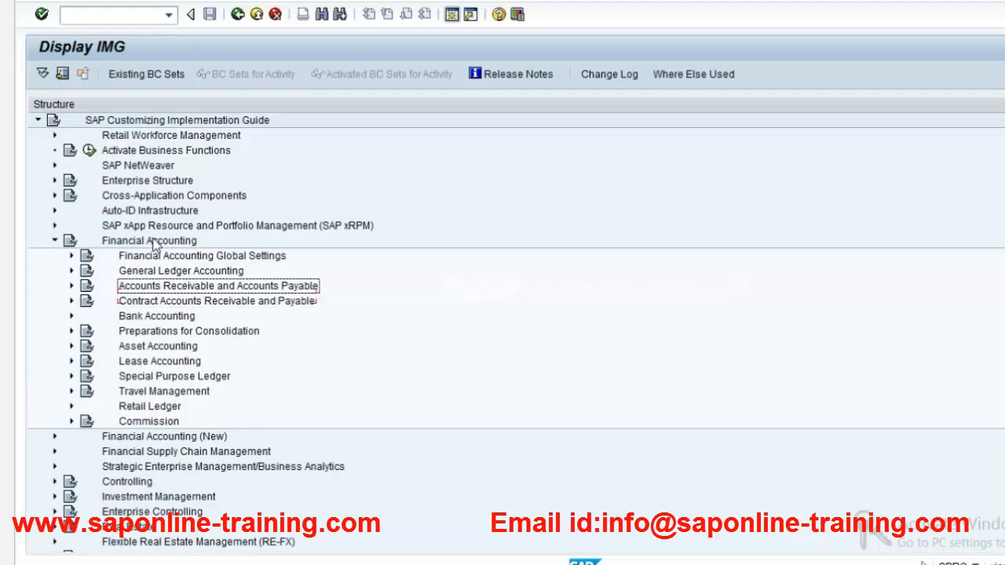
key("Down")
key("Down")
key("Down")
key("Down")
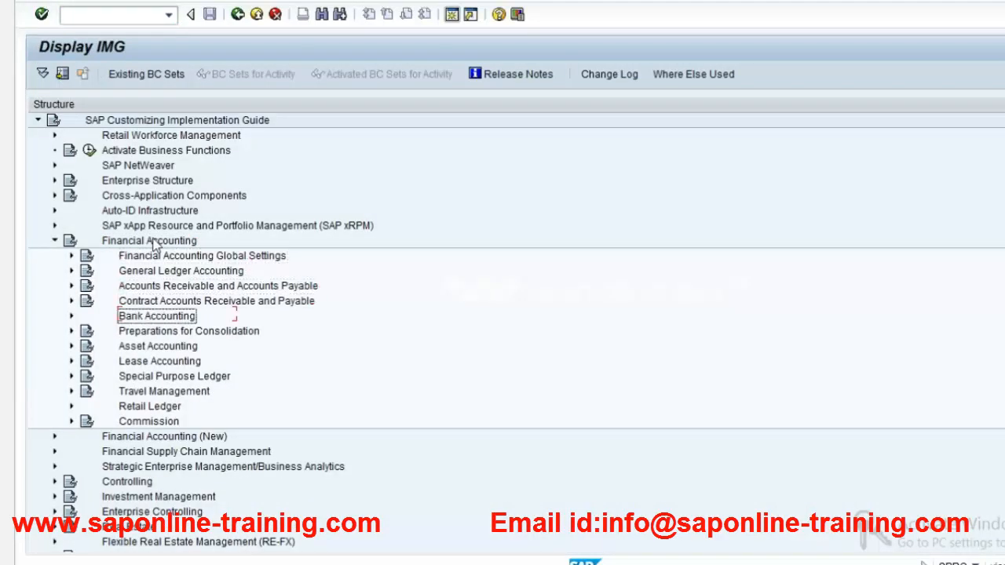
key("Right")
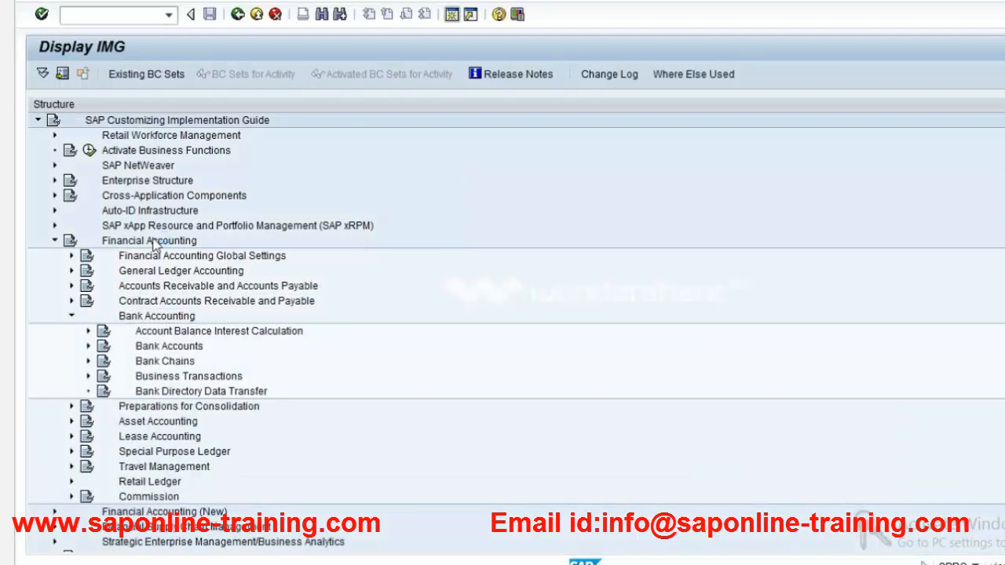
key("Down")
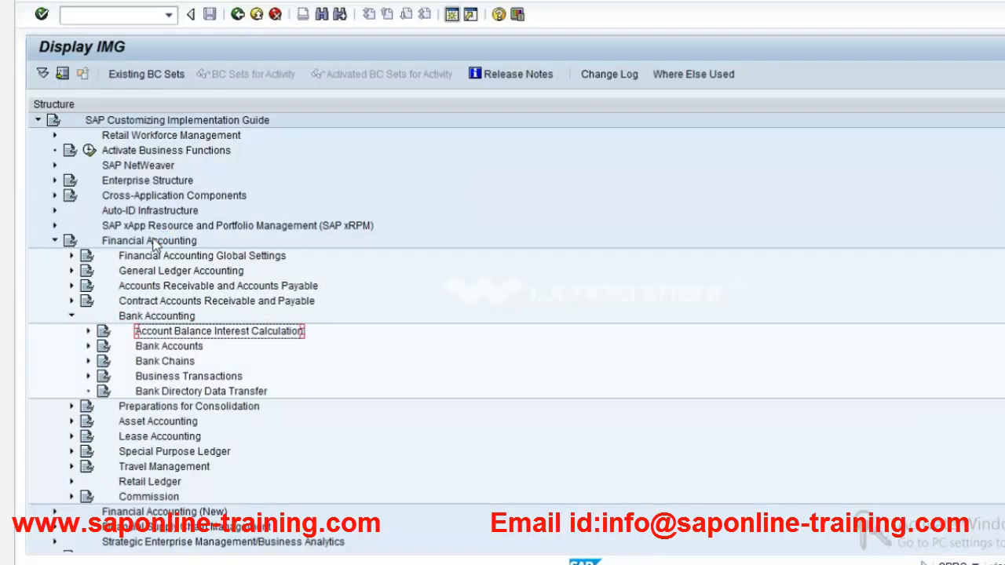
key("Down")
key("Right")
key("Down")
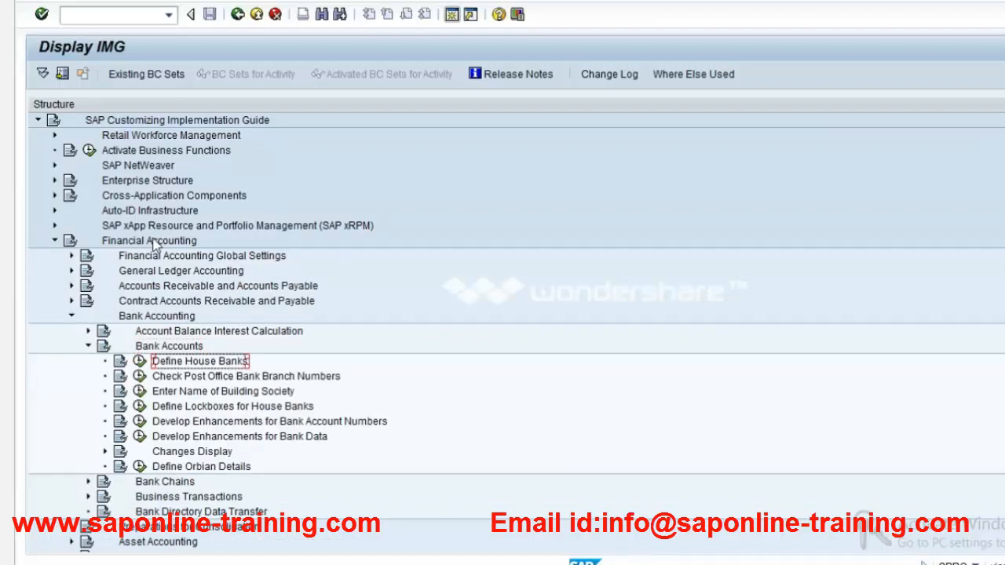
key("Left")
key("Return")
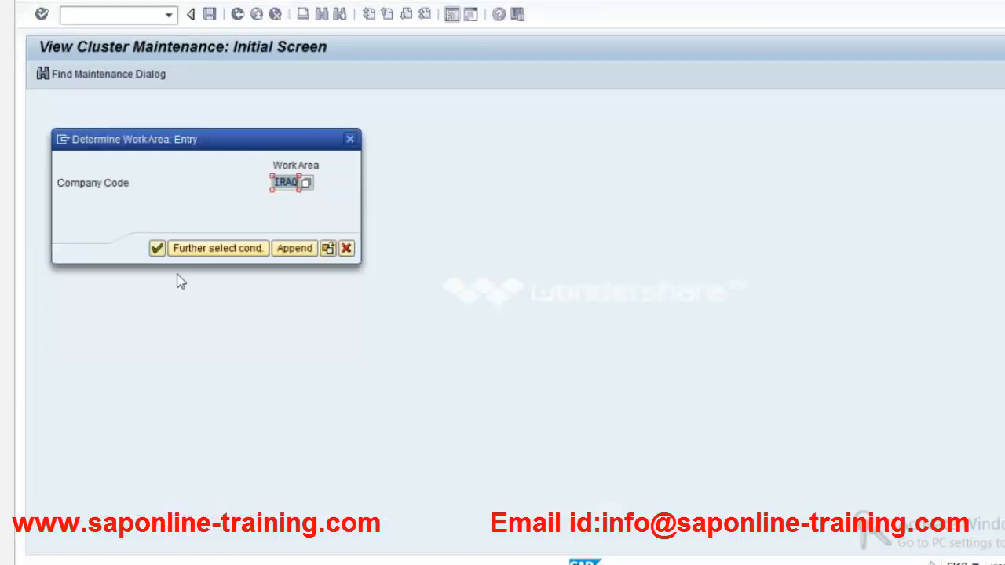
left_click(158, 250)
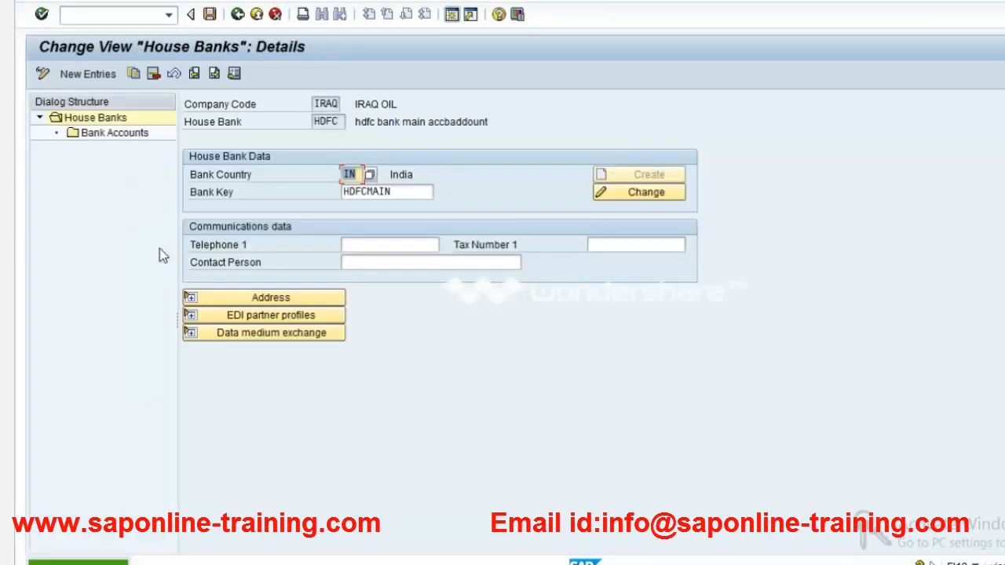
Open the details of bank account HDFI under house bank HDFC and copy its G/L account number.
double_click(118, 134)
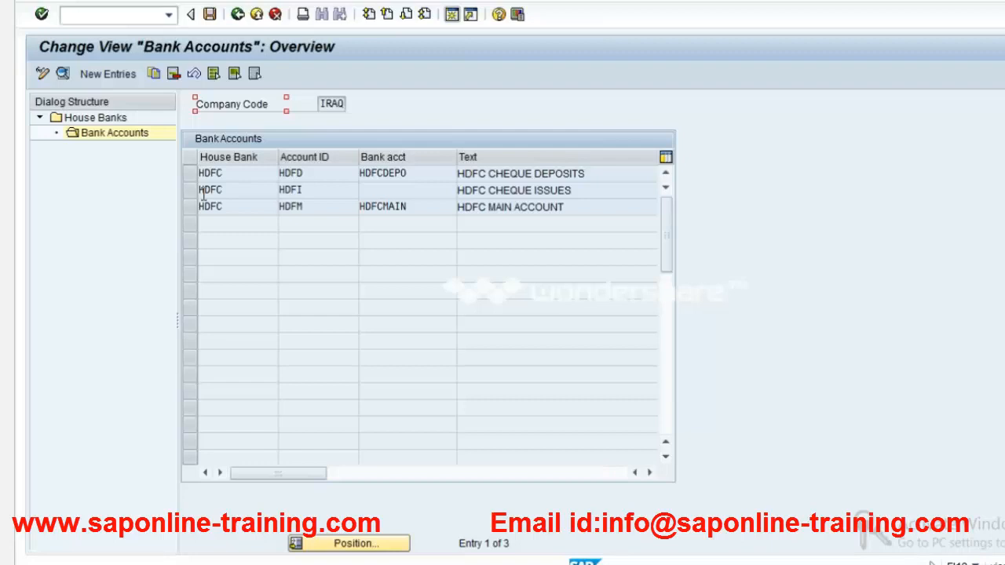
left_click(207, 191)
left_click_drag(620, 230, 583, 233)
key("ctrl+c")
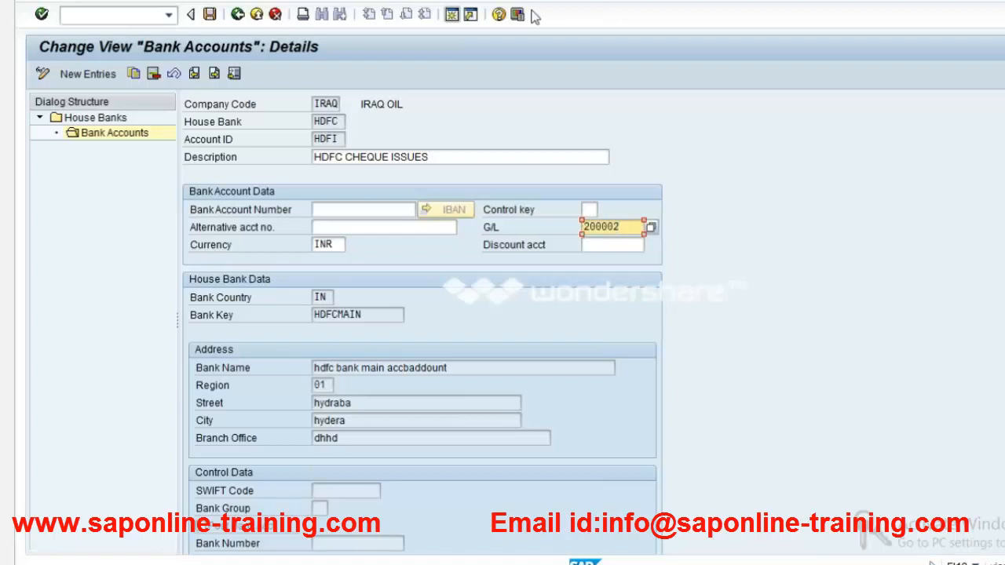
Open G/L account 200002 of company code IRAQ for changing with FS00 in a new session and review its control data.
left_click(454, 15)
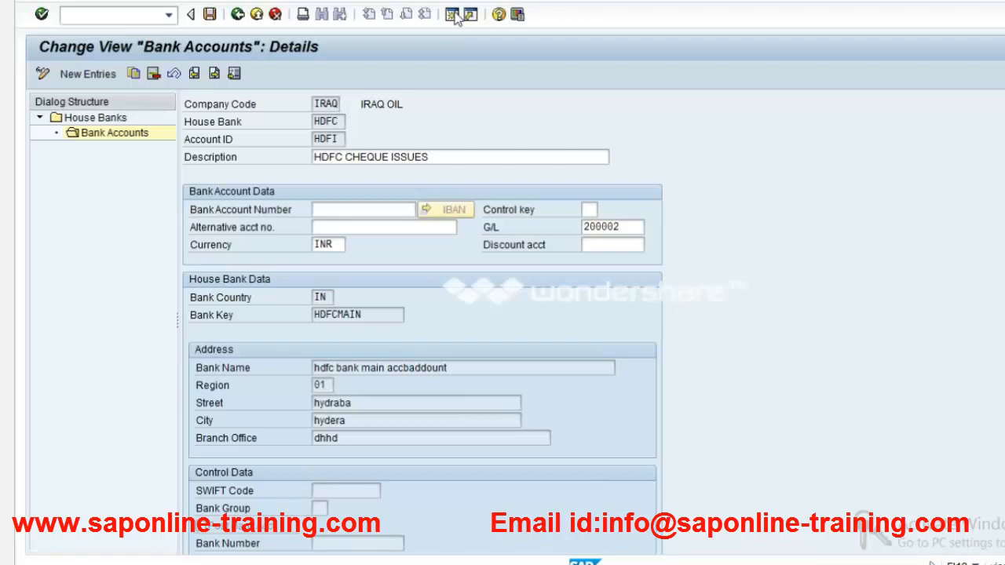
left_click(96, 21)
left_click(453, 15)
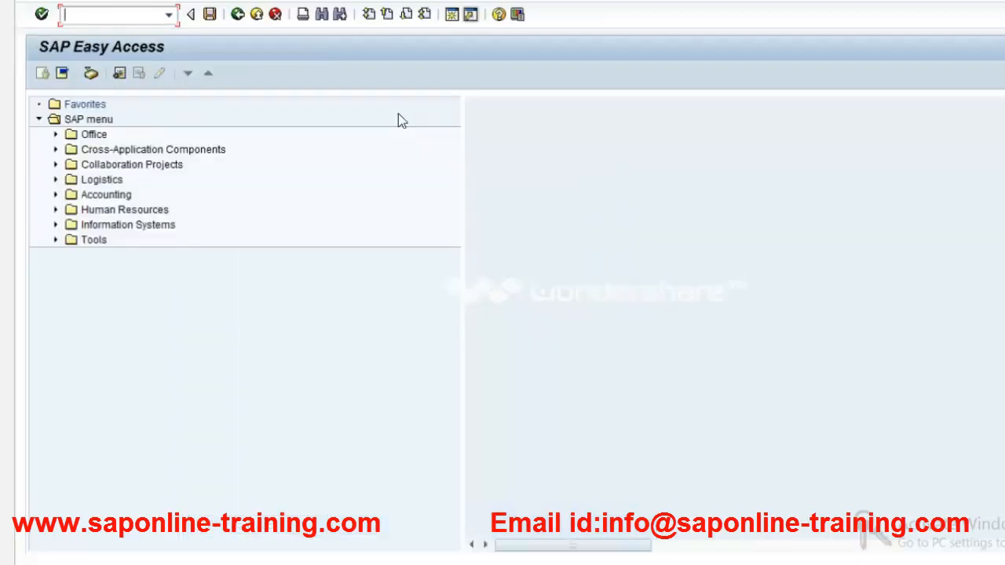
type("fs00")
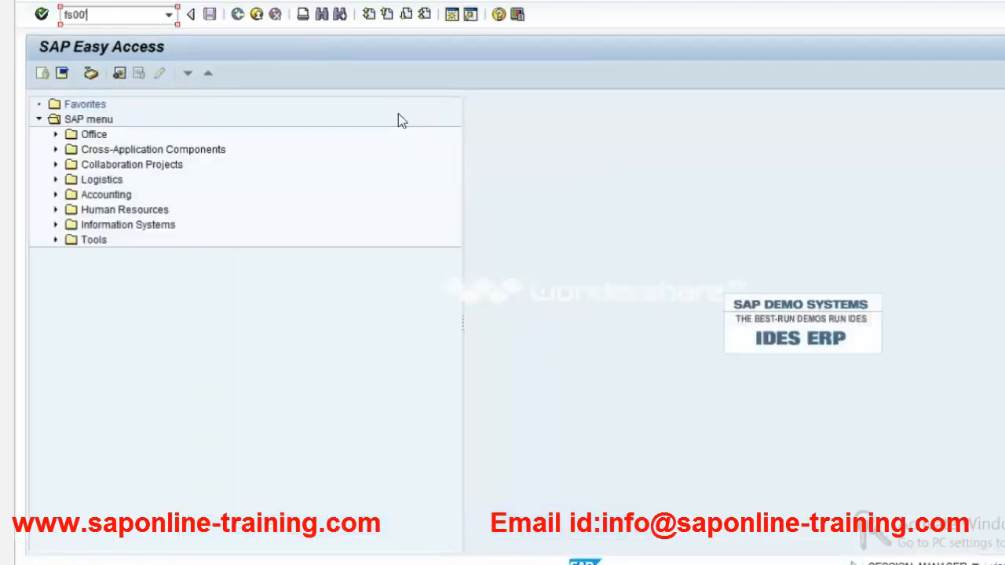
key("Return")
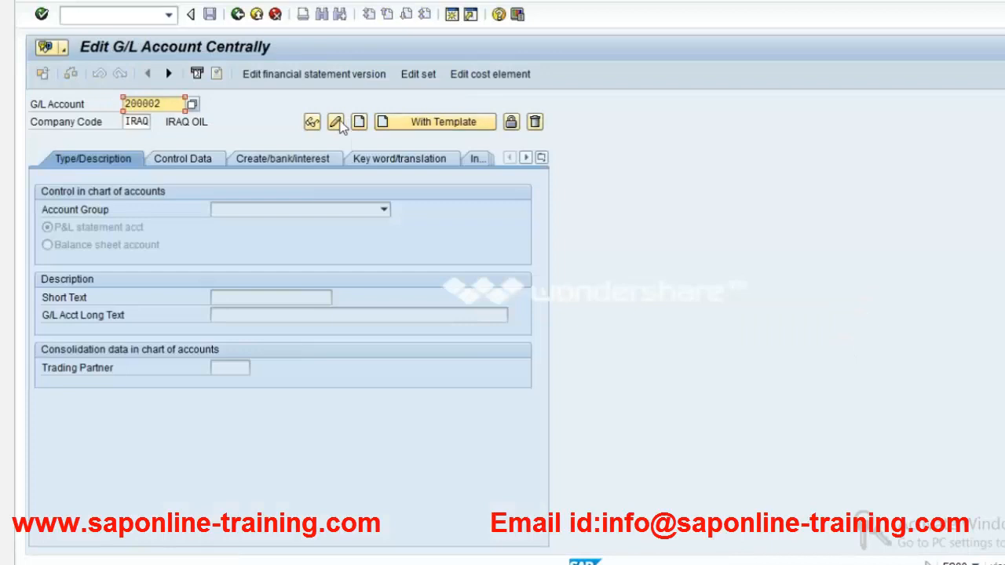
left_click(358, 121)
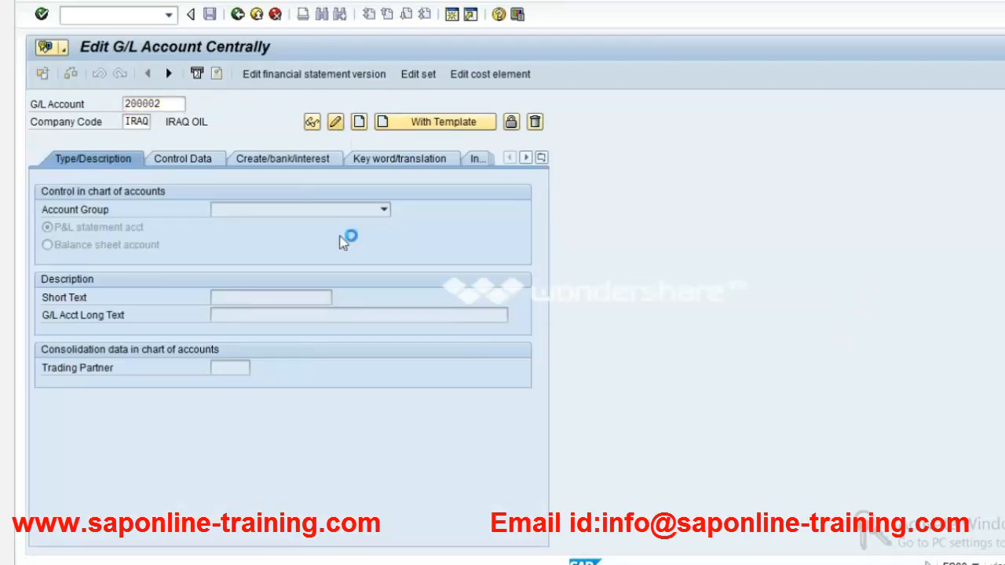
left_click(208, 160)
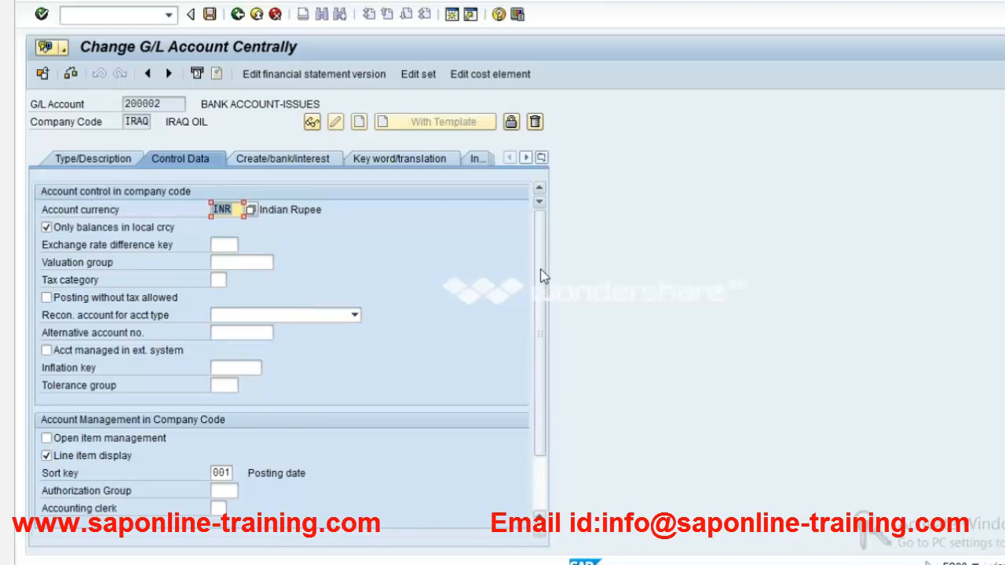
left_click_drag(540, 269, 539, 372)
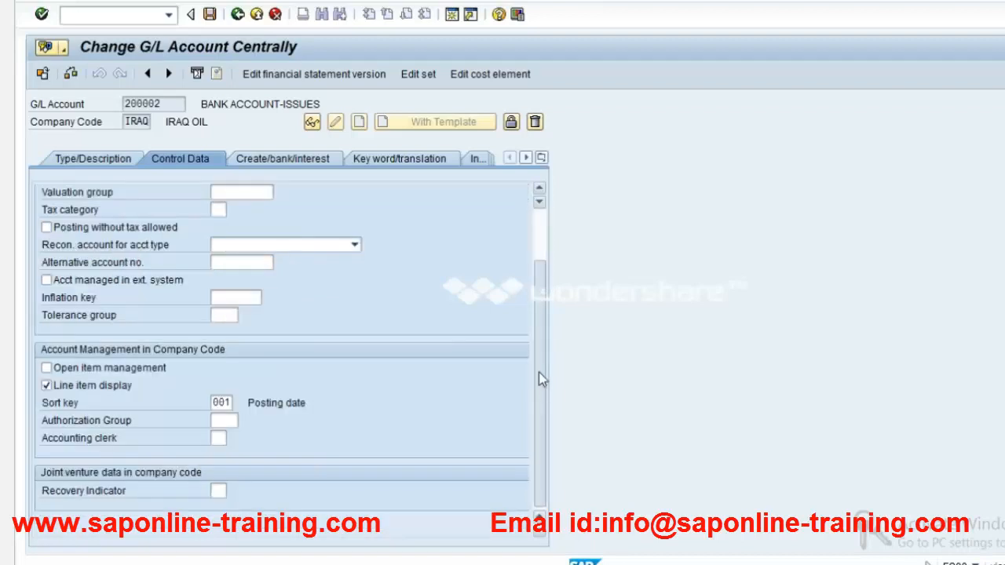
scroll(540, 266, "up", 4)
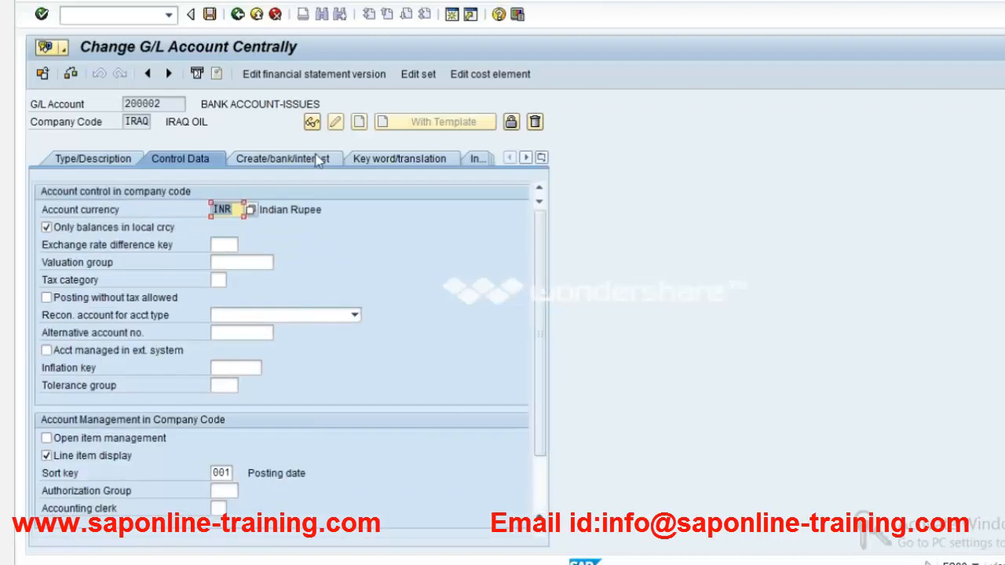
Mark G/L account 200002 as relevant to cash flow, assign house bank HDFC and account ID HDFI, and save.
left_click(276, 166)
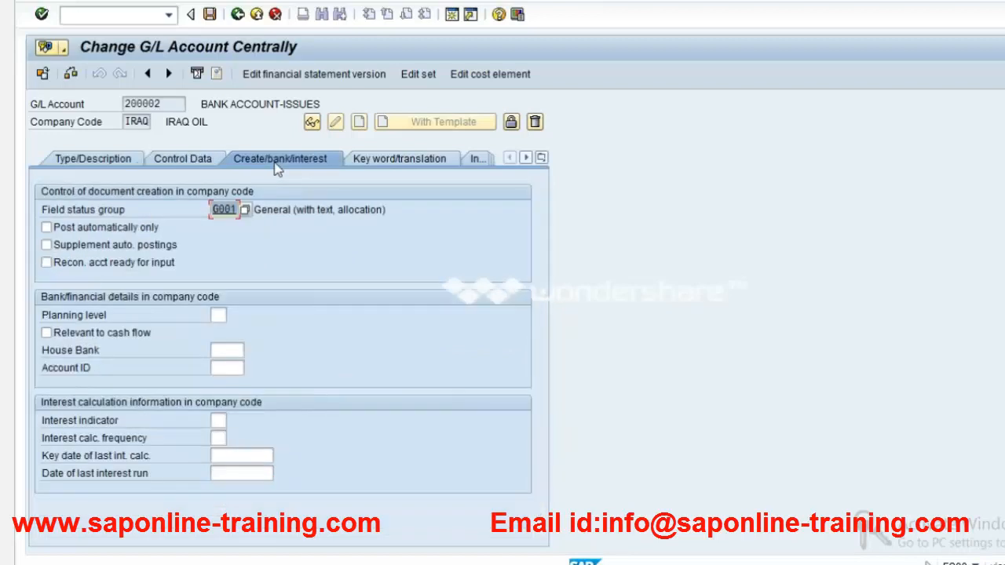
left_click(111, 336)
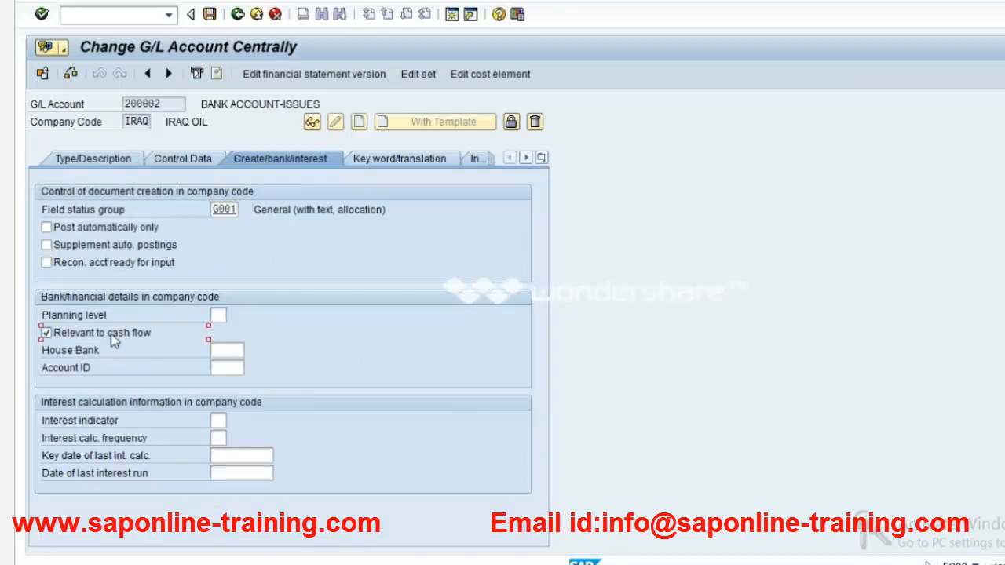
key("Tab")
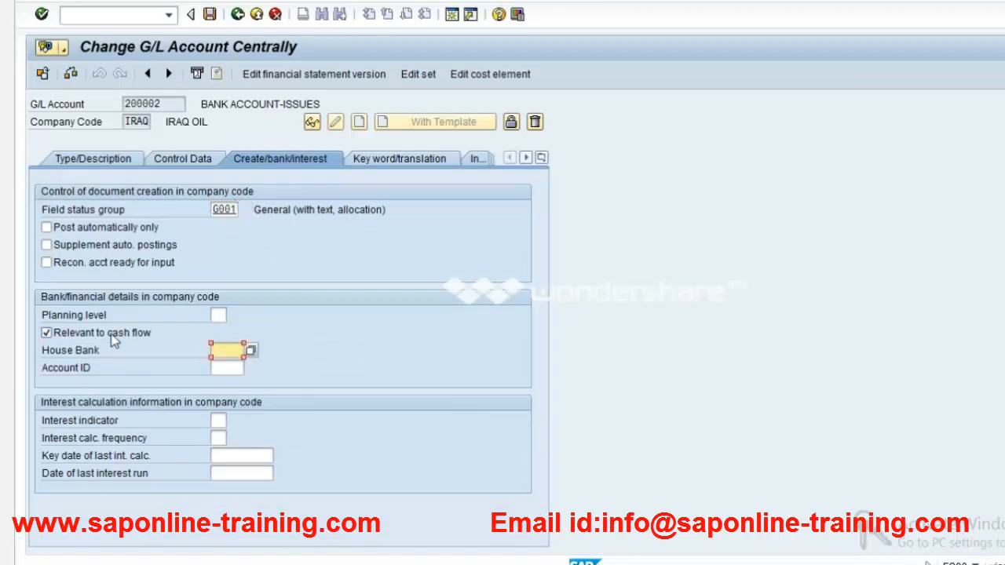
left_click(135, 332)
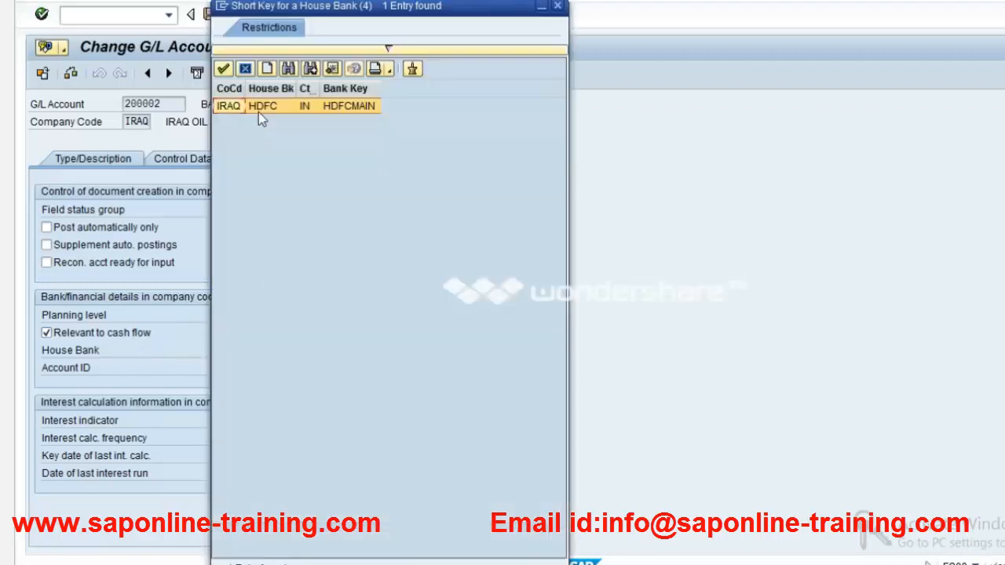
double_click(258, 112)
left_click(238, 368)
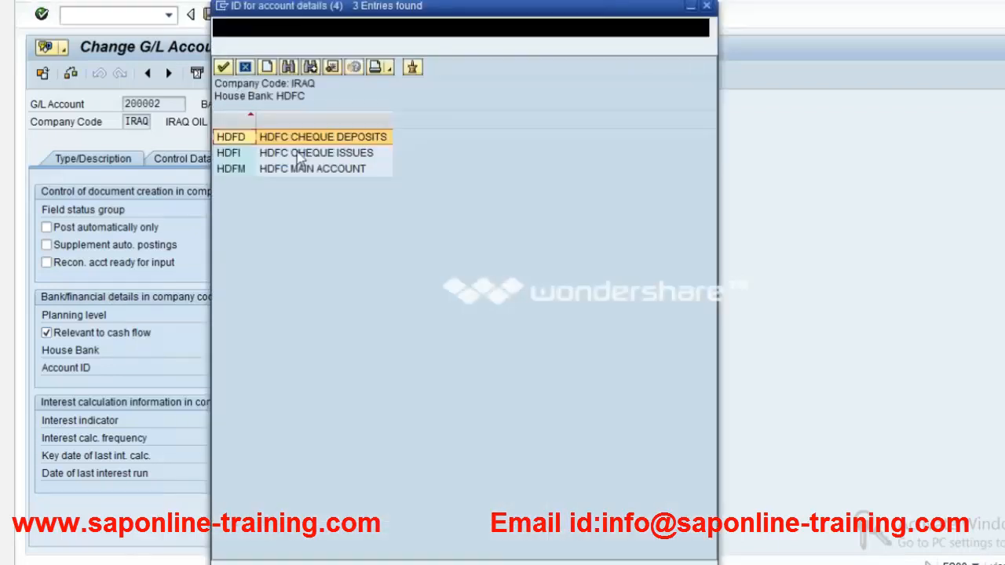
double_click(296, 154)
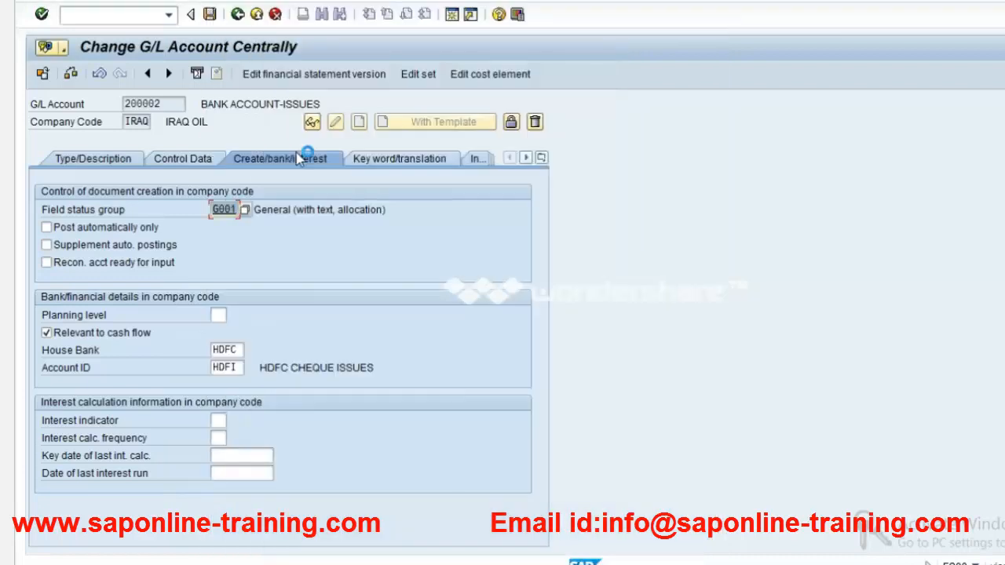
key("ctrl+s")
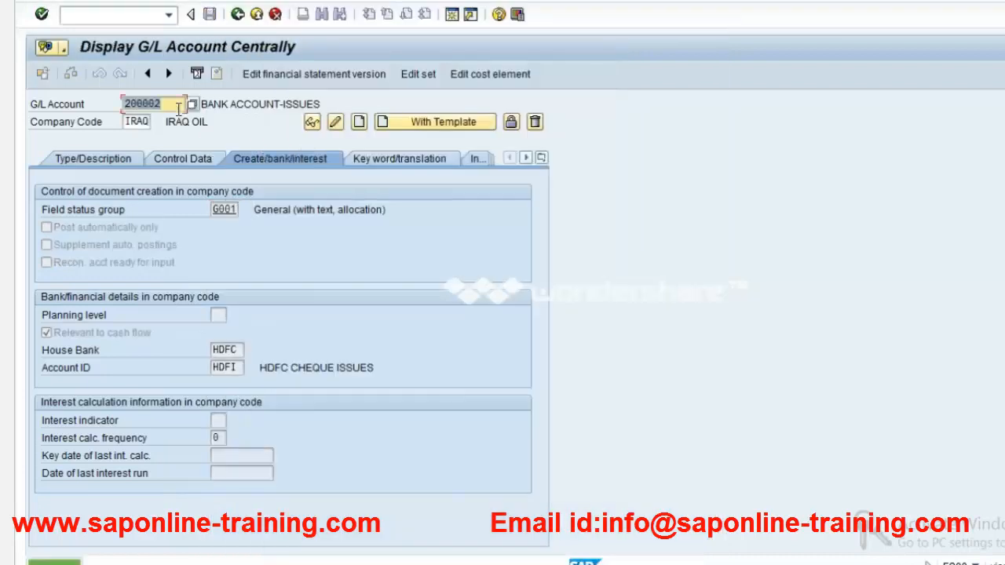
Open G/L account 200000 of company code IRAQ for changing.
left_click(176, 104)
key("BackSpace")
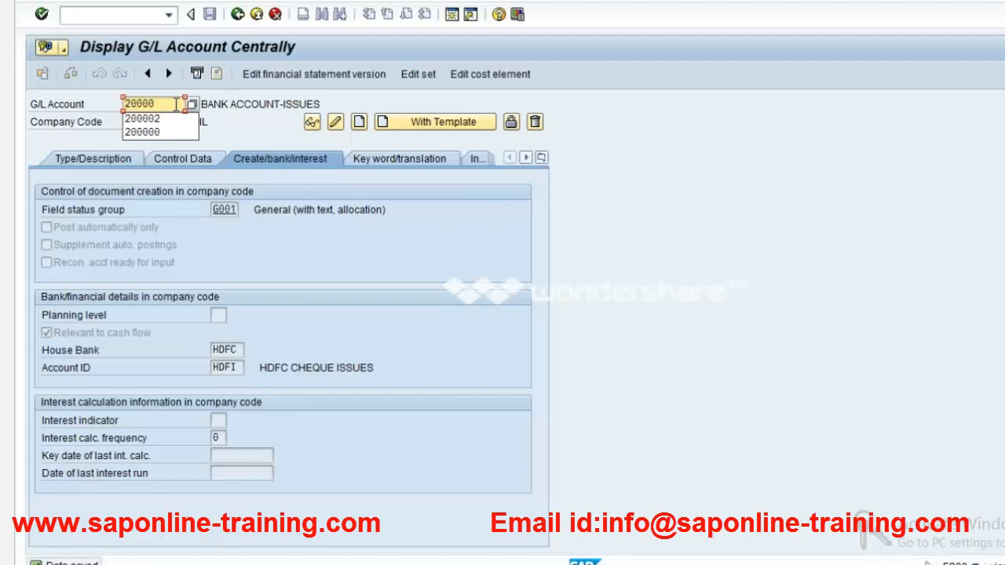
type("0")
key("Return")
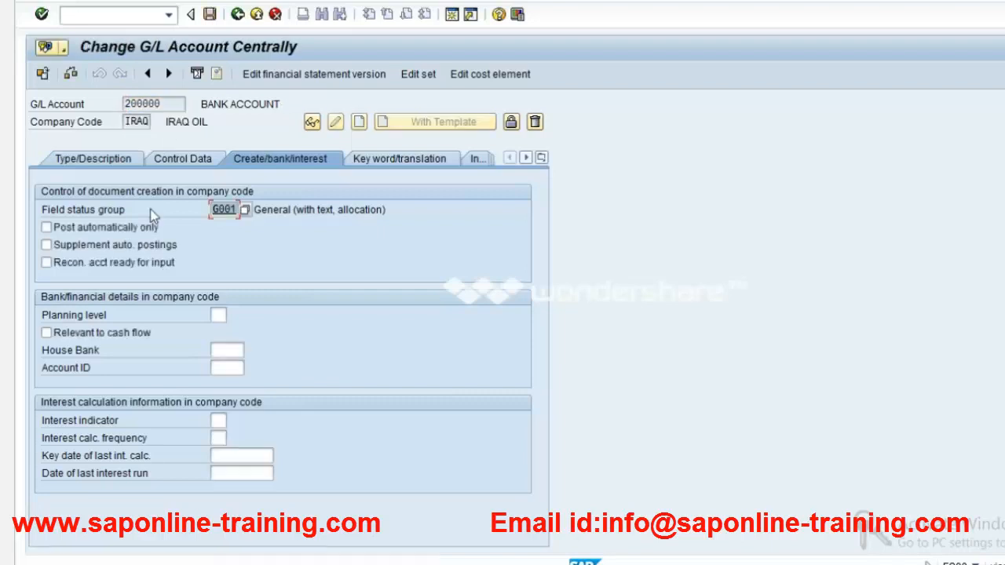
Mark G/L account 200000 as relevant to cash flow, assign house bank HDFC and account ID HDFM, and save.
left_click(116, 339)
left_click(235, 354)
key("BackSpace")
left_click(228, 364)
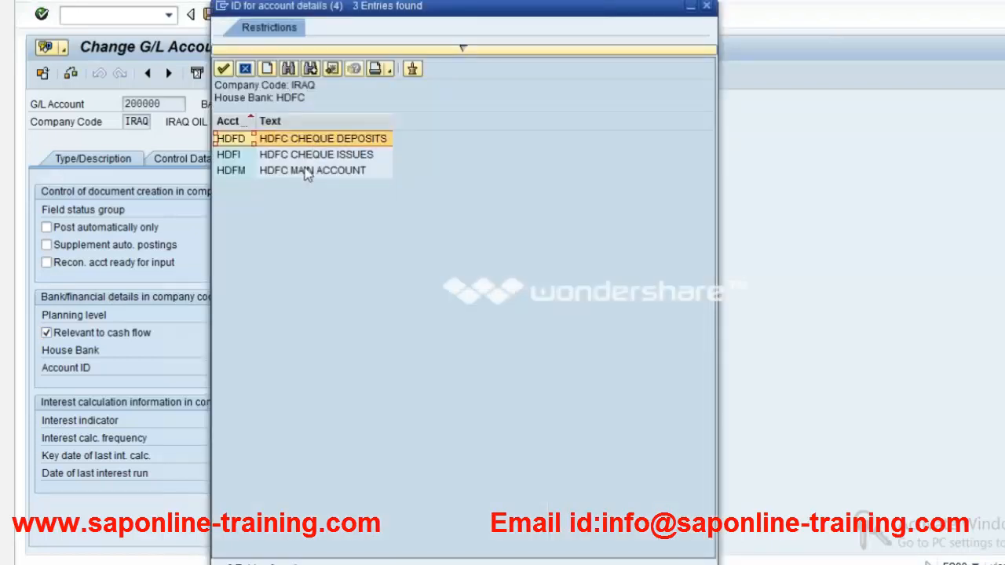
double_click(306, 172)
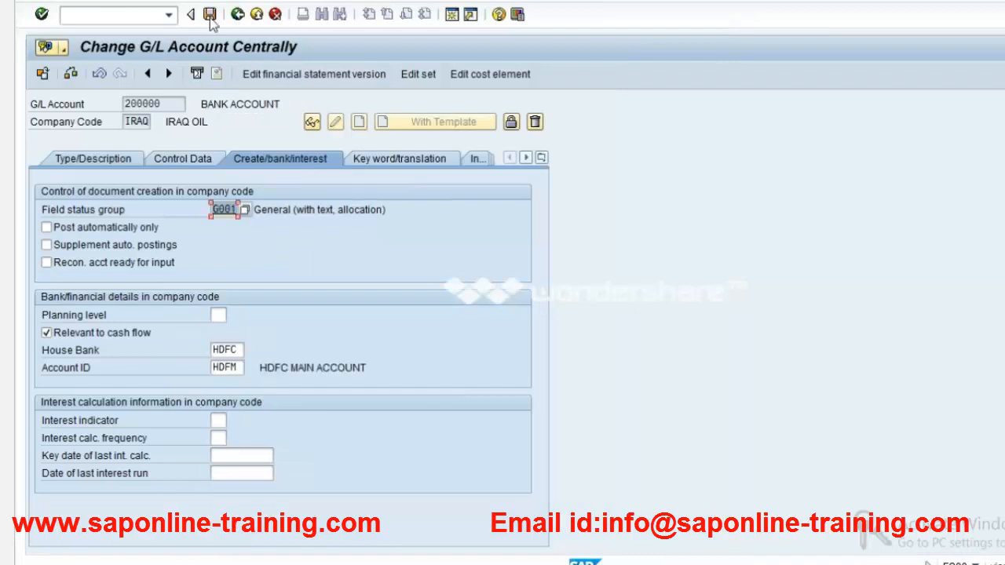
left_click(209, 15)
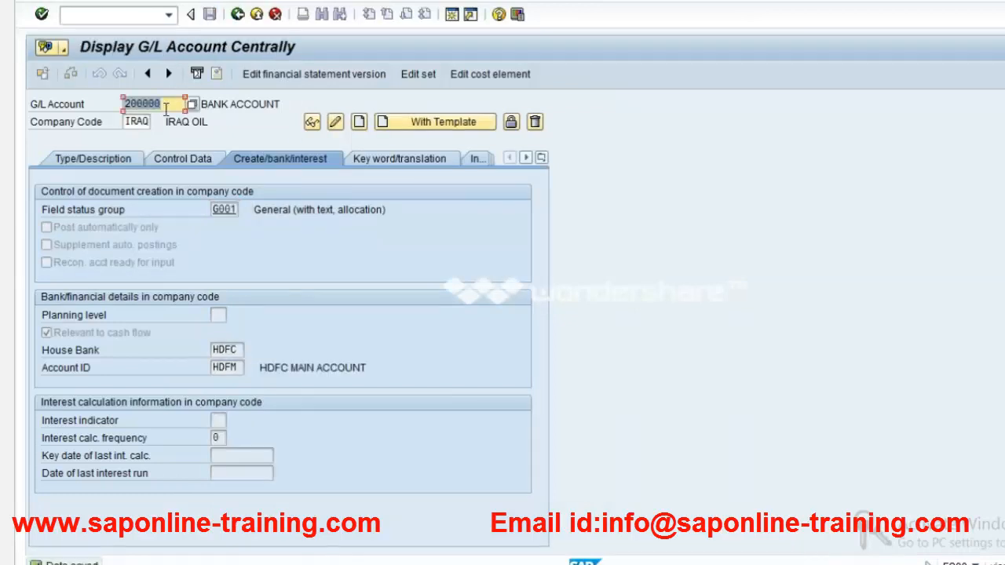
Open G/L account 200001 of company code IRAQ for changing.
key("BackSpace")
type("1")
left_click(336, 124)
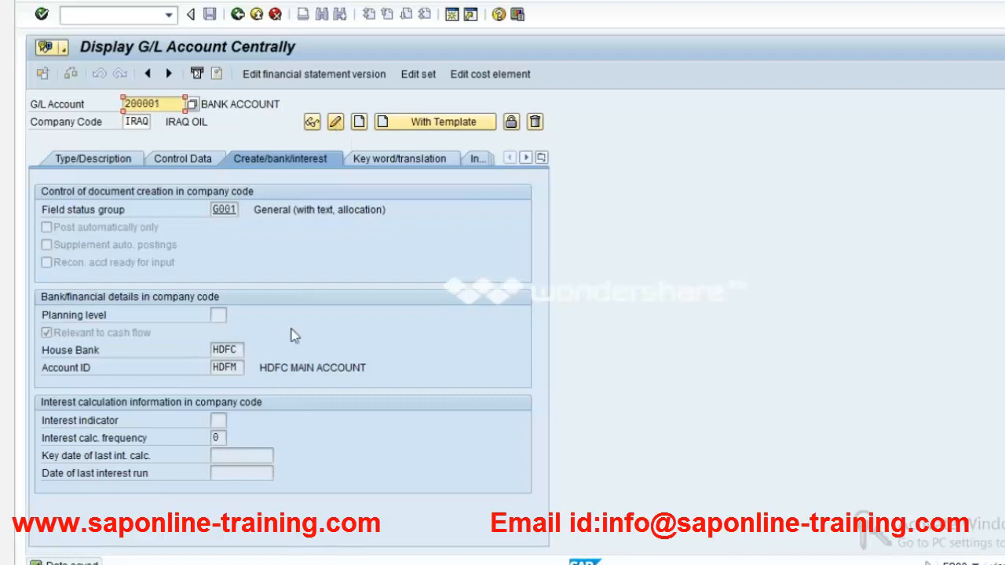
Assign house bank HDFC and account ID HDFD to G/L account 200001 and save.
left_click(230, 355)
left_click(227, 366)
left_click(228, 370)
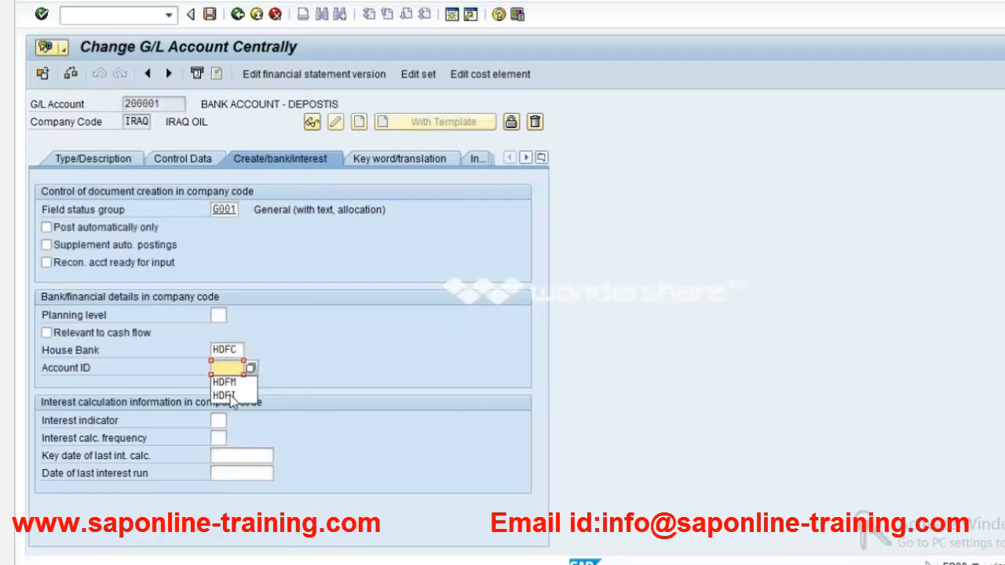
left_click(250, 371)
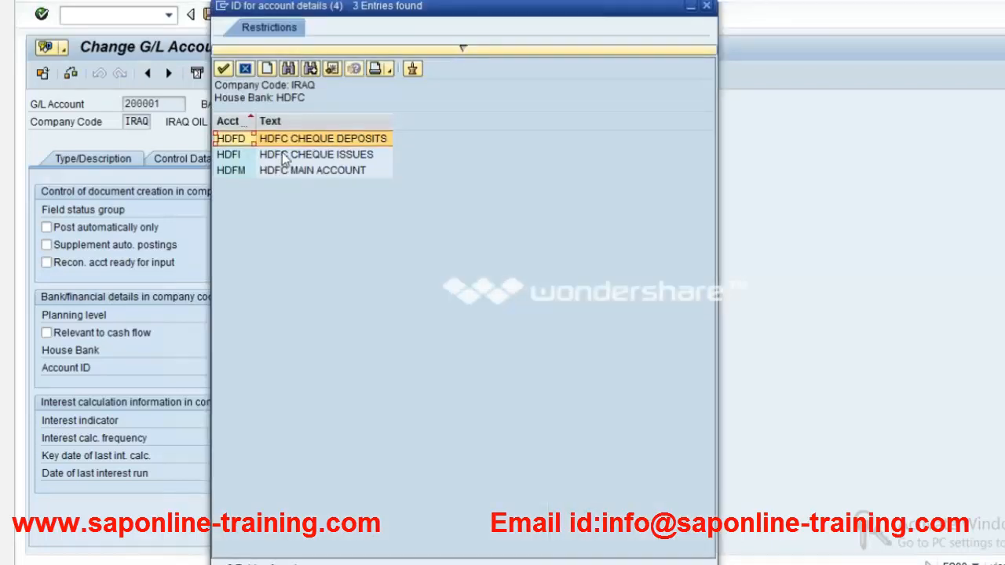
left_click(288, 138)
double_click(288, 138)
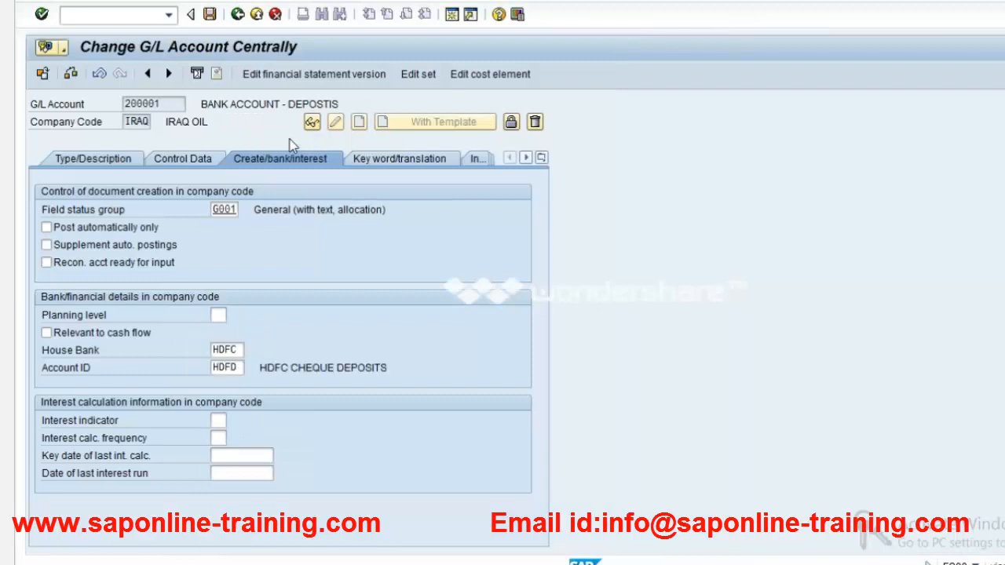
key("ctrl+s")
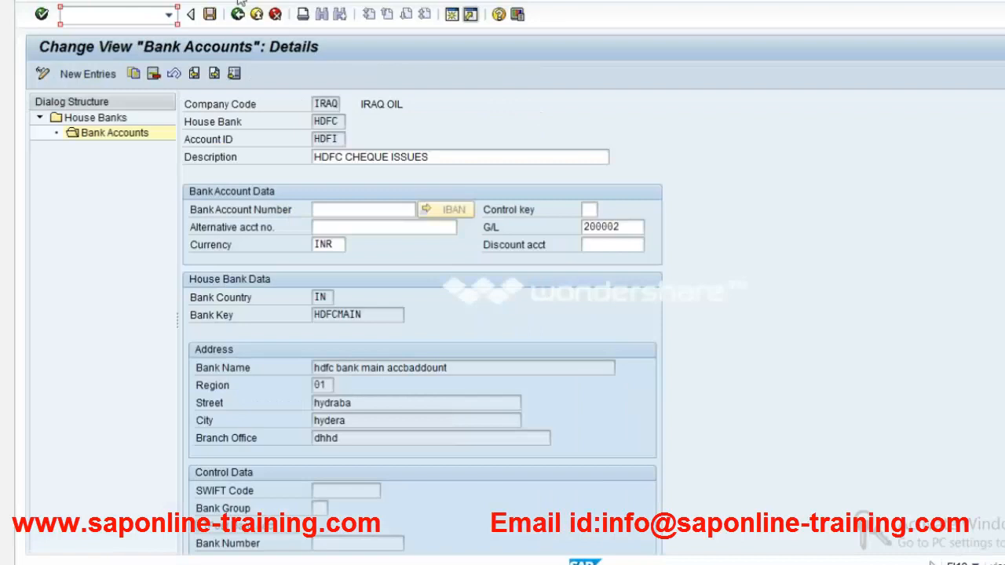
Leave the house bank maintenance and the G/L account display.
left_click(240, 14)
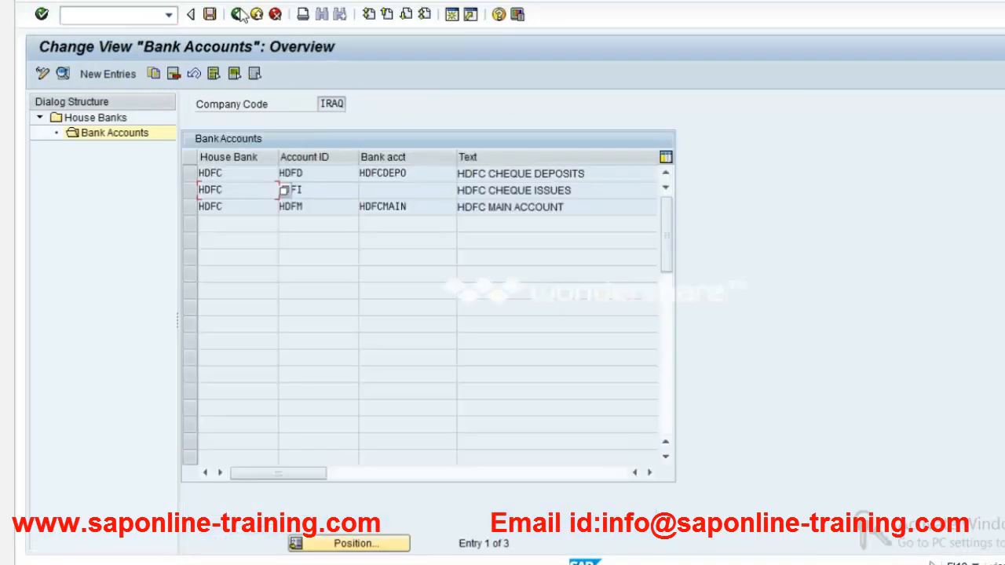
left_click(240, 14)
left_click(241, 14)
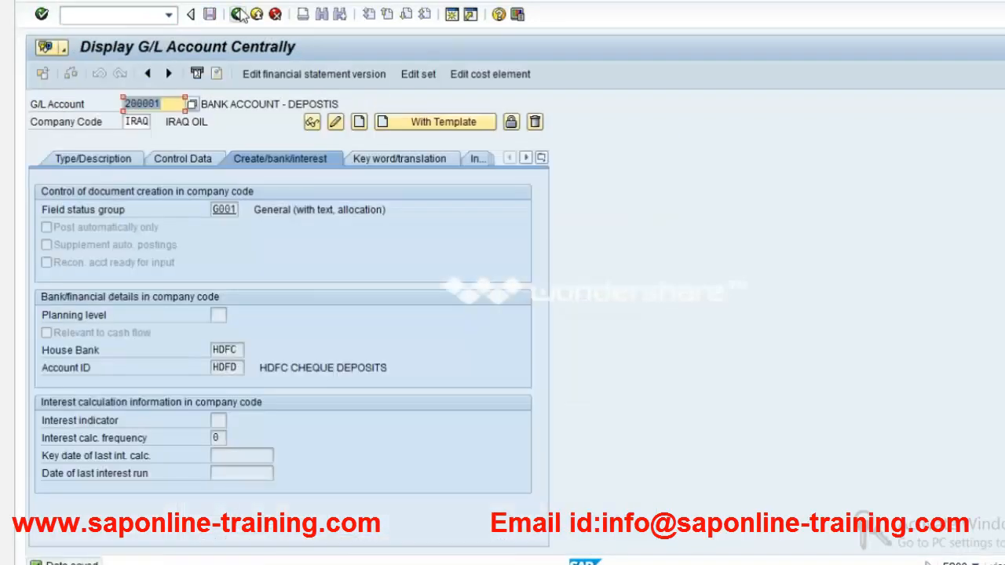
left_click(240, 14)
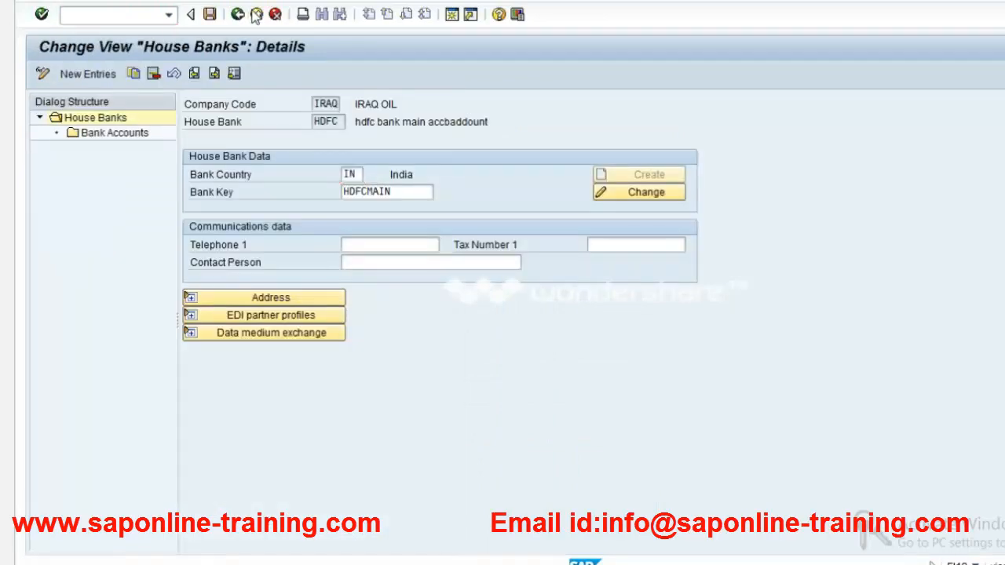
left_click(256, 14)
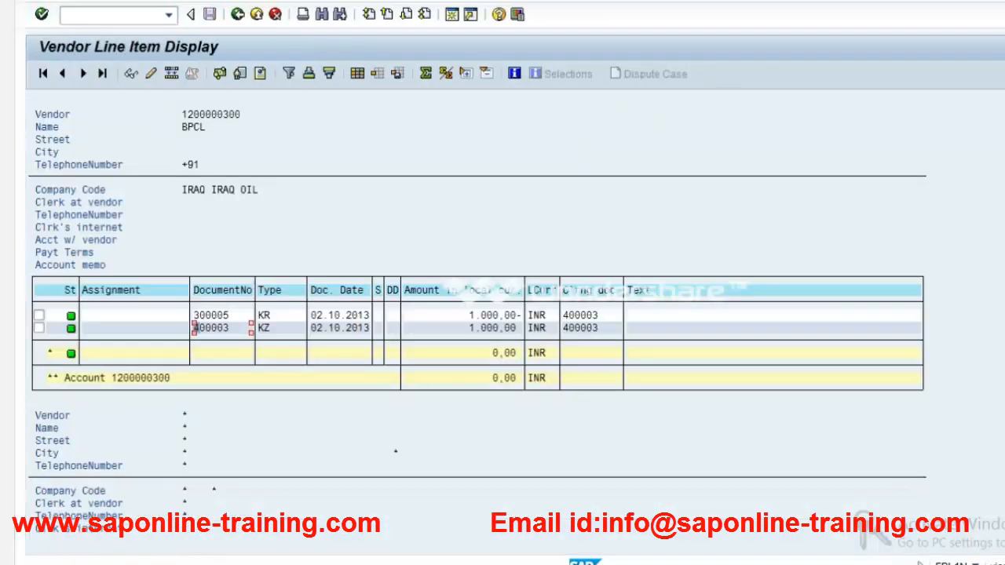
Continue the manual check entry for payment document 400003 with check number 100000 and enter hyderbad as the payee's city.
mouse_move(394, 564)
left_click(350, 513)
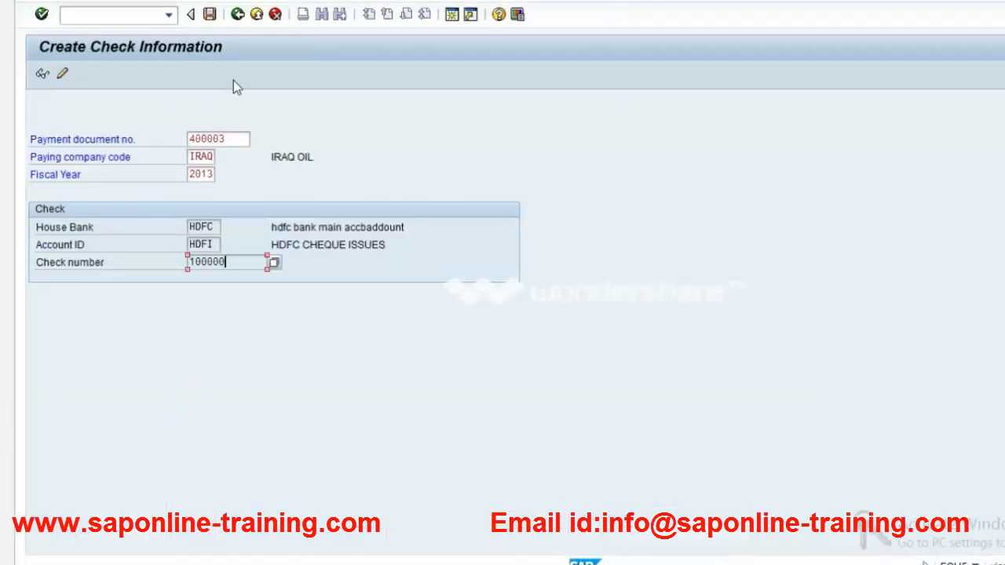
key("Return")
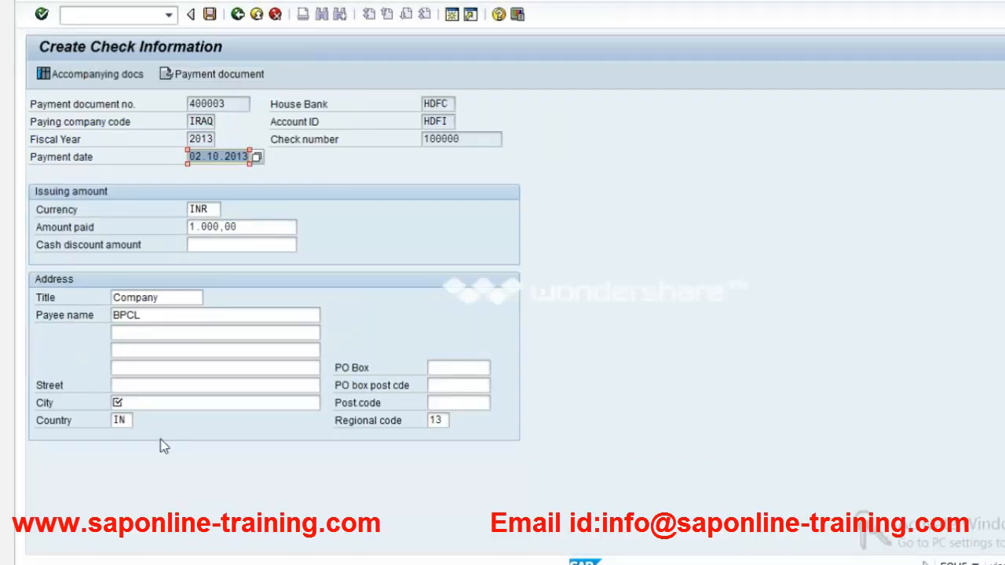
left_click(167, 405)
type("hyder")
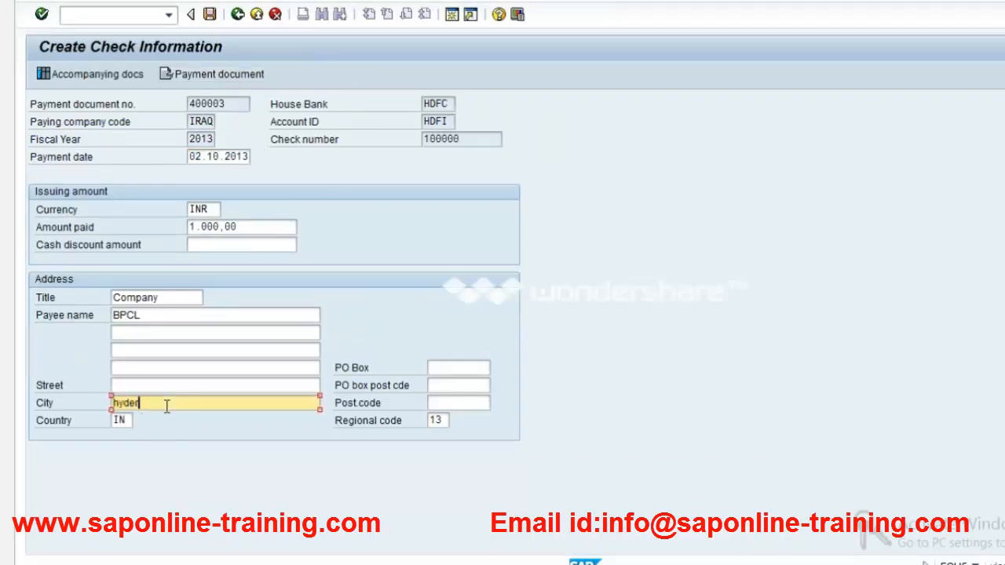
type("bad")
key("Return")
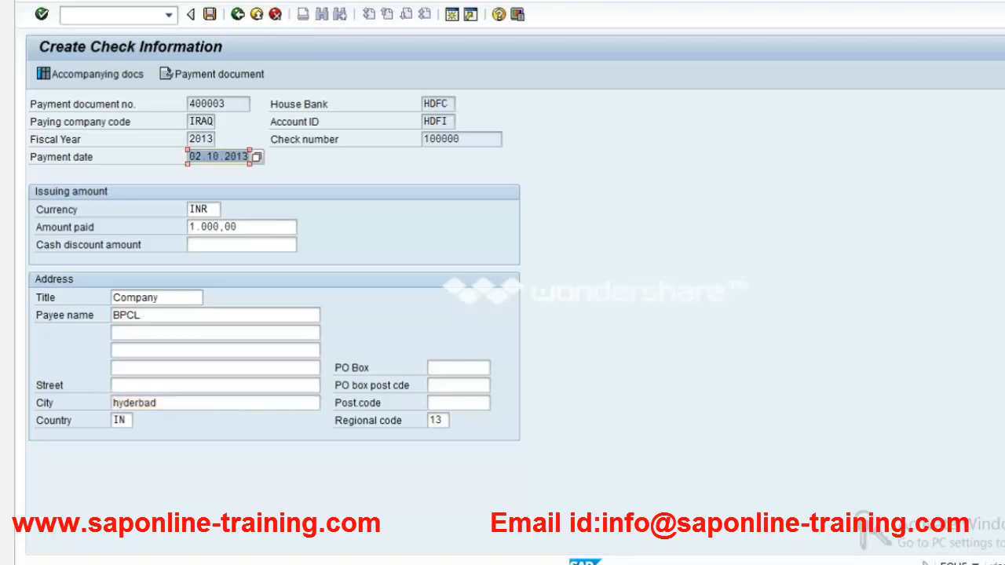
Switch to the Word notes and read the Create Cheque Numbers instructions, then return to the SAP check entry.
key("alt+Tab")
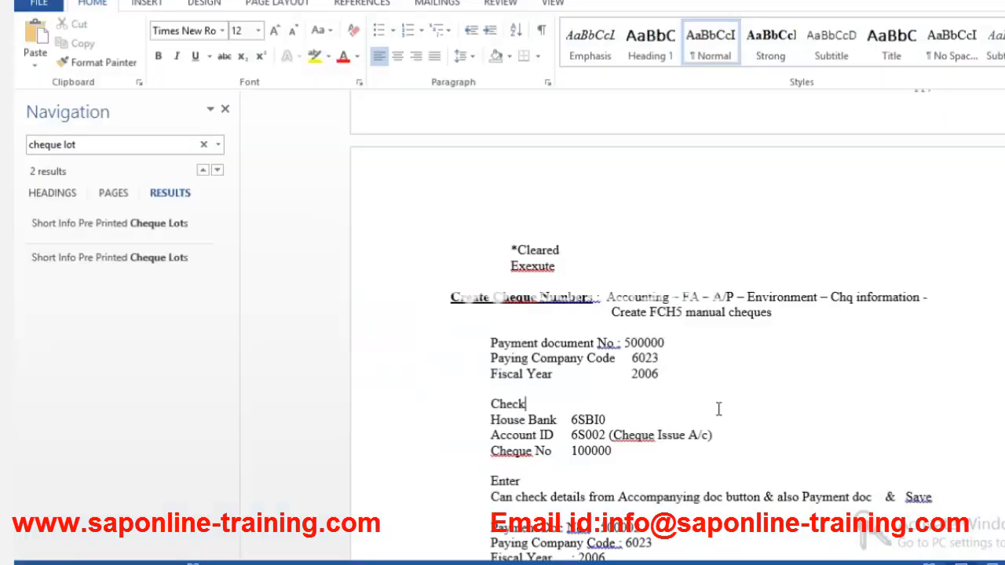
key("Down")
scroll(717, 408, "down", 3)
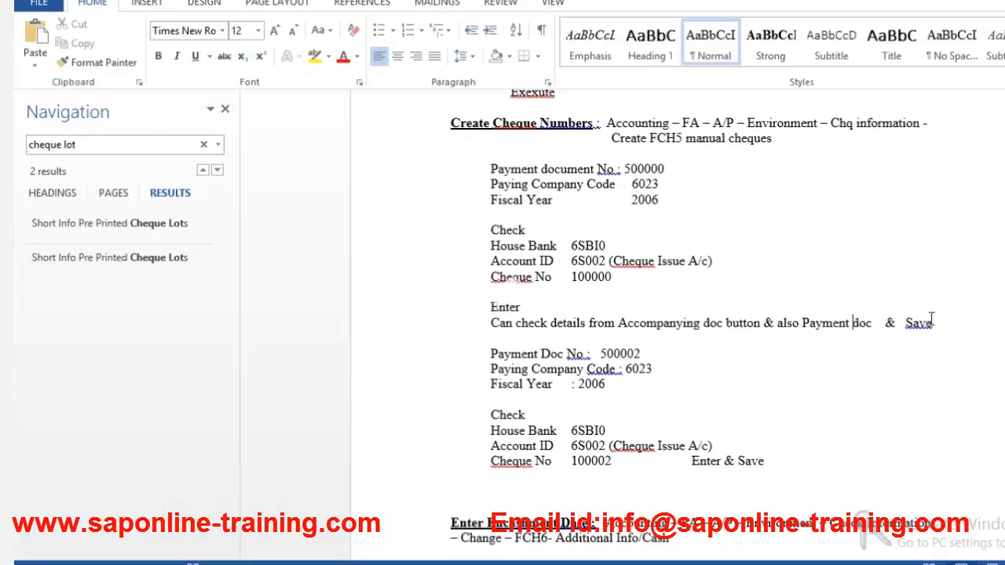
key("alt+Tab")
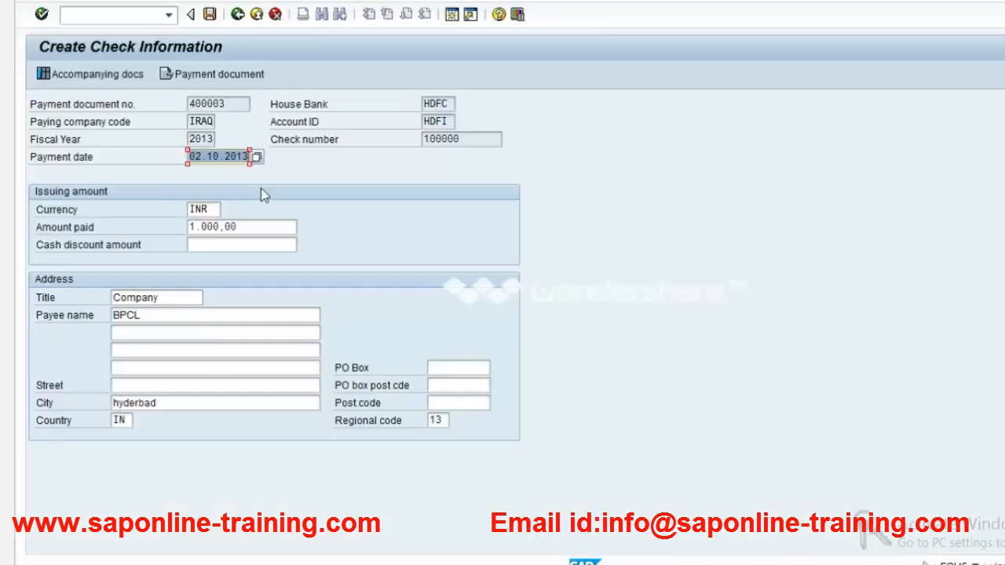
Review the payment document number, amount paid and check number of the check.
left_click(233, 105)
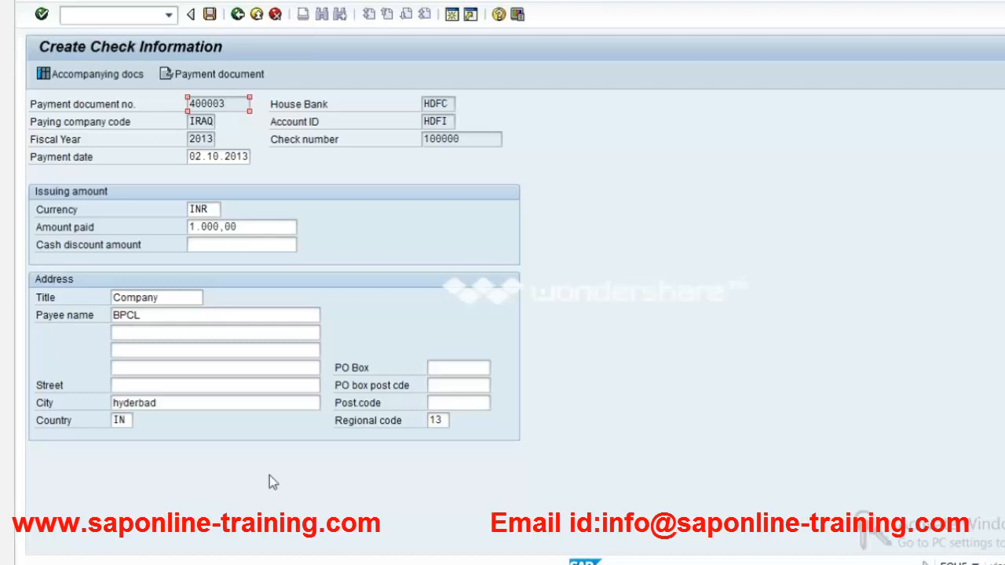
left_click(243, 227)
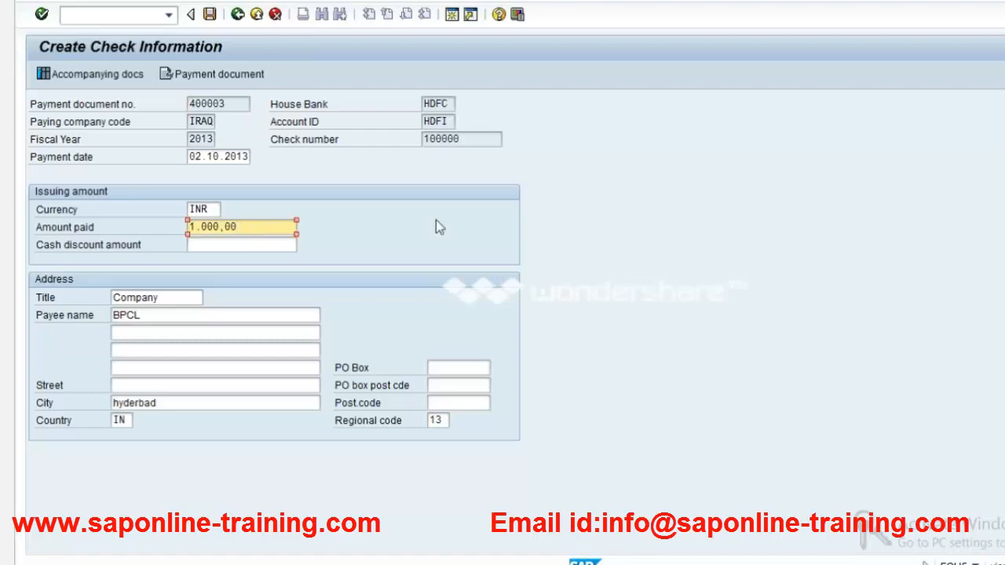
left_click(475, 134)
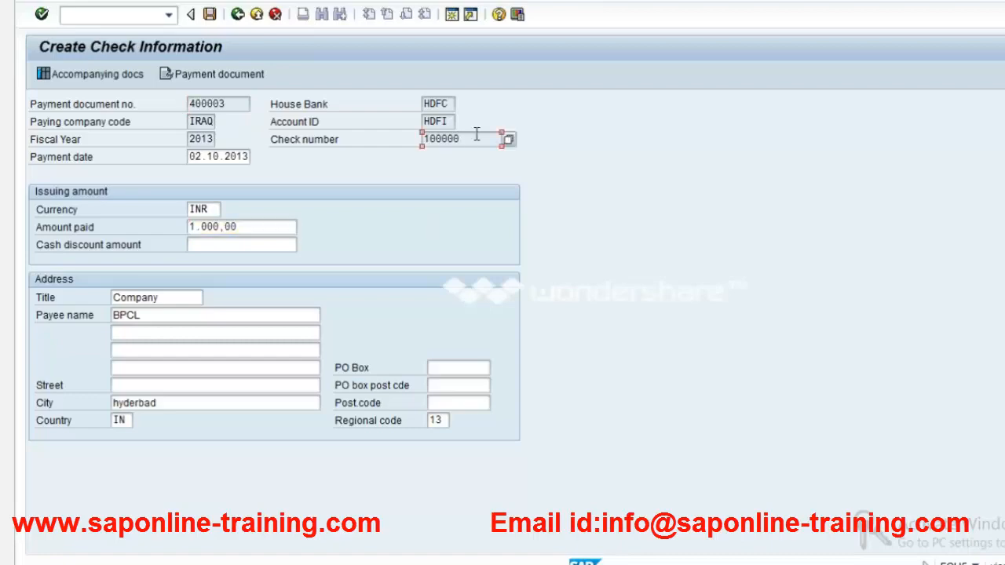
key("alt+Tab")
key("alt+Tab")
Display the check's accompanying documents, examine the line for document 400003, and return to the check entry.
left_click(98, 74)
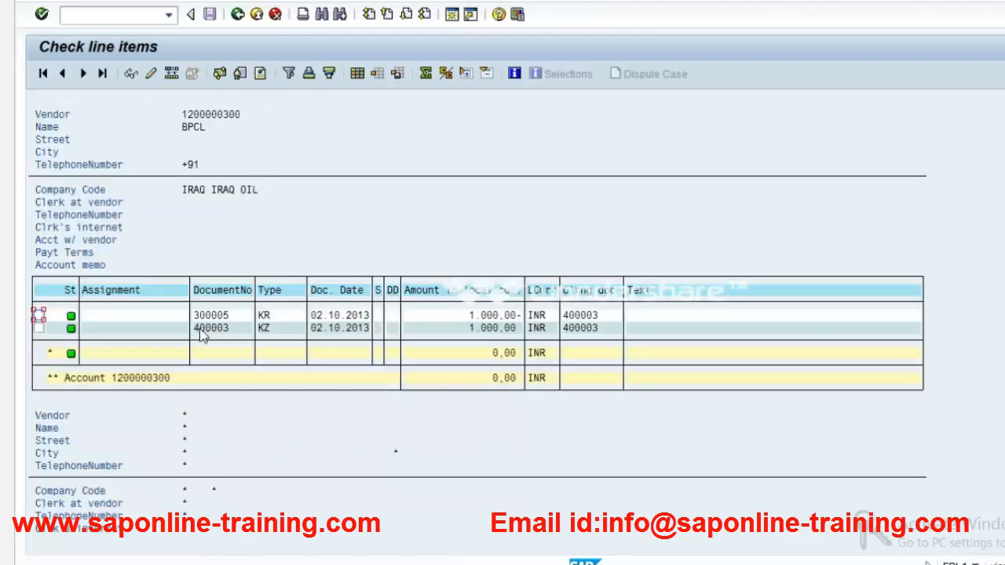
left_click(226, 329)
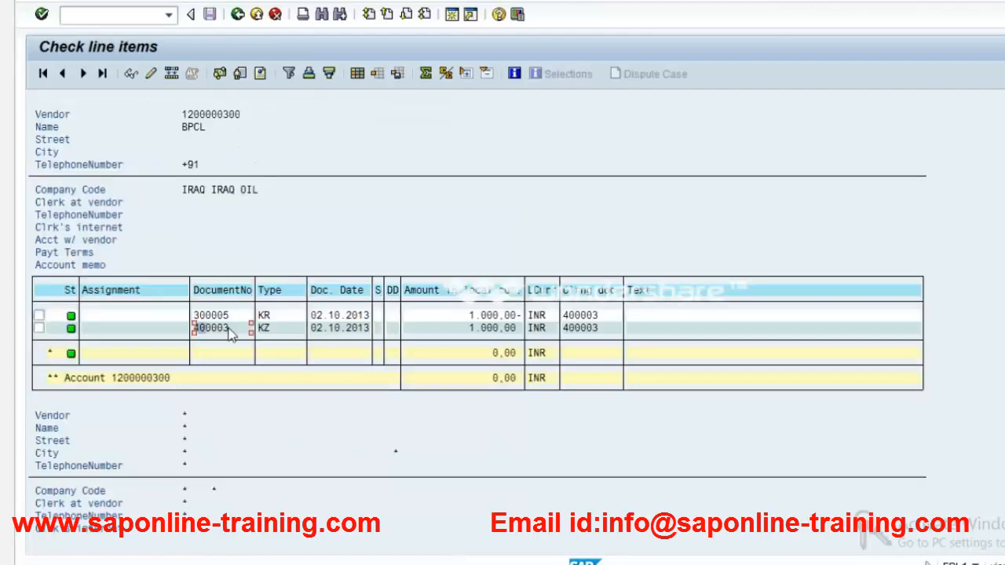
left_click(237, 18)
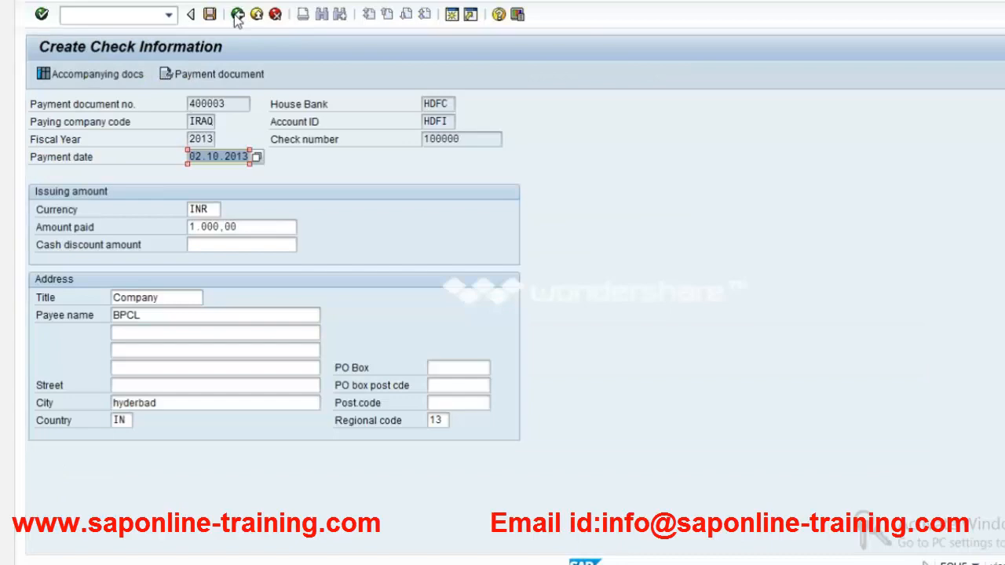
Consult the Word notes, display the check's payment document in SAP, and return to the check entry.
key("alt+Tab")
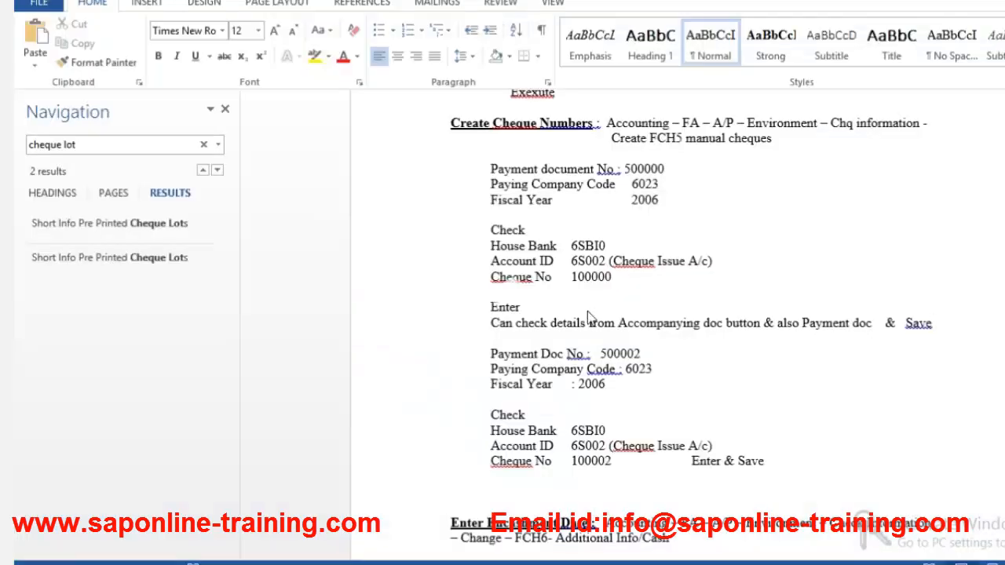
key("alt+Tab")
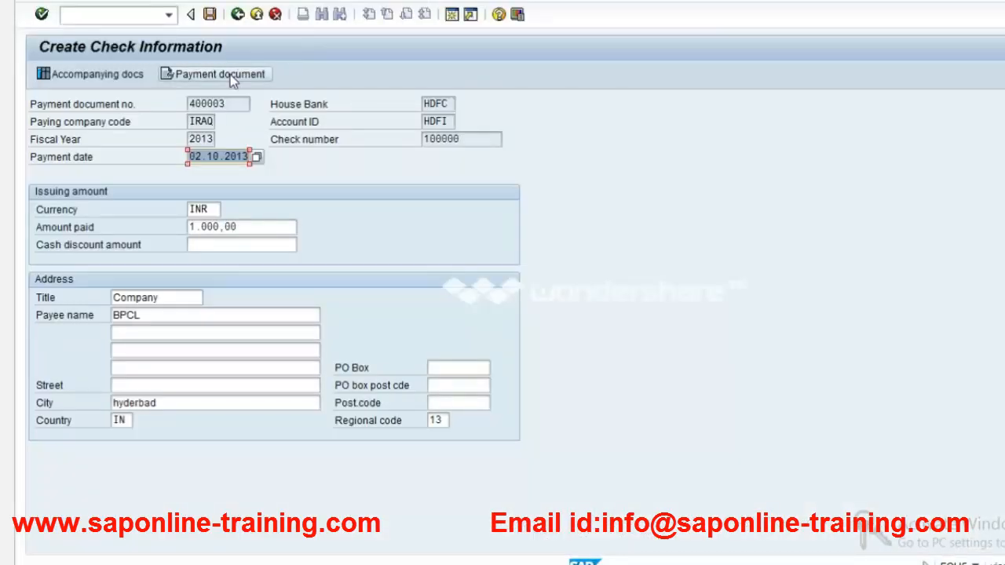
left_click(231, 75)
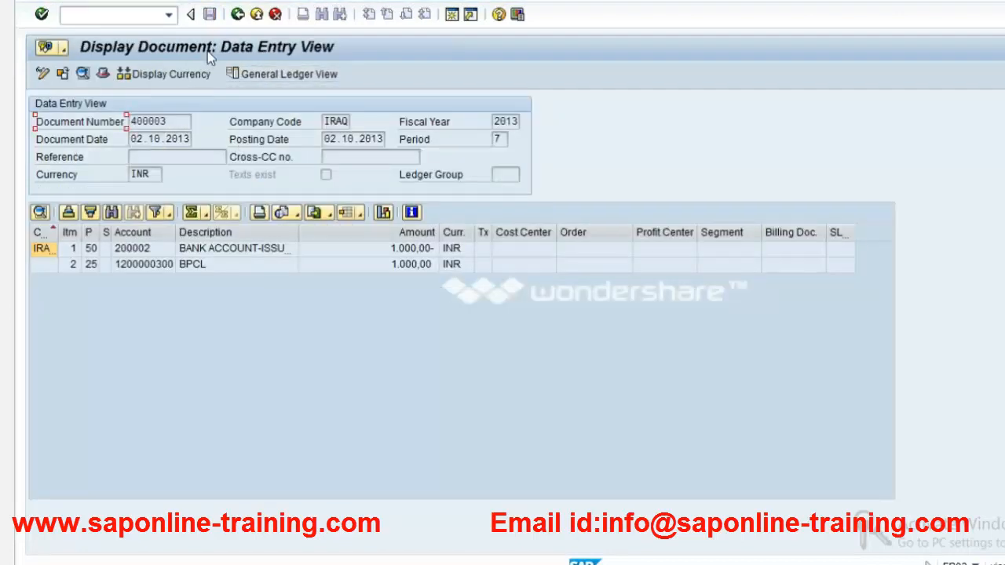
left_click(238, 15)
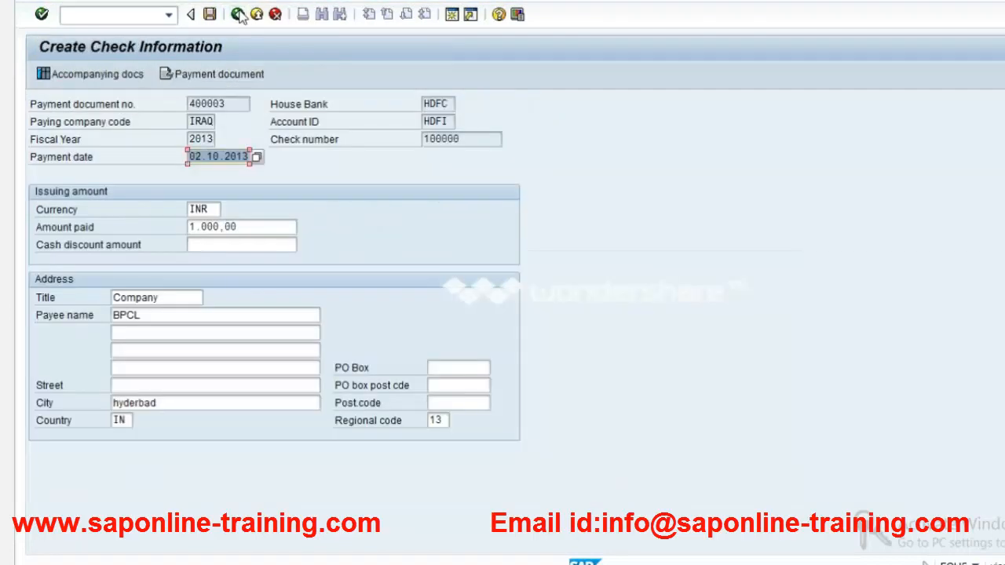
Review the accompanying line items and the payment document of the check once more.
left_click(97, 74)
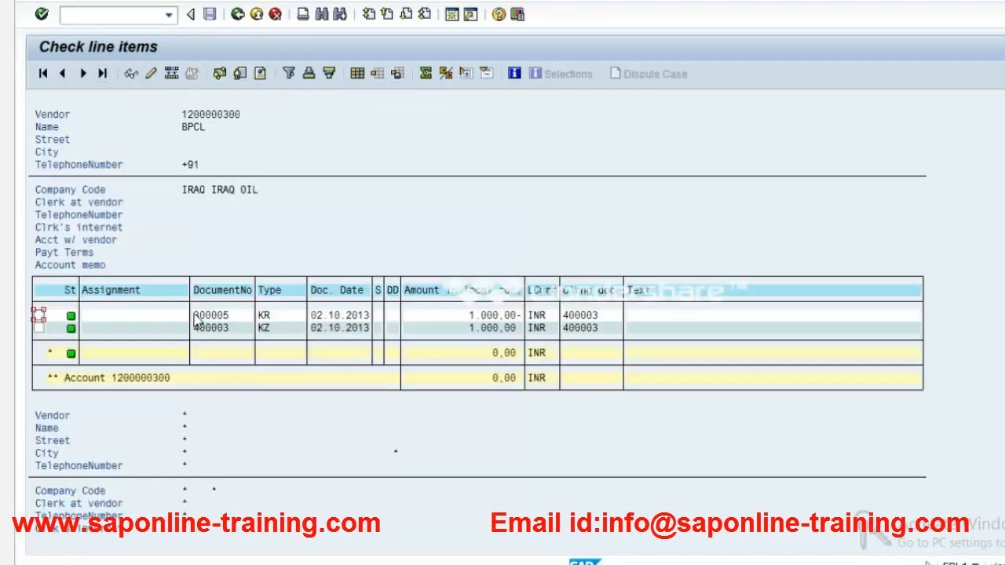
left_click(234, 327)
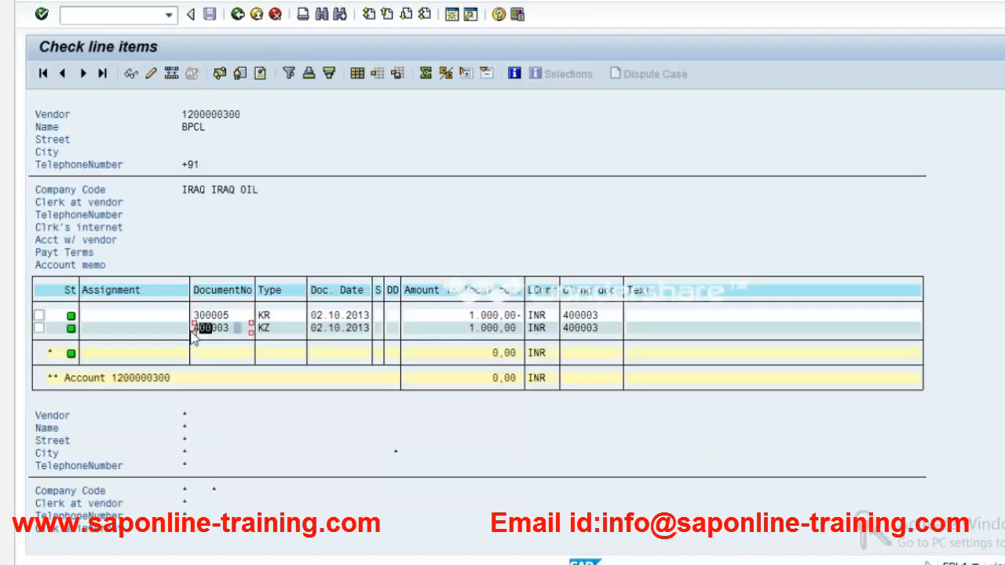
left_click(237, 14)
left_click(218, 81)
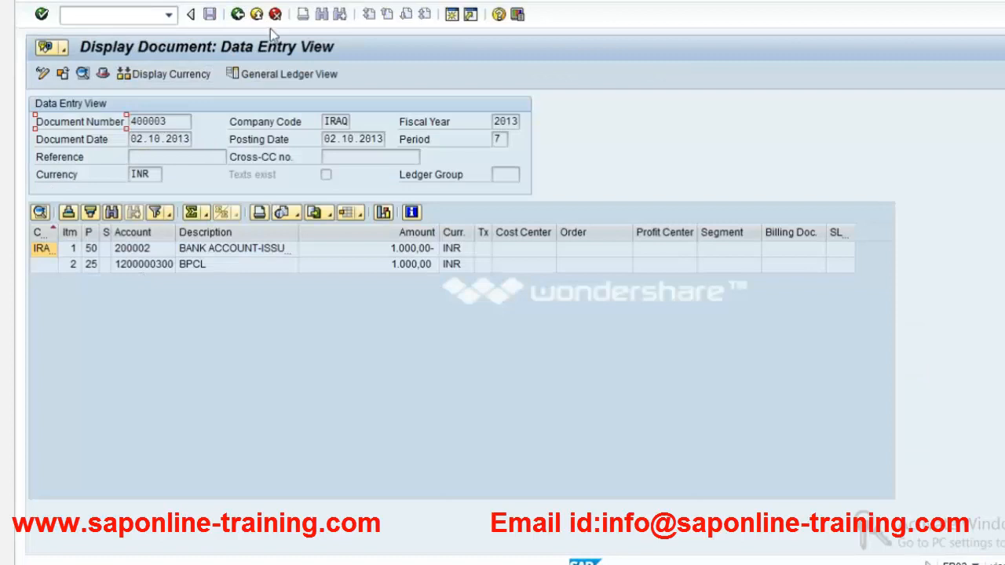
left_click(237, 14)
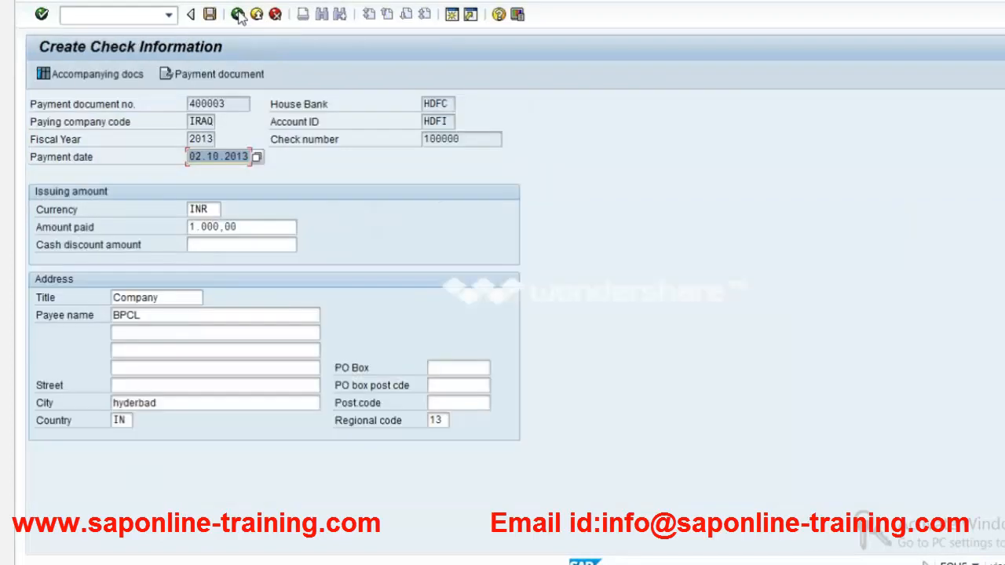
Look up the instruction in the Word notes that follows the document review and return to SAP.
key("alt+Tab")
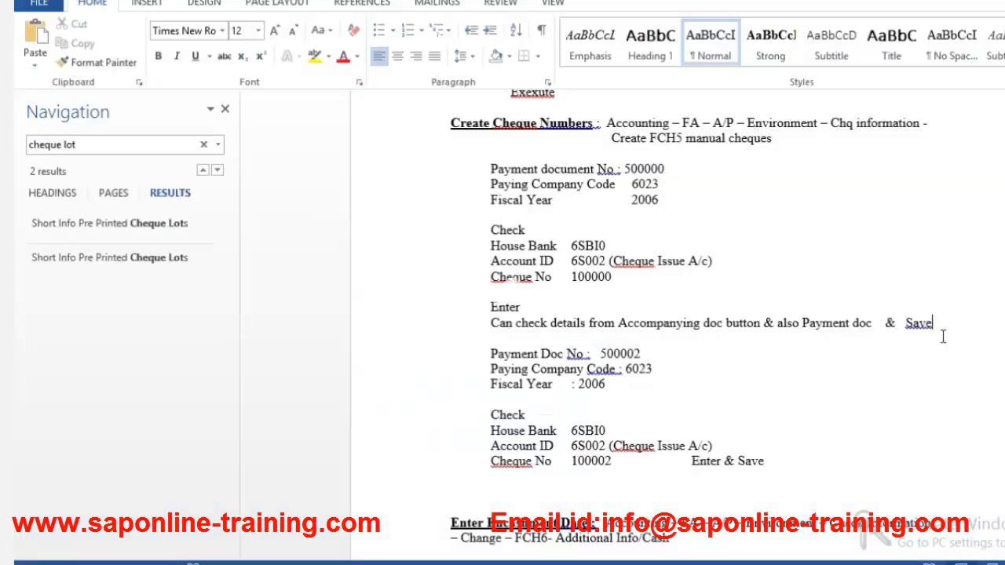
left_click(943, 336)
key("alt+Tab")
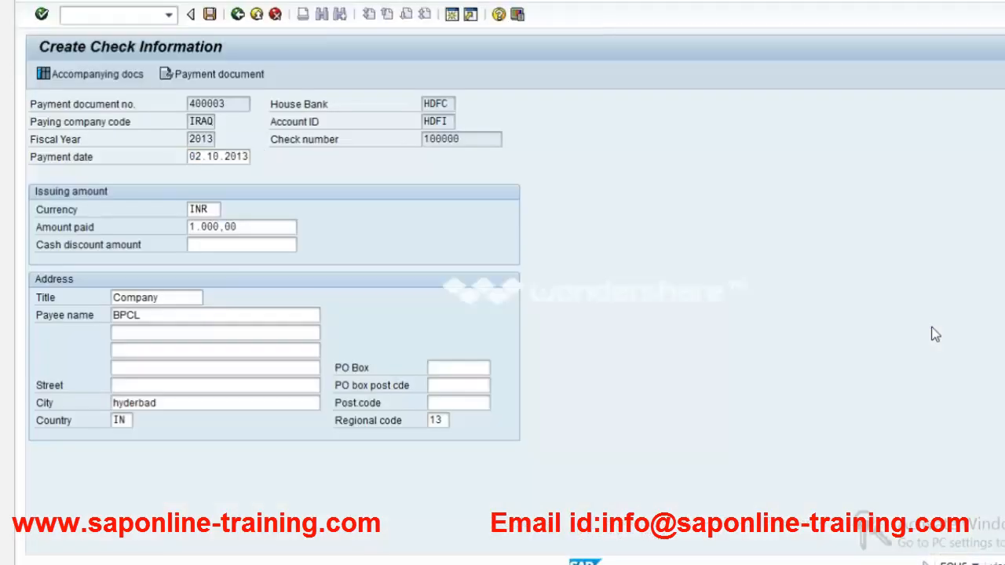
Save the manual check information for payment document 400003 and consult the Word notes for the following check entry.
key("ctrl+s")
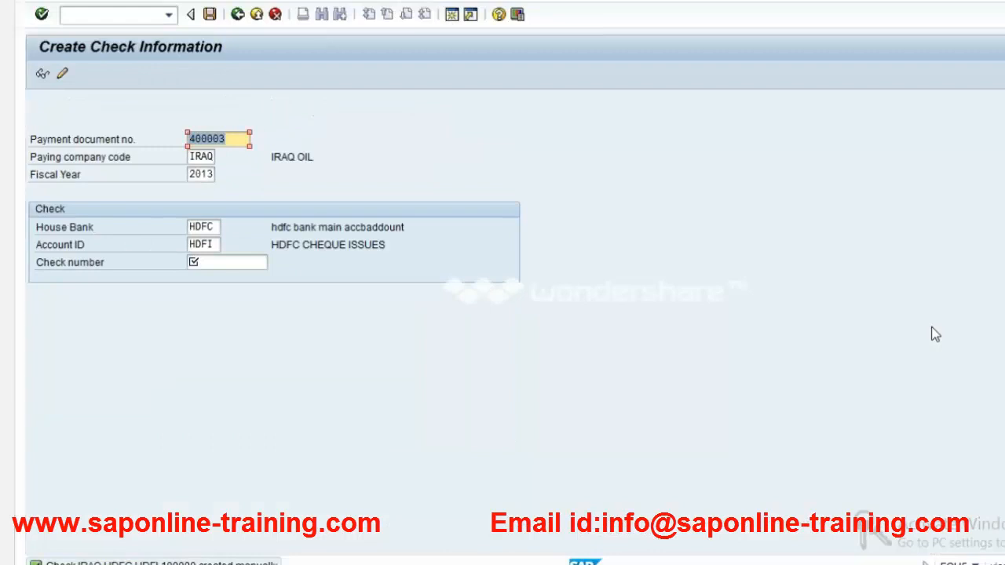
key("alt+Tab")
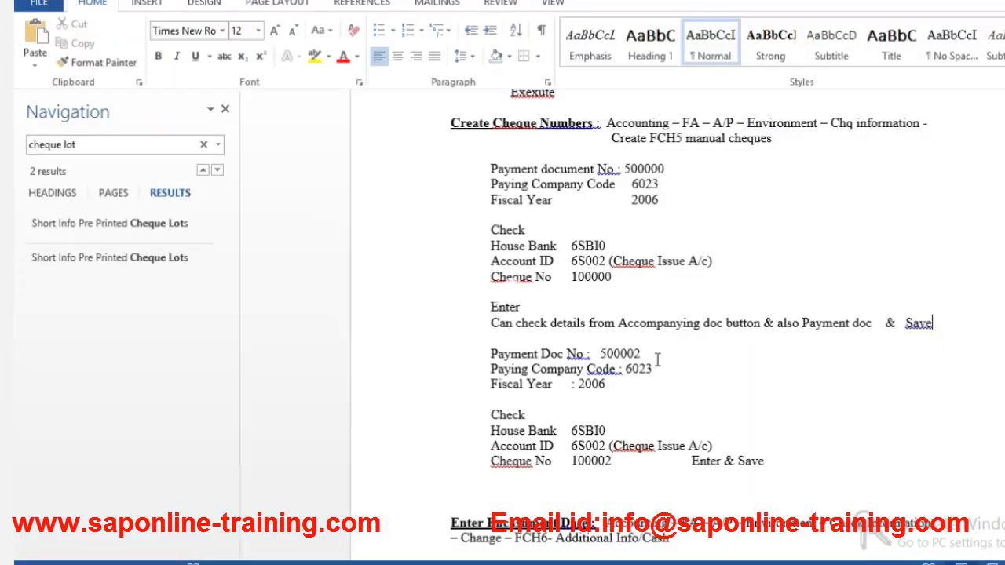
left_click(658, 369)
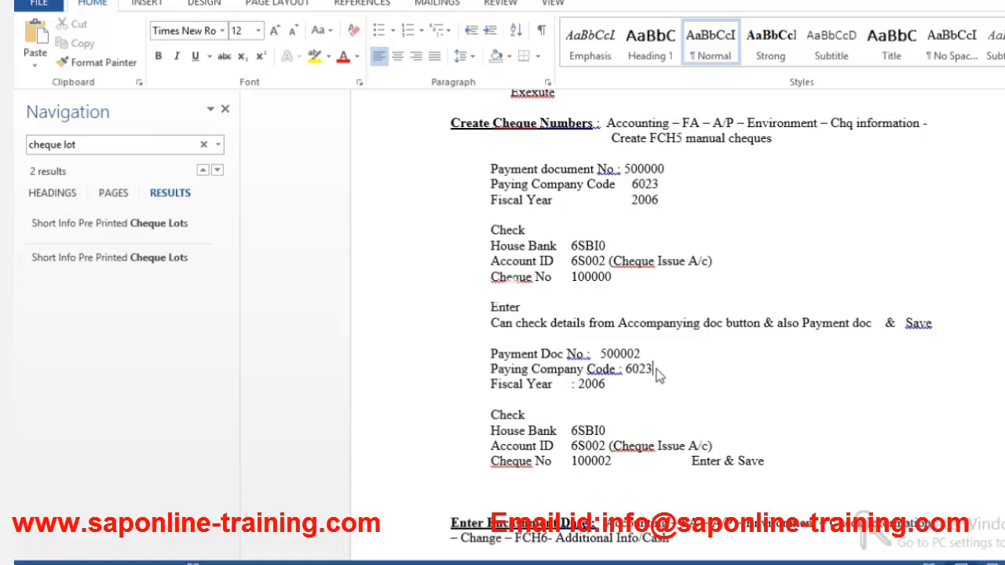
key("alt+Tab")
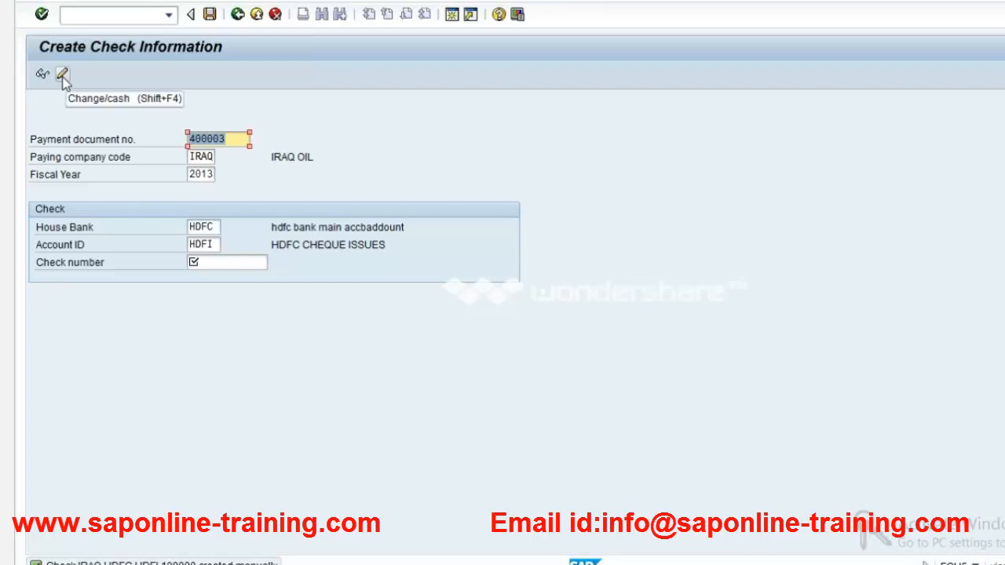
Start transaction FB03 and display document 400003 for company code IRAQ, fiscal year 2013.
left_click(424, 39)
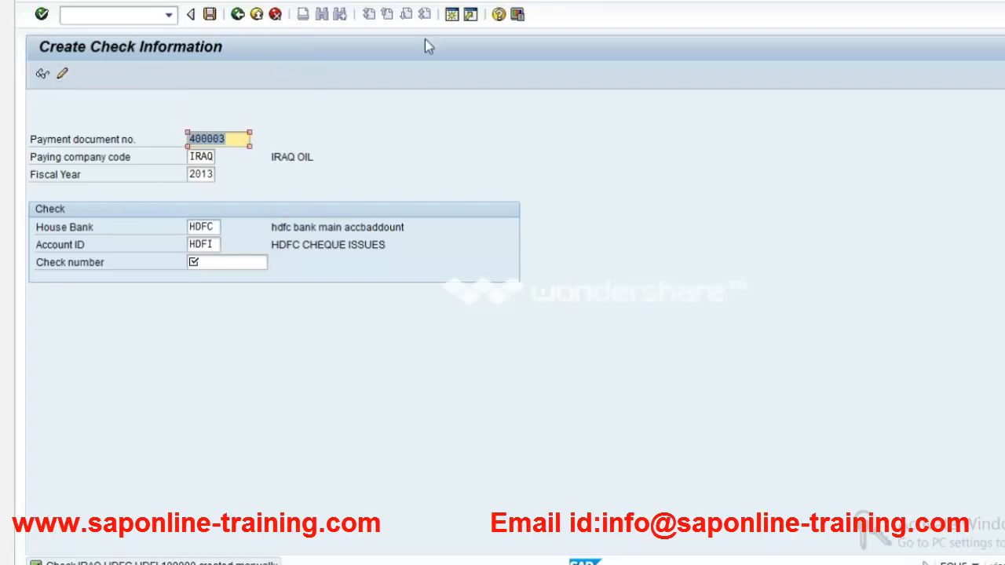
left_click(144, 16)
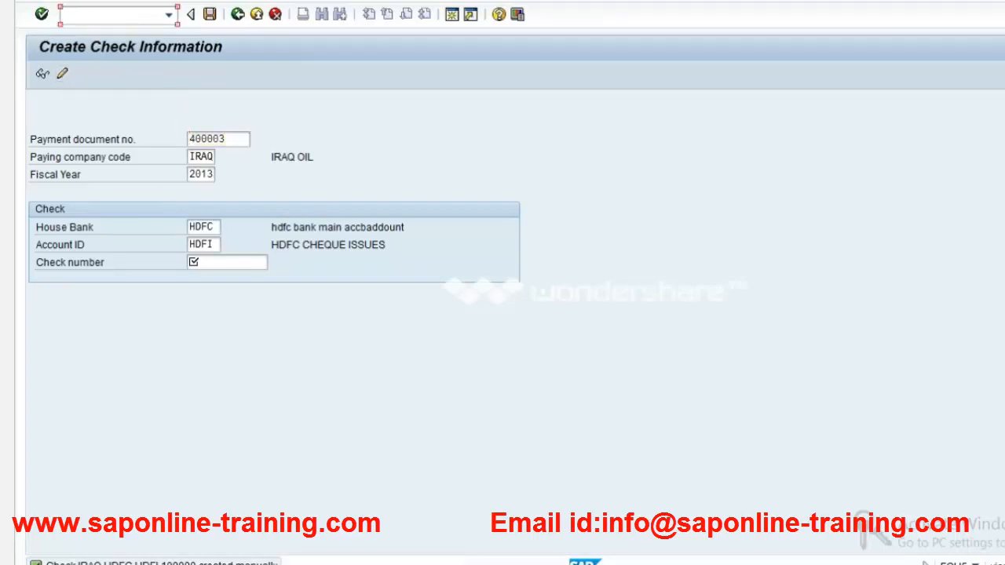
type("/nfb03")
key("Return")
key("Return")
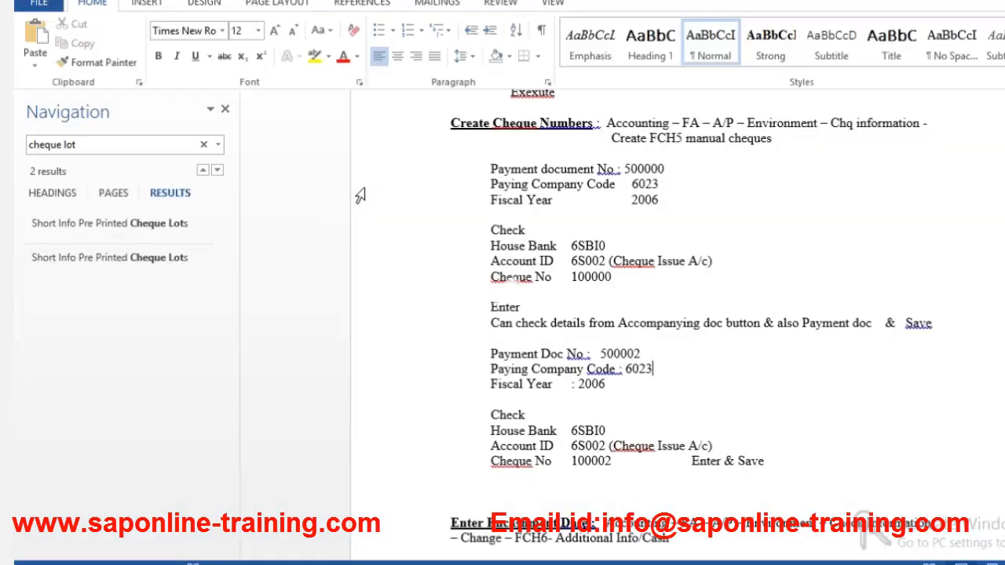
left_click(614, 436)
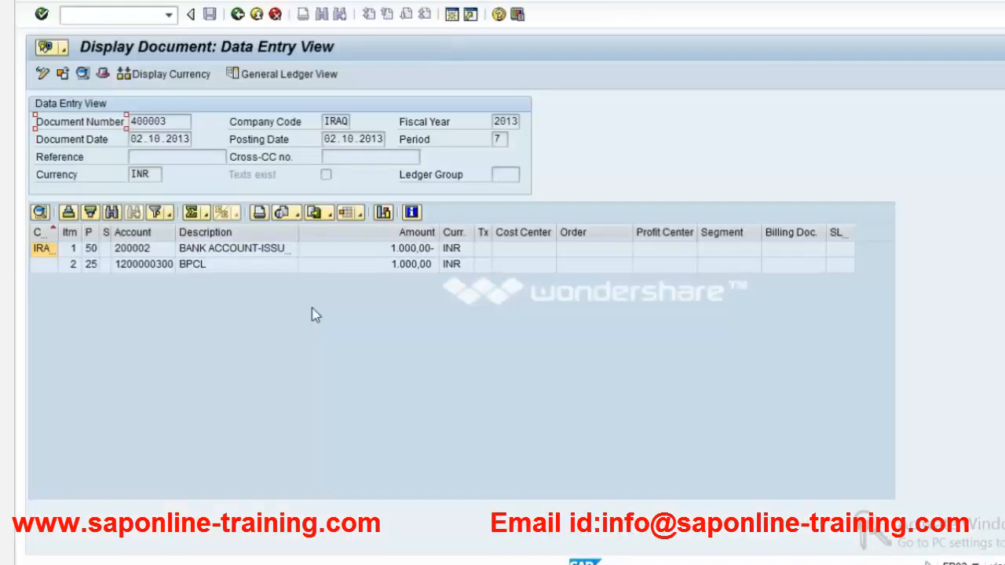
Examine the bank account line item of document 400003 with its additional details and return to the document overview.
double_click(234, 248)
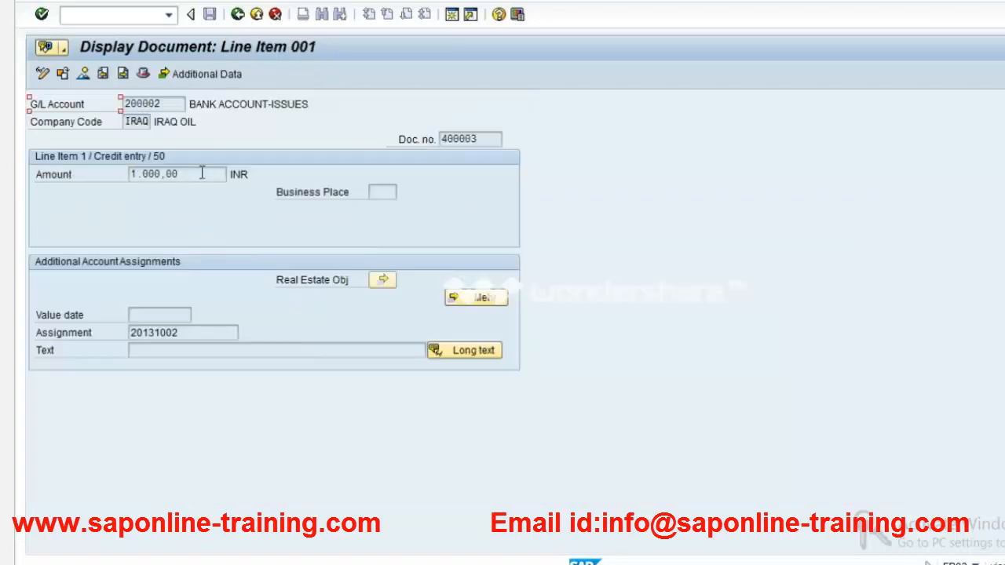
key("alt+Tab")
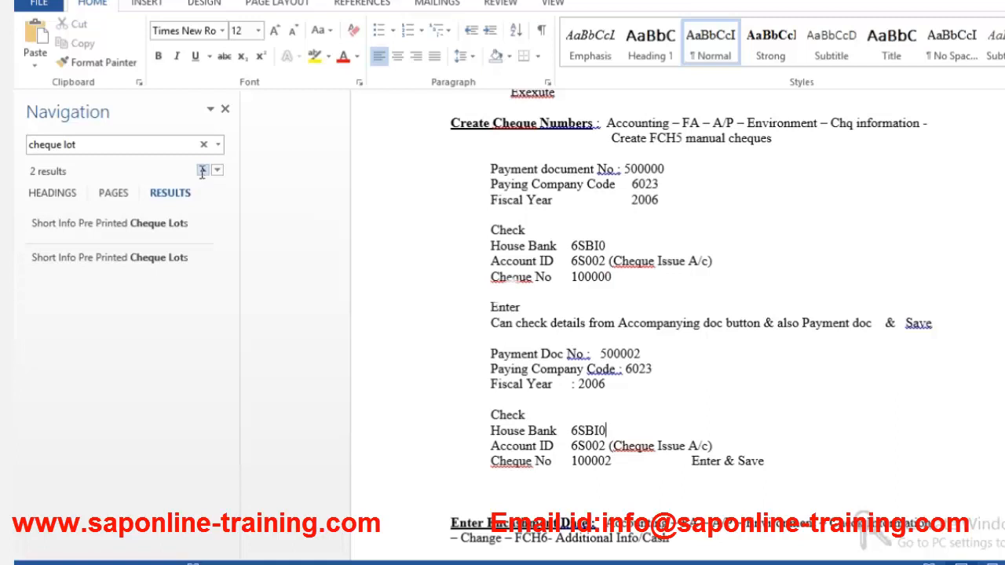
key("alt+Tab")
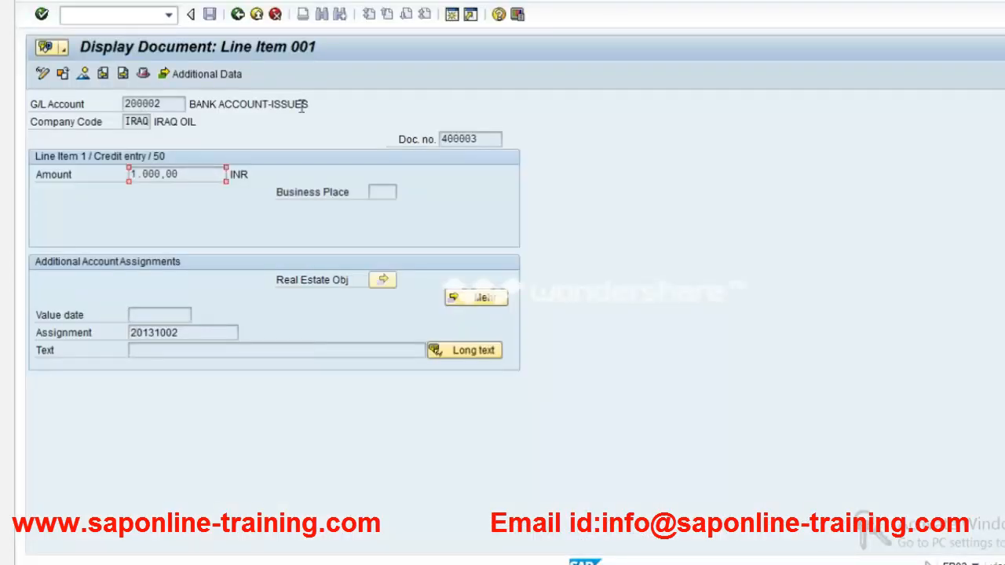
left_click(223, 76)
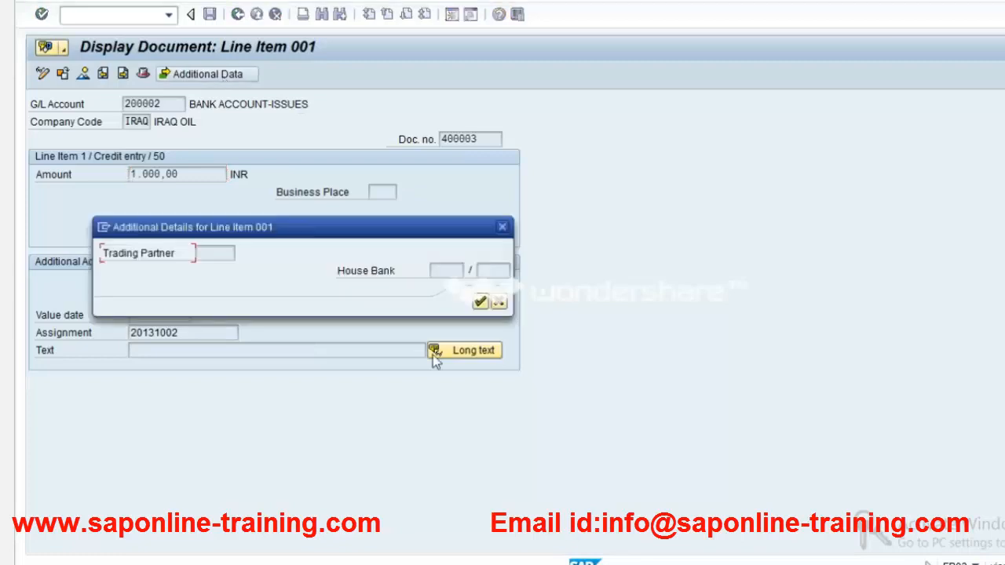
left_click(480, 304)
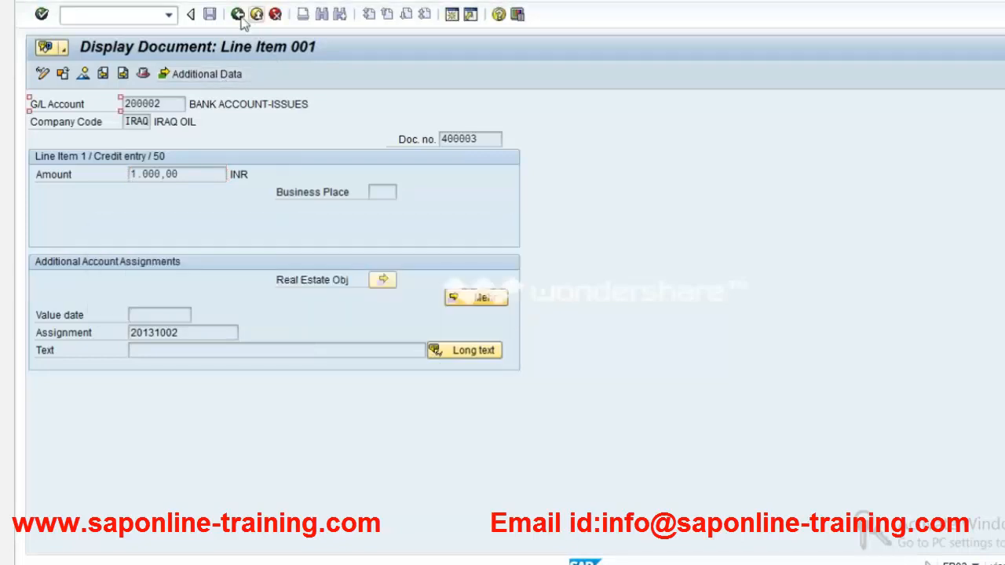
left_click(241, 18)
Read the Word notes on entering the encashment date in FCH6 and return to the SAP document.
key("alt+Tab")
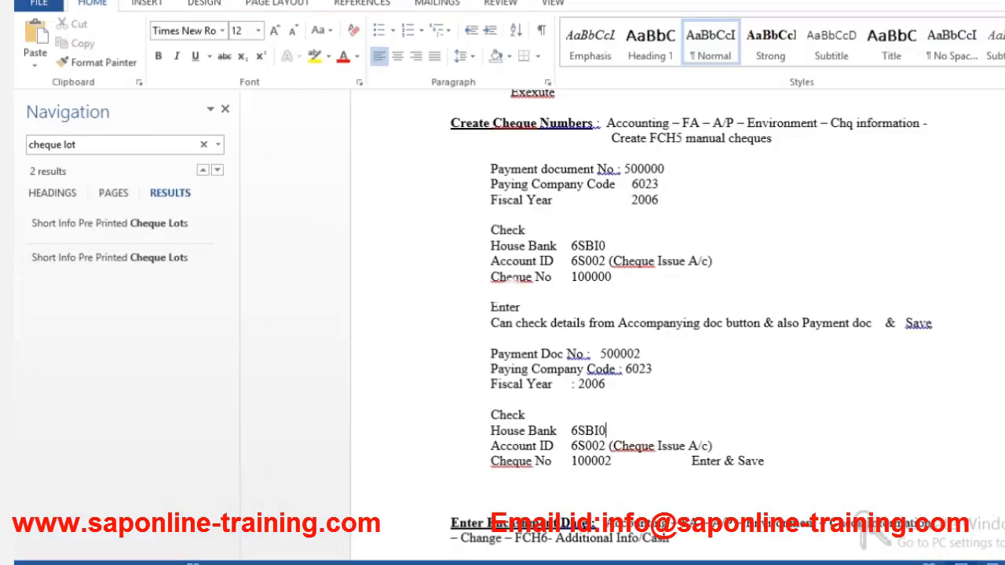
scroll(691, 325, "down", 1)
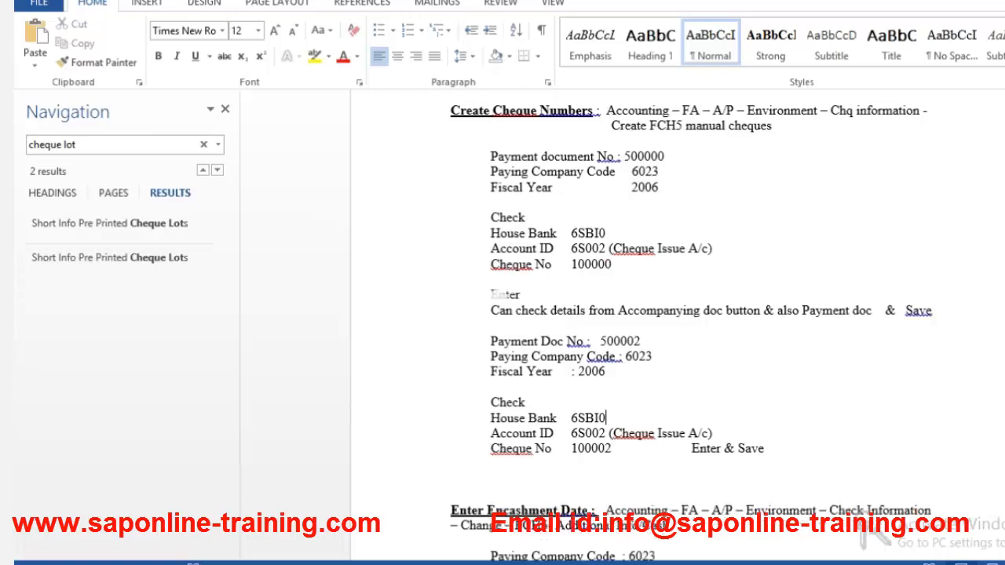
scroll(691, 325, "down", 3)
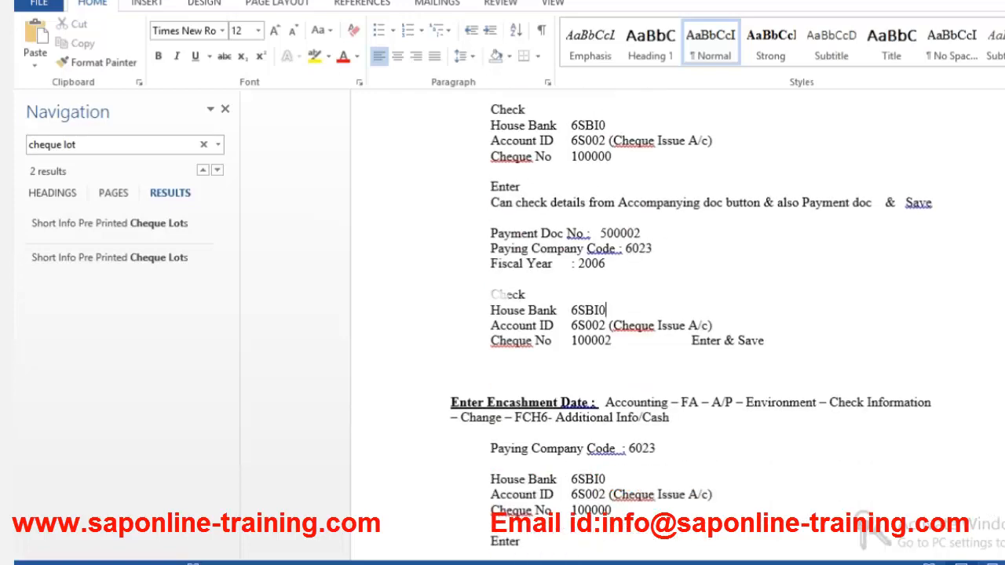
scroll(691, 325, "down", 1)
scroll(691, 325, "down", 1)
key("alt+Tab")
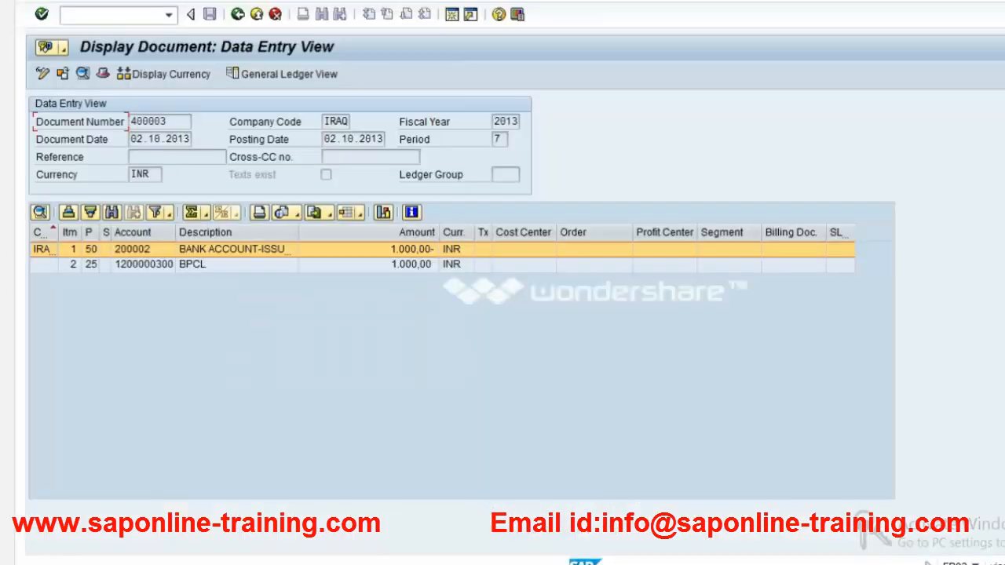
key("alt+Tab")
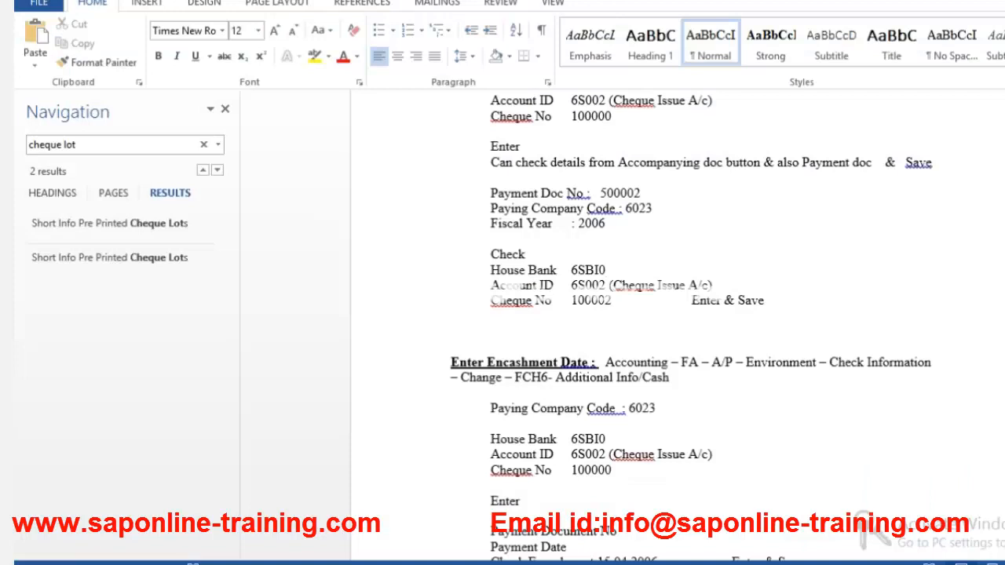
key("alt+Tab")
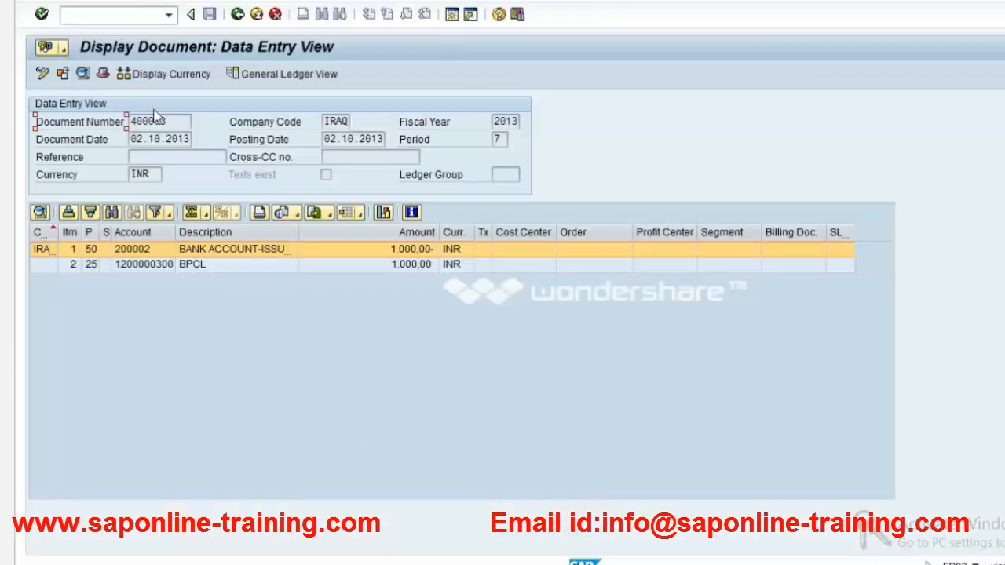
Examine the document in the general ledger view and return to its data entry view.
left_click(288, 76)
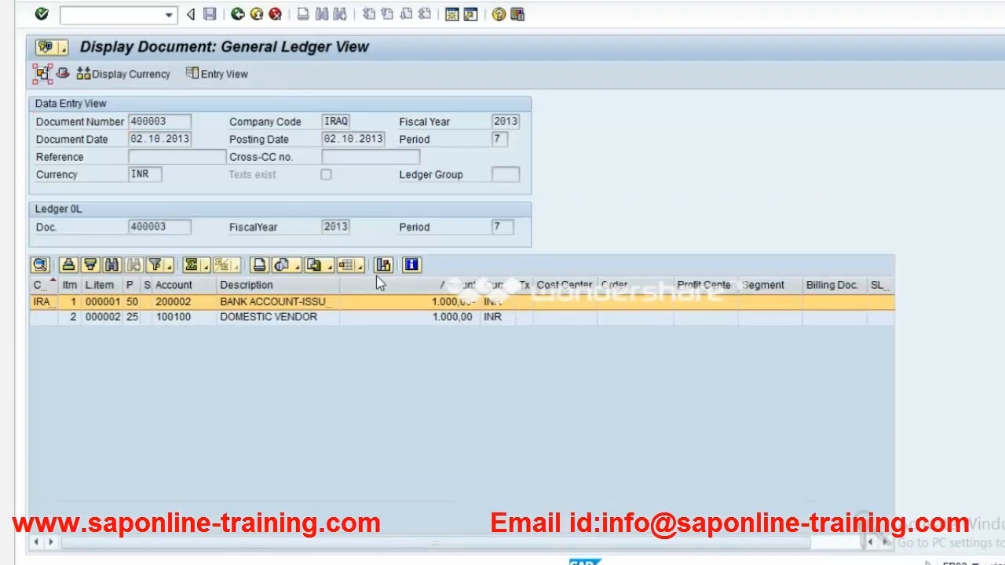
left_click(176, 227)
left_click(228, 76)
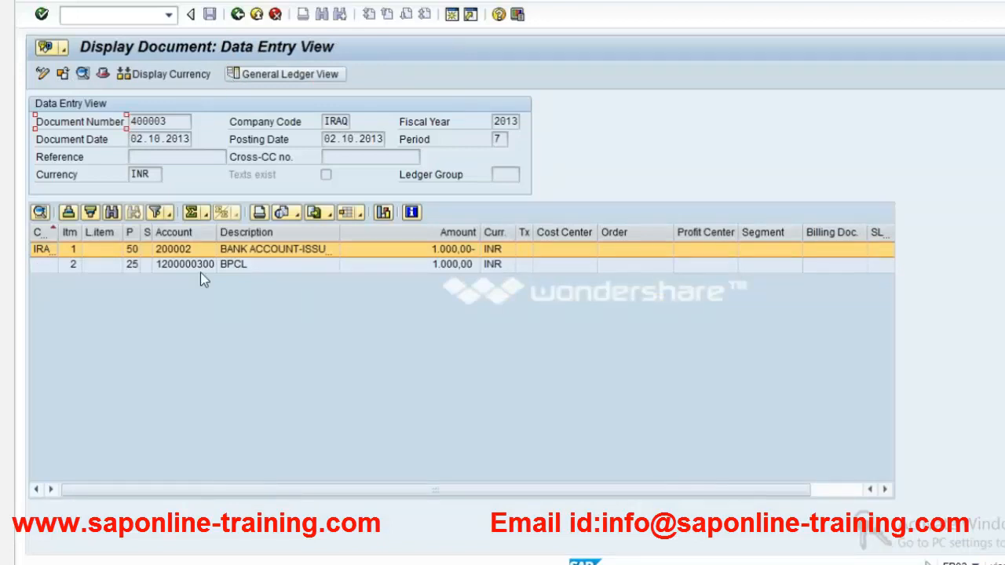
left_click(200, 249)
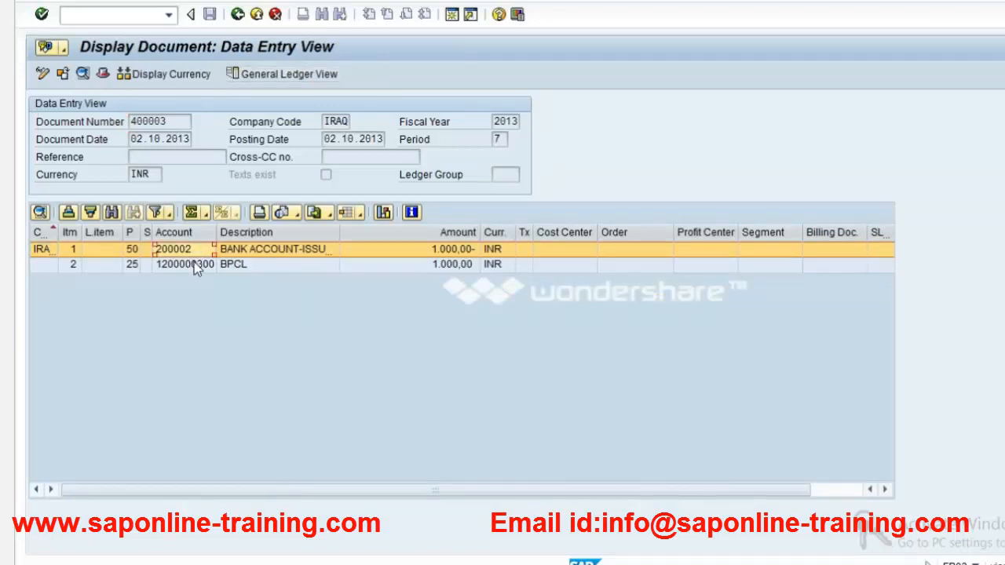
Examine the BPCL vendor line item with its clearing and additional details, and display the bank account line item again.
double_click(194, 264)
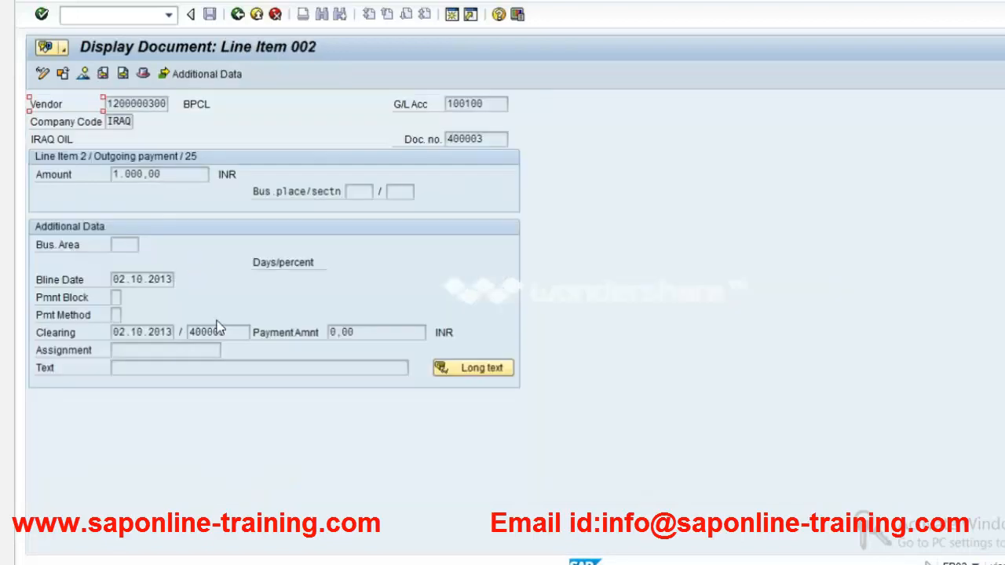
left_click(214, 334)
left_click(206, 74)
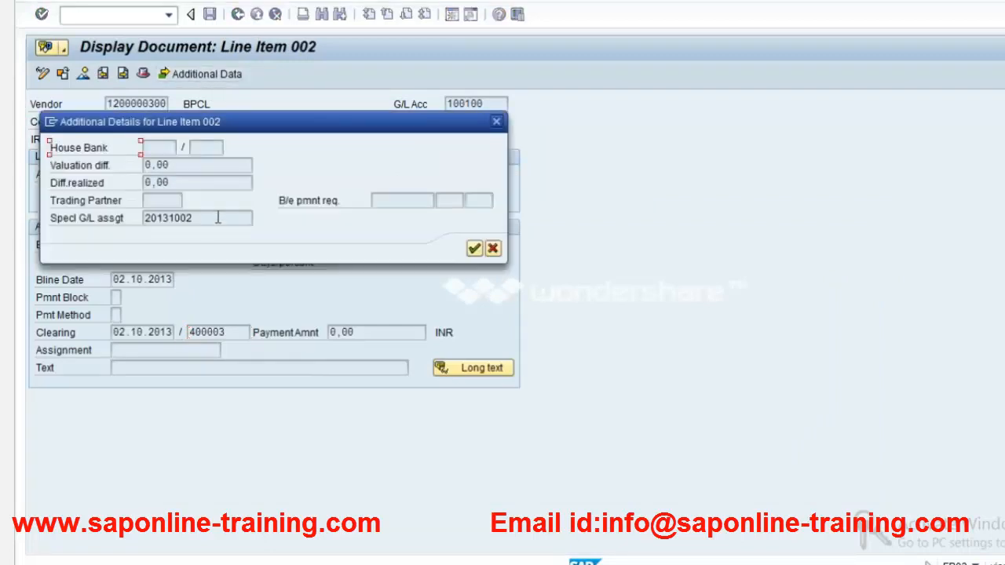
left_click(218, 217)
key("Return")
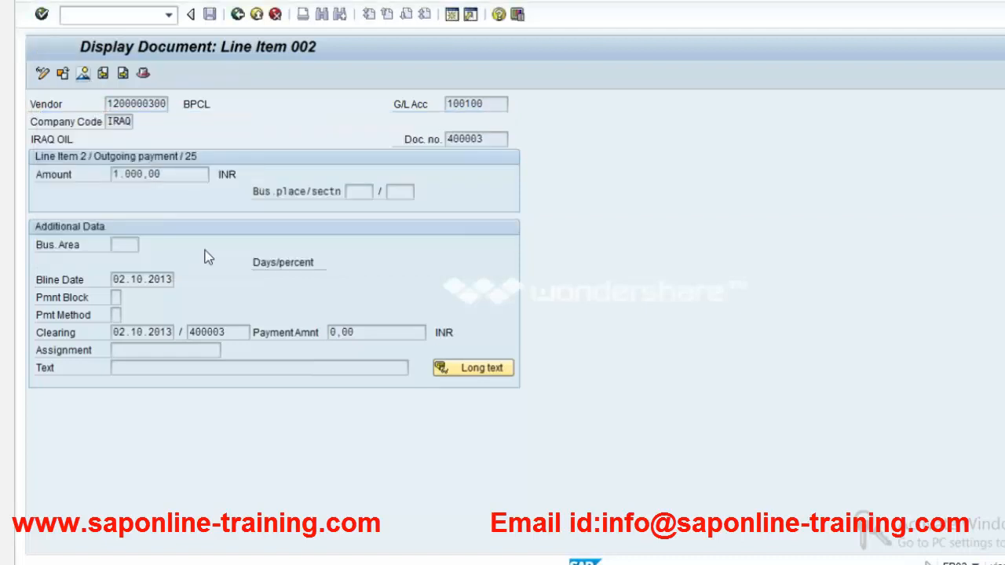
key("F3")
double_click(206, 258)
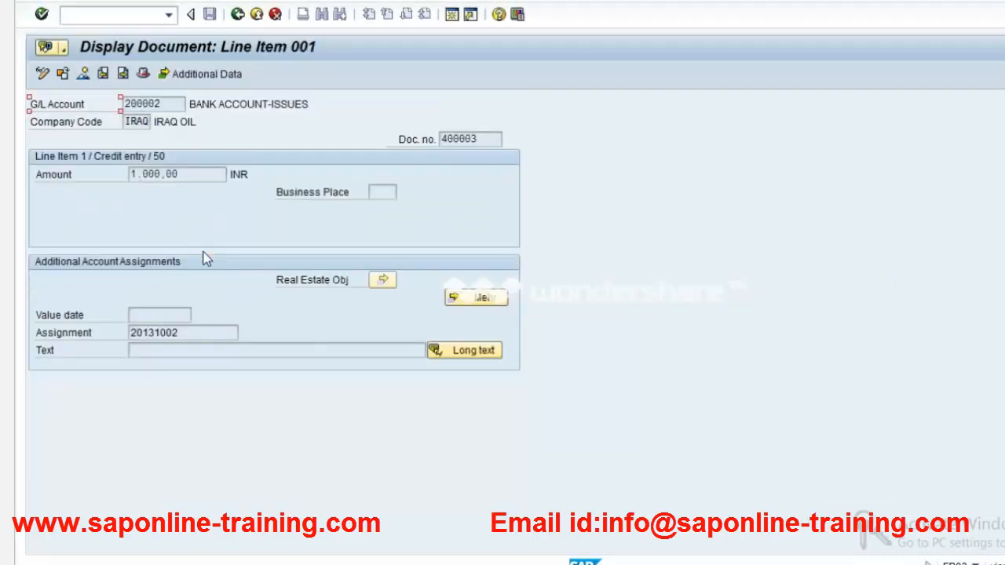
Review the FCH5 manual cheque section of the Word notes, including the second example with payment document 500002 and cheque 100002.
key("alt+Tab")
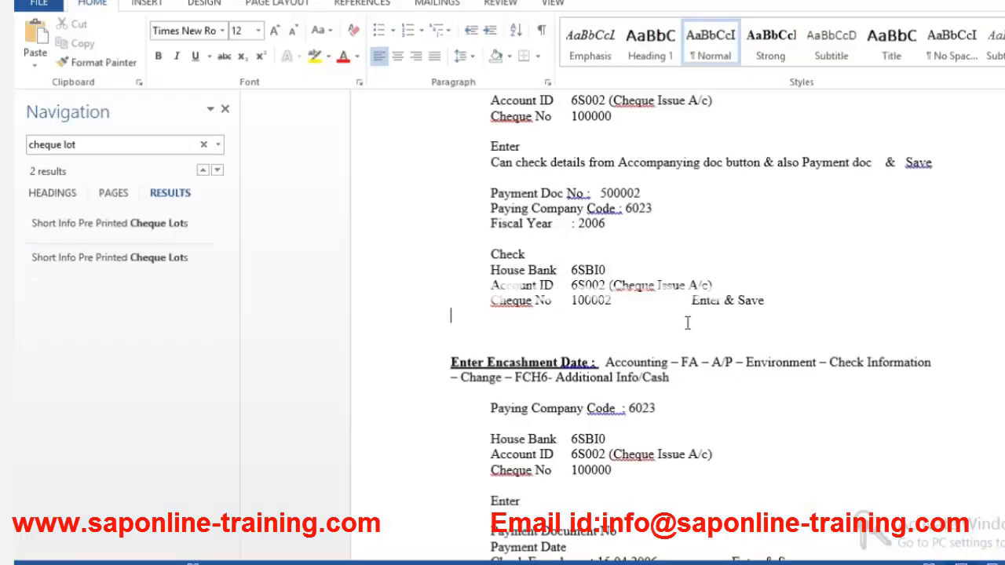
left_click(774, 302)
key("Up")
key("Up")
key("Up")
key("Up")
key("Up")
key("Up")
key("Up")
key("Up")
key("Up")
key("Up")
key("Up")
key("Up")
key("Up")
key("Up")
key("Up")
key("Up")
key("Up")
key("Up")
key("Up")
key("Up")
key("Up")
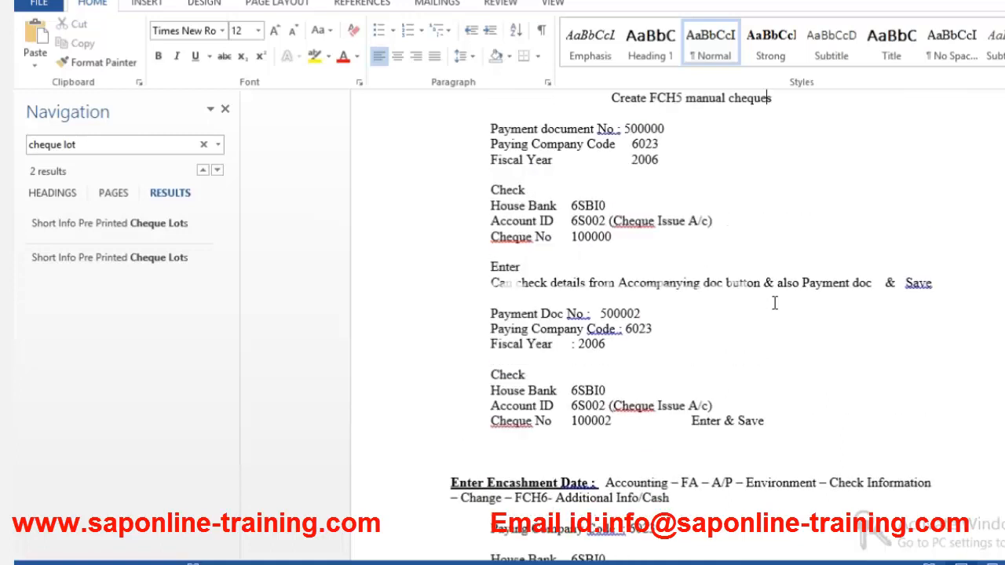
key("Down")
key("Down")
key("Down")
key("Down")
key("Down")
key("Down")
key("Down")
key("Down")
key("Down")
key("Down")
key("Down")
key("Down")
key("Down")
key("Down")
key("Down")
key("Down")
key("Down")
key("Down")
key("Down")
key("Down")
key("Down")
key("Down")
key("Down")
key("Down")
key("Down")
key("Down")
left_click_drag(677, 356, 501, 316)
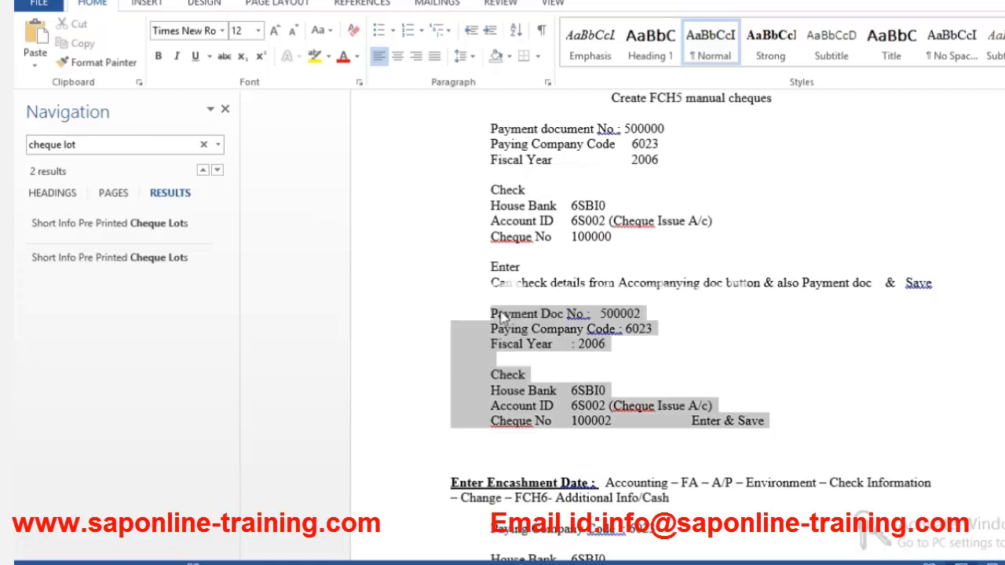
left_click(499, 315)
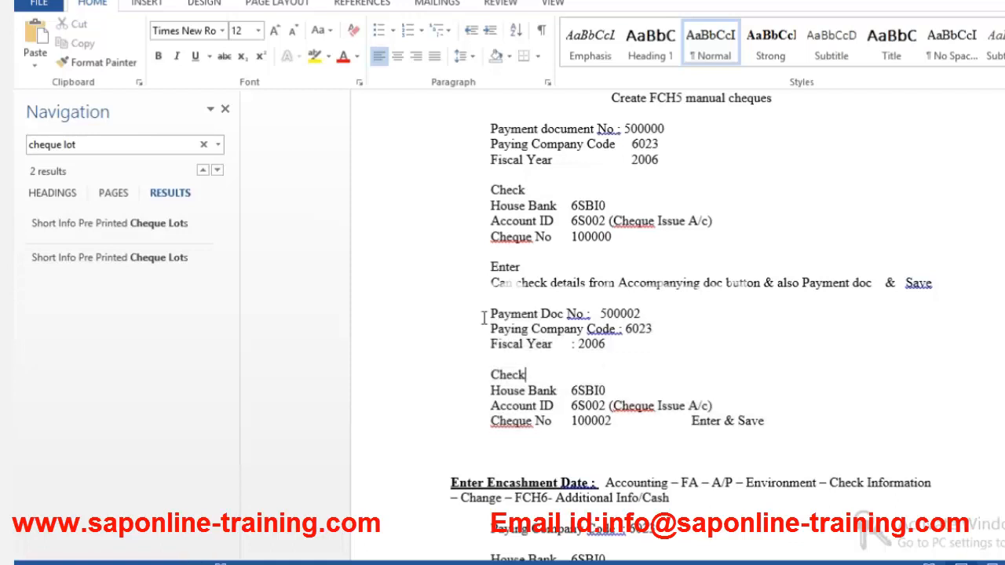
Review the sample entries for creating FCH5 manual cheques in the notes against the posted document's line item.
left_click(620, 381, "shift")
left_click(784, 433, "shift")
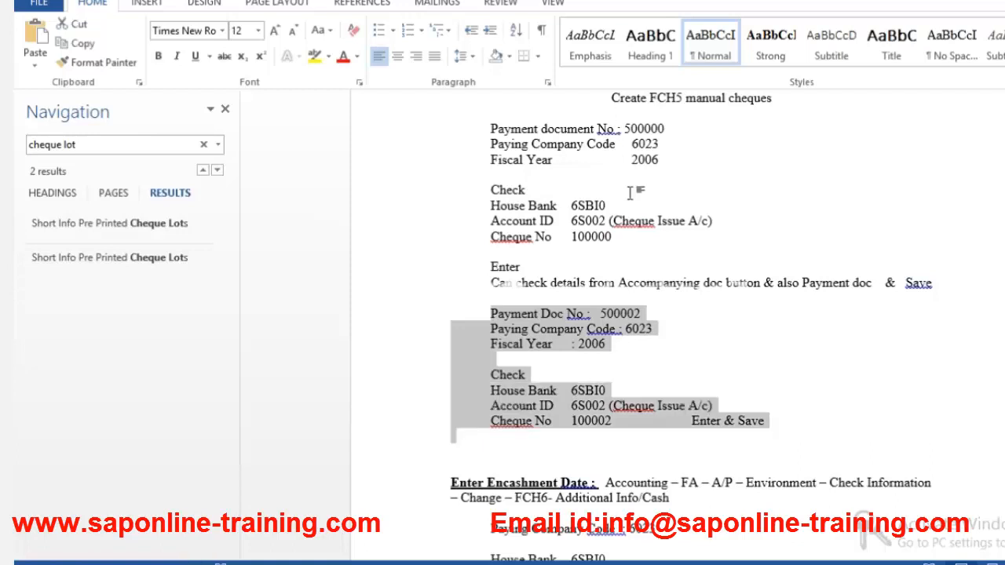
left_click(581, 194)
double_click(398, 164)
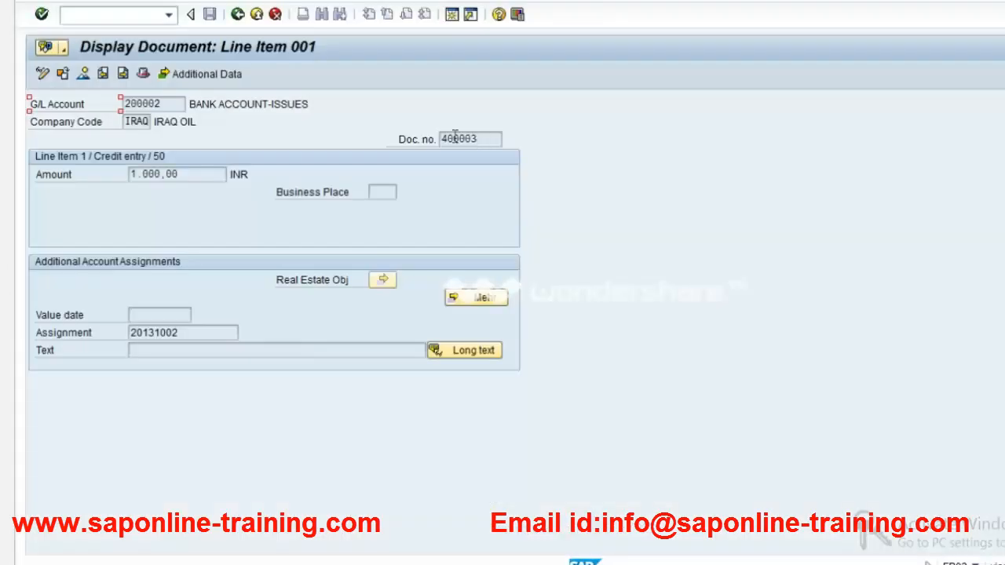
left_click(442, 140)
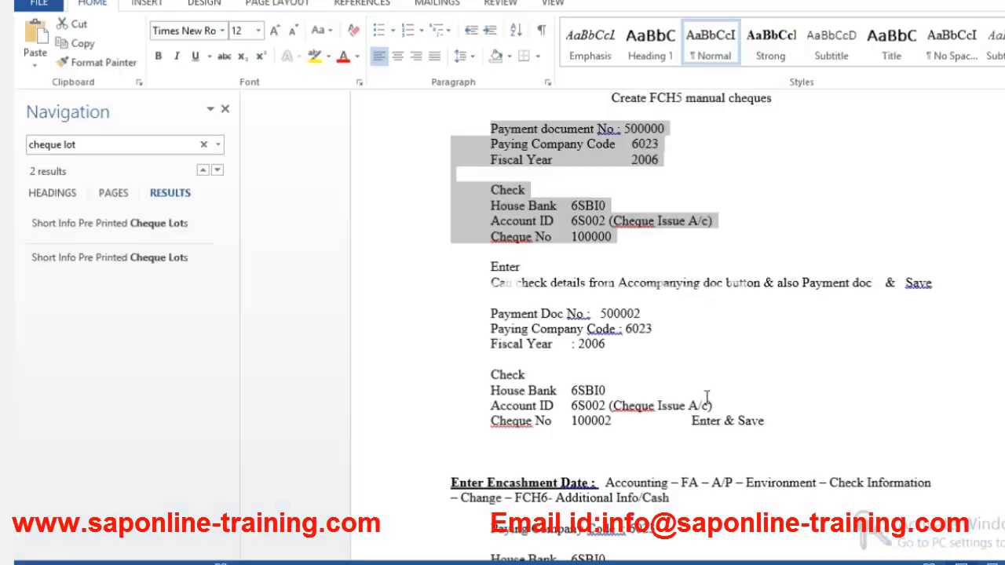
left_click(705, 394)
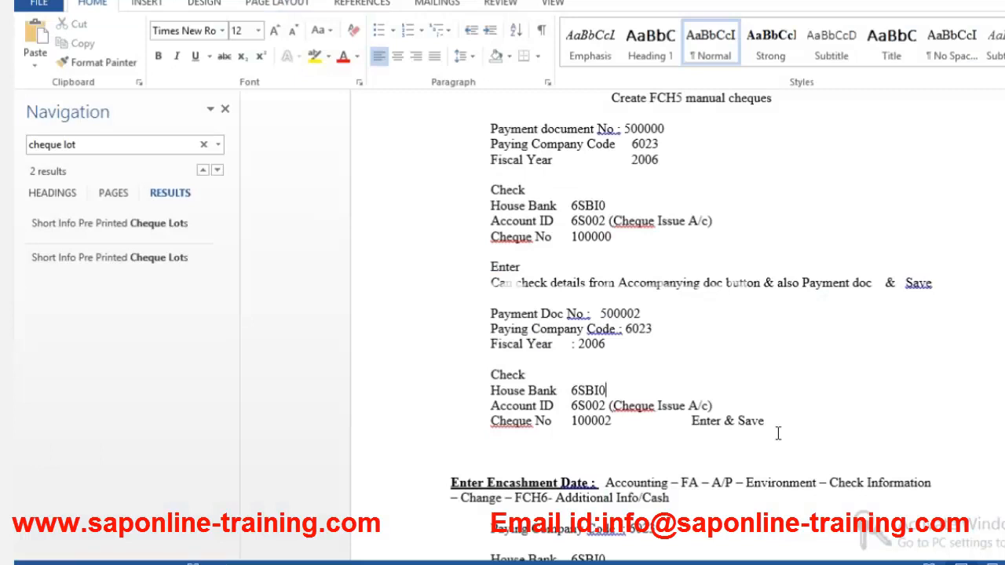
left_click(778, 433)
left_click(506, 322, "shift")
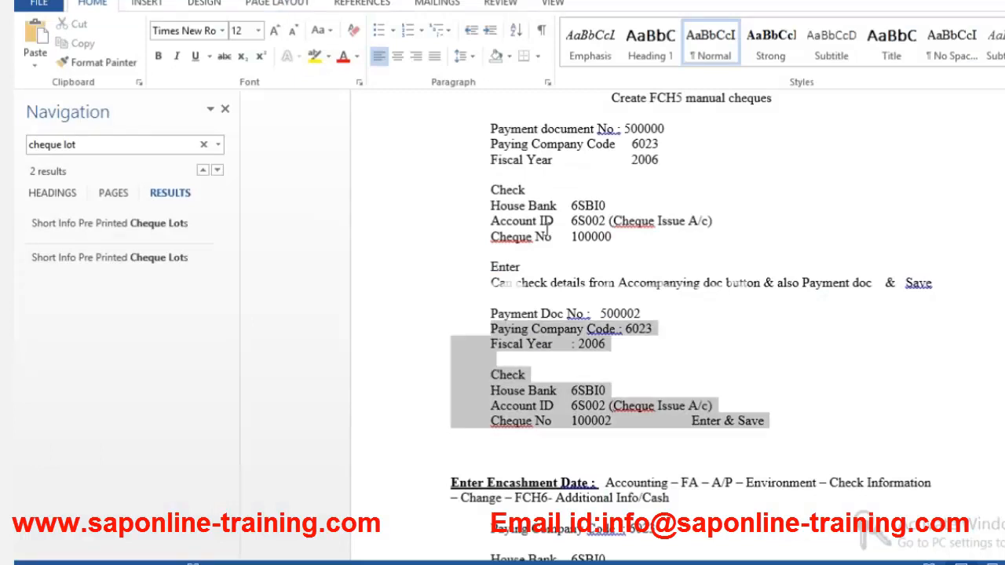
left_click(554, 179)
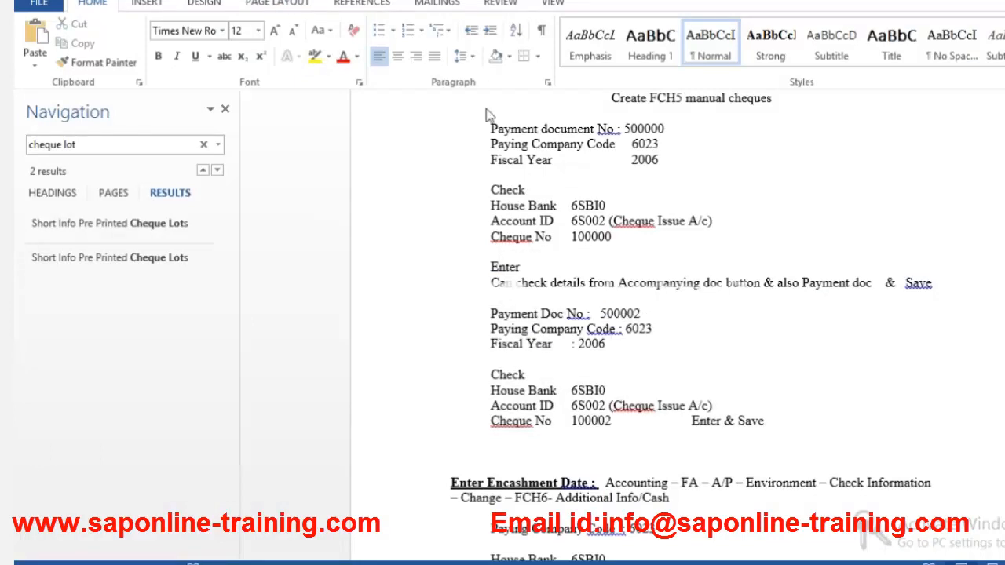
left_click_drag(489, 118, 756, 226)
left_click(753, 222)
Find the Enter Encashment Date section in the notes and look up its transaction code.
scroll(691, 326, "down", 3)
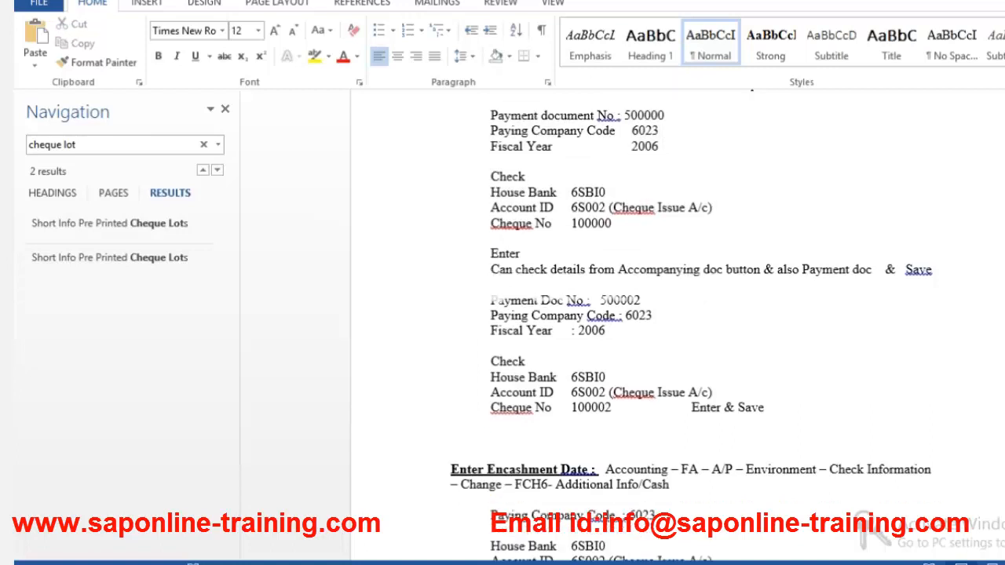
scroll(675, 326, "down", 3)
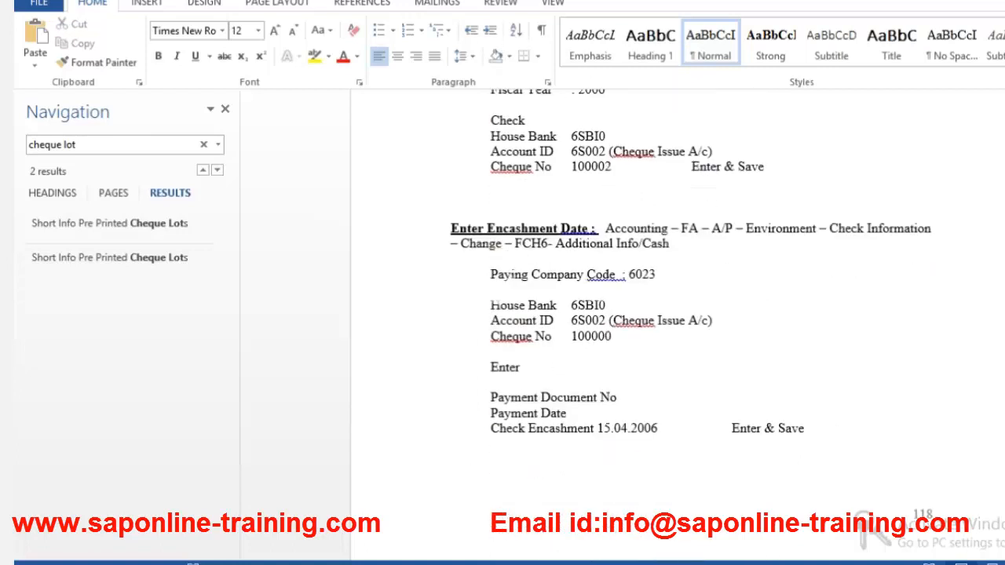
scroll(751, 294, "down", 2)
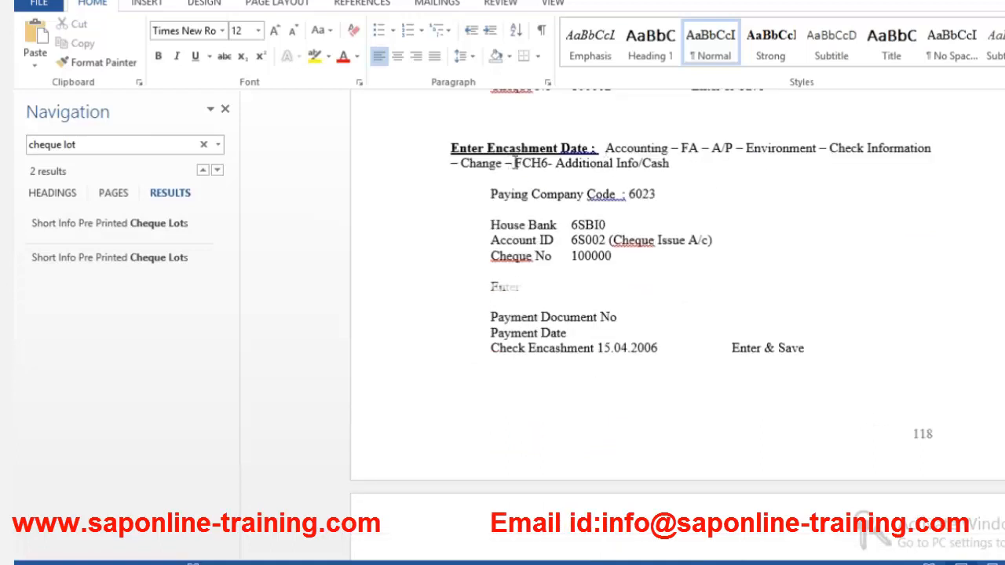
double_click(552, 163)
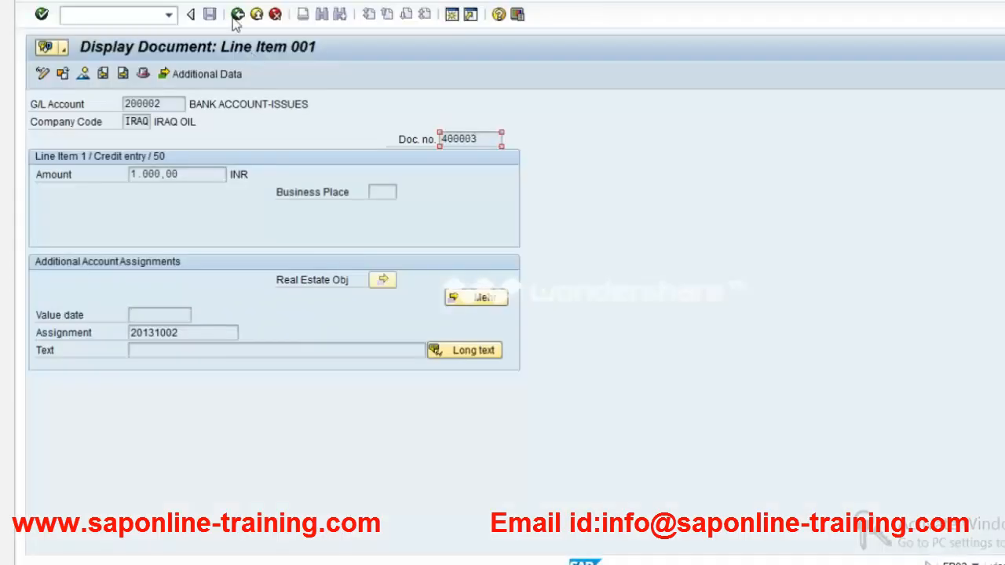
Leave the document display in SAP and return to the Check Information area of the SAP Easy Access menu.
left_click(234, 18)
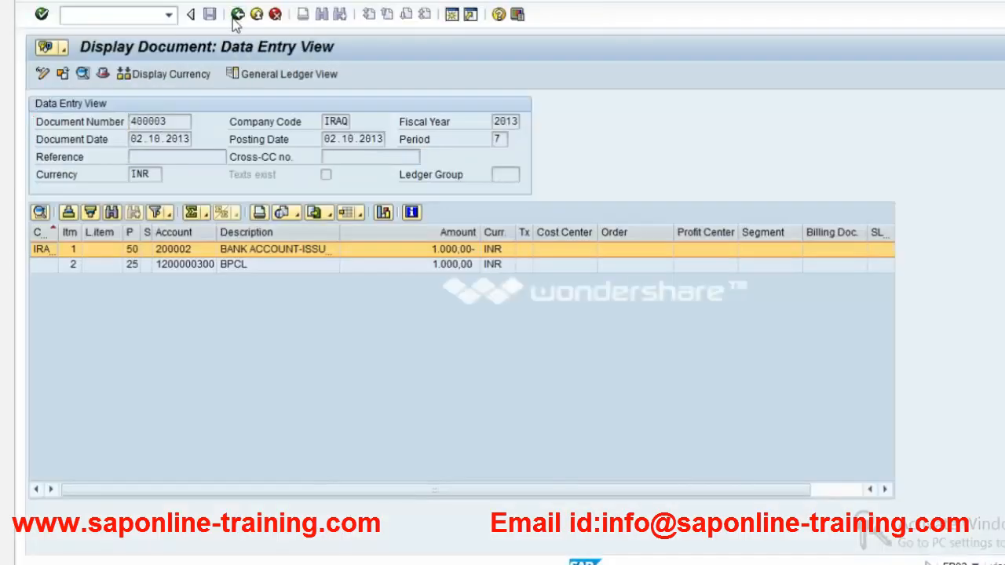
left_click(235, 17)
left_click(235, 18)
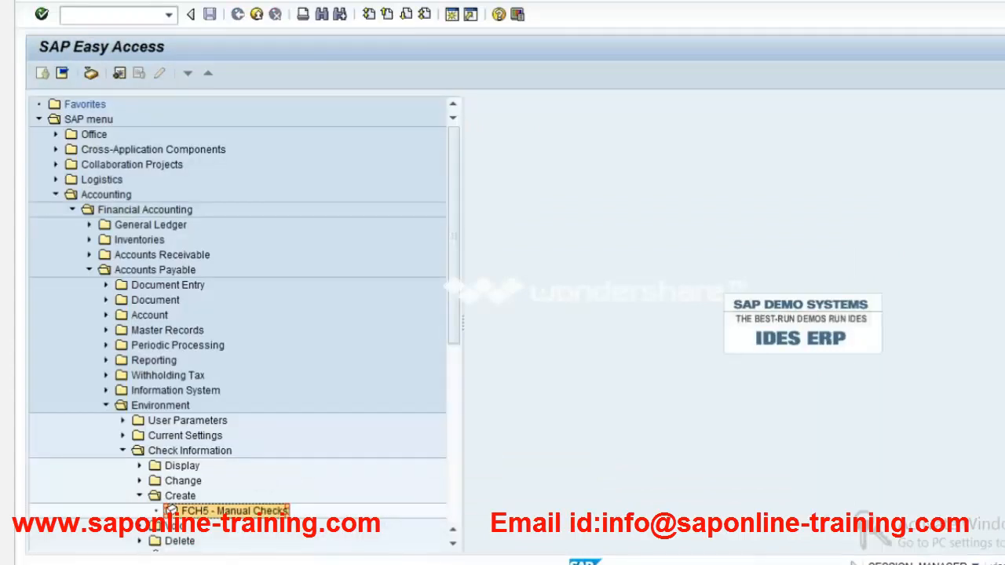
scroll(460, 549, "down", 3)
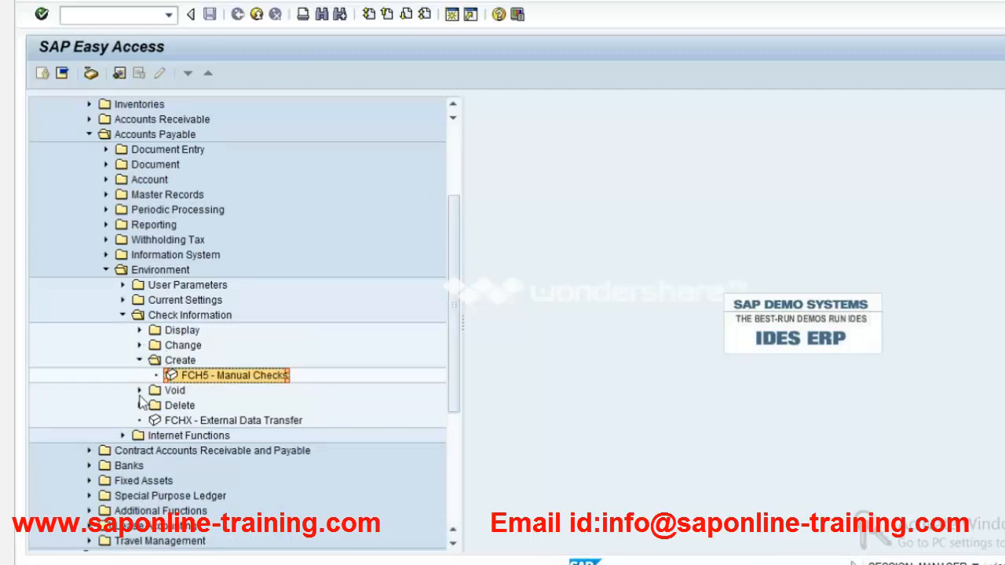
Check the encashment menu path in the notes and expand the Change folder under Check Information in SAP.
key("alt+Tab")
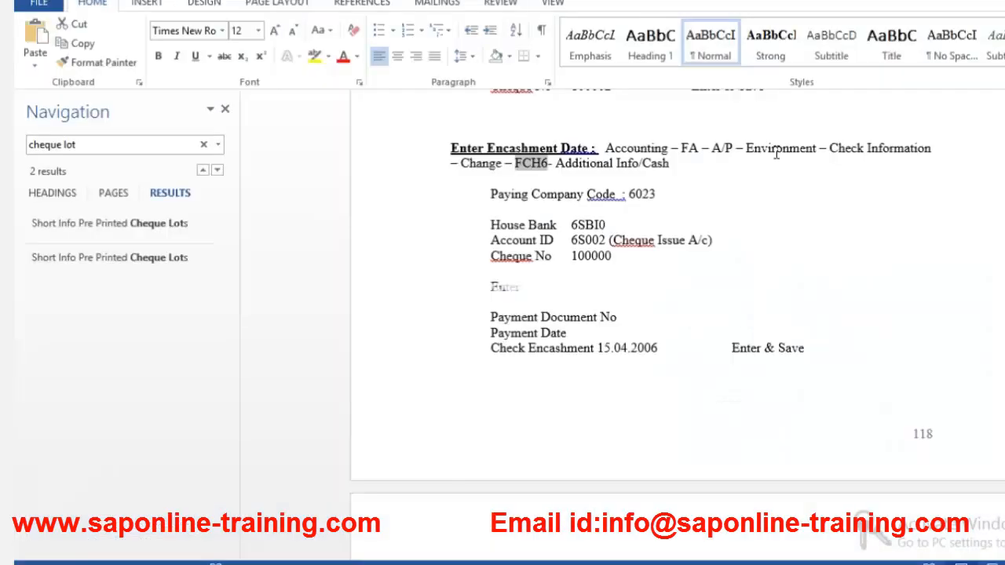
left_click(775, 151)
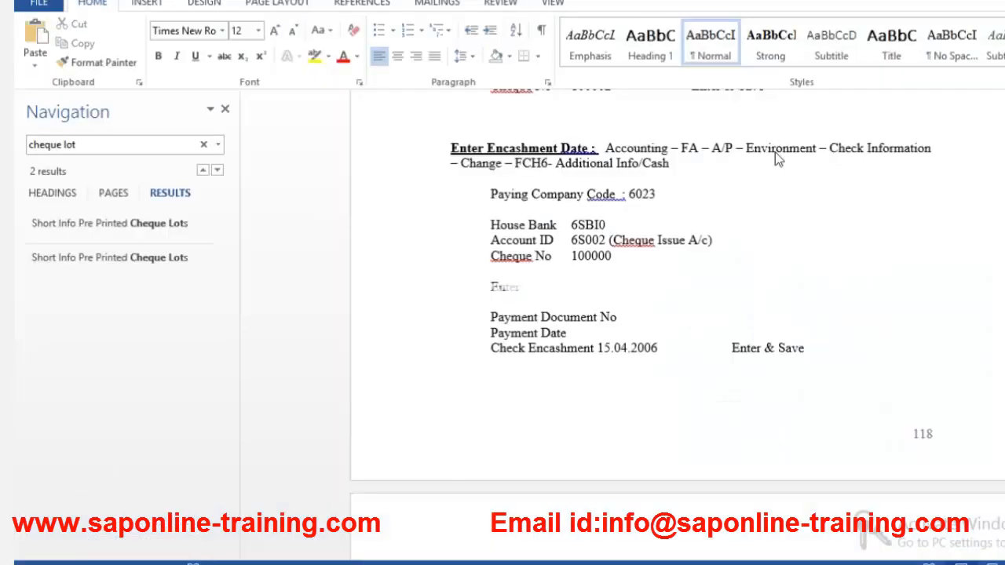
key("alt+Tab")
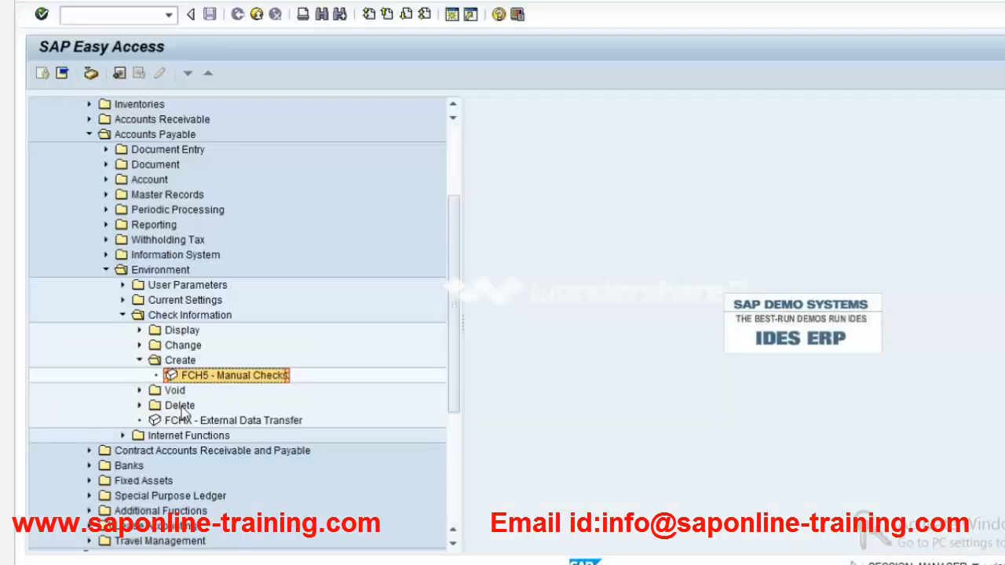
left_click(140, 345)
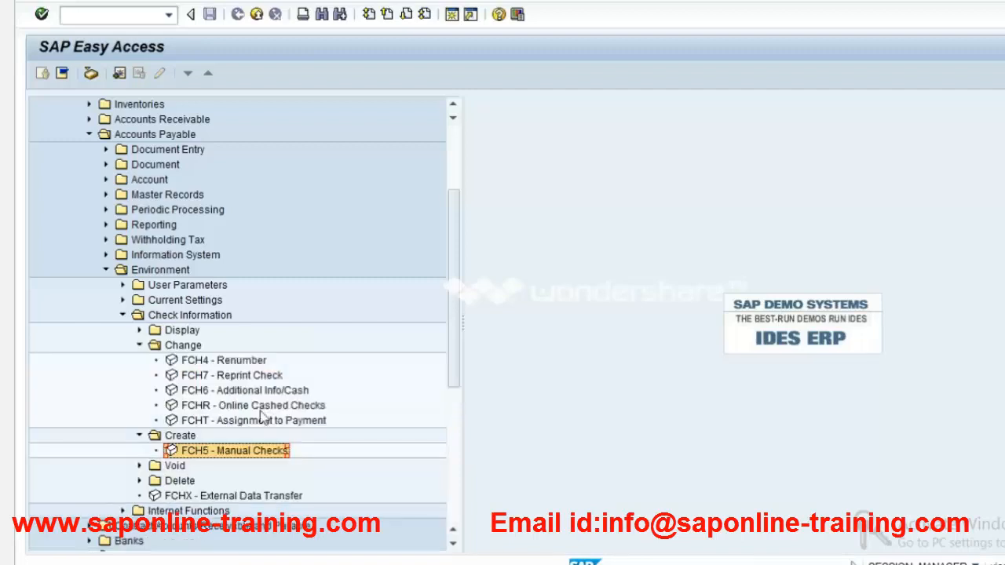
Verify the transaction name in the notes and start FCH6 - Additional Info/Cash.
key("alt+Tab")
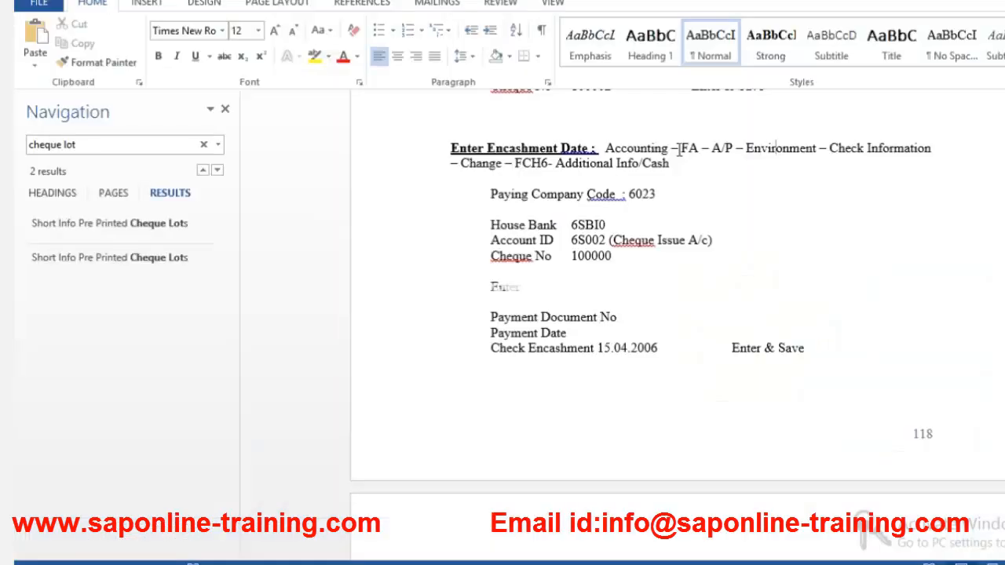
left_click(633, 165)
key("alt+Tab")
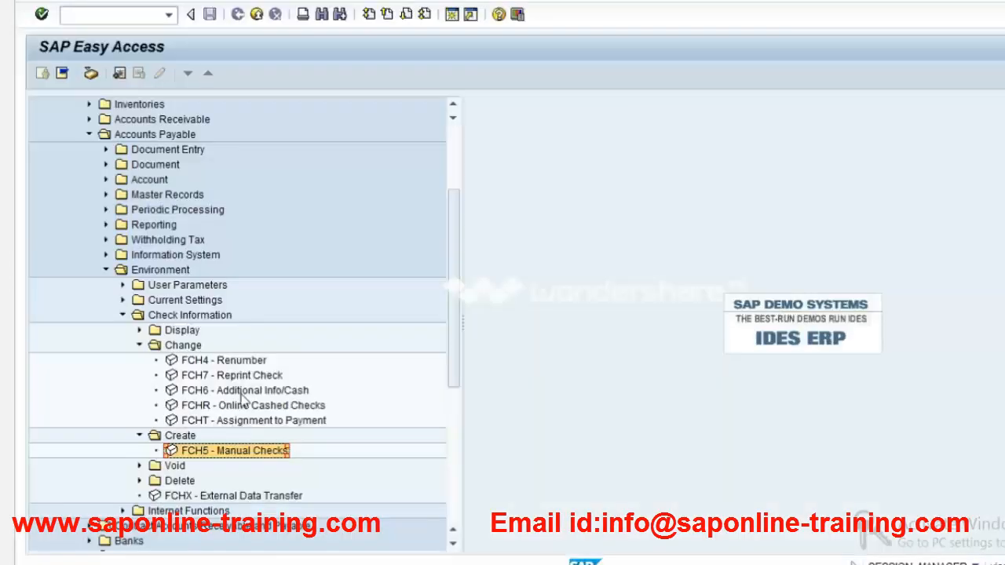
left_click(243, 391)
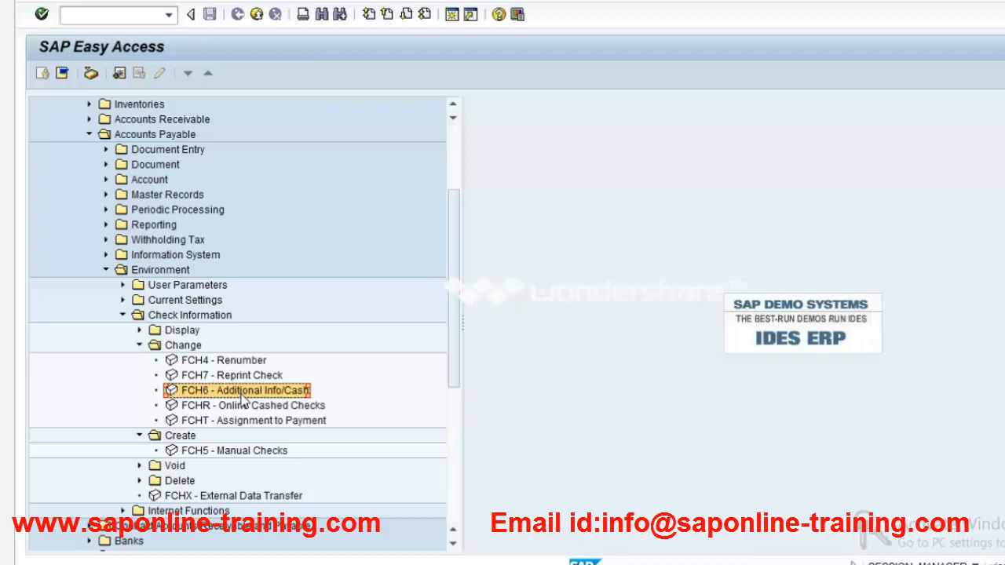
double_click(241, 392)
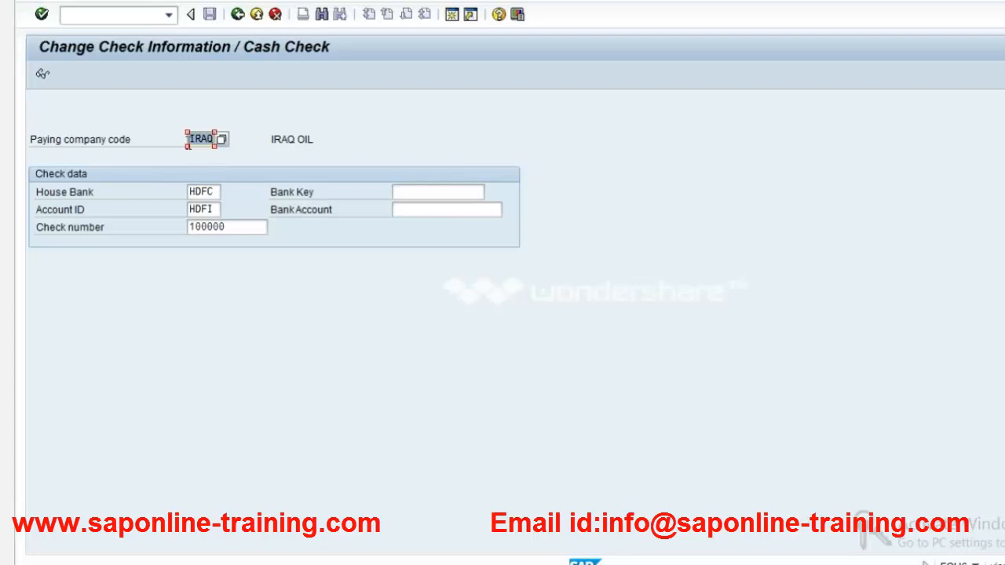
Compare the prefilled house bank, account ID and check number with the notes and try to proceed with the check data.
left_click(210, 194)
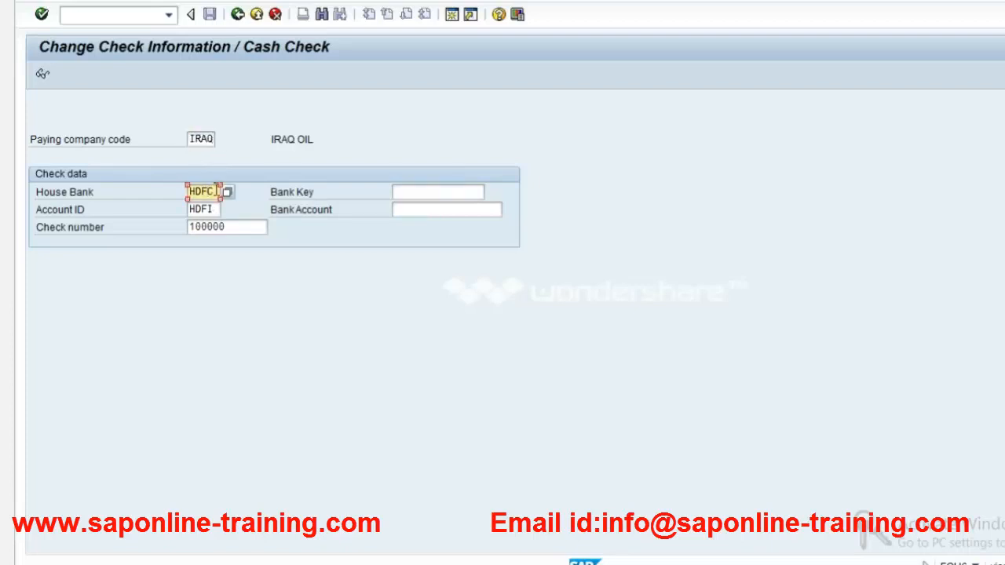
left_click(217, 204)
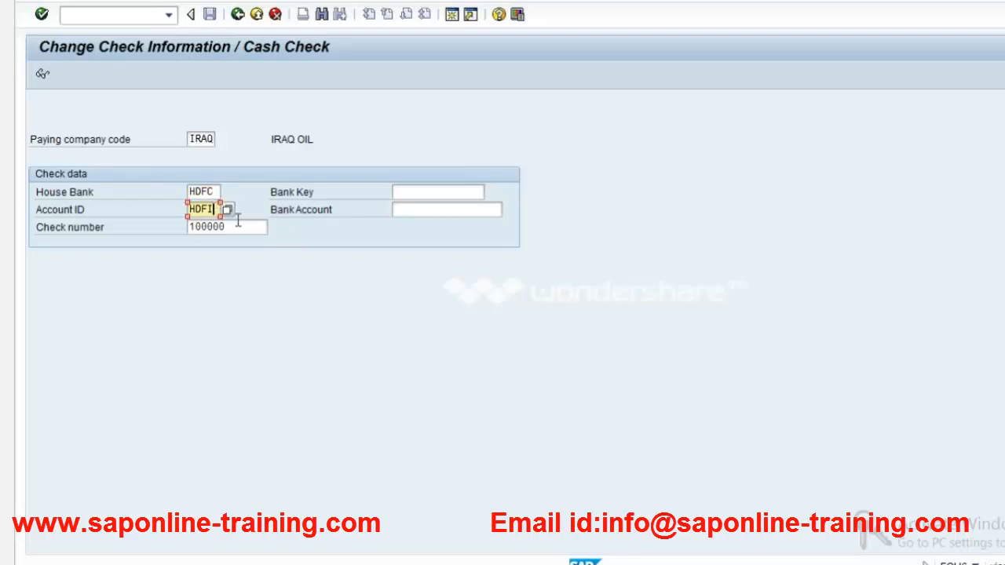
left_click(240, 222)
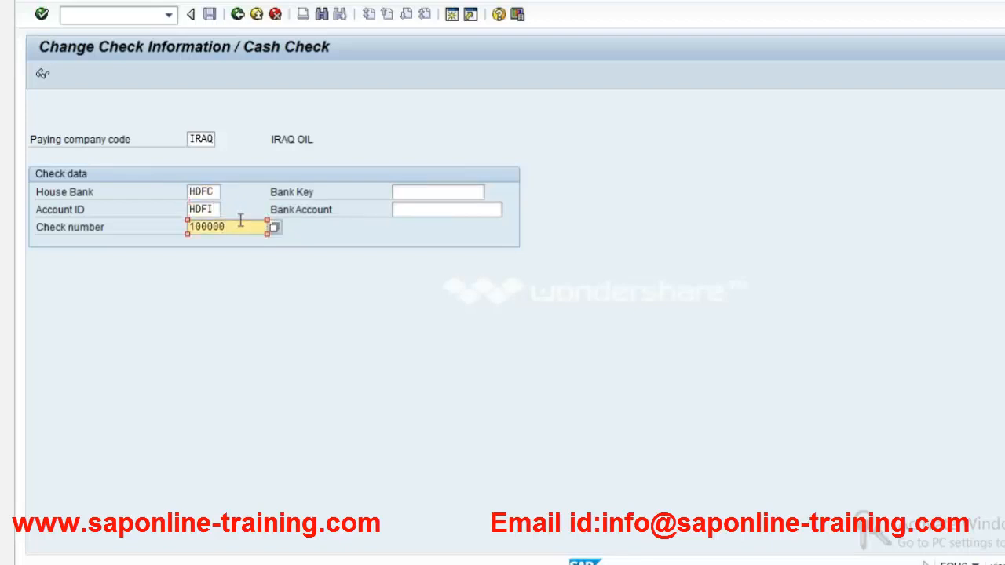
key("alt+Tab")
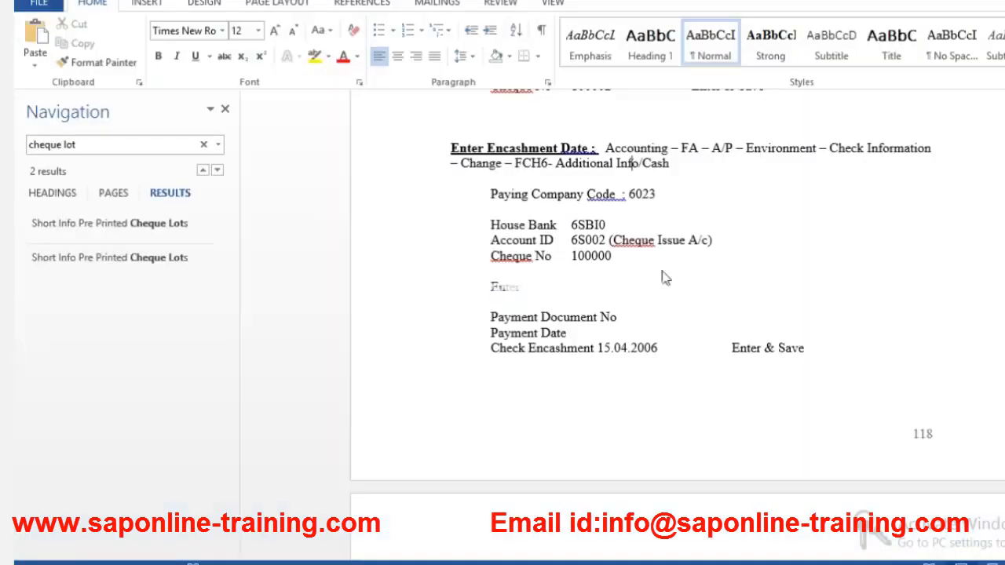
key("alt+Tab")
key("alt+Tab")
left_click(530, 289)
key("alt+Tab")
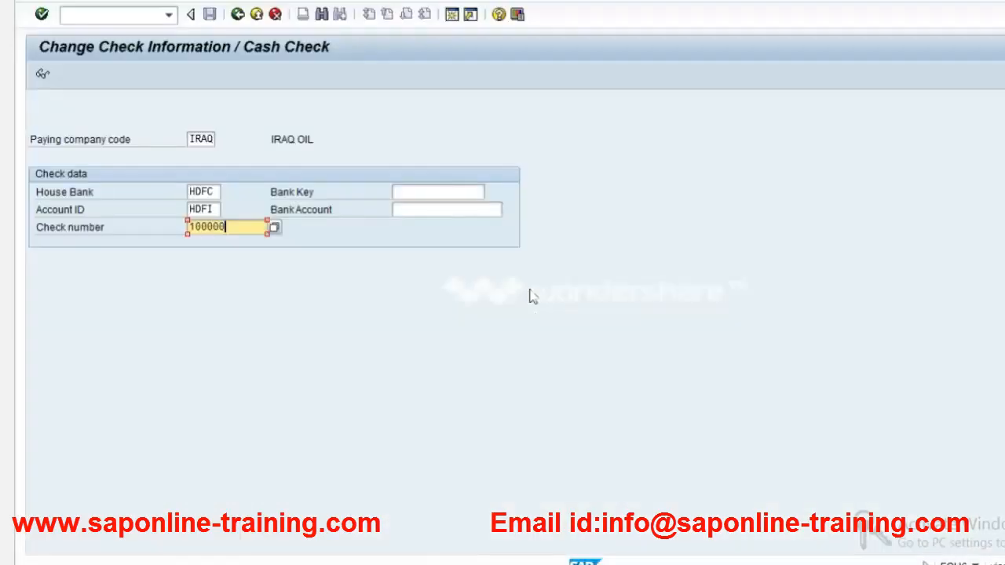
key("Return")
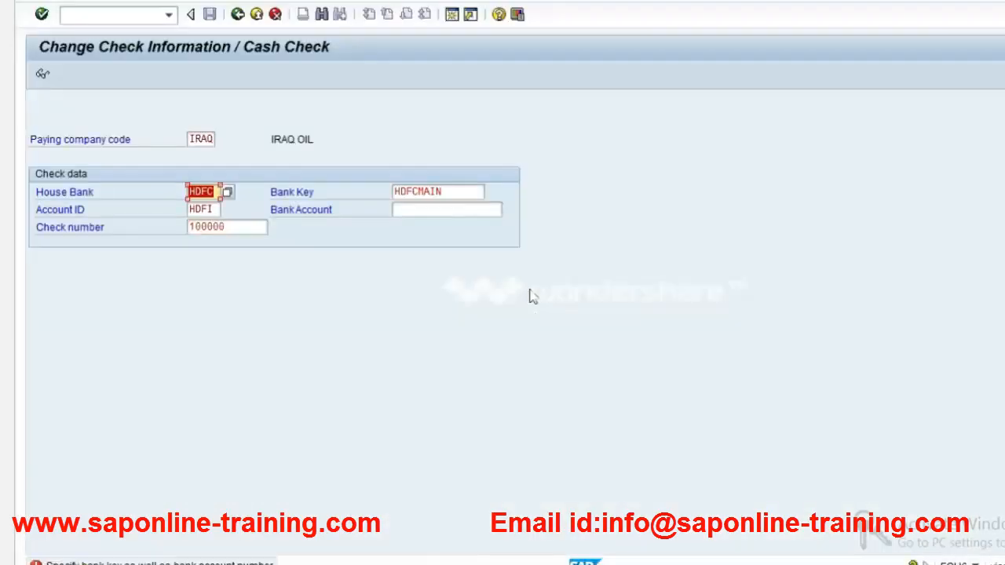
Switch to the Display IMG session, open Define House Banks for company code IRAQ and show the bank accounts of house bank HDFC.
left_click(464, 204)
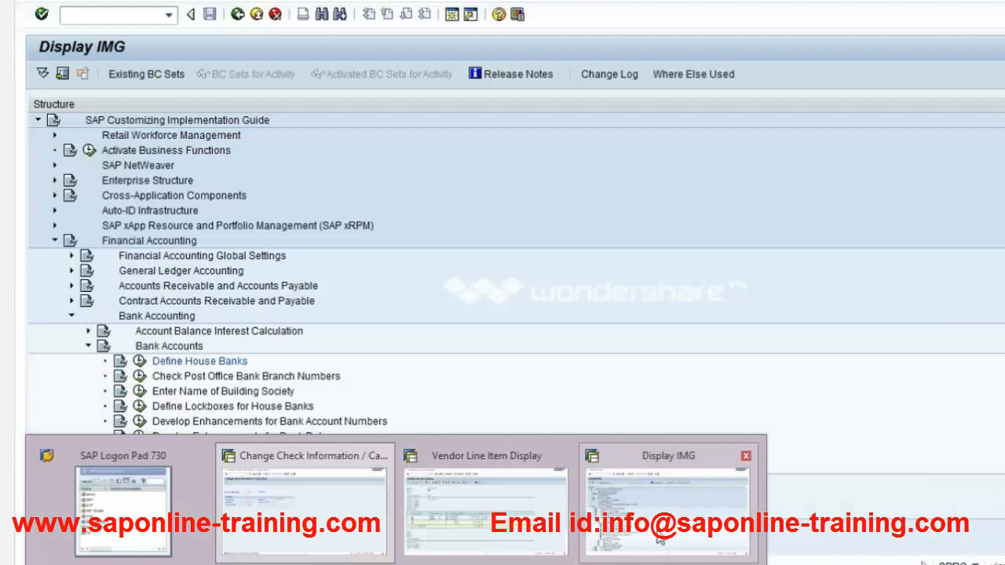
left_click(658, 538)
left_click(140, 361)
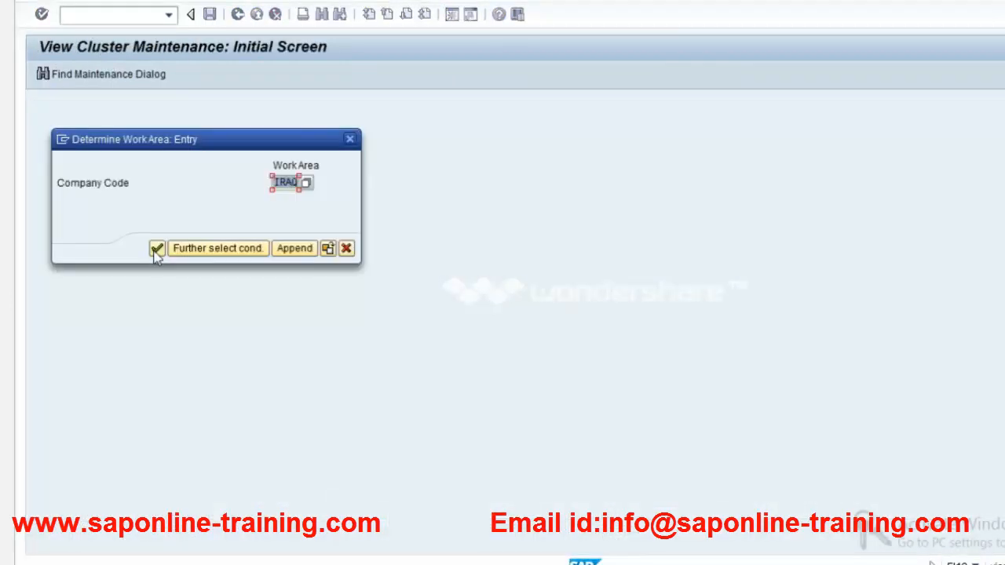
left_click(157, 249)
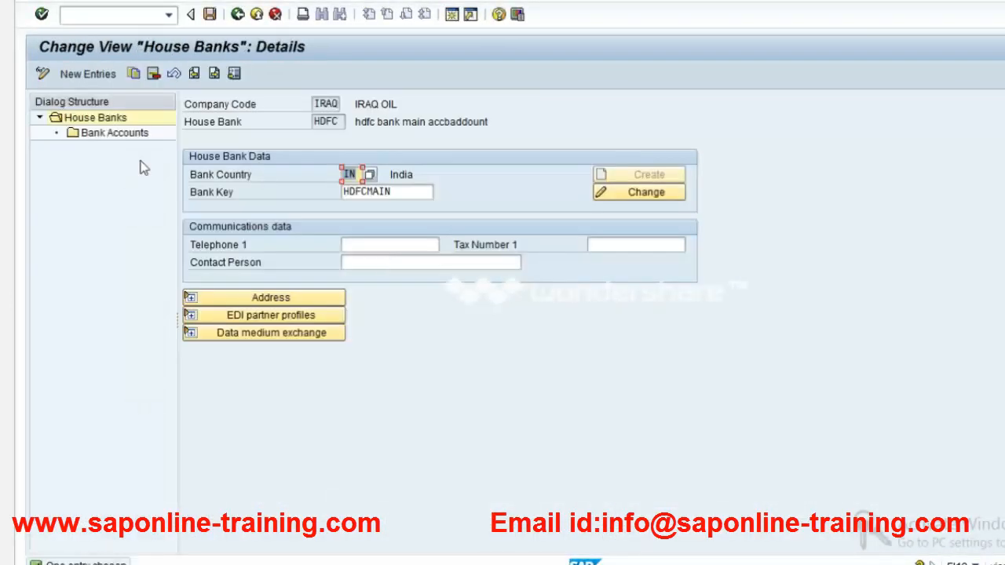
left_click(118, 134)
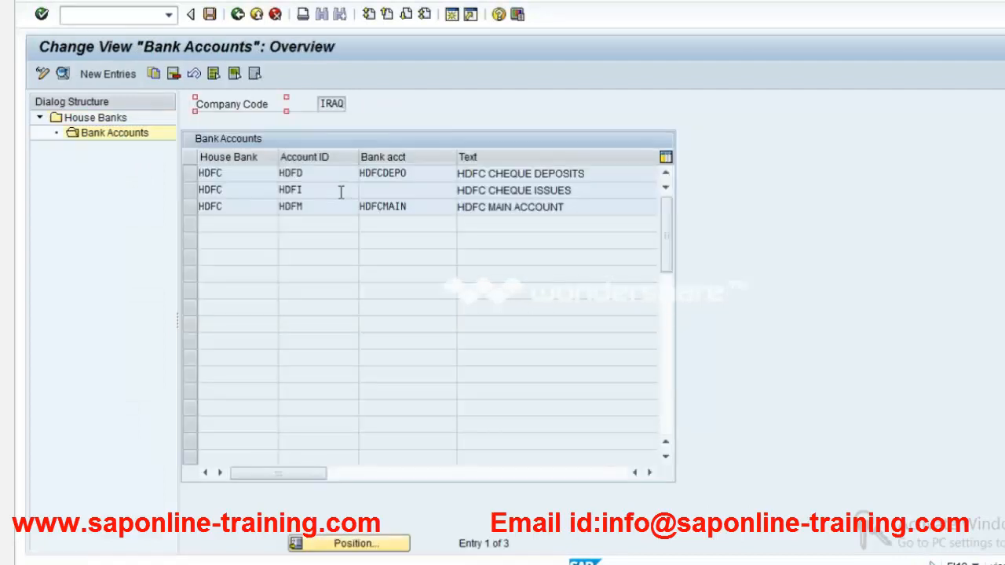
Open the details of bank account HDFI (HDFC CHEQUE ISSUES) and check its bank key and account data.
left_click(284, 190)
double_click(249, 194)
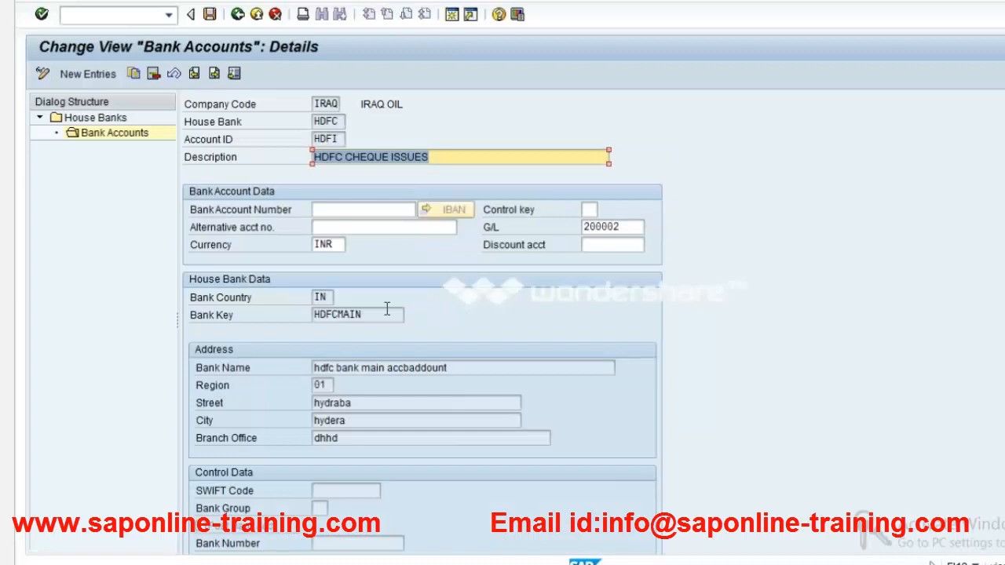
left_click(349, 317)
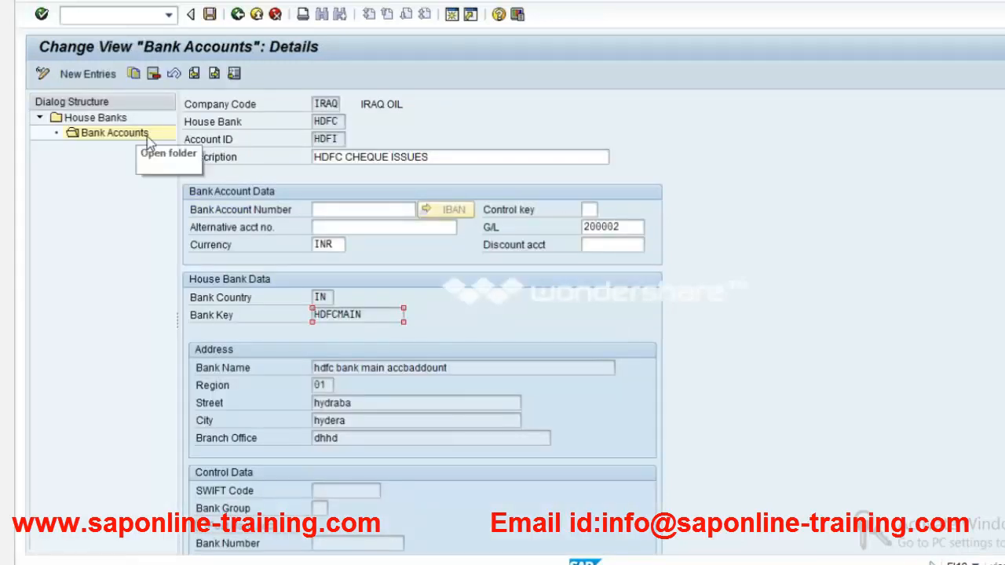
double_click(126, 134)
left_click(237, 14)
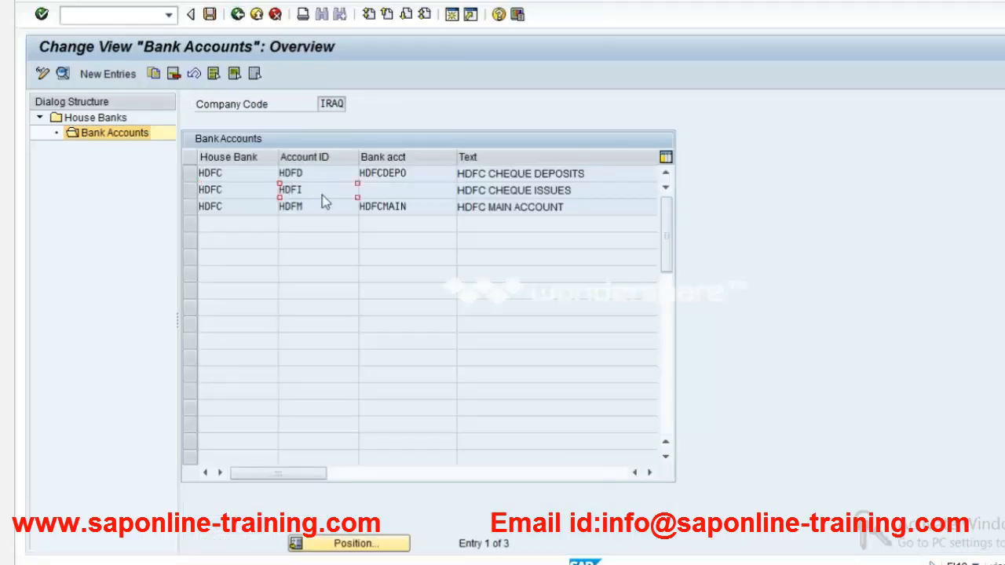
double_click(322, 195)
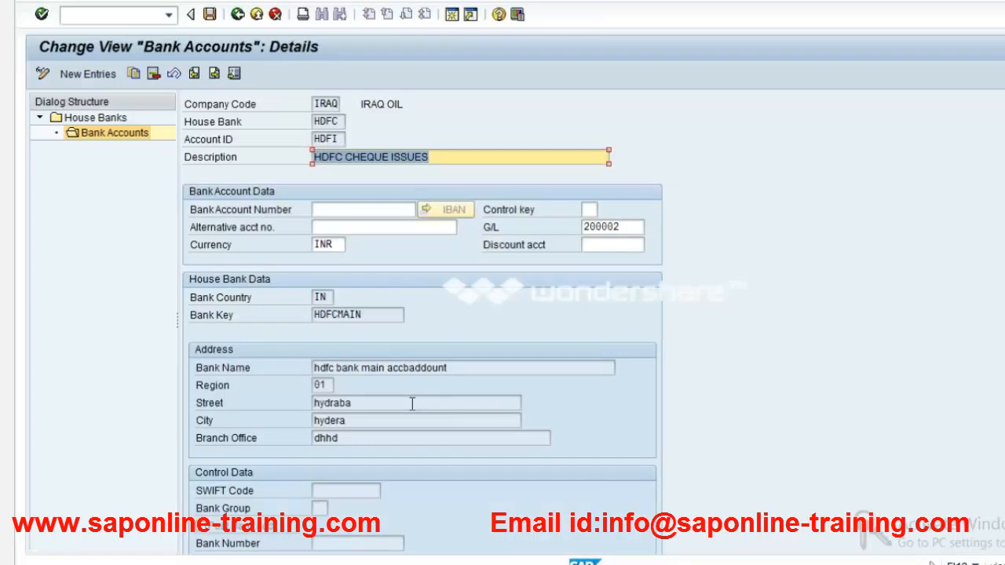
Enter HDFC as the bank account number of account HDFI and save the change under the proposed customizing request.
left_click(345, 212)
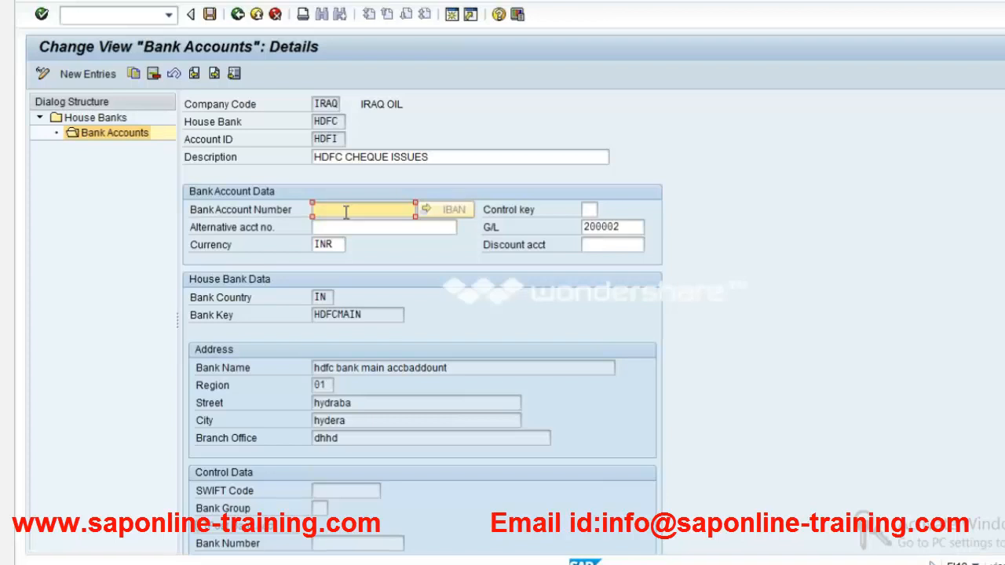
type("HDFC")
key("Return")
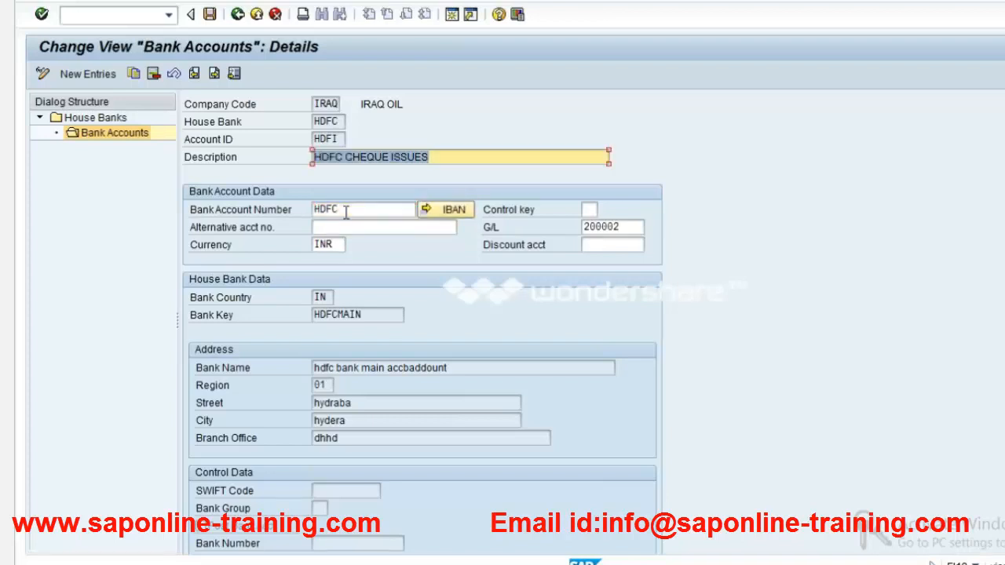
key("ctrl+s")
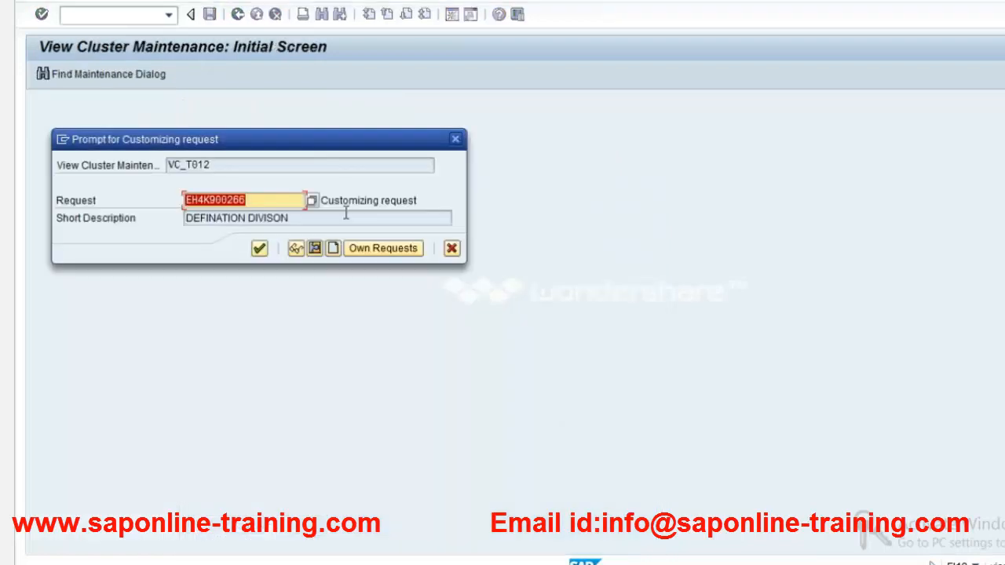
left_click(259, 248)
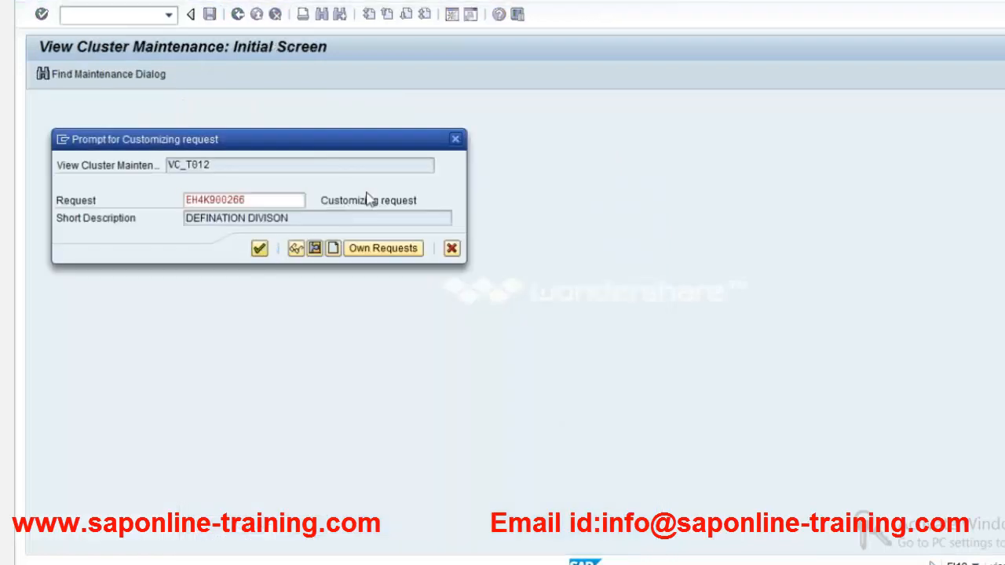
Select the saved bank account number, switch to the FCH6 session, enter bank account HDFC and try to proceed.
left_click(342, 211)
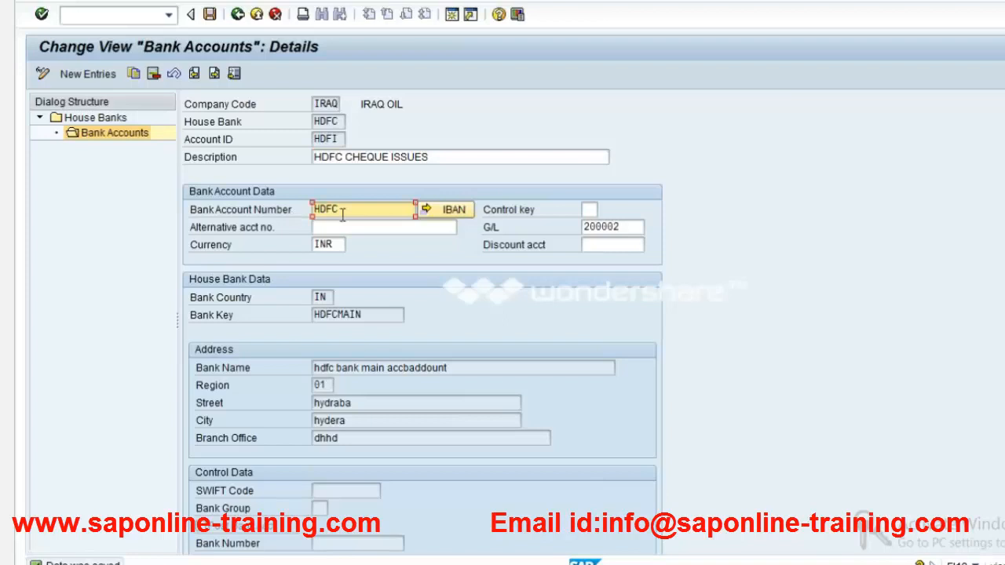
left_click_drag(342, 210, 312, 210)
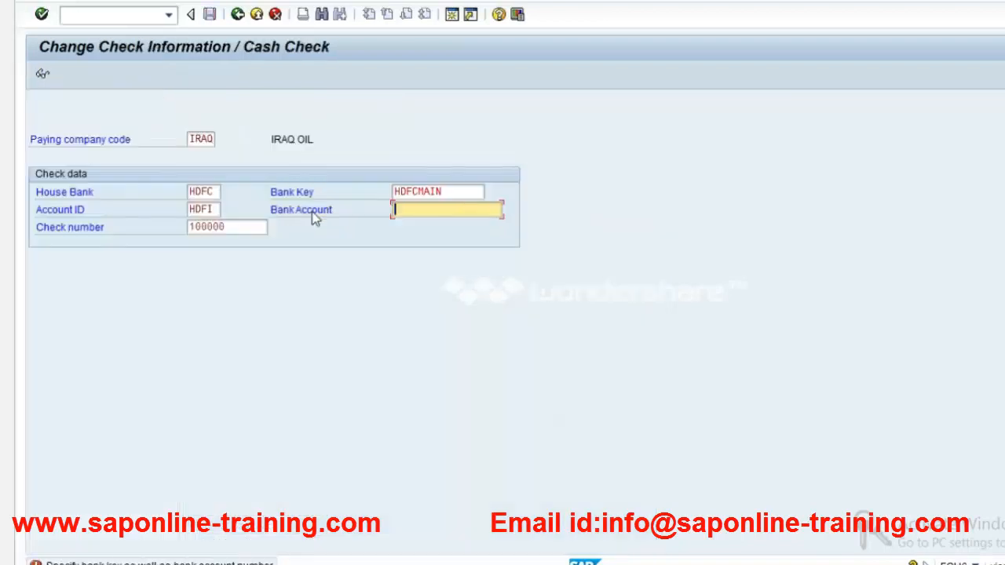
type("HDFC")
key("Return")
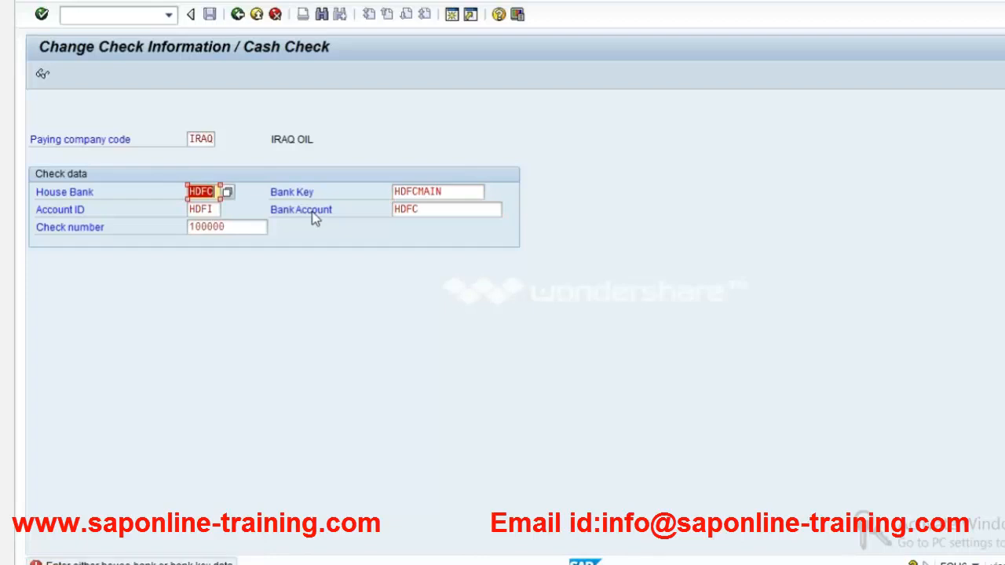
Clear the bank account and the bank key from the check data, resubmitting the FCH6 entry screen after each change.
double_click(455, 207)
type("H")
key("BackSpace")
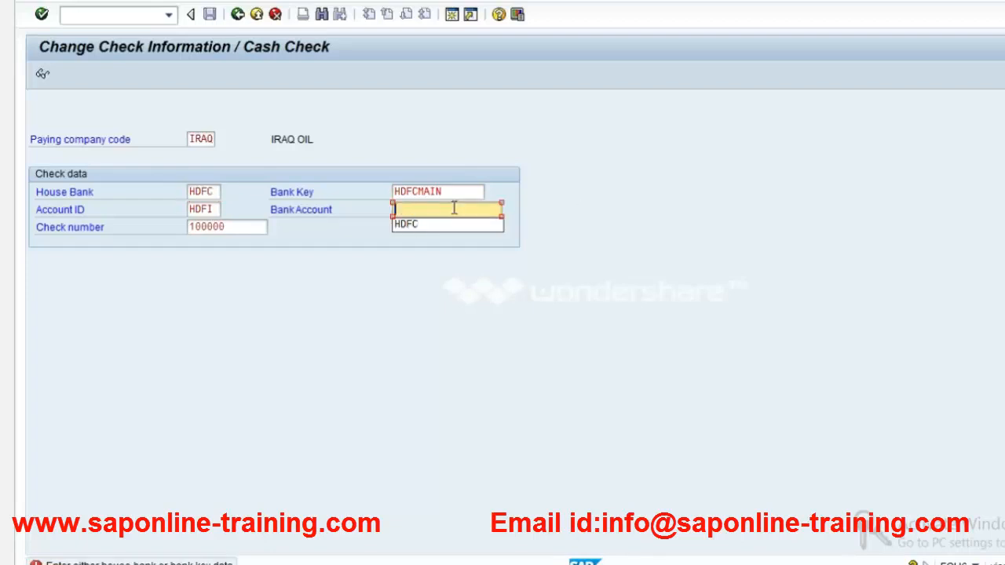
key("Return")
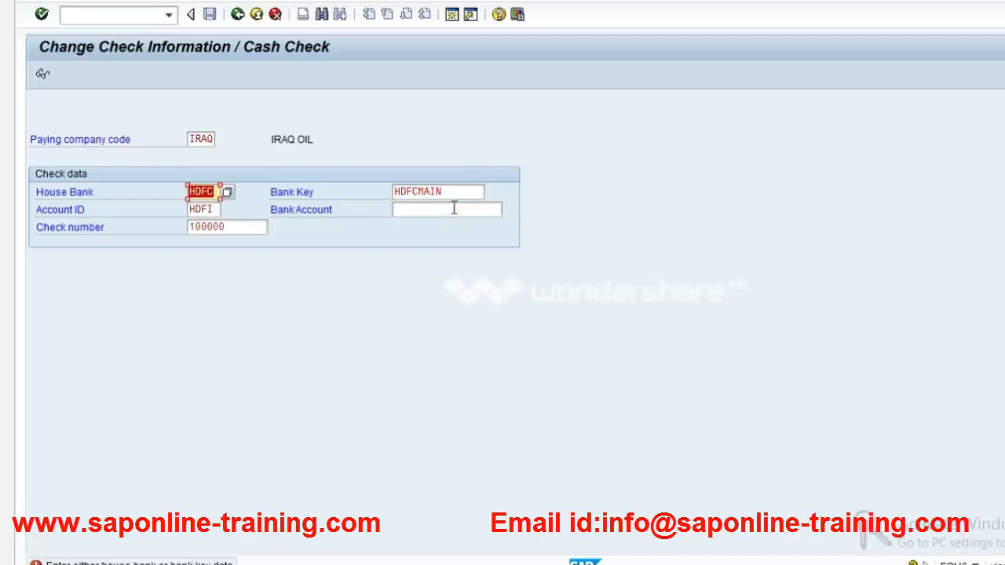
key("Tab")
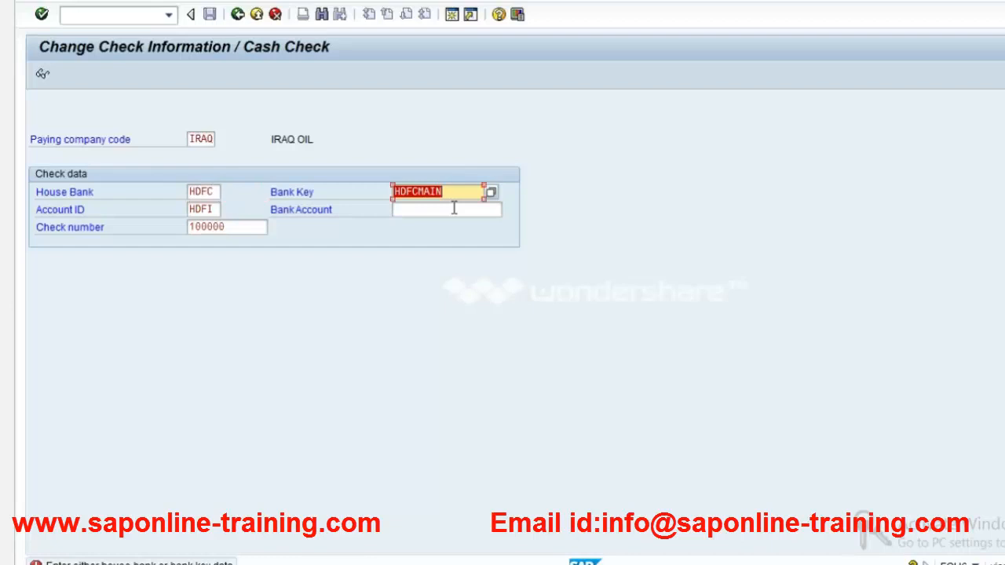
key("Delete")
key("Return")
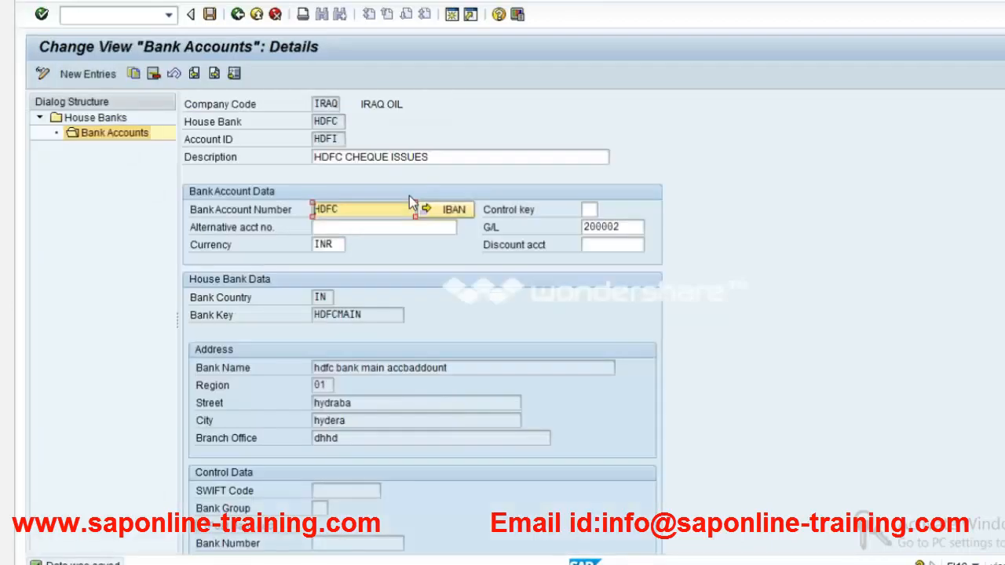
Remove the bank account number from account HDFI, open the check's details in FCH6 and cancel back to the entry screen.
key("BackSpace")
key("BackSpace")
key("shift+Tab")
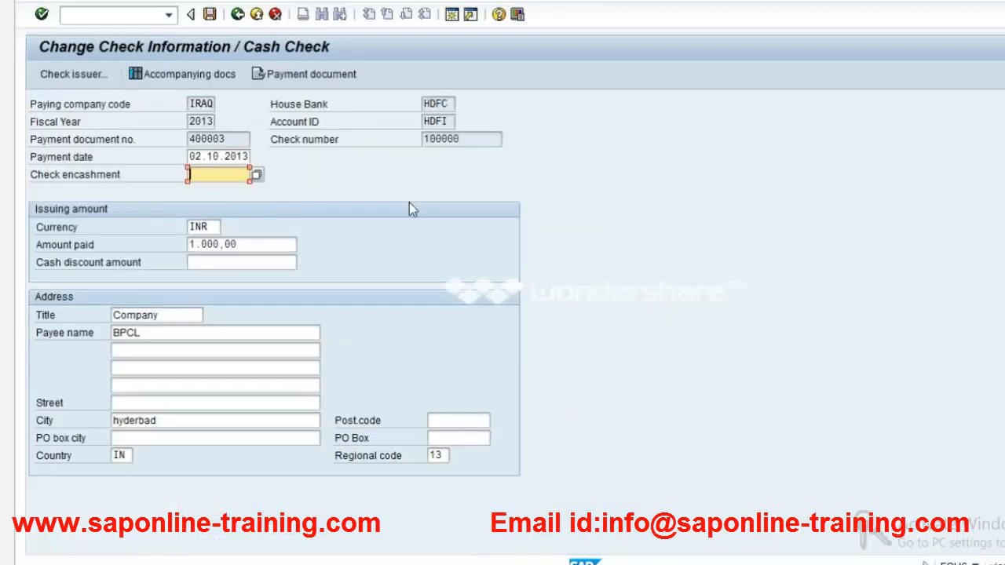
left_click(274, 14)
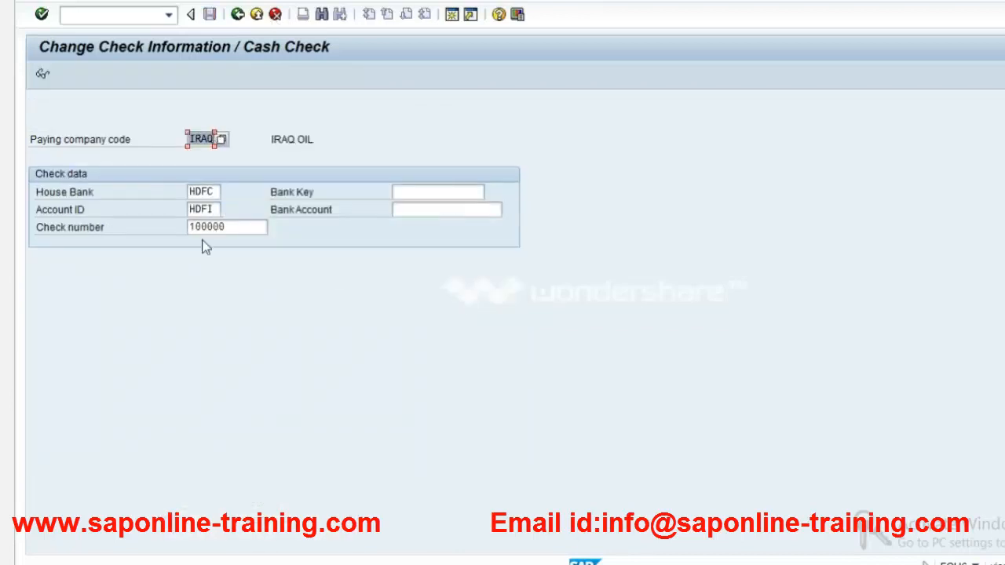
Try to reopen the check from the FCH6 entry screen, emptying the bank key and resubmitting.
key("Return")
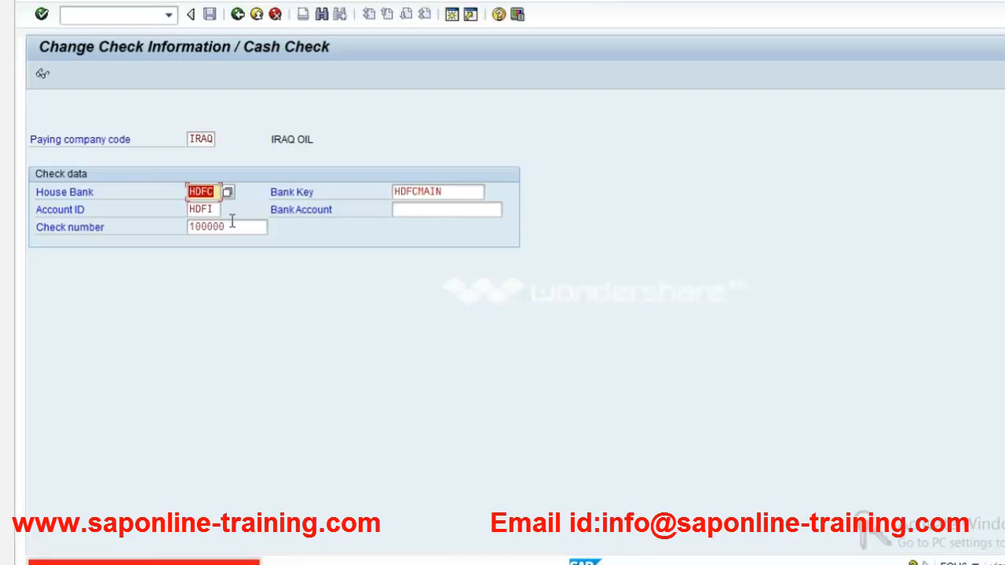
key("Tab")
key("BackSpace")
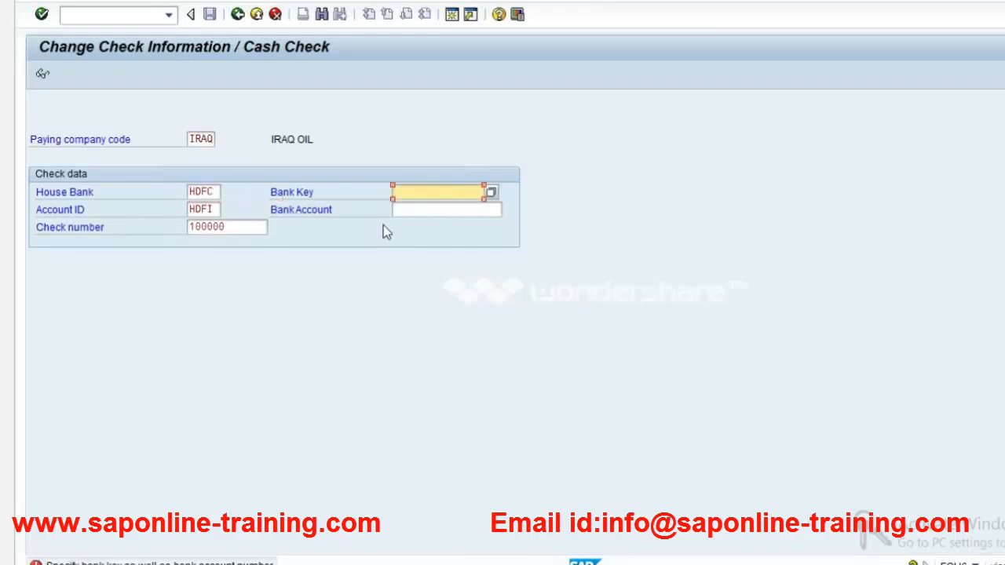
key("Return")
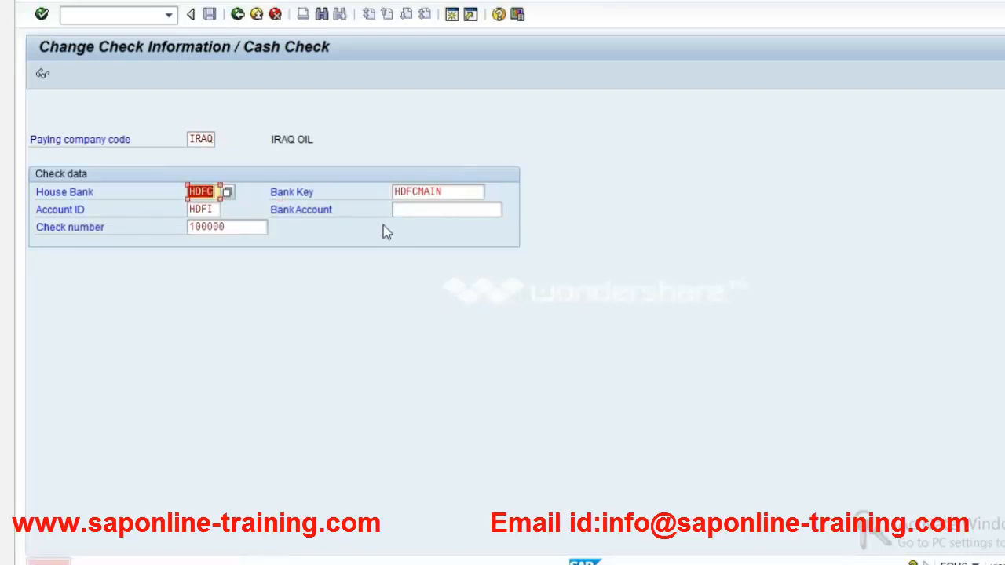
key("Return")
key("Return")
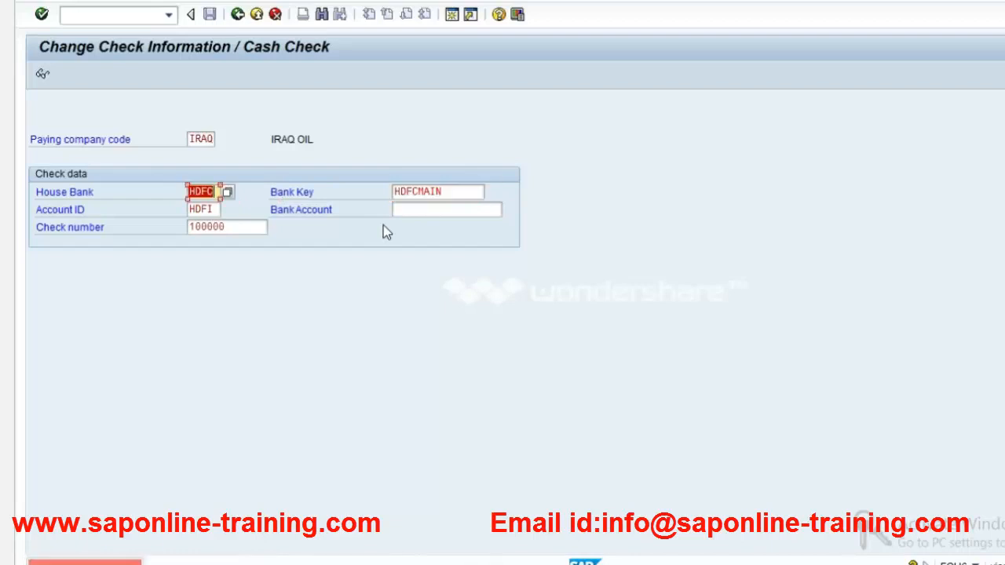
key("Tab")
key("BackSpace")
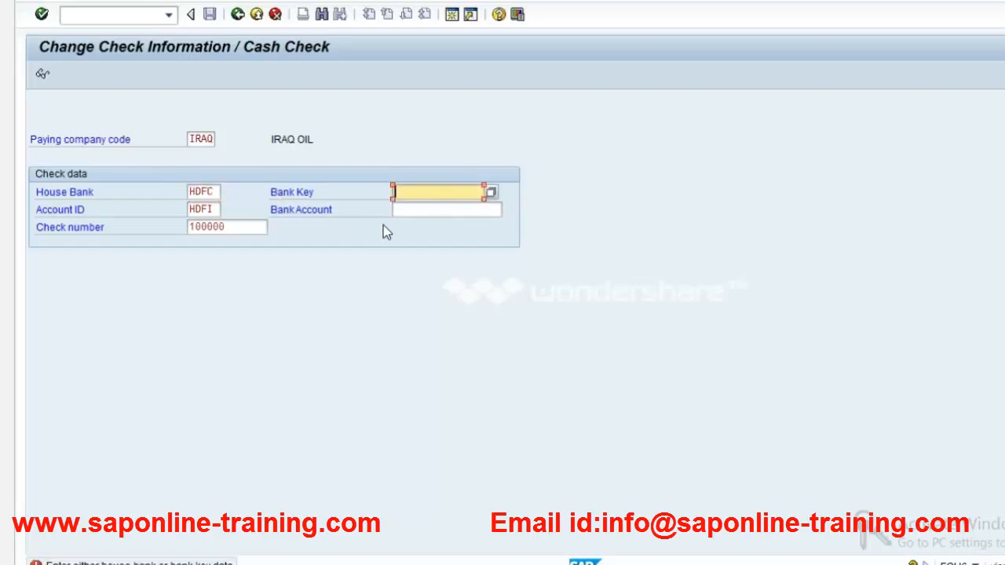
key("Return")
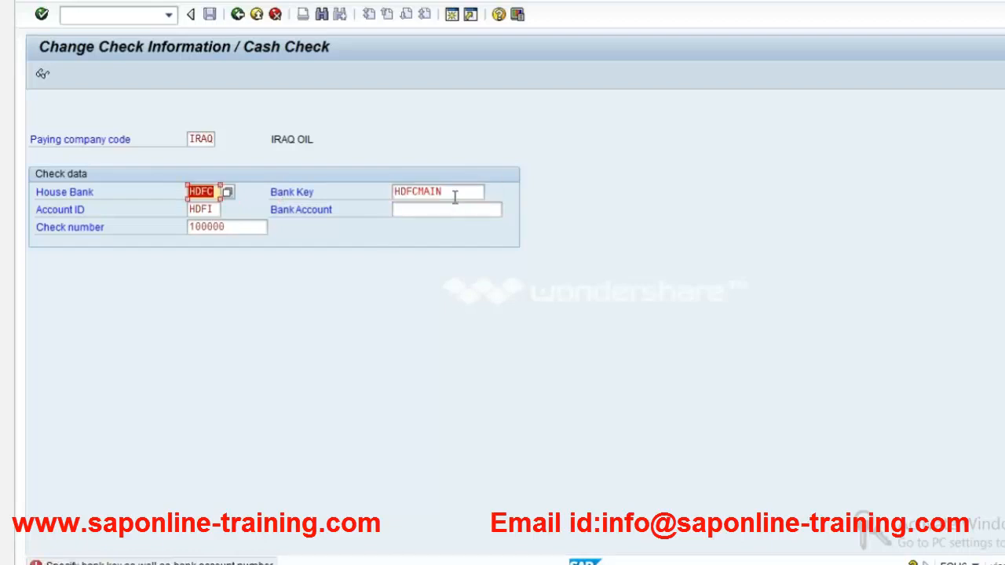
Delete the entire bank key HDFCMAIN from the check data and submit it once more.
left_click(455, 197)
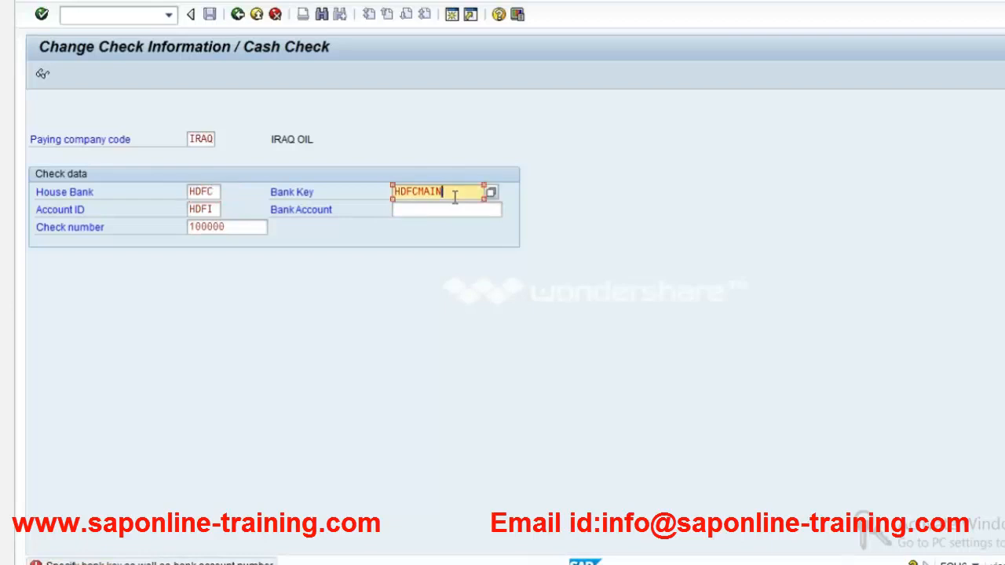
key("BackSpace")
key("BackSpace")
key("BackSpace")
key("BackSpace")
key("BackSpace")
key("BackSpace")
key("BackSpace")
key("BackSpace")
key("Return")
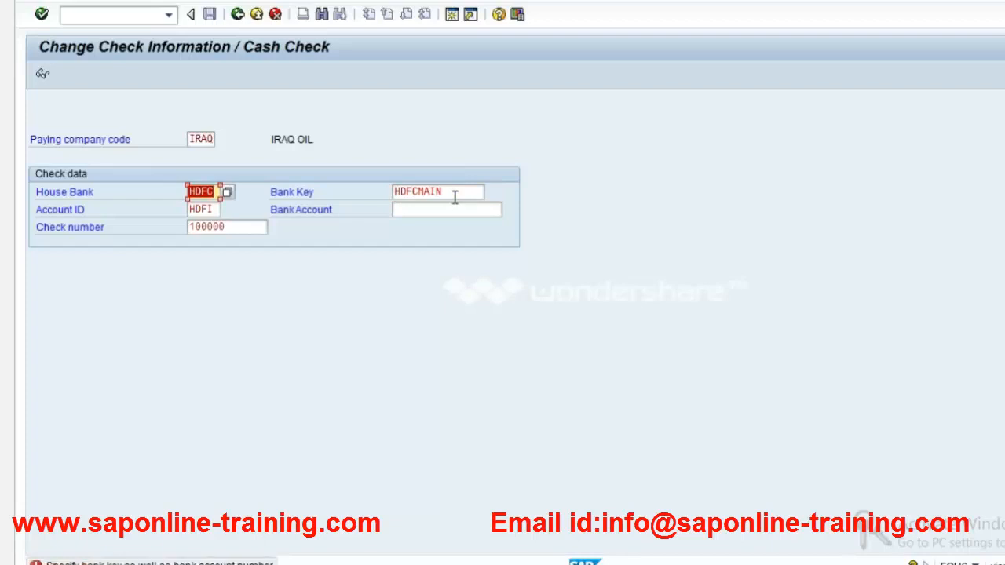
Clear the bank key again, empty the house bank and try to proceed with the remaining check data.
double_click(454, 197)
key("BackSpace")
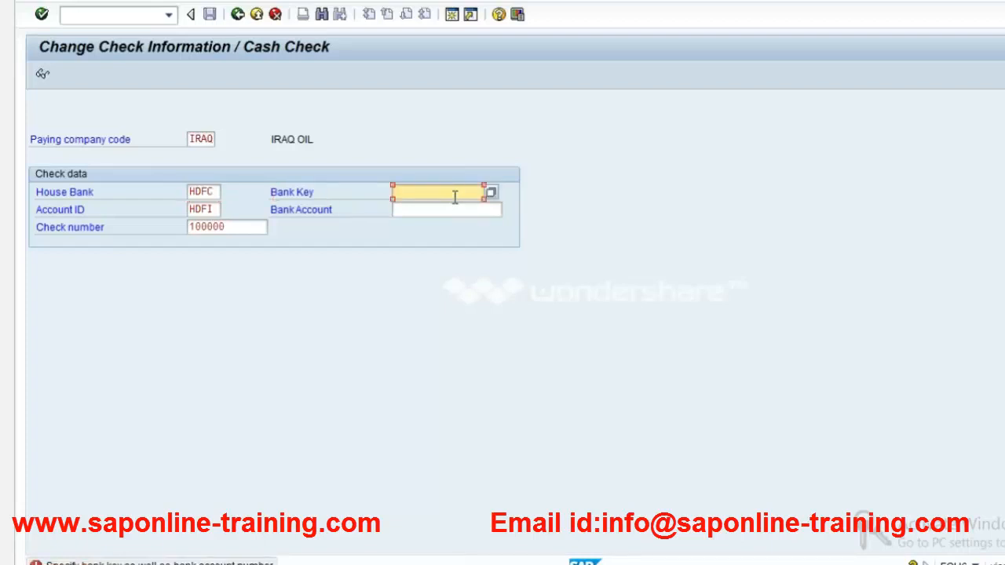
key("Return")
key("BackSpace")
key("Return")
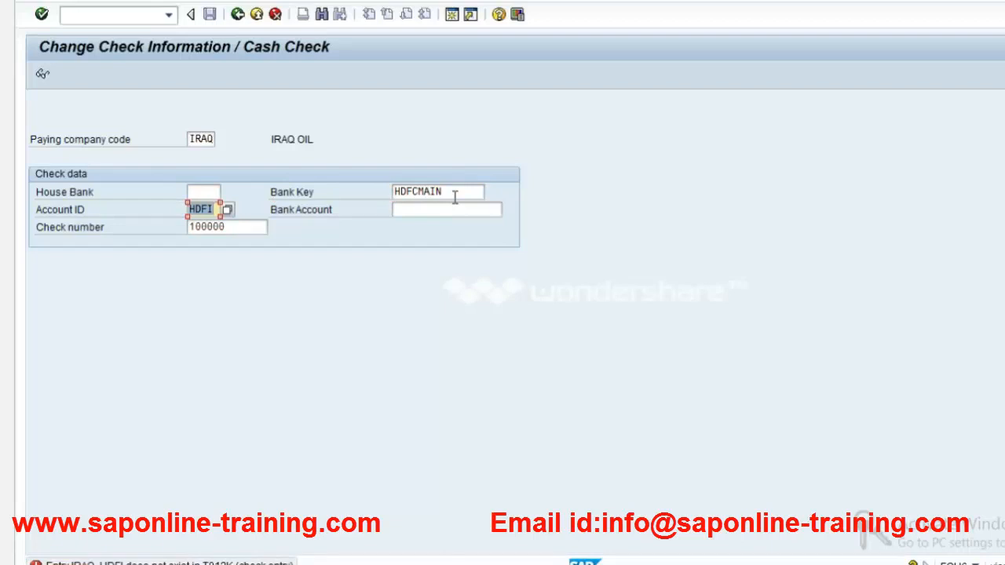
Restore house bank HDFC in the check data, set the bank account to HDFC and try to proceed.
key("shift+Tab")
key("shift+Tab")
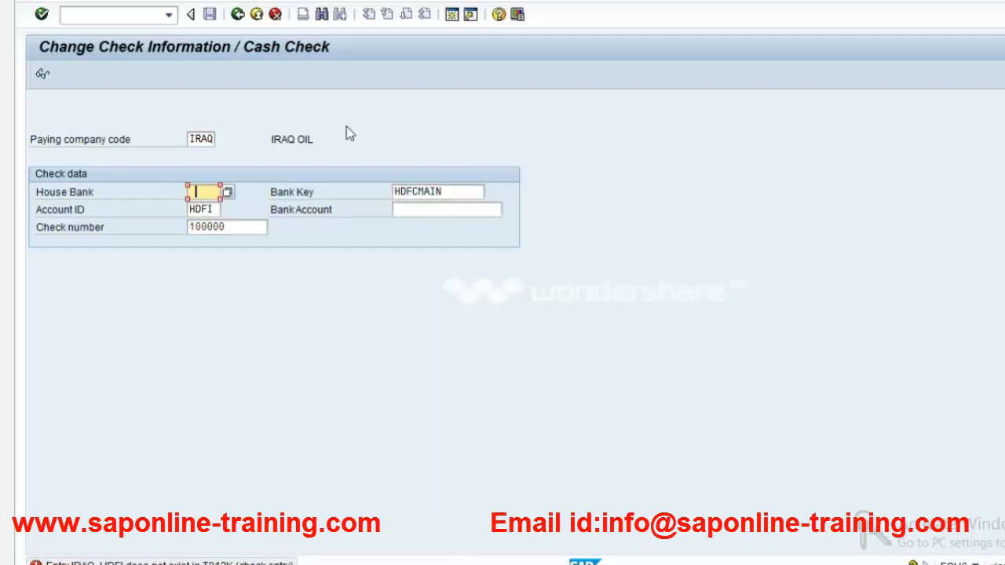
left_click(215, 206)
key("Tab")
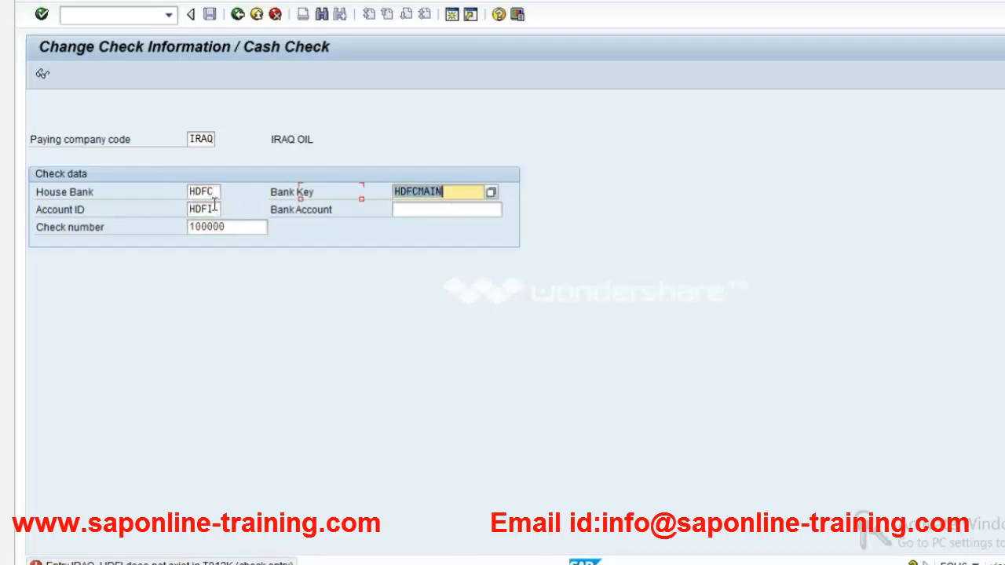
key("Tab")
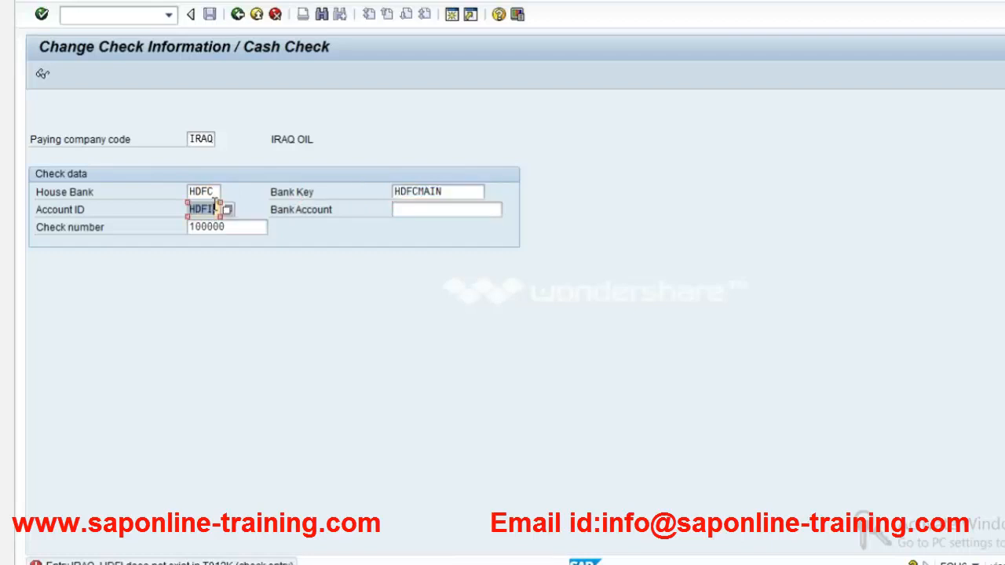
key("Tab")
type("HDFC")
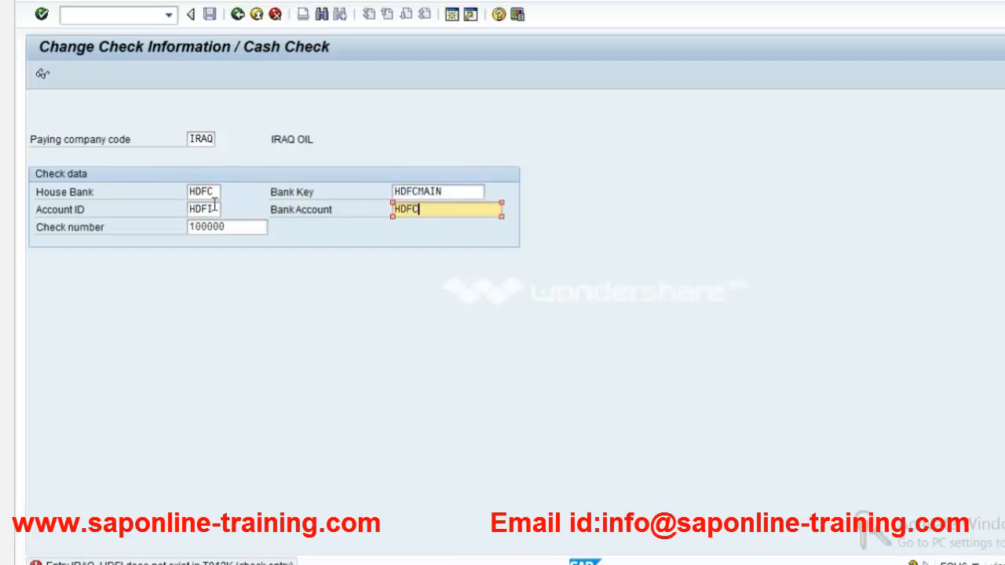
key("Return")
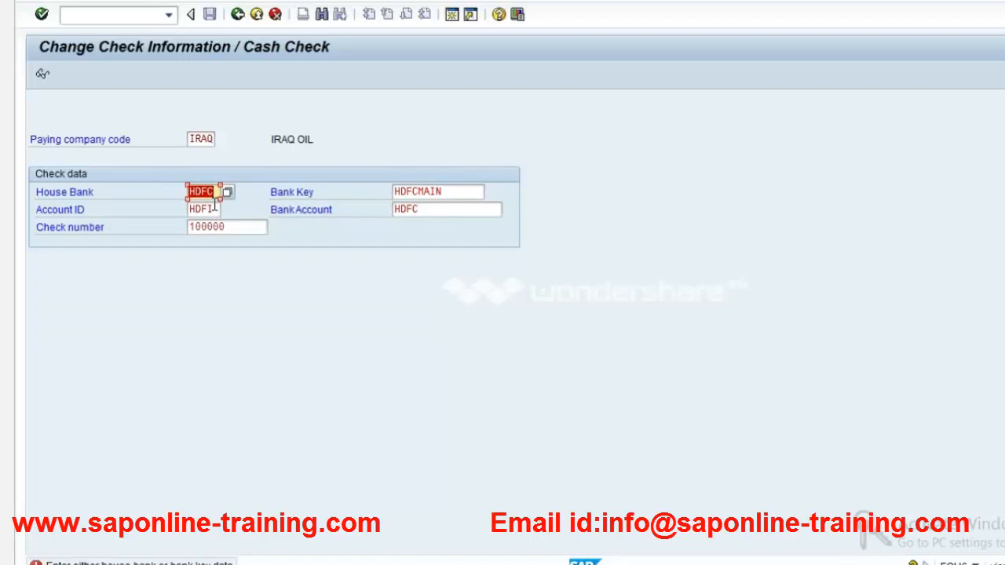
Empty the bank account while keeping bank key HDFCMAIN and try to proceed with the check data.
key("Tab")
key("Tab")
key("Delete")
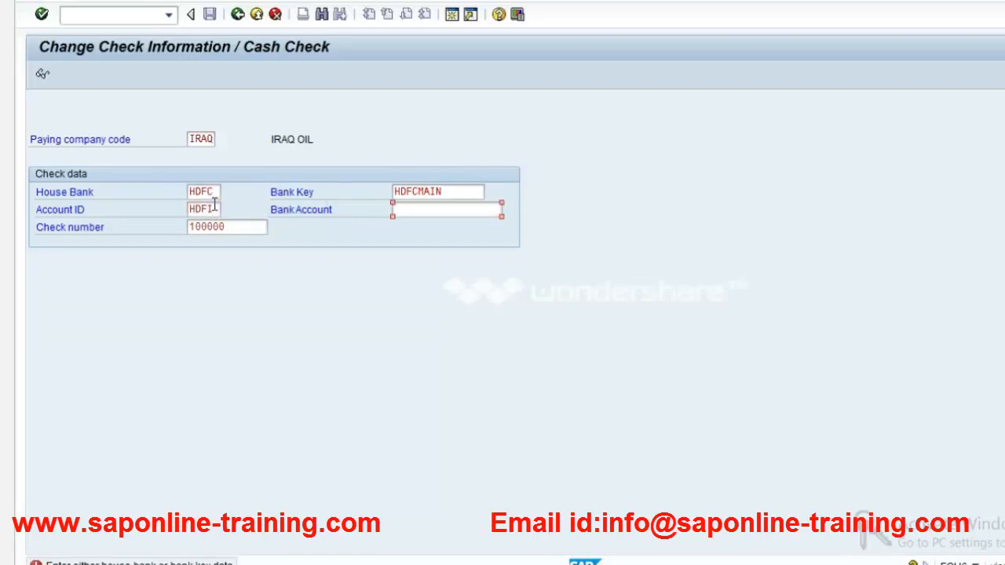
key("Return")
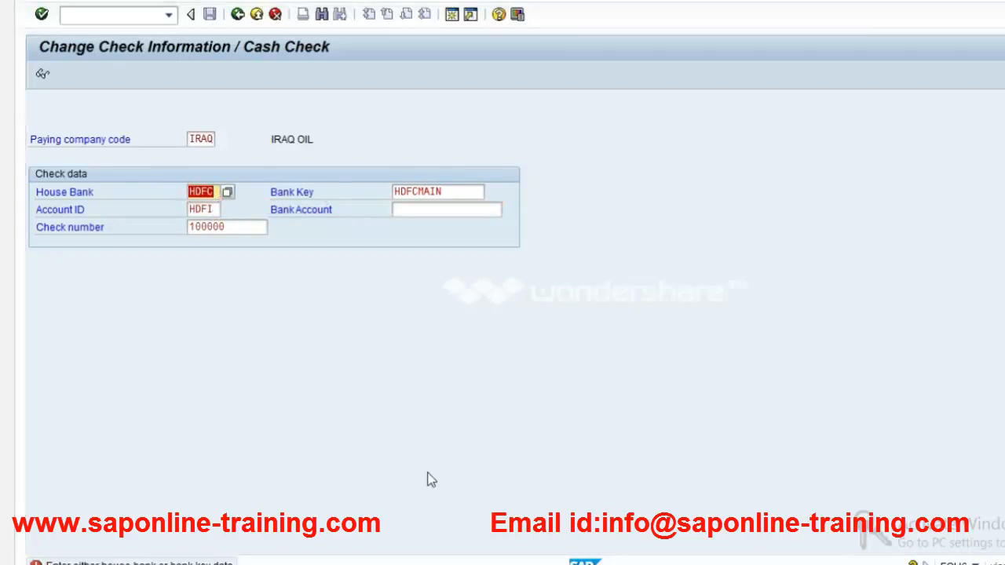
Switch to the Bank Accounts details session, enter HDFC as the bank account number of HDFI again and save.
mouse_move(581, 561)
left_click(477, 511)
left_click(634, 512)
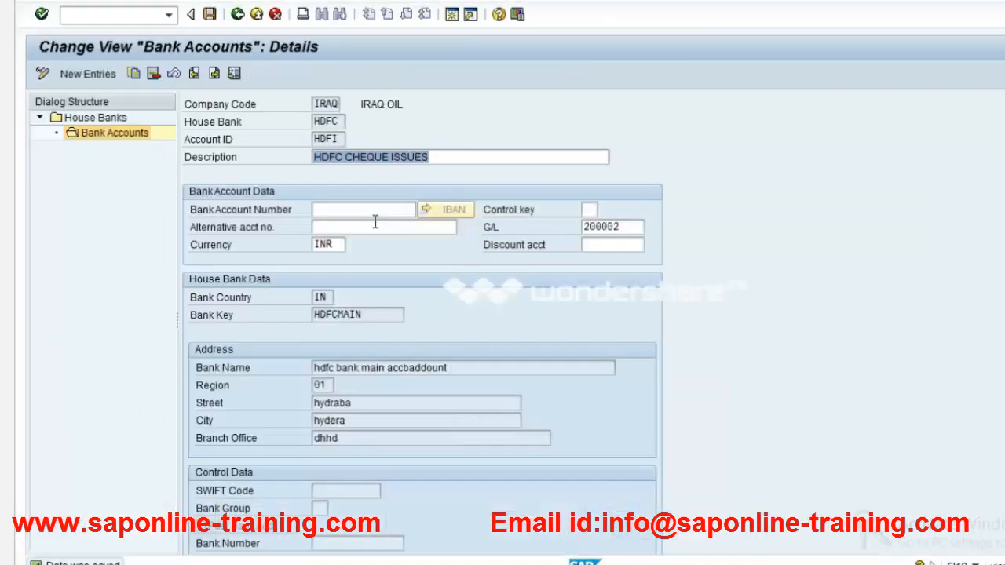
left_click(366, 210)
type("HDFC")
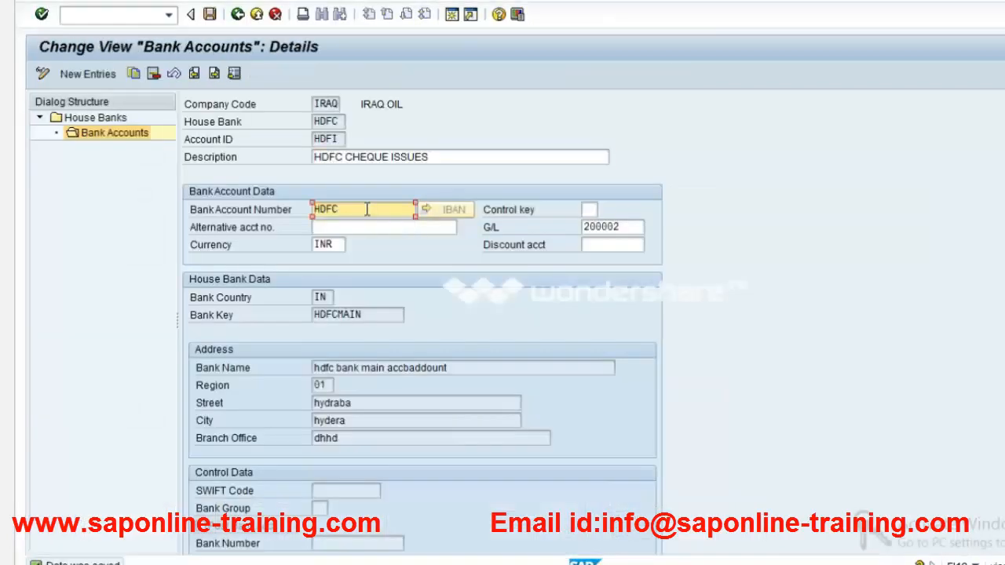
key("Return")
key("ctrl+s")
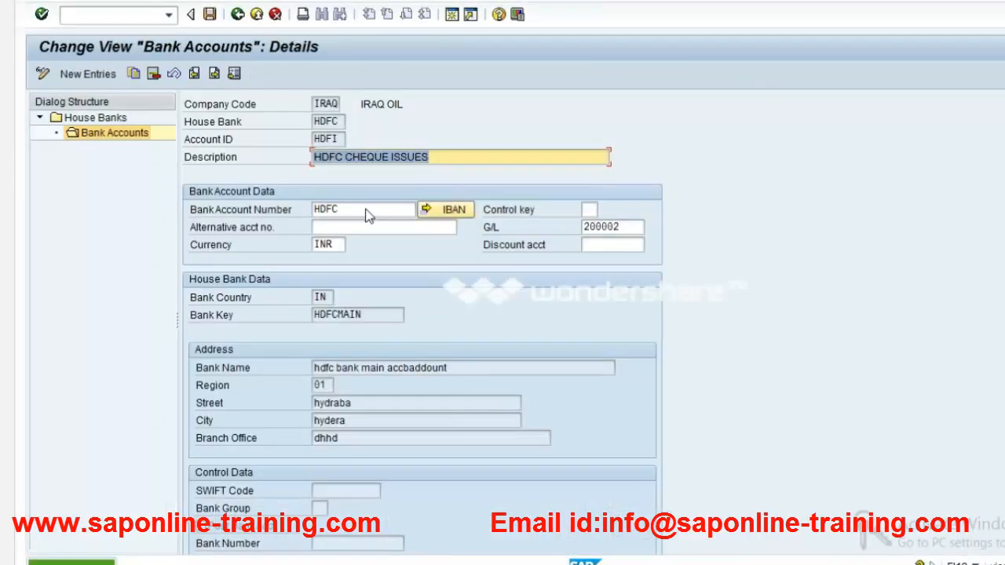
Return to the Cash Check session, clear the bank key and proceed with house bank HDFC and account ID HDFI.
key("alt+Tab")
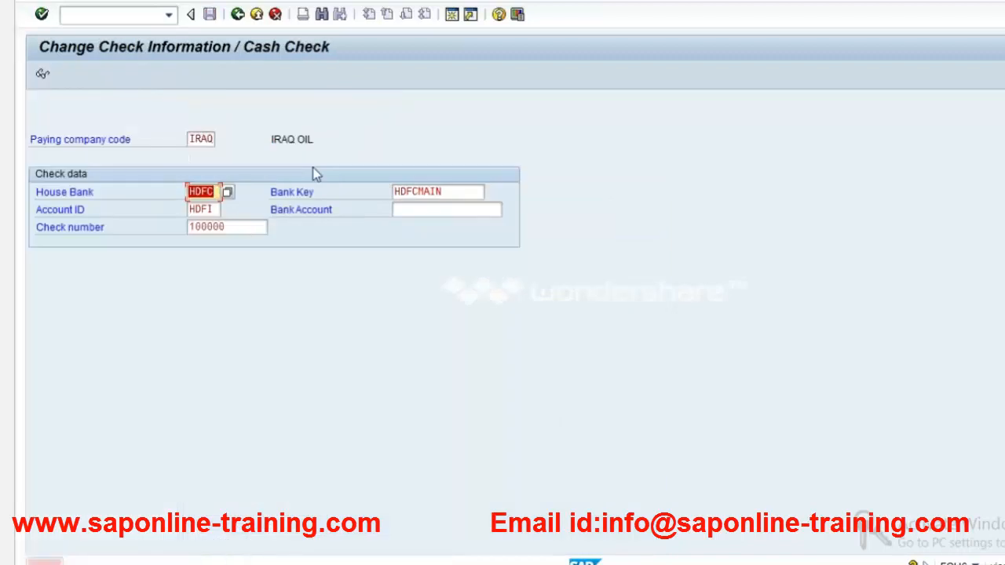
key("Tab")
key("Tab")
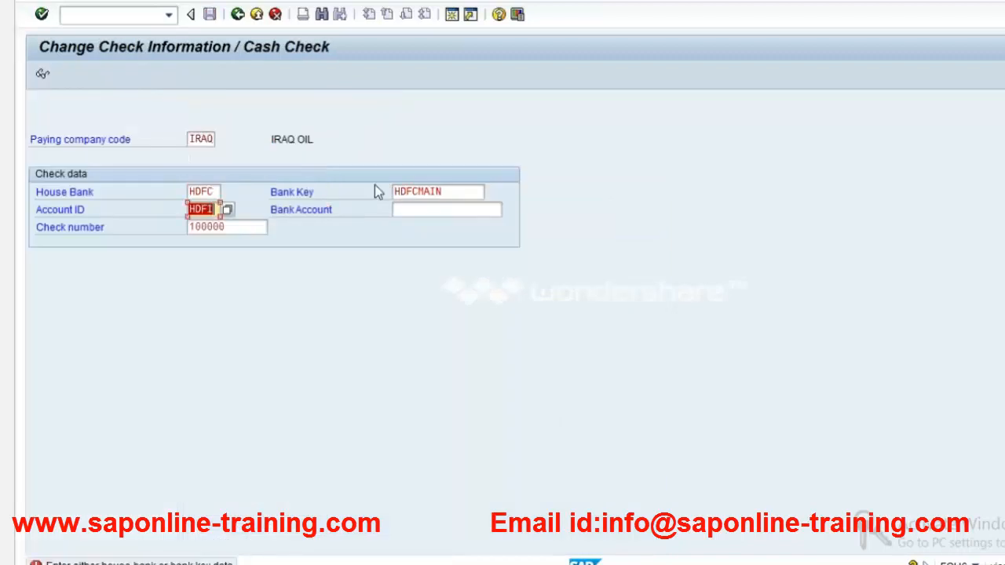
key("shift+Tab")
key("Delete")
key("Return")
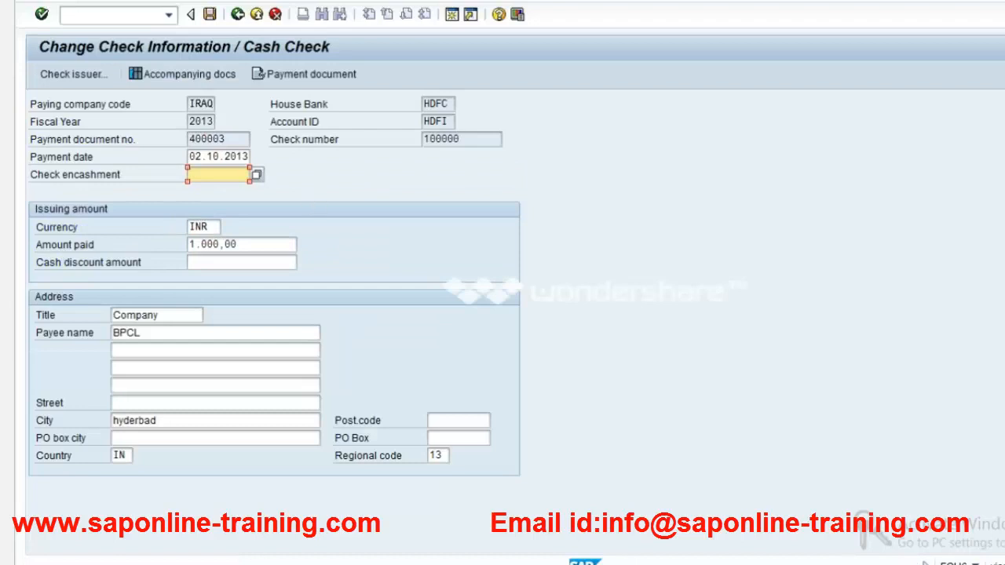
Consult the check encashment line in the Word guide, and set the check encashment date in SAP to 02.10.2013.
key("alt+Tab")
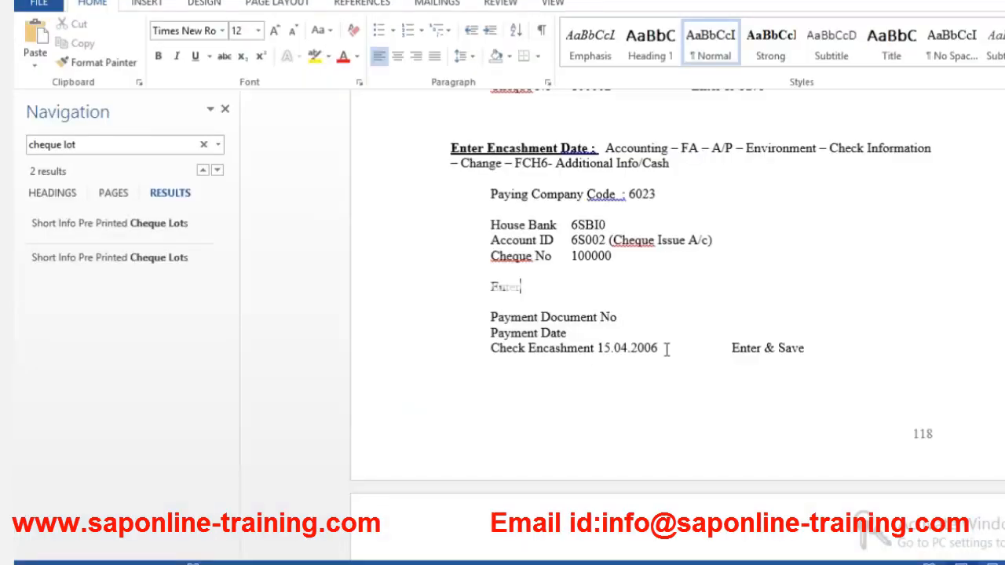
double_click(617, 348)
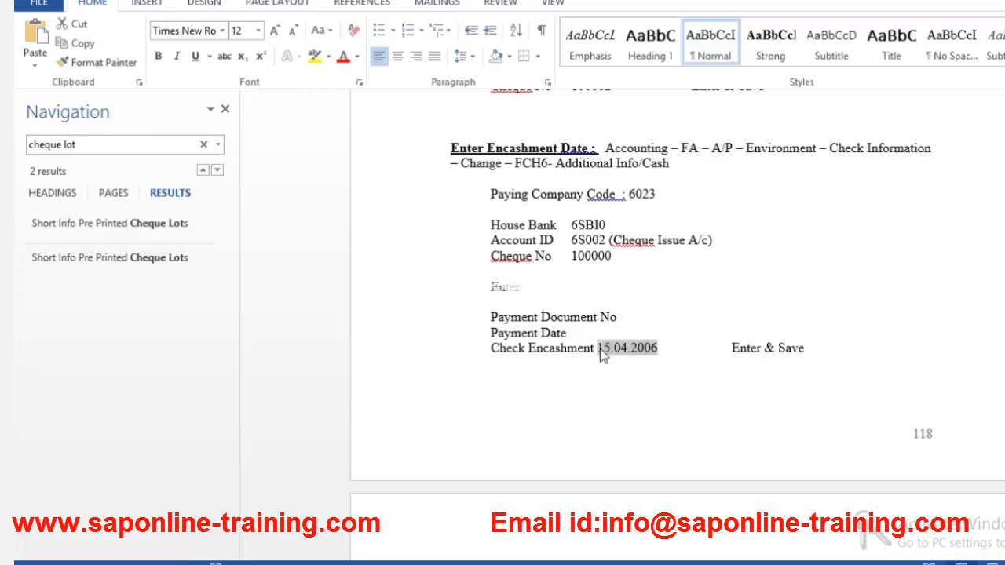
key("alt+Tab")
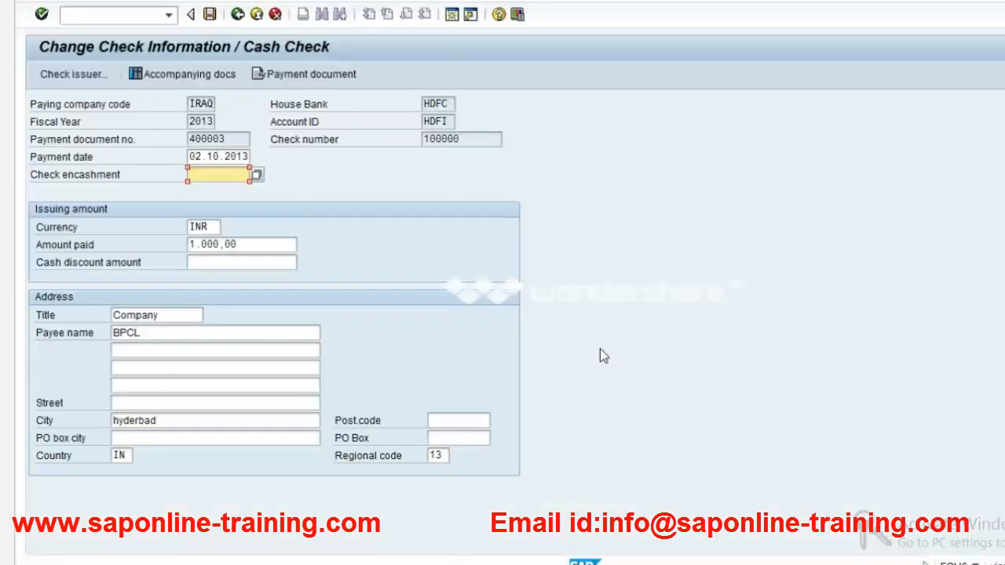
key("alt+Tab")
key("F4")
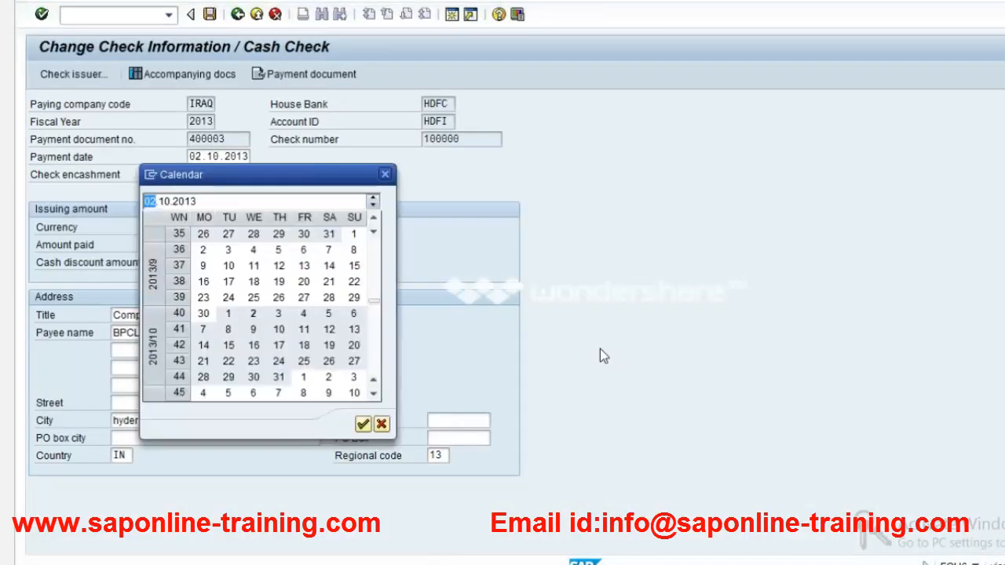
key("Return")
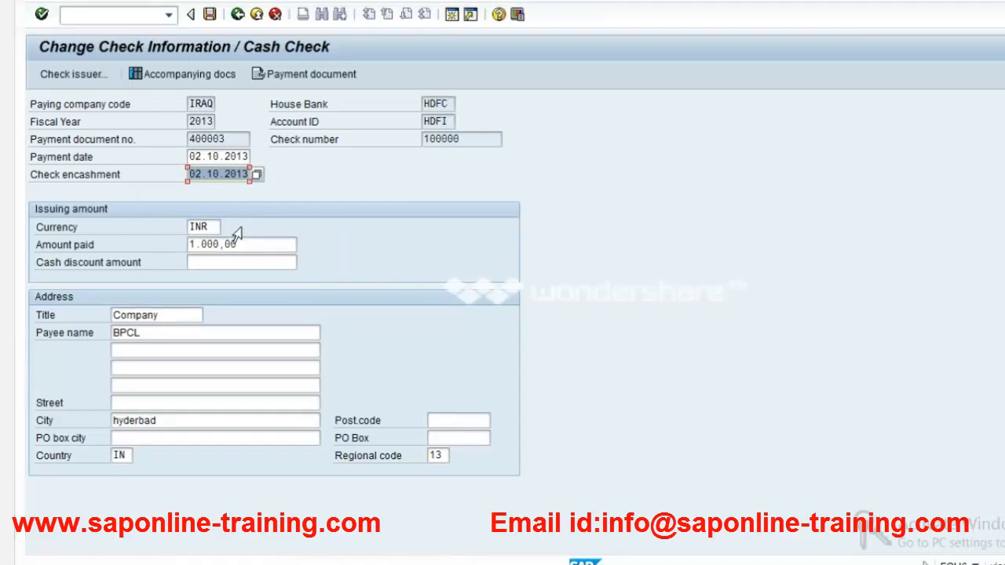
Compare with the guide's closing instruction for the encashment date, and save the changed check information in SAP.
key("alt+Tab")
key("alt+Tab")
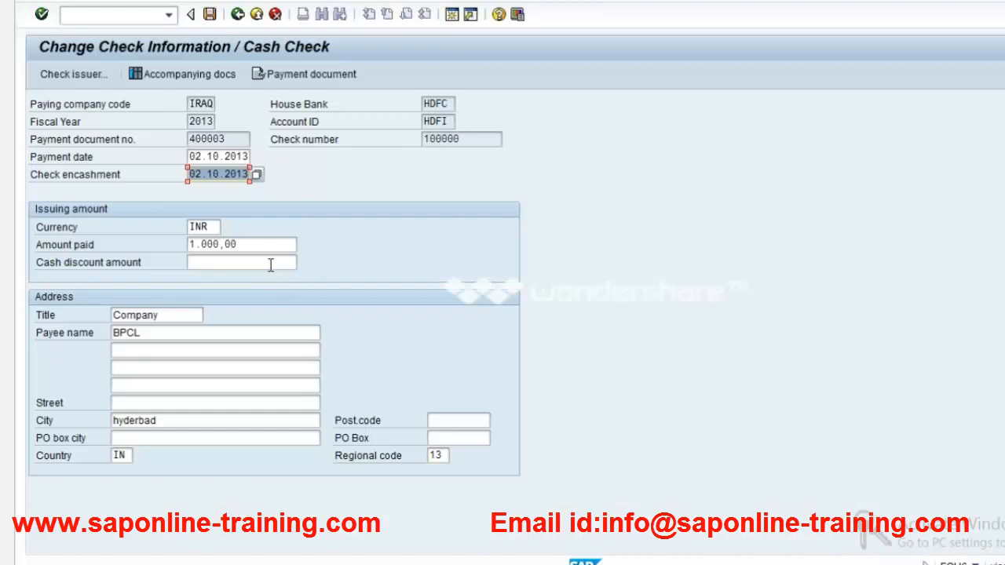
left_click(274, 262)
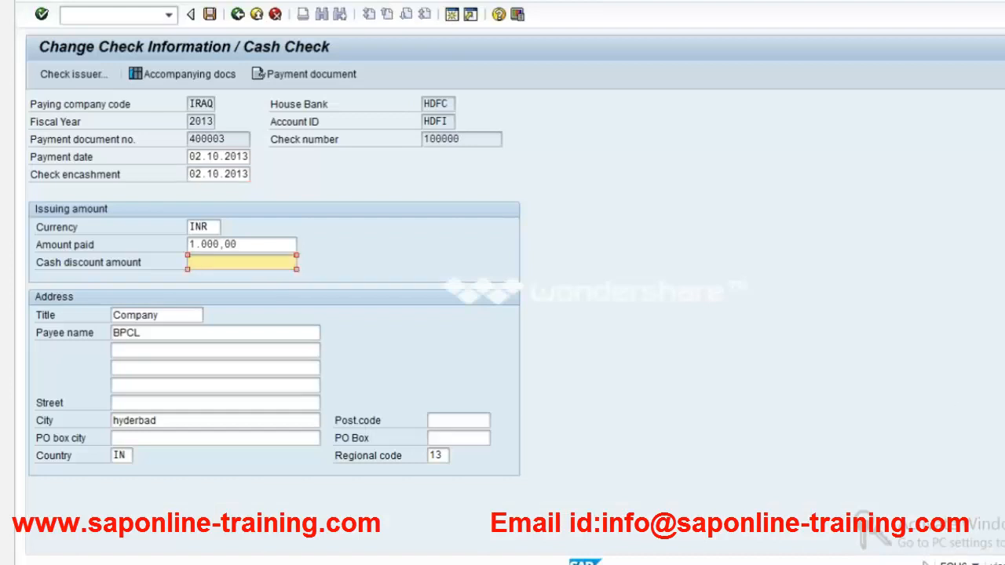
key("alt+Tab")
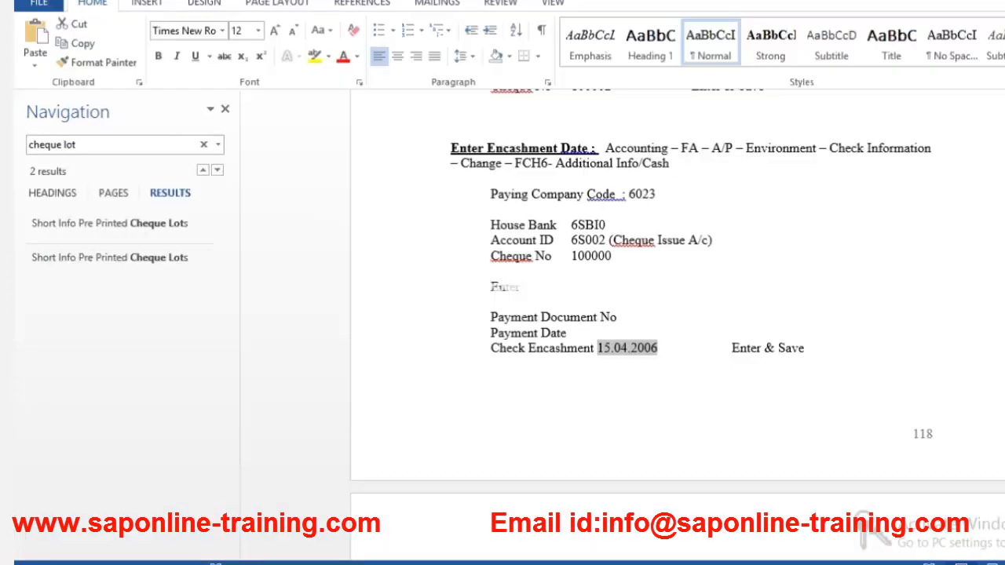
scroll(738, 231, "down", 3)
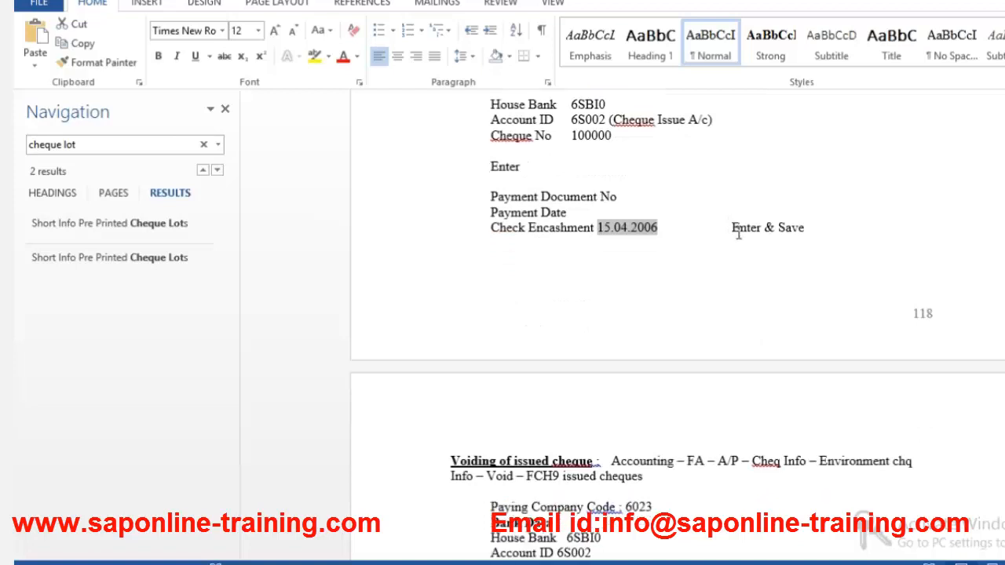
left_click_drag(732, 226, 803, 228)
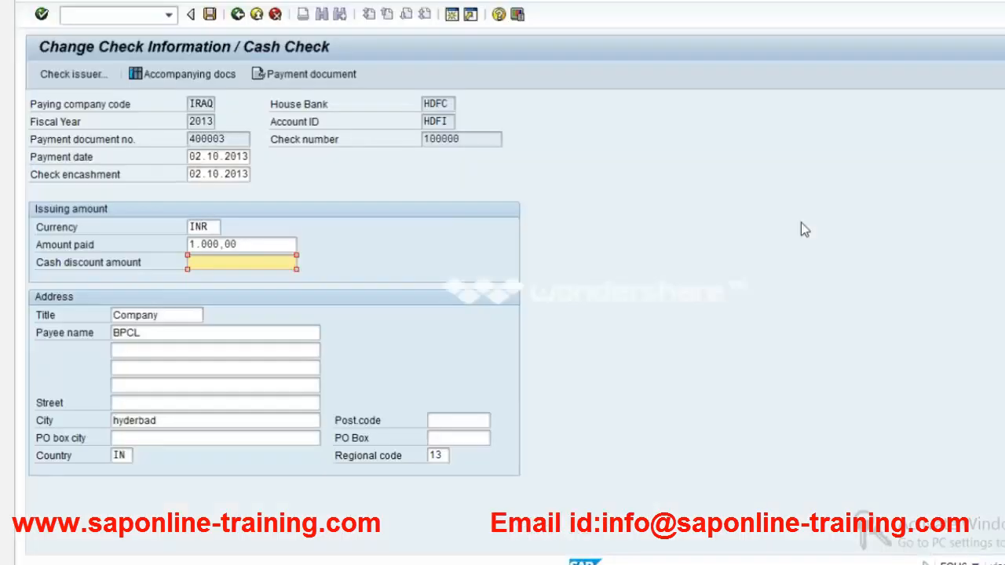
key("ctrl+s")
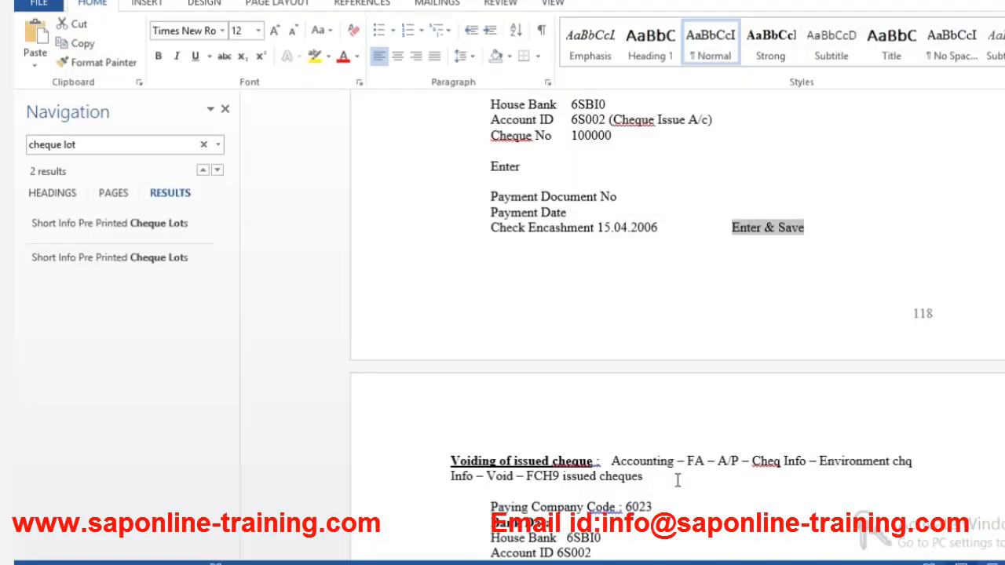
Review the Word guide's sections on voiding issued cheques, cancelling unused cheques and displaying the cheque register, including its transaction code.
left_click(677, 480)
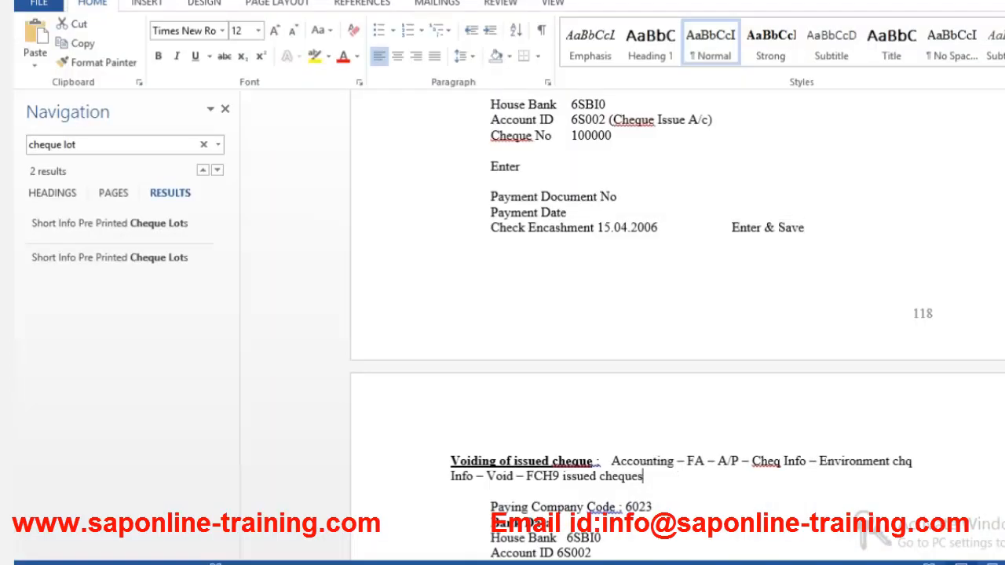
scroll(678, 324, "down", 1)
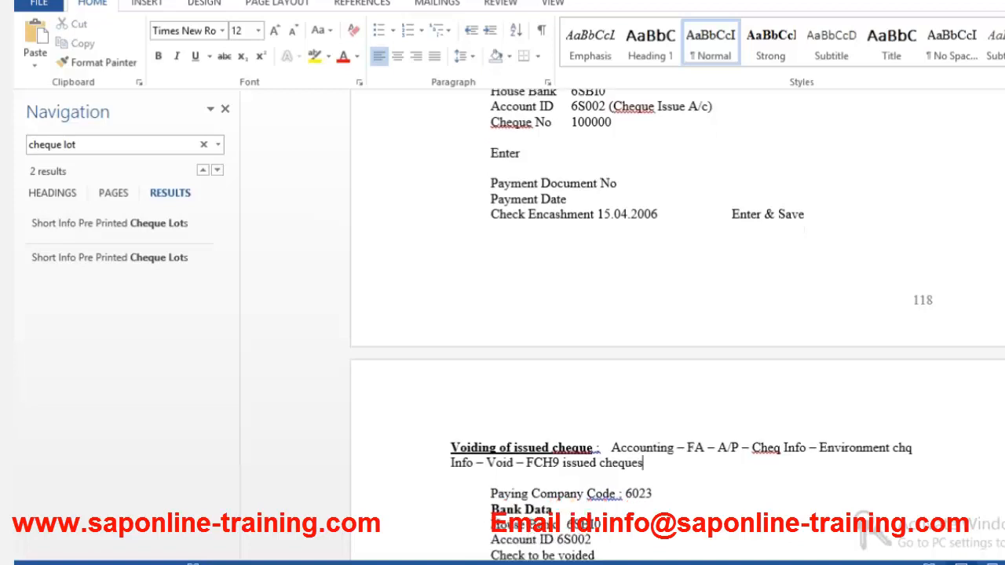
scroll(677, 325, "down", 4)
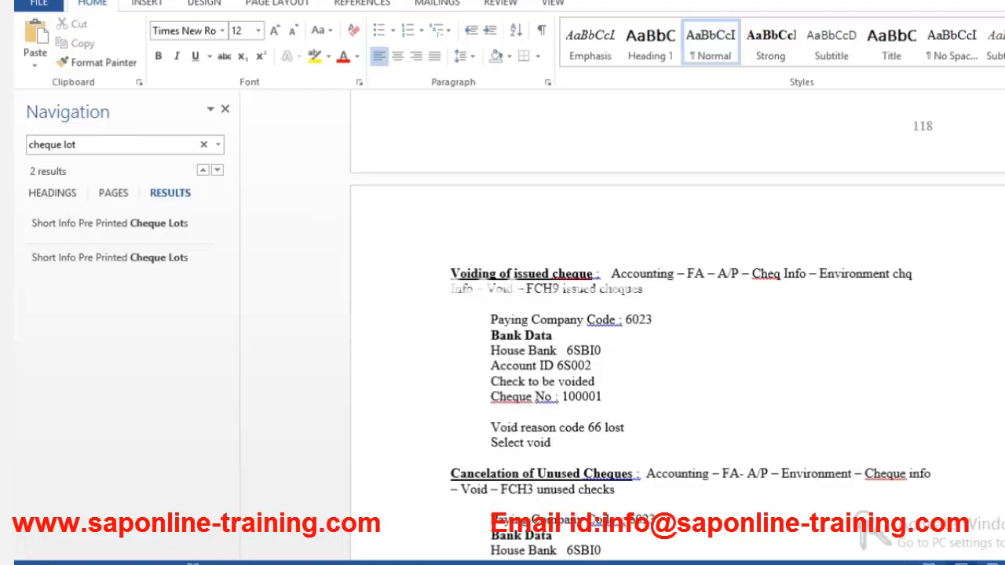
scroll(678, 325, "down", 3)
scroll(805, 329, "down", 1)
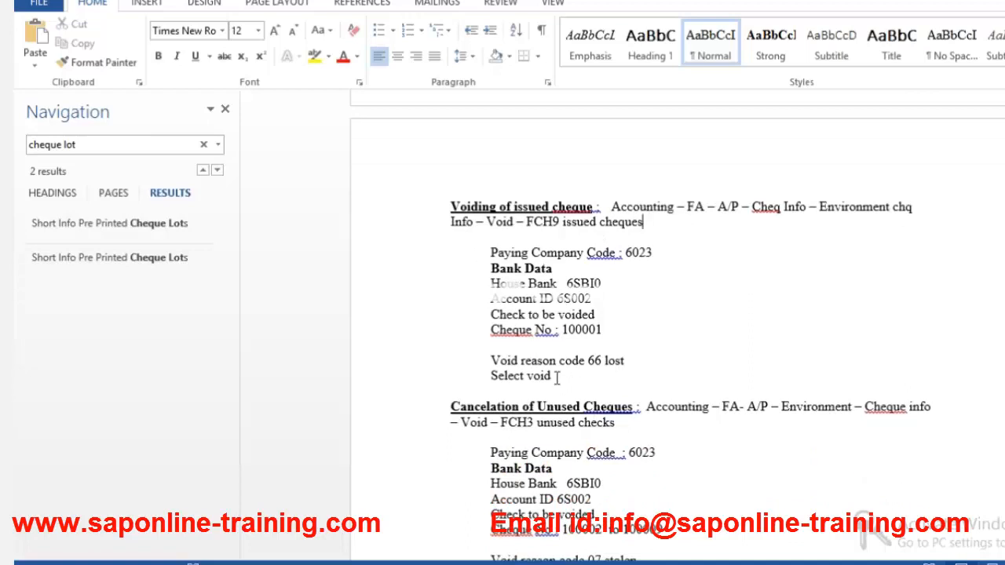
left_click_drag(442, 163, 558, 377)
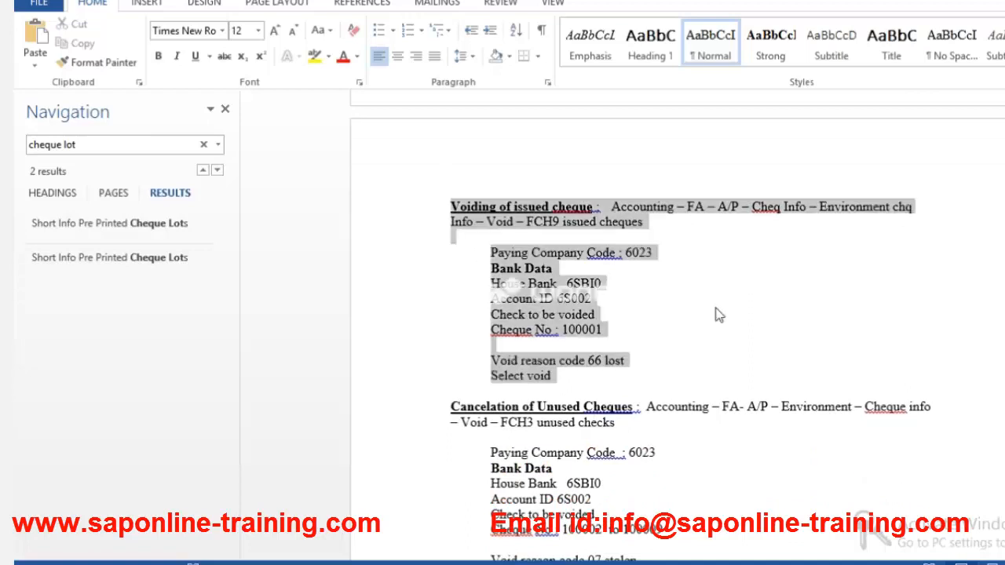
left_click(639, 426)
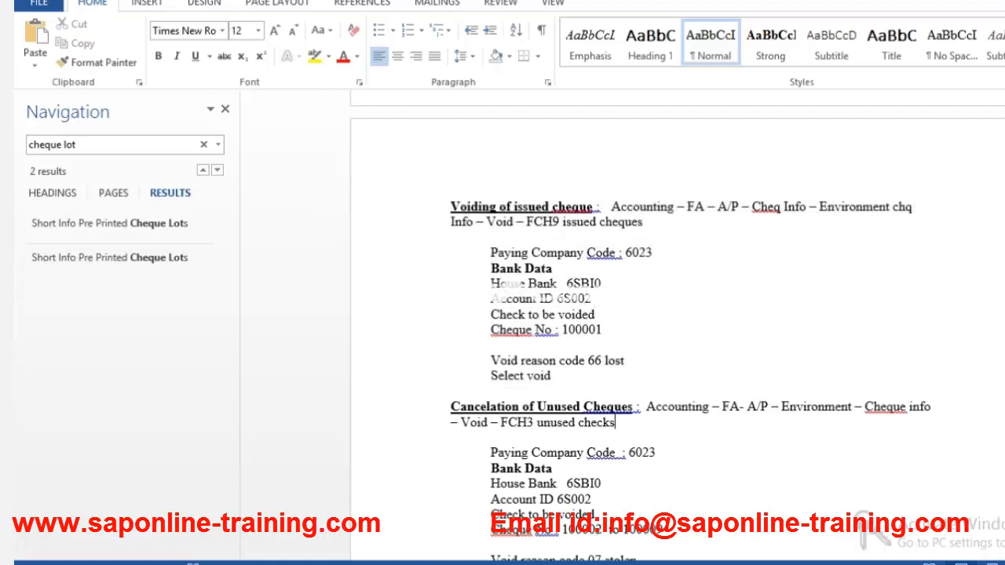
scroll(676, 327, "down", 1)
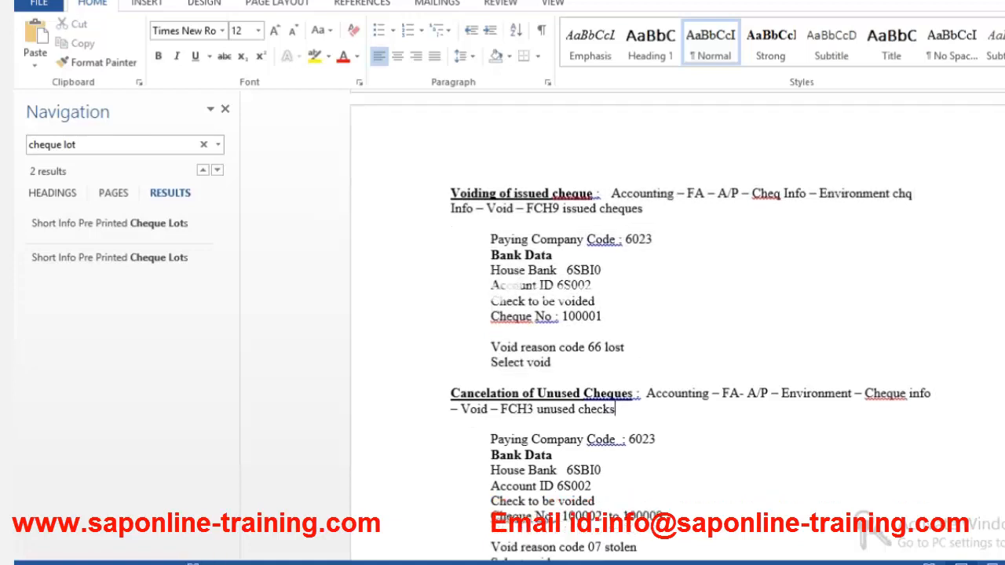
scroll(677, 327, "down", 3)
scroll(676, 326, "down", 6)
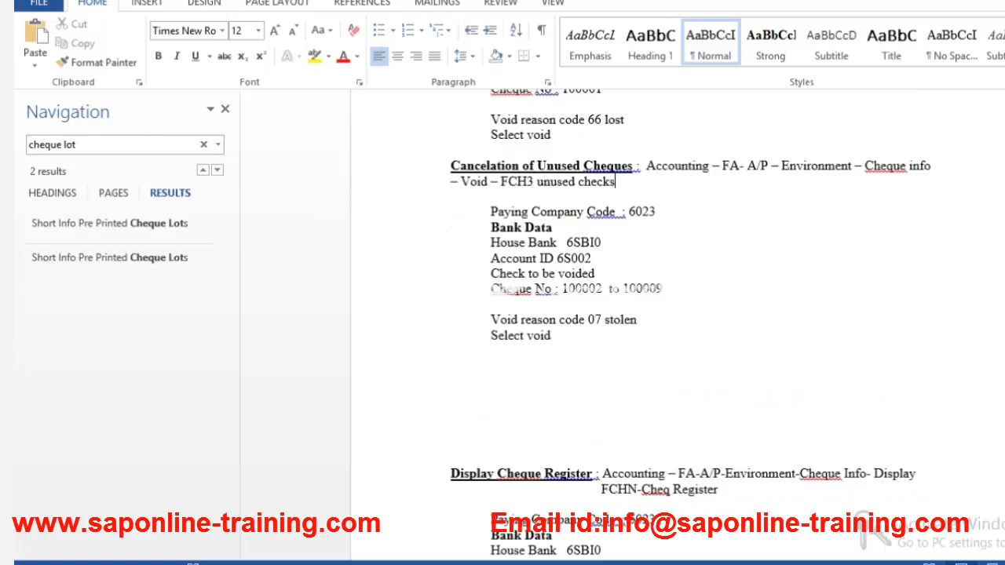
scroll(578, 227, "down", 3)
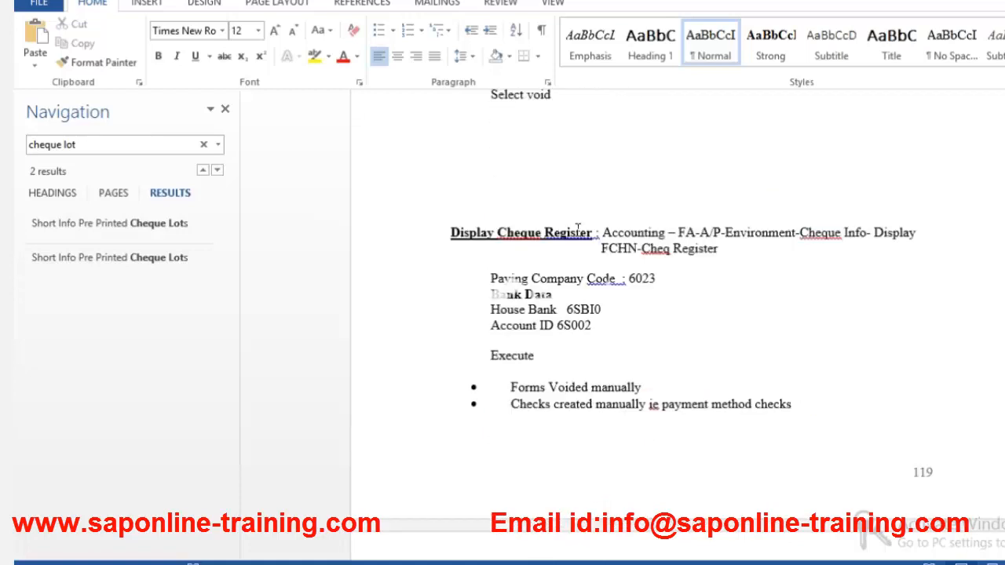
left_click(577, 229)
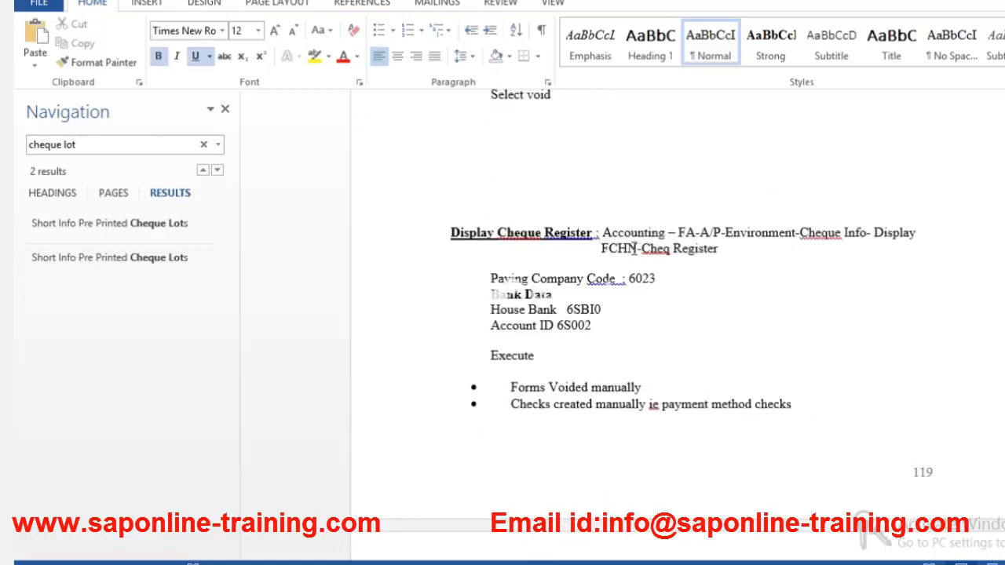
double_click(633, 248)
left_click_drag(634, 249, 636, 249)
Switch to SAP and open the Check Register with transaction /NFCHN.
key("alt+Tab")
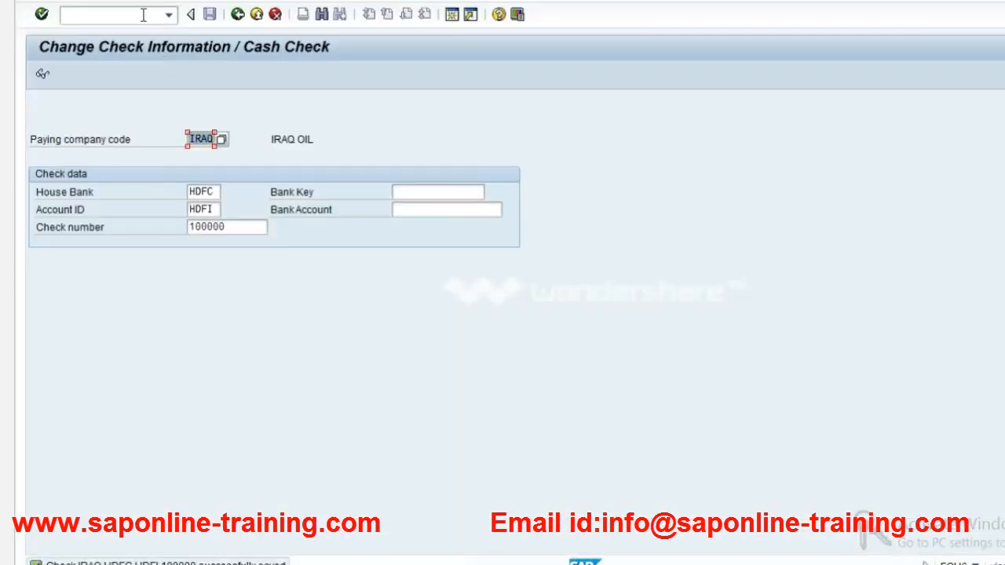
left_click(143, 15)
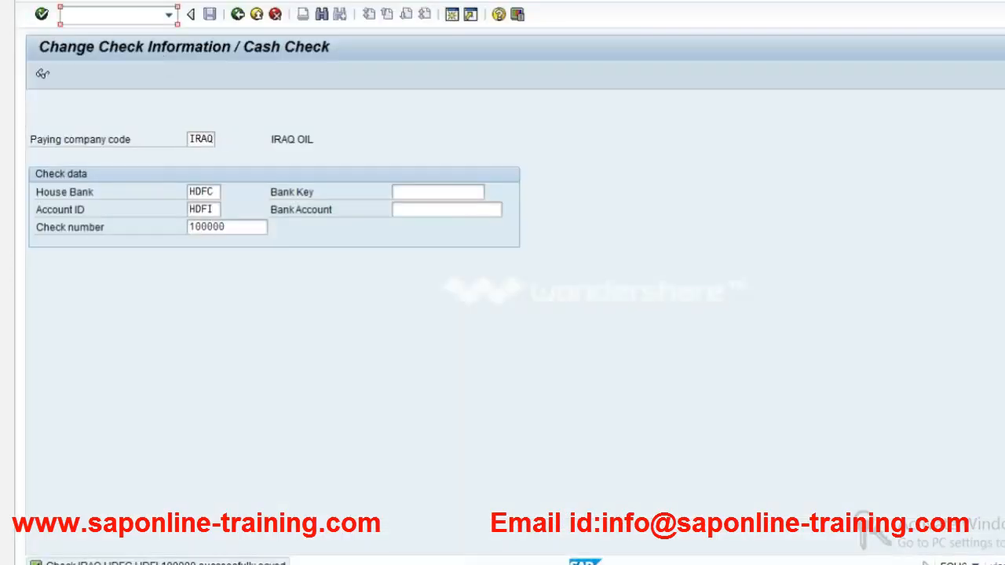
type("/NFCHN")
key("Return")
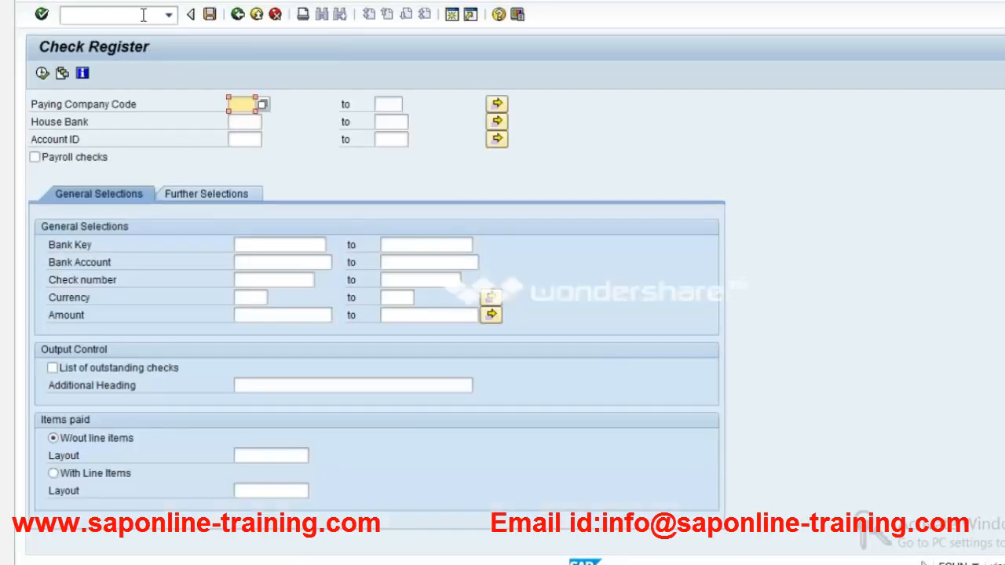
Run the check register for paying company code IRAQ, house bank HDFC and account ID HDFI, and inspect the check's entry.
type("IRAQ")
key("Tab")
key("Tab")
key("Tab")
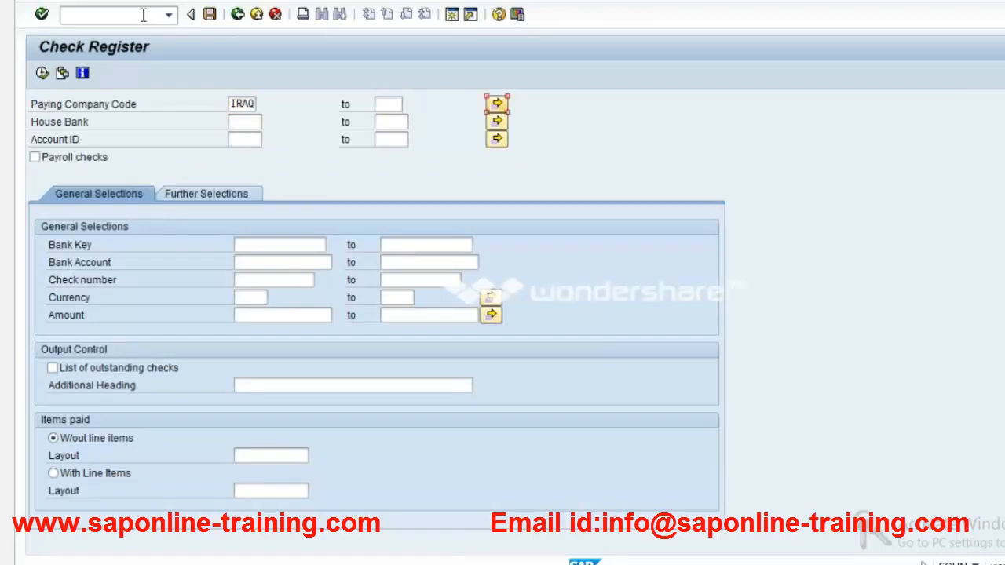
type("HDFC")
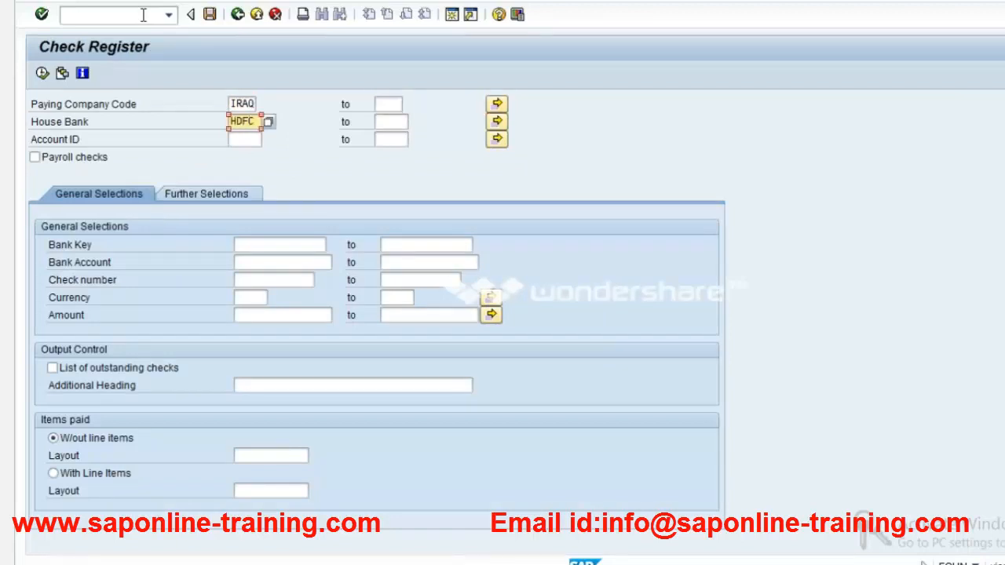
key("Tab")
key("Tab")
key("Tab")
type("HD")
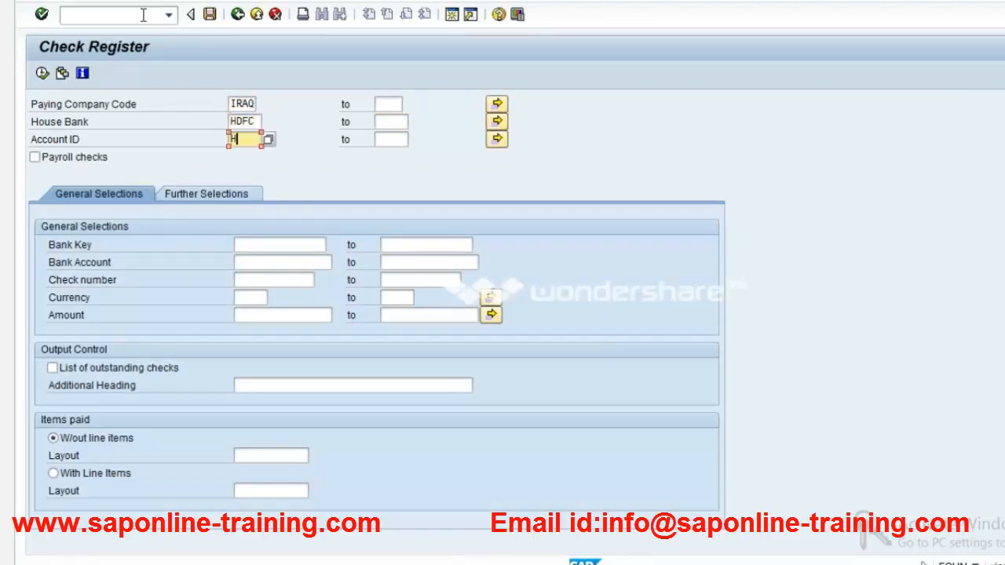
type("FI")
left_click(43, 75)
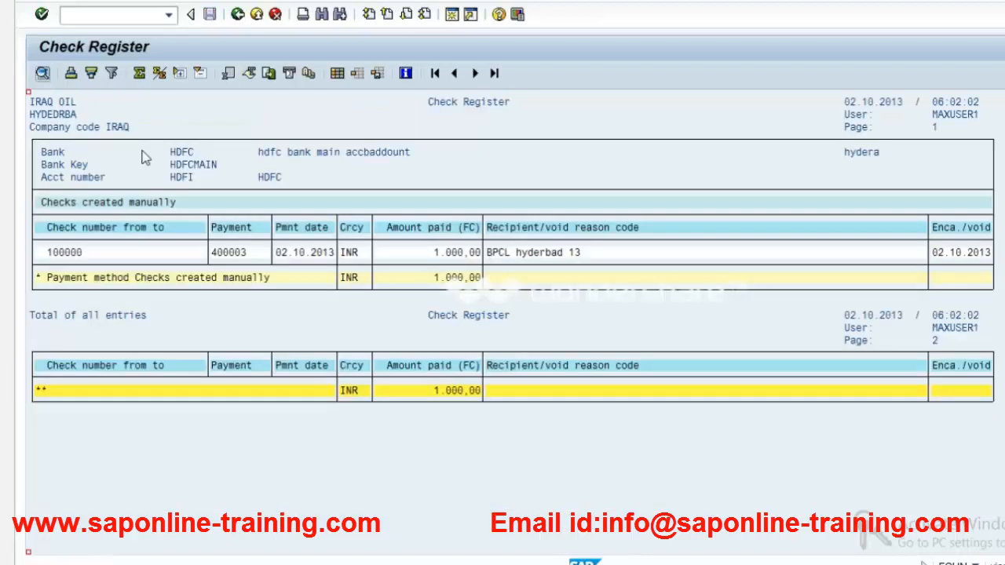
left_click(50, 256)
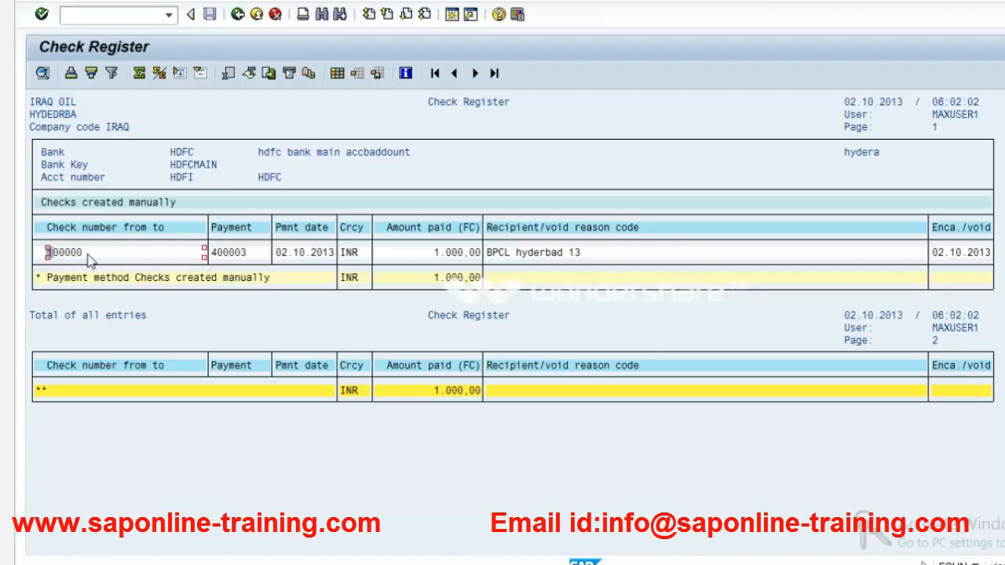
left_click(239, 255)
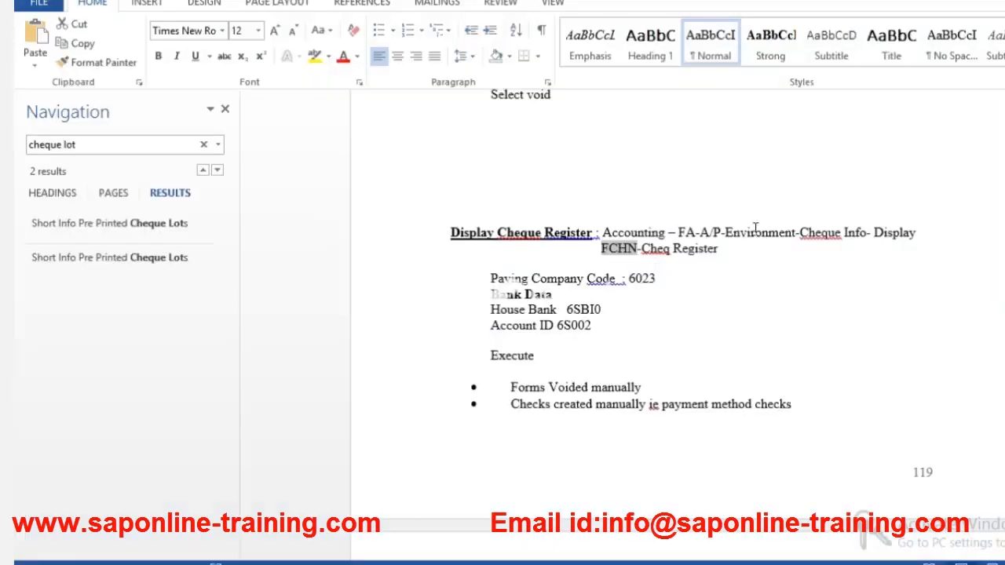
Go back in the Word guide from the cheque register section to the section on voiding issued cheques.
left_click(755, 228)
key("Up")
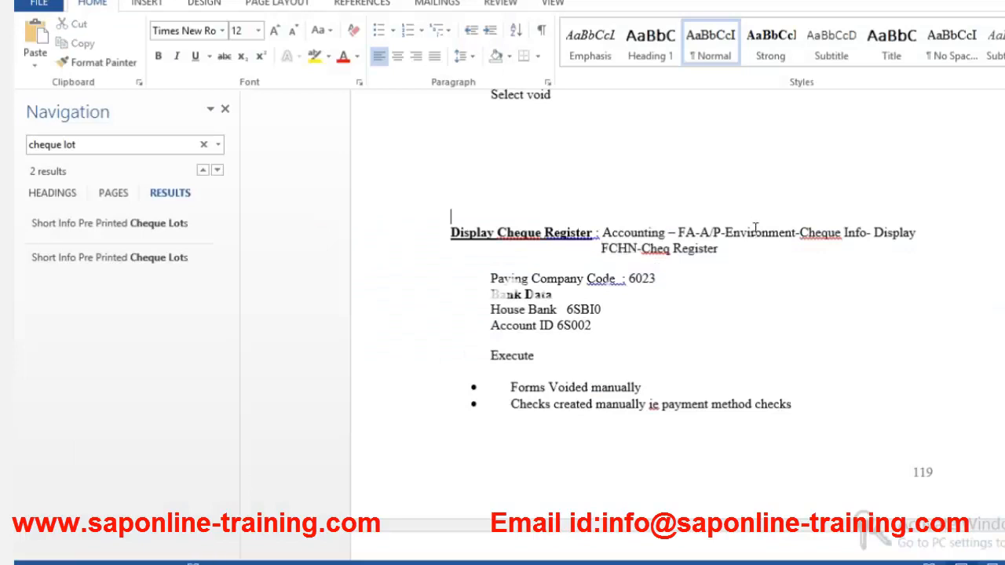
key("Up")
key("Up")
key("Up")
key("Up")
key("Up")
key("Up")
key("Up")
key("Up")
key("Up")
key("Up")
key("Up")
key("Up")
key("Up")
key("Up")
key("Up")
key("Up")
key("Up")
key("Up")
key("Up")
key("Up")
key("Up")
key("Up")
key("Up")
key("Up")
key("Up")
key("Up")
key("Up")
key("Up")
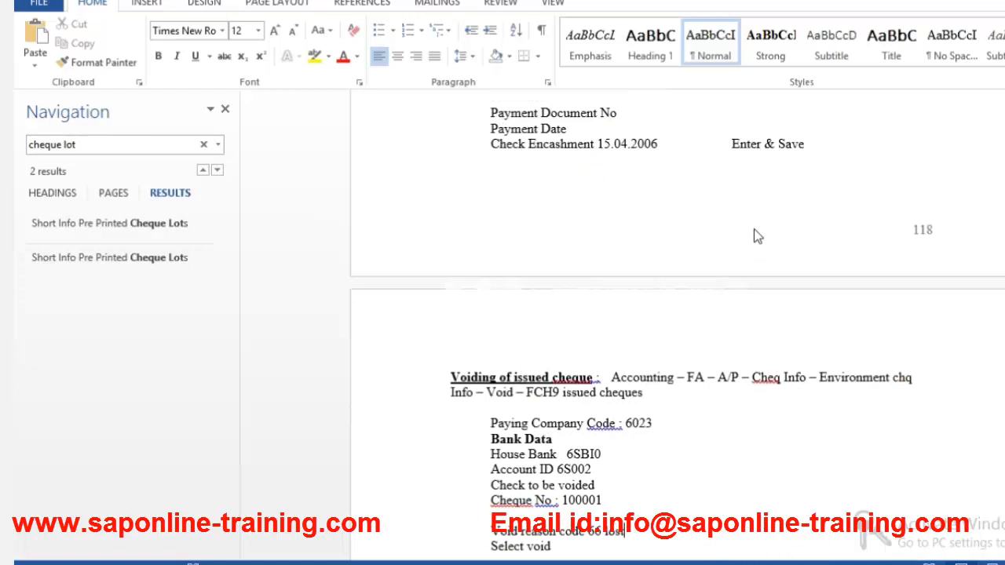
Examine the Word guide's section on voiding issued cheques and highlight its transaction code FCH9.
key("Down")
key("Down")
key("Down")
key("Down")
key("Down")
key("Down")
key("Down")
key("Down")
key("Down")
key("Down")
key("Down")
key("Down")
key("Down")
key("Down")
key("Down")
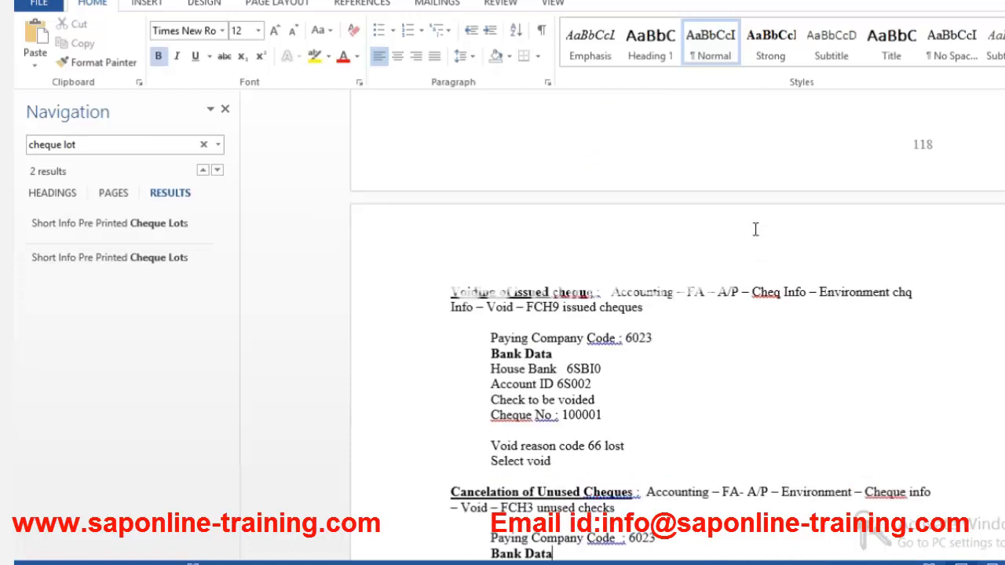
left_click(543, 313)
left_click(529, 307)
left_click_drag(527, 307, 561, 312)
Switch to SAP, leave the check register and open FCH9 - Issued Checks from the Void folder under Check Information.
key("alt+Tab")
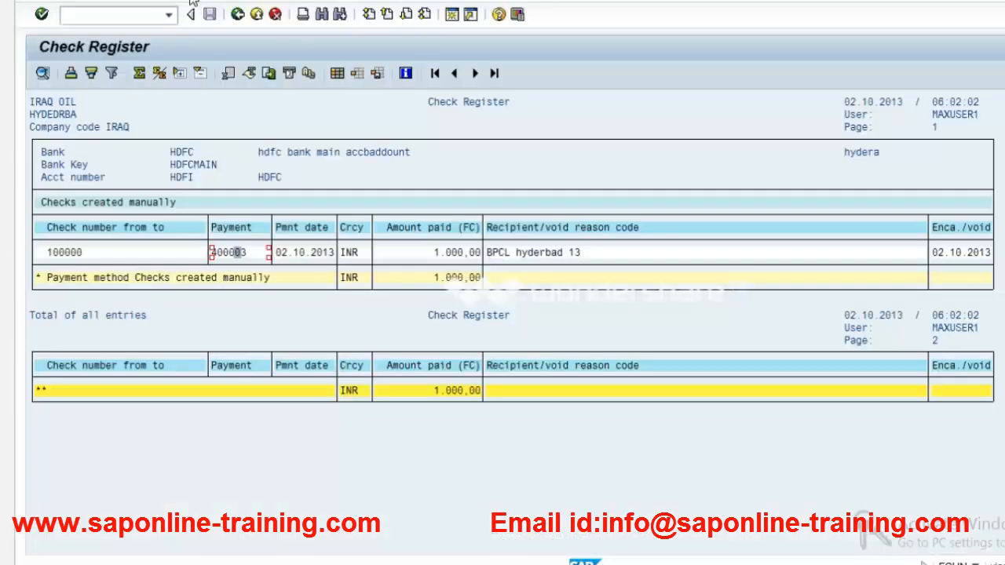
left_click(238, 17)
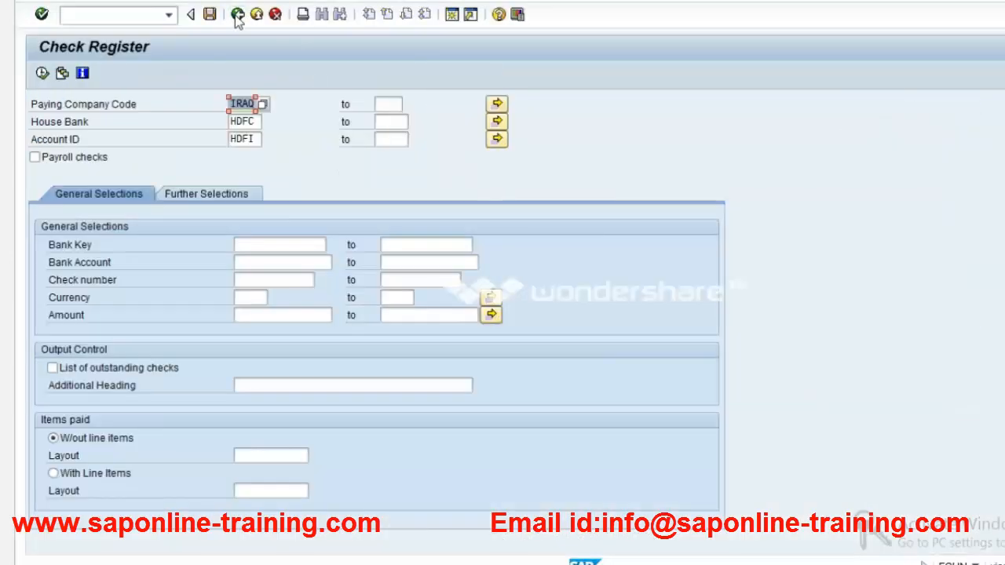
key("F3")
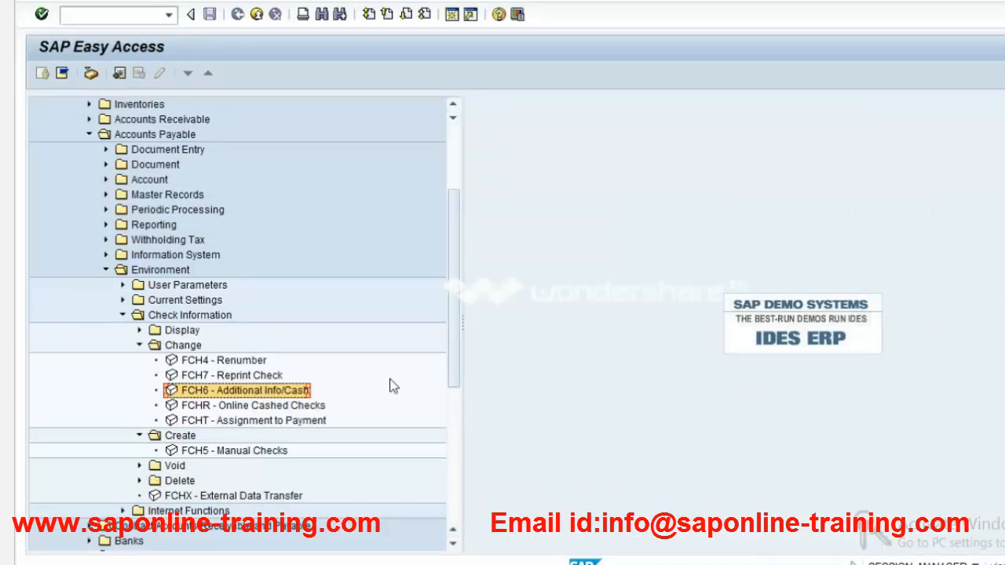
scroll(458, 335, "down", 4)
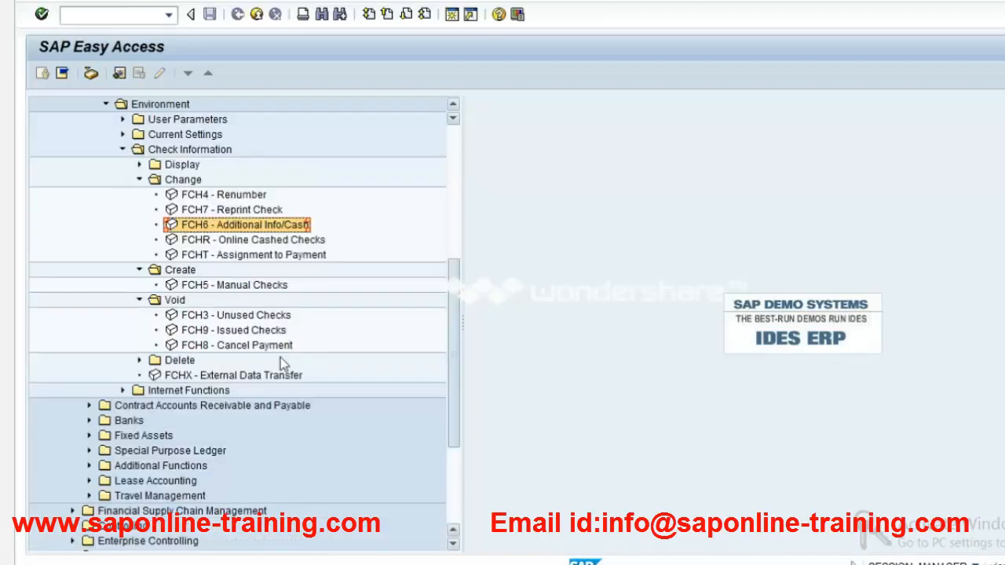
left_click(238, 330)
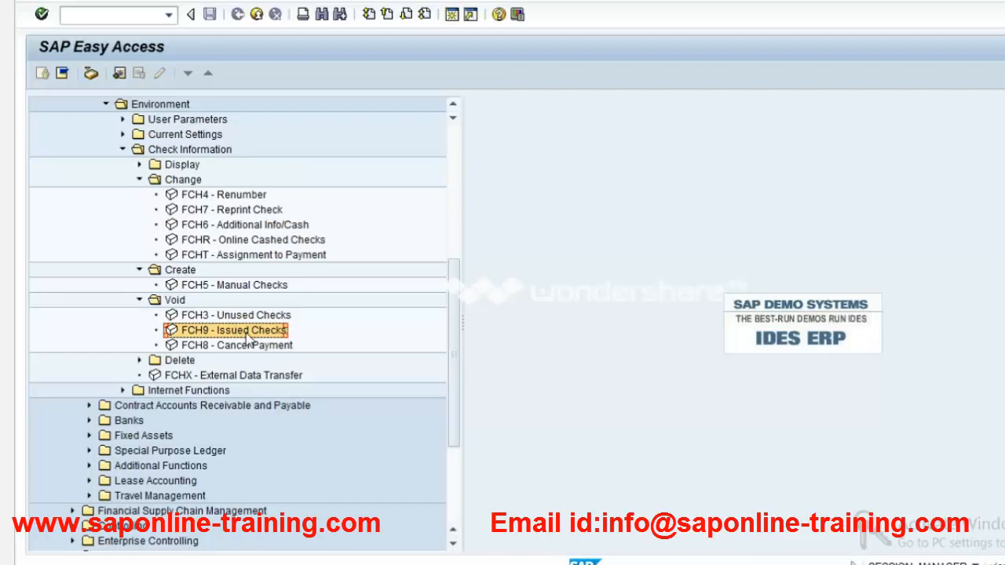
double_click(246, 333)
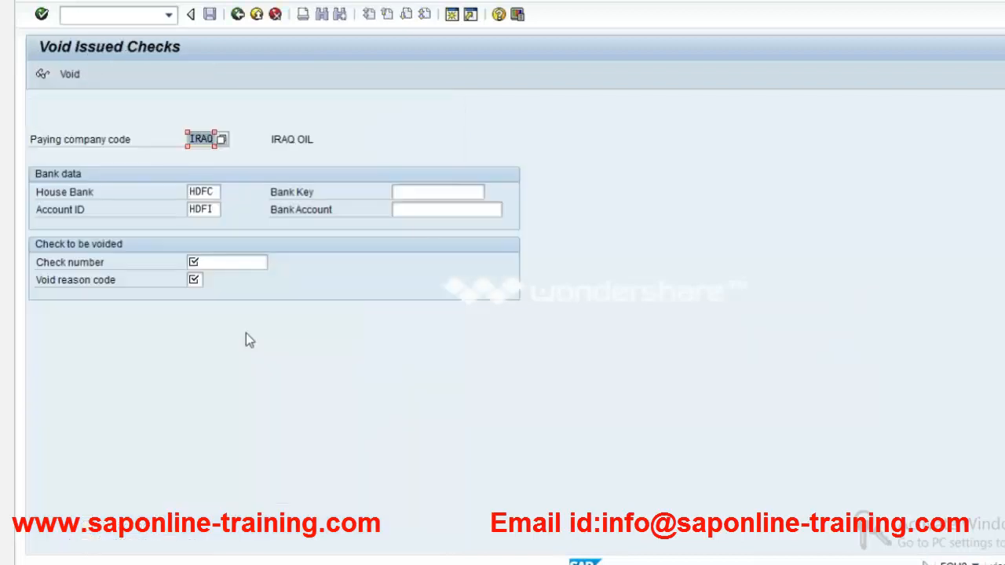
Enter check number 100000 as the check to void and choose void reason code 07 (Stolen).
left_click(226, 260)
type("100000")
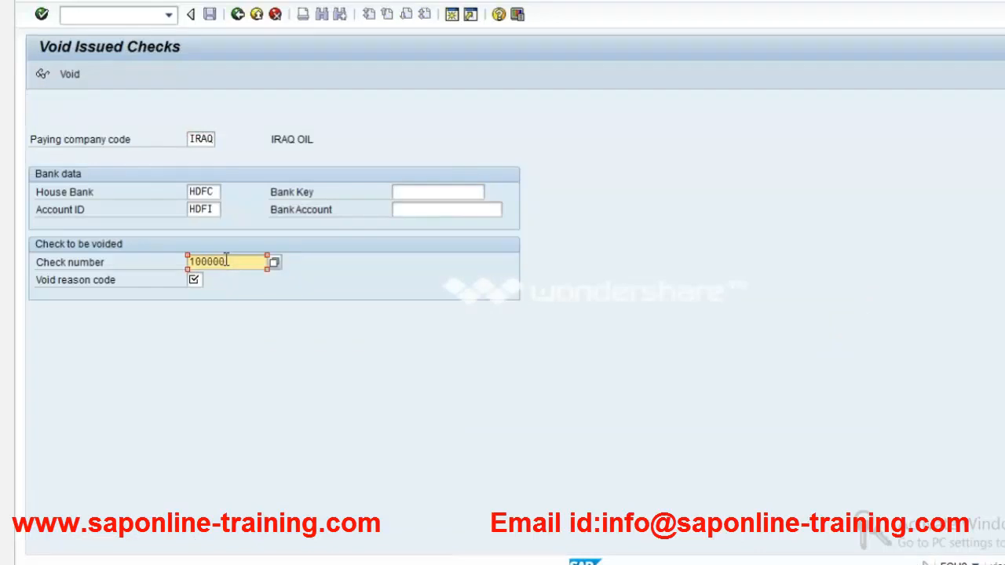
key("Tab")
key("F4")
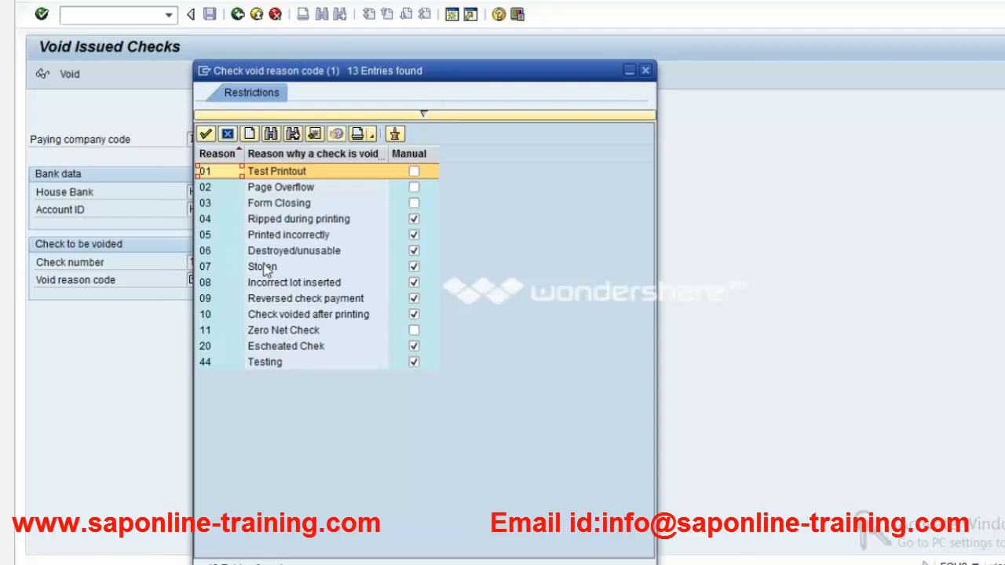
left_click(256, 223)
left_click(262, 238)
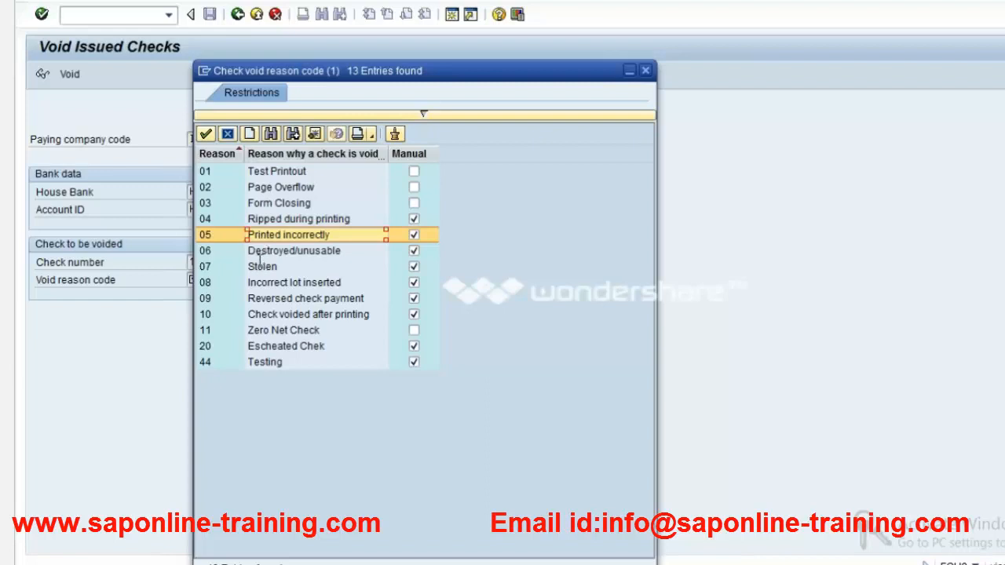
double_click(260, 264)
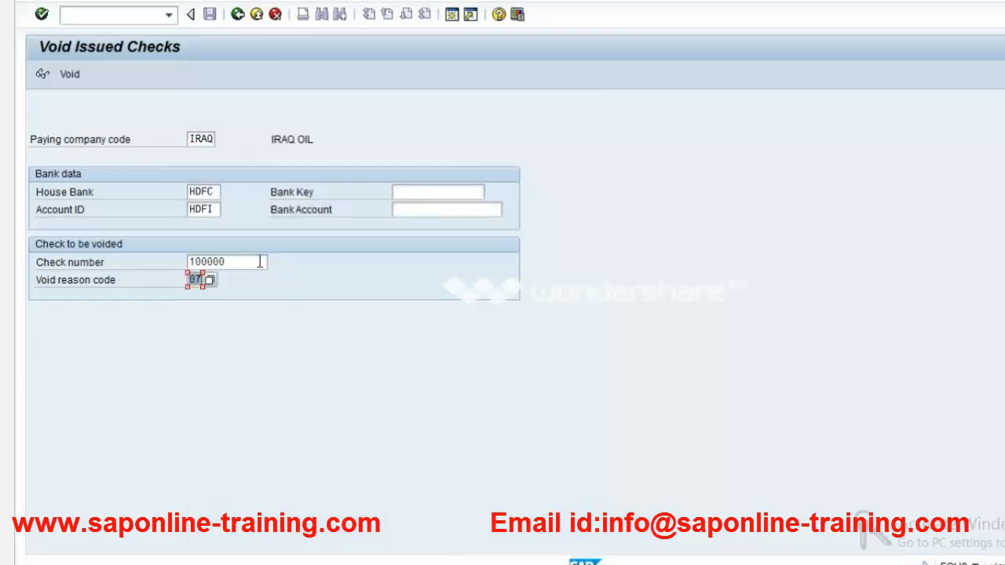
Consult the void reason line in the Word guide and try to void the issued check in SAP.
key("alt+Tab")
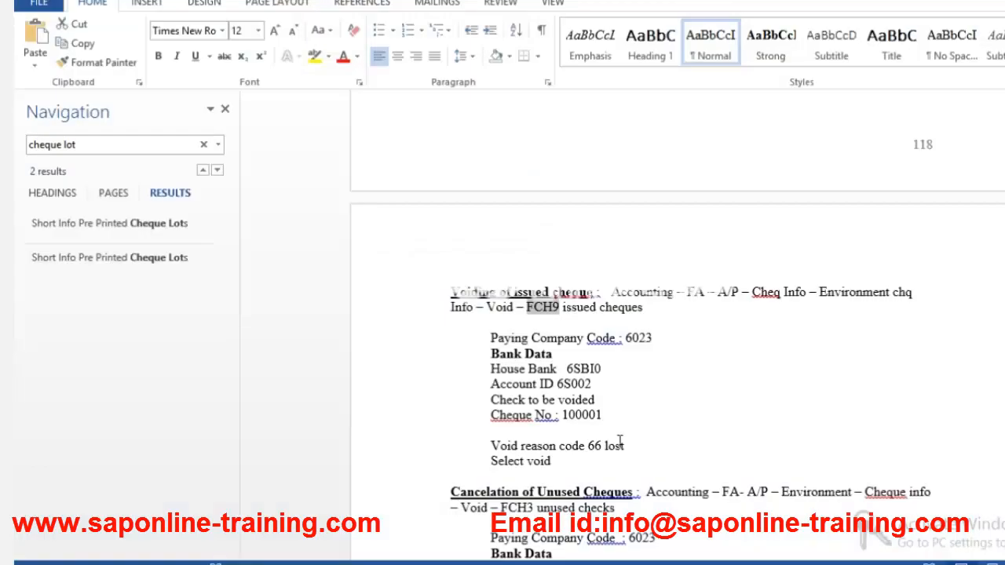
left_click(620, 444)
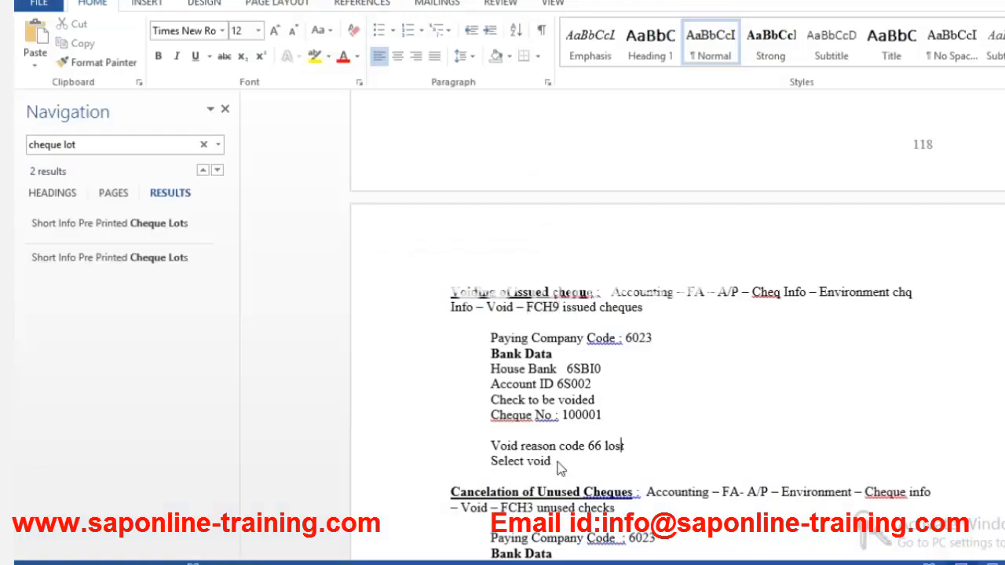
key("alt+Tab")
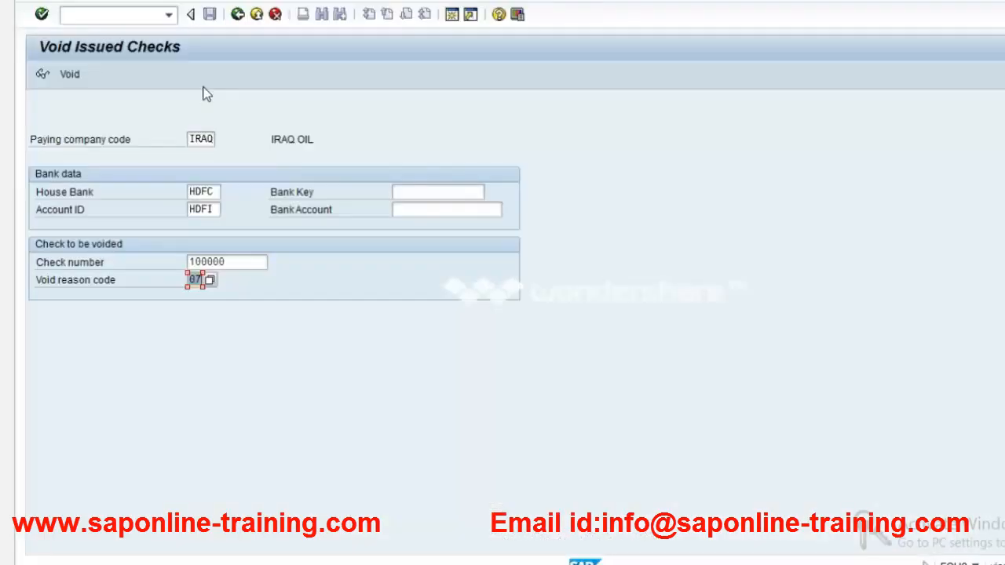
left_click(70, 73)
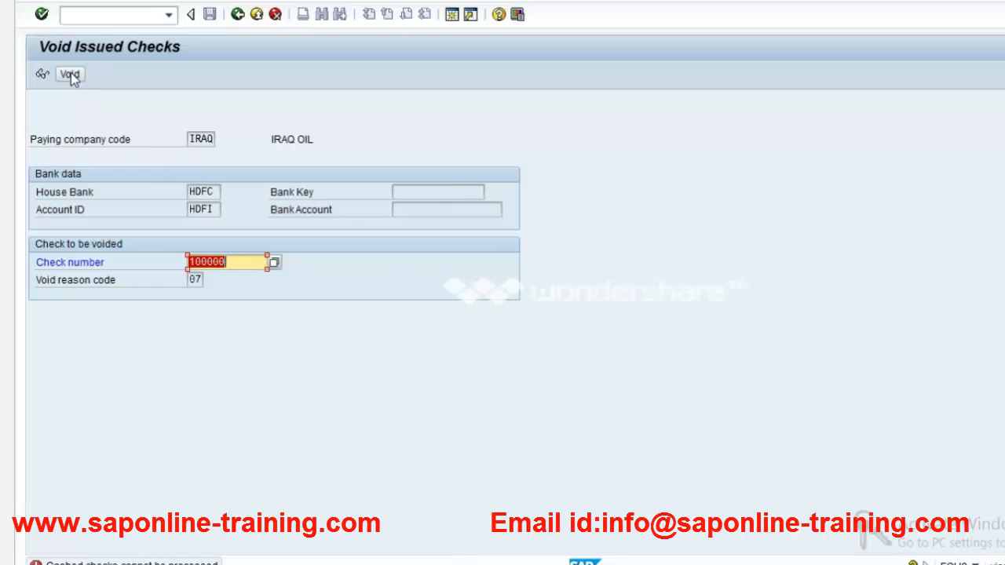
Switch to the Word guide and go over the whole Enter Encashment Date section, including its FCH6 path.
key("alt+Tab")
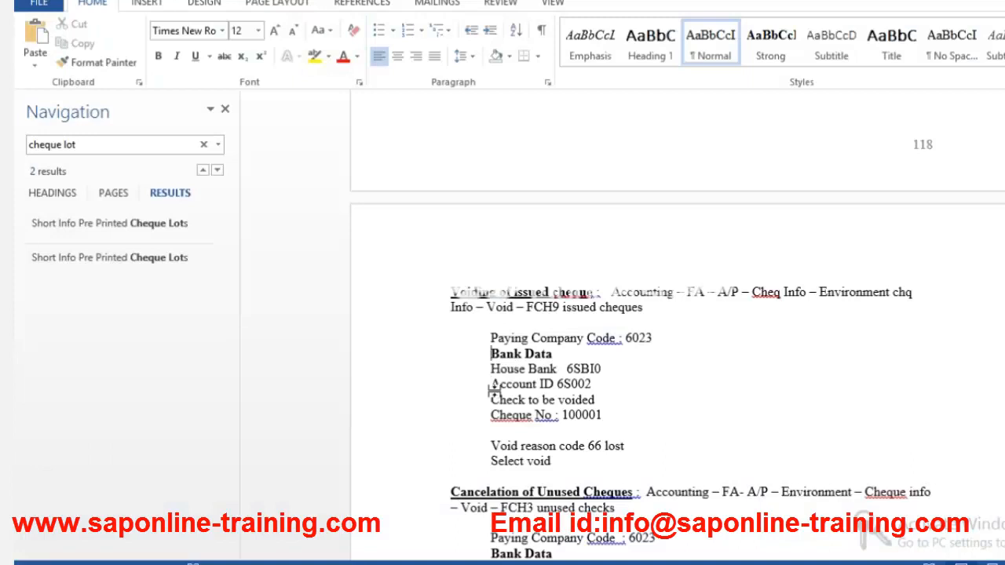
scroll(495, 390, "up", 6)
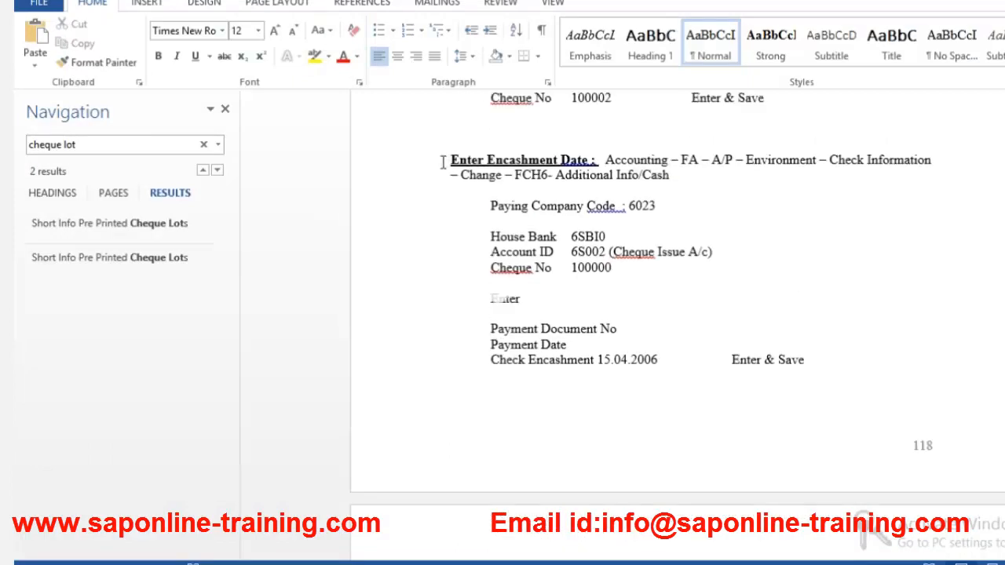
left_click(452, 159)
left_click(812, 358, "shift")
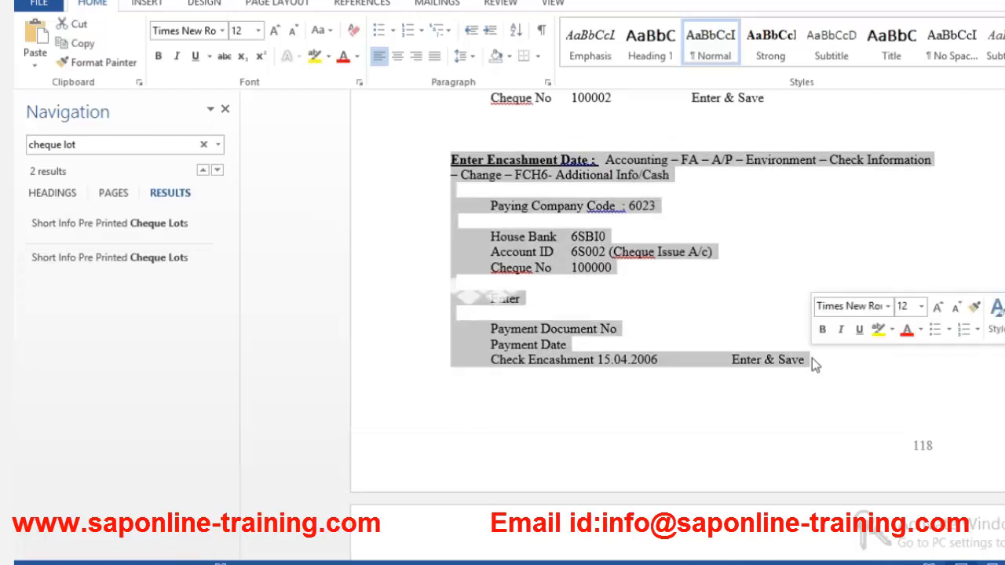
left_click(812, 358)
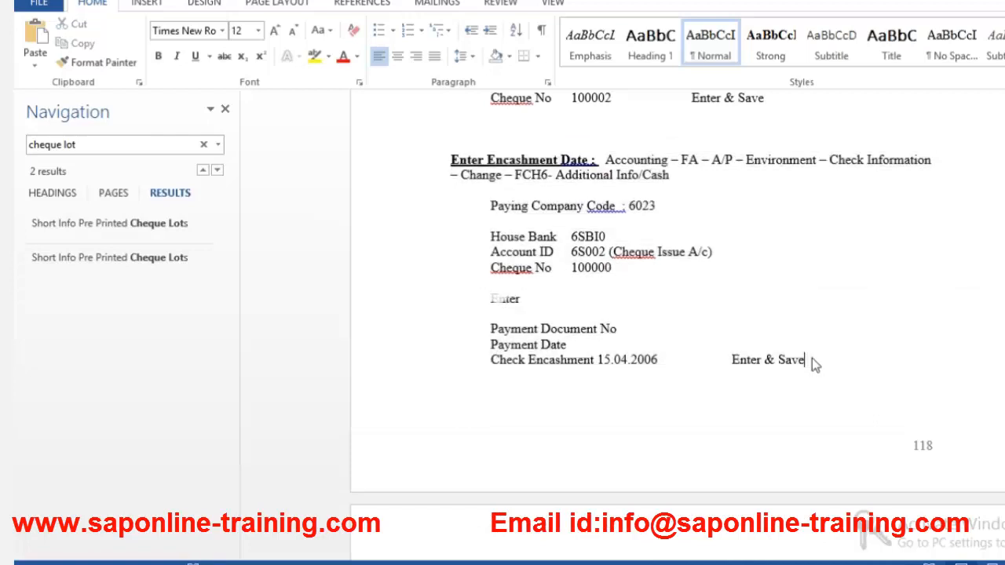
left_click(691, 282, "shift")
left_click(463, 166, "shift")
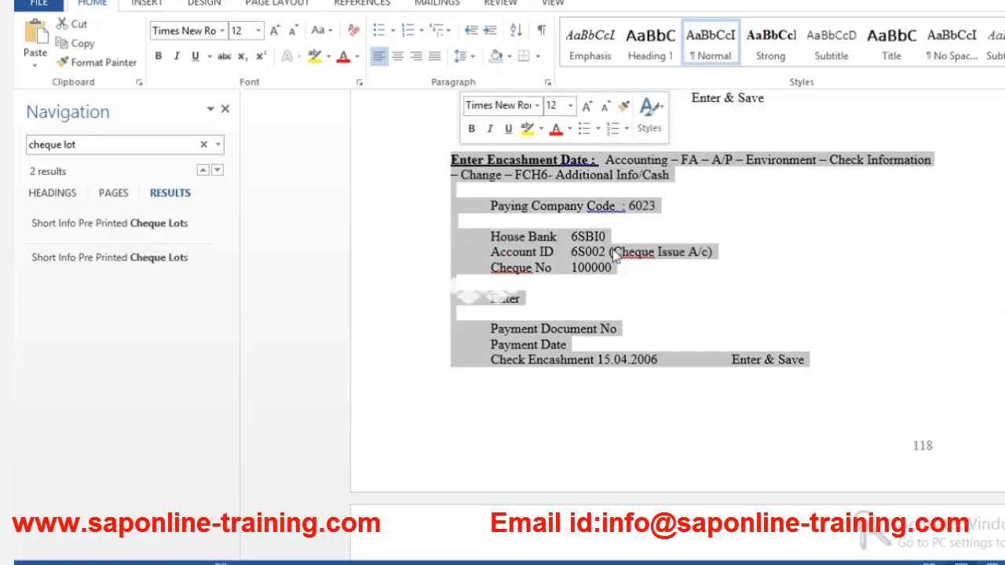
left_click(539, 178)
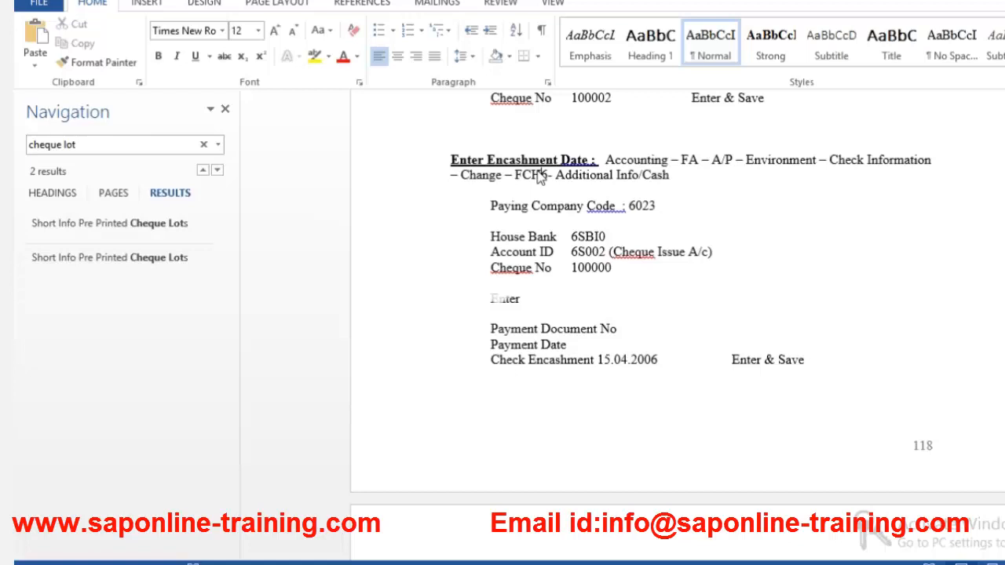
left_click(657, 380)
Examine the Word guide's section on cancelling unused cheques and highlight its transaction code FCH3.
key("alt+Tab")
key("alt+Tab")
key("Down")
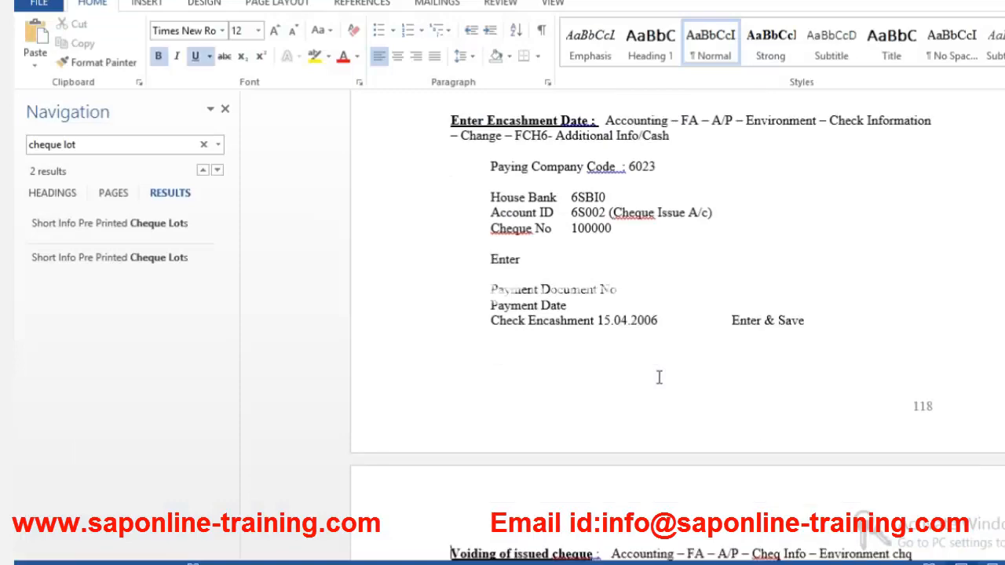
key("Down")
key("Down")
key("Down")
key("Down")
key("Down")
key("Down")
key("Down")
key("Down")
key("Down")
key("Down")
key("Down")
key("Down")
key("Down")
key("Down")
key("Down")
key("Down")
key("Down")
key("Down")
key("Down")
key("Down")
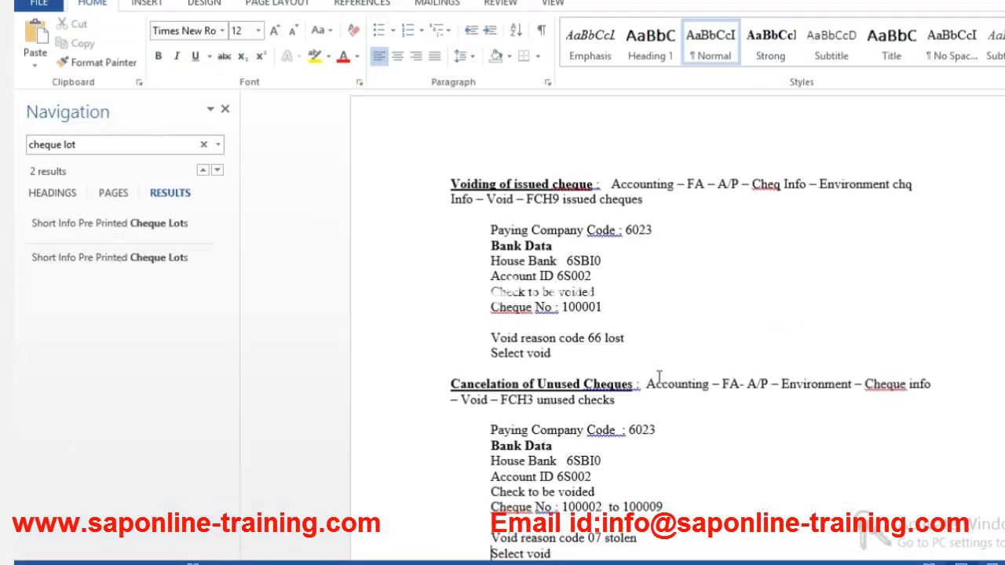
scroll(657, 377, "down", 3)
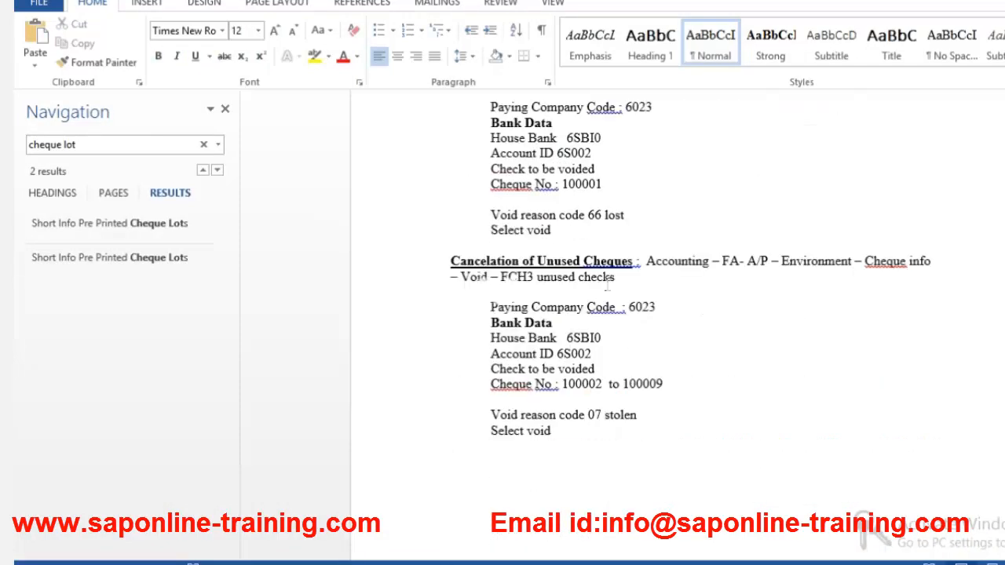
left_click(535, 276)
double_click(502, 276)
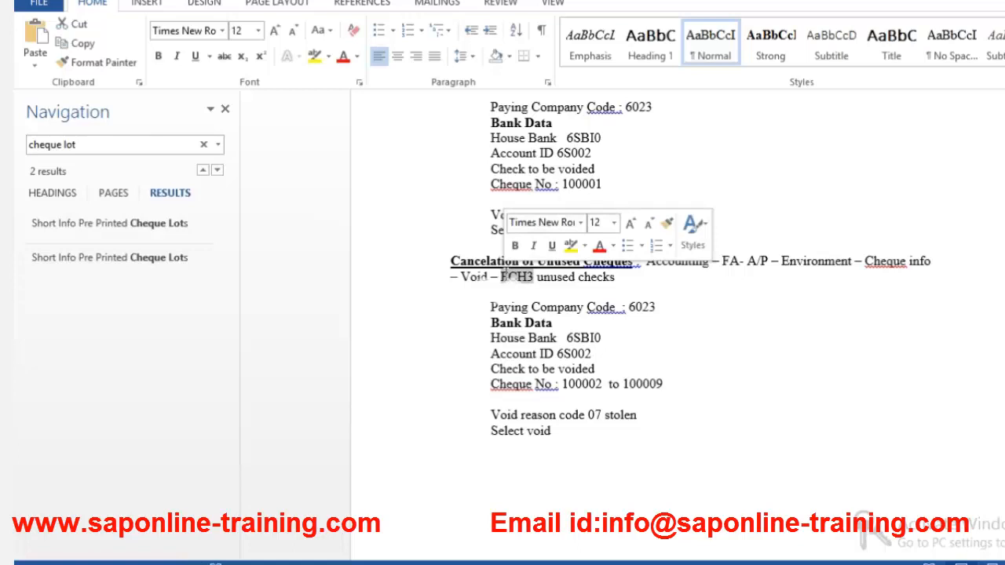
Switch to SAP, leave Void Issued Checks and open FCH3 - Unused Checks from the Void folder.
key("alt+Tab")
left_click(245, 18)
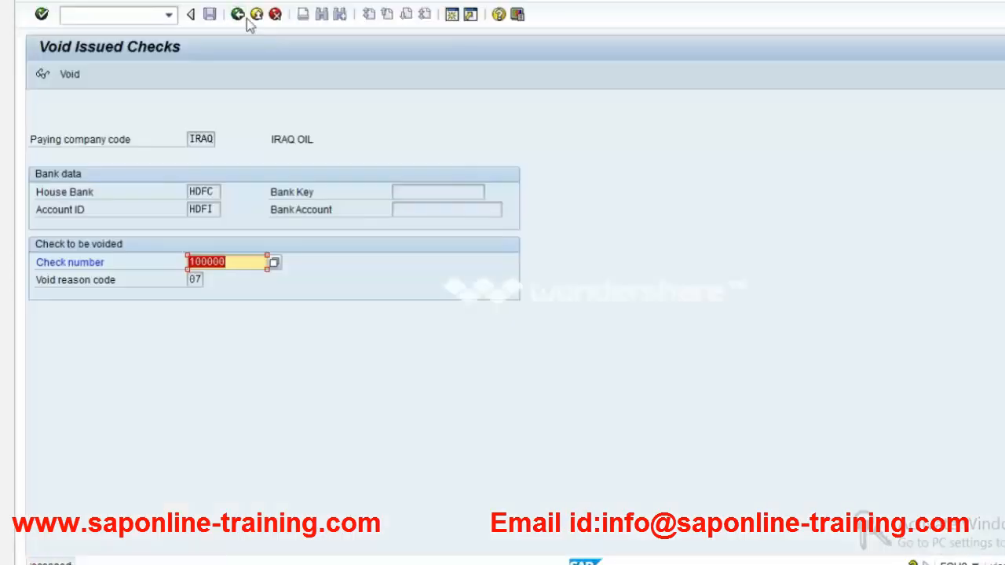
left_click(275, 15)
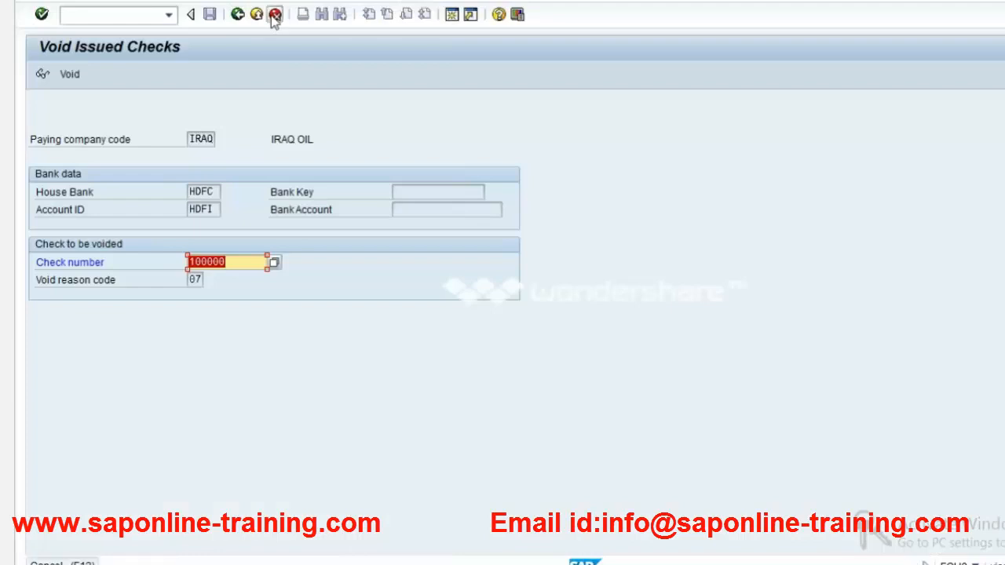
double_click(243, 316)
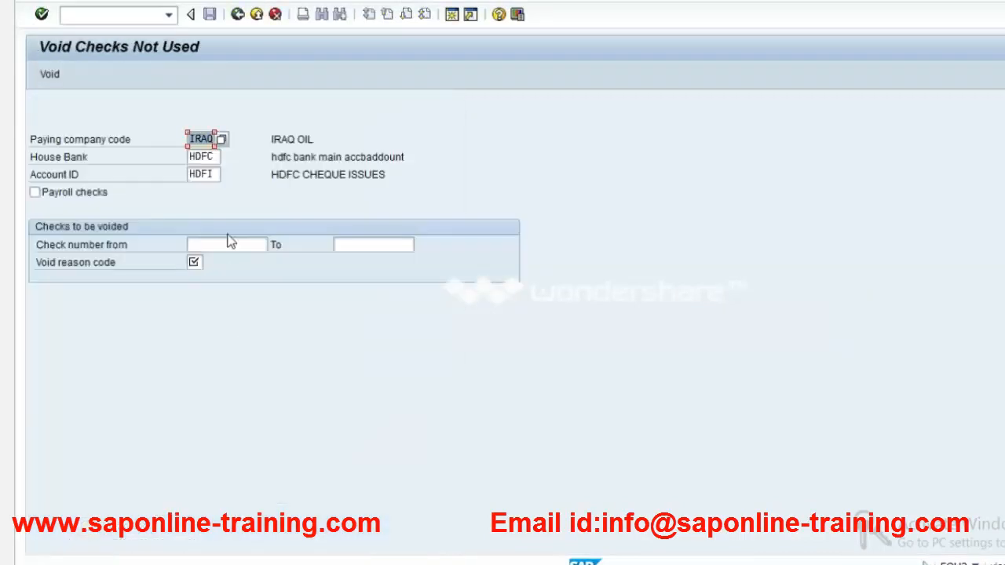
Enter checks 100002 to 100009 as the range to void and choose void reason code 06 (Destroyed/unusable).
left_click(238, 245)
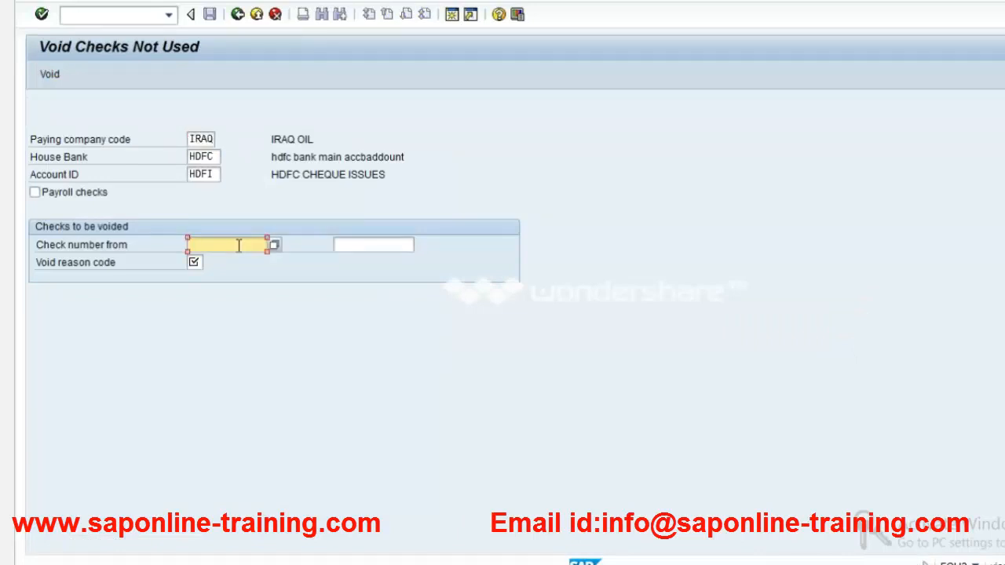
type("100002")
key("Tab")
type("1000")
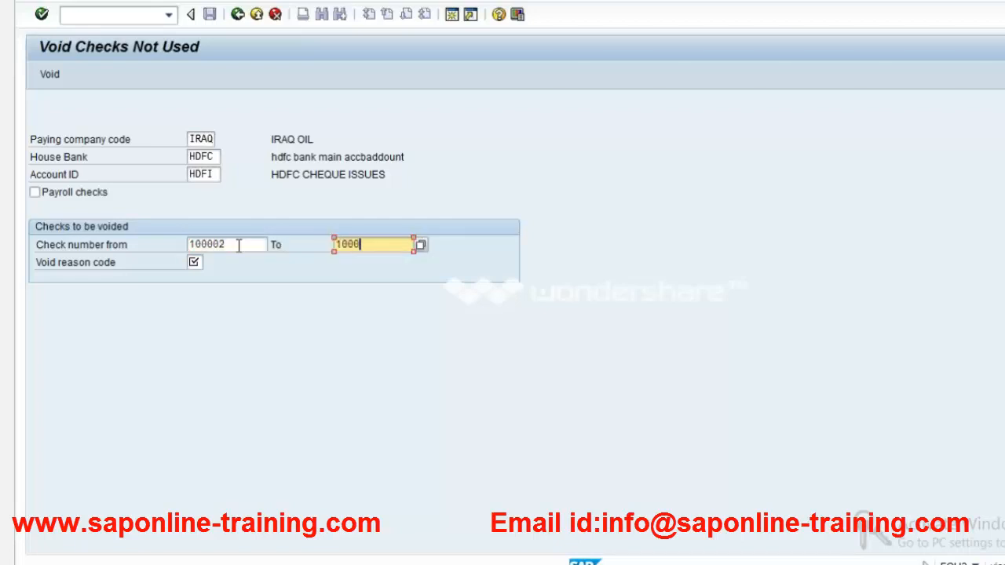
type("09")
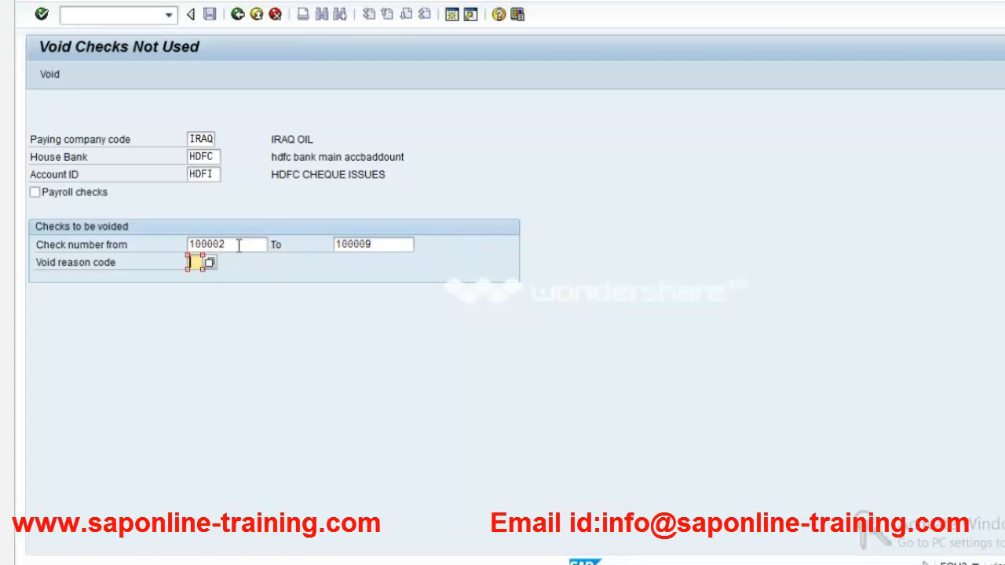
key("F4")
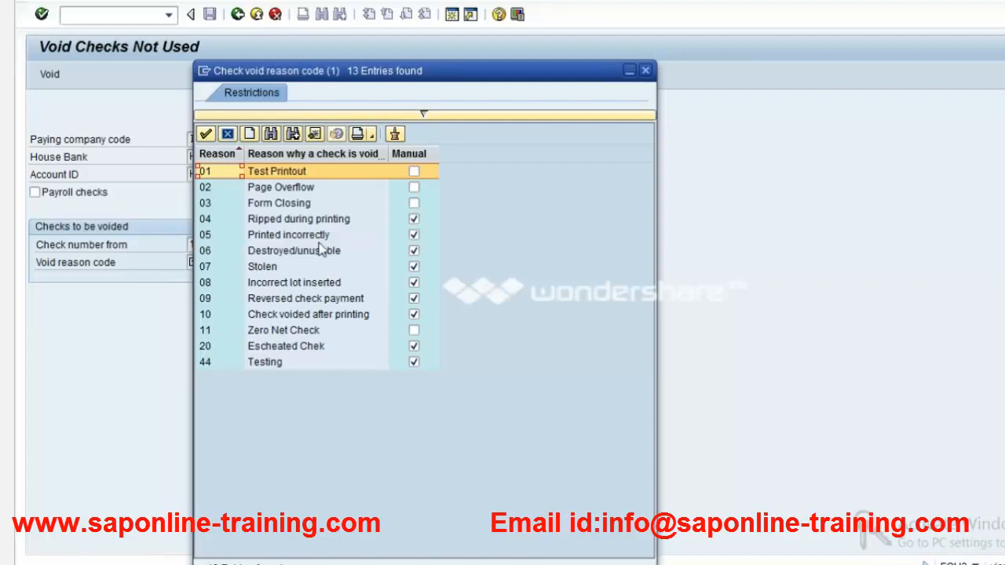
double_click(269, 253)
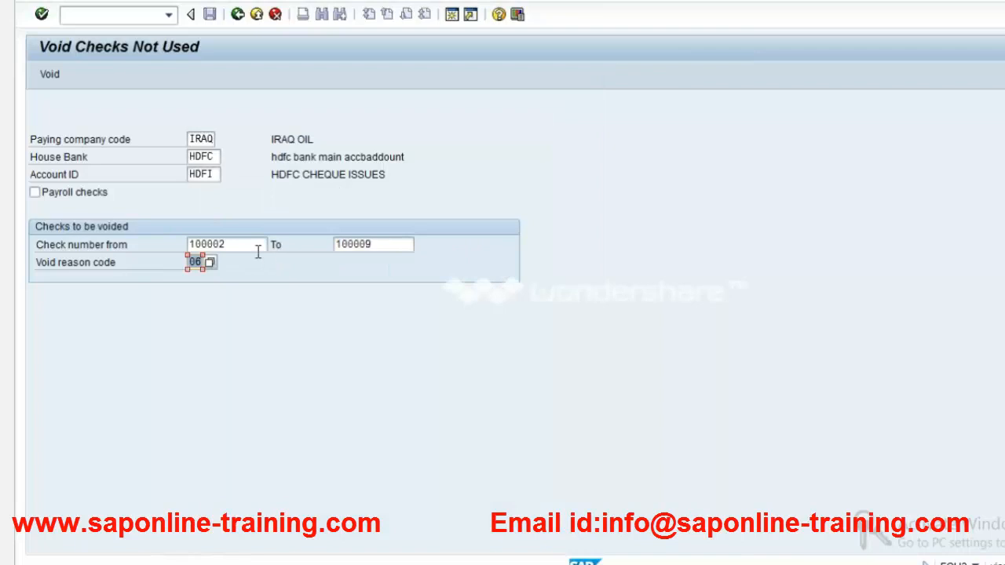
left_click(256, 249)
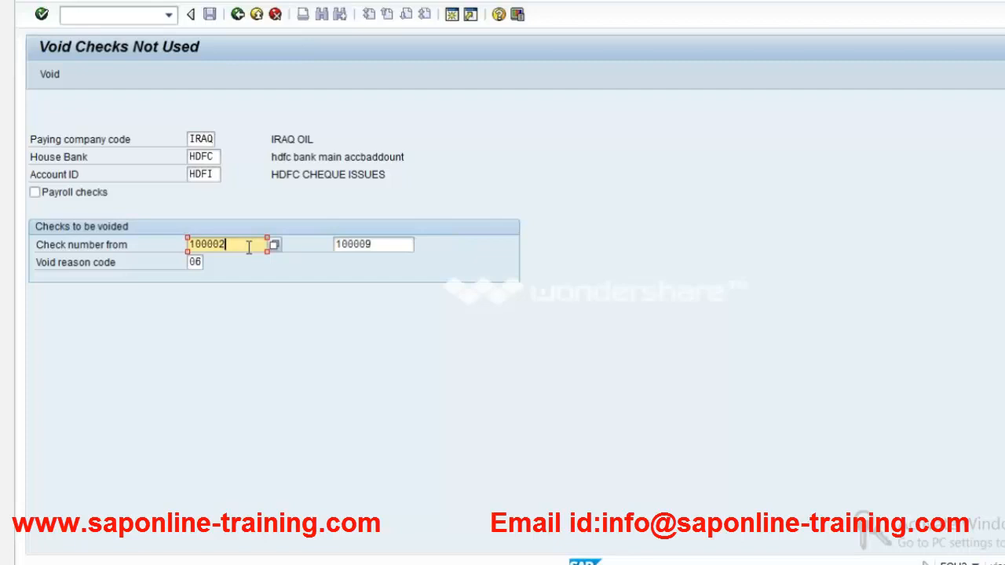
left_click(390, 243)
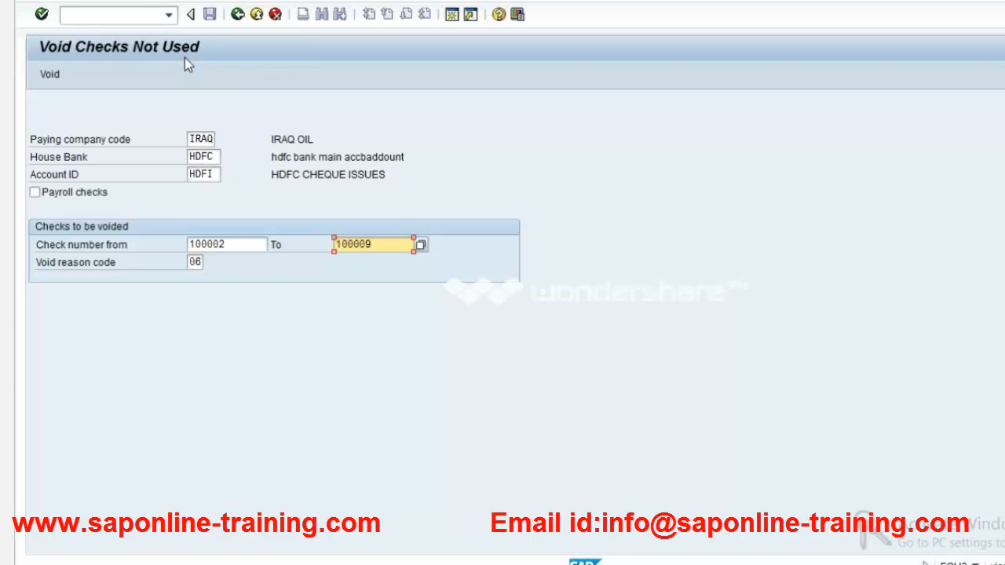
Void the unused checks 100002 to 100009 with void reason code 06.
left_click(249, 245)
left_click(400, 243)
left_click(202, 259)
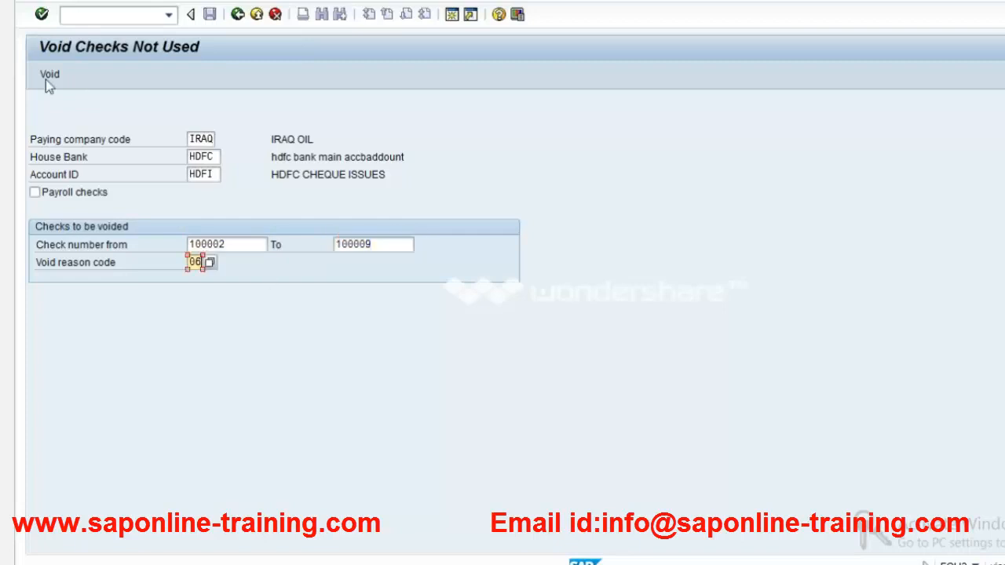
left_click(45, 78)
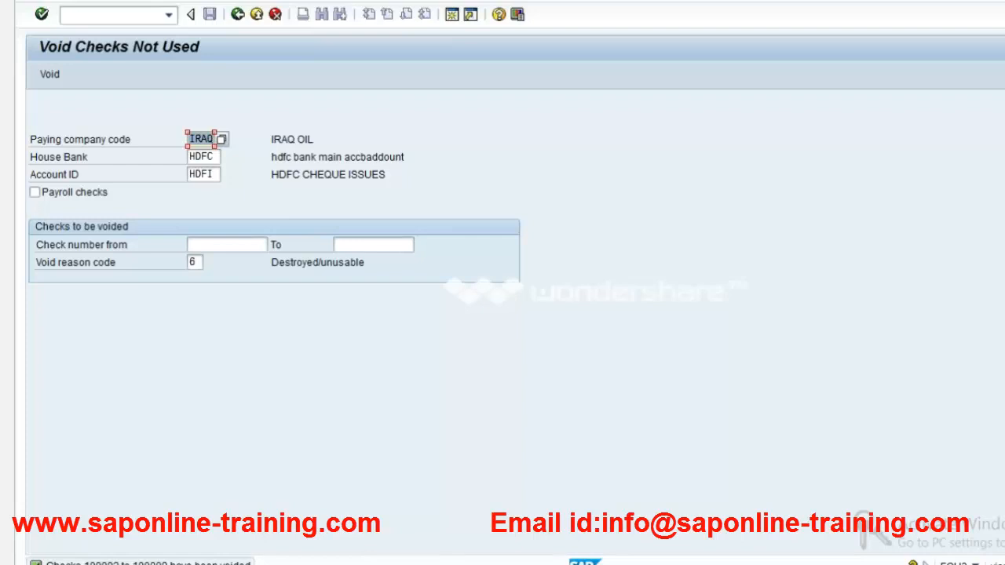
Switch to the Word guide and examine the sections around cancelling unused cheques, including Display Cheque Register with FCHN.
key("alt+Tab")
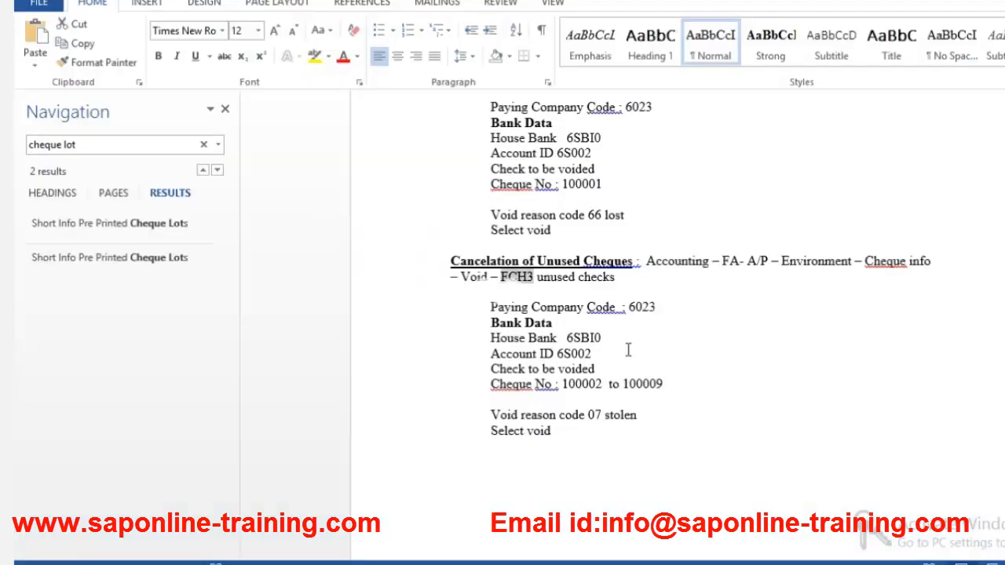
left_click(628, 350)
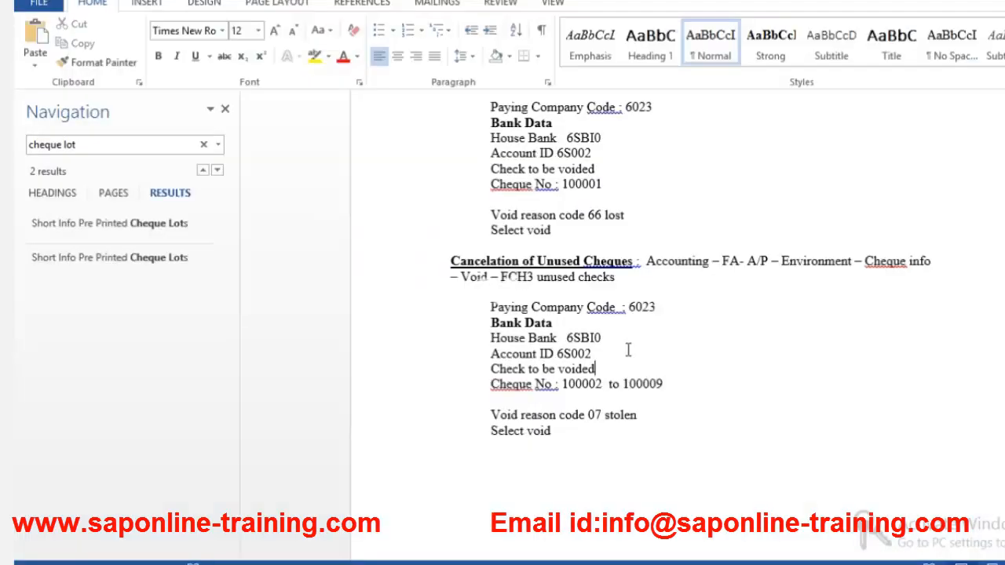
scroll(628, 350, "down", 1)
scroll(628, 350, "down", 10)
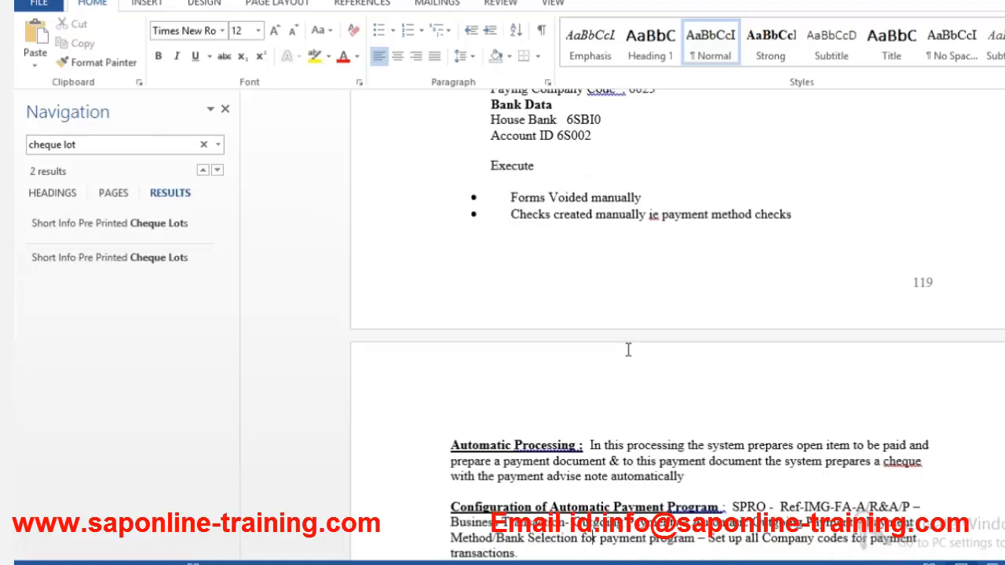
scroll(628, 350, "up", 3)
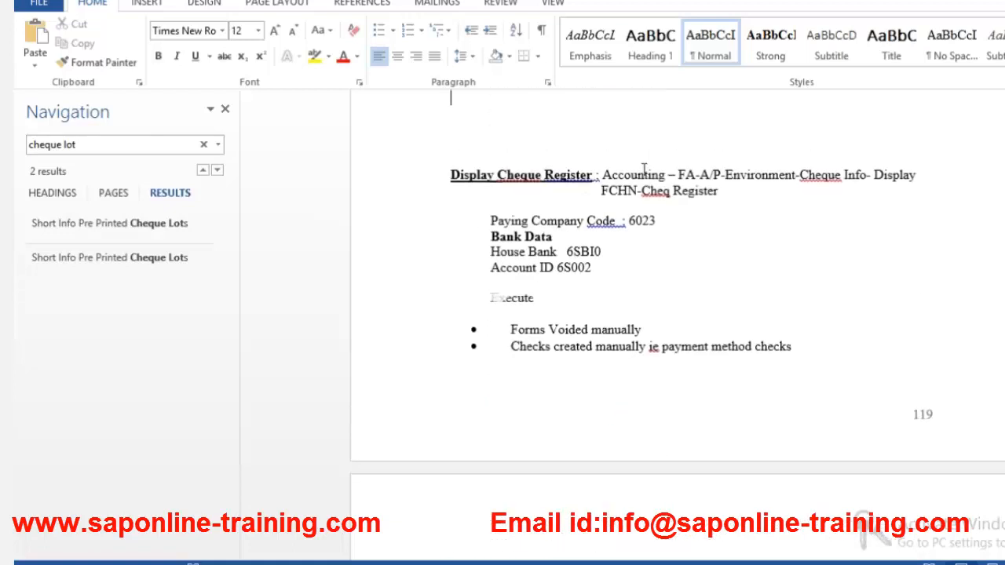
left_click(583, 173)
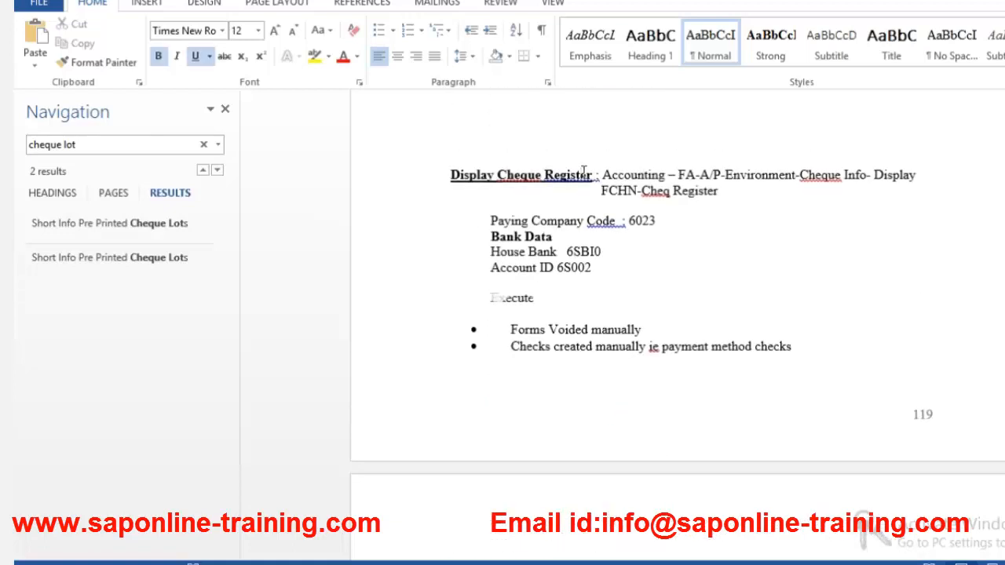
key("Up")
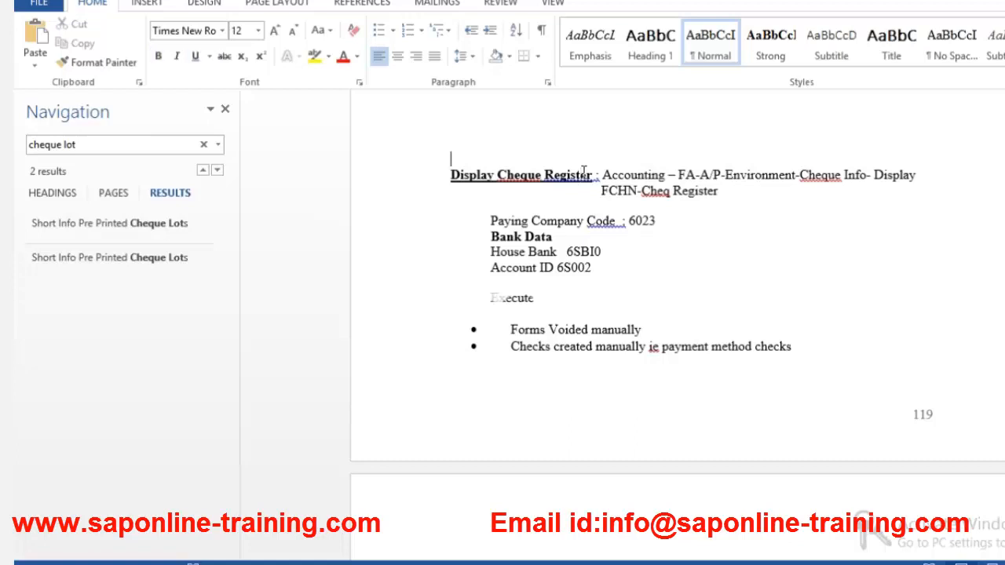
key("BackSpace")
scroll(584, 172, "up", 5)
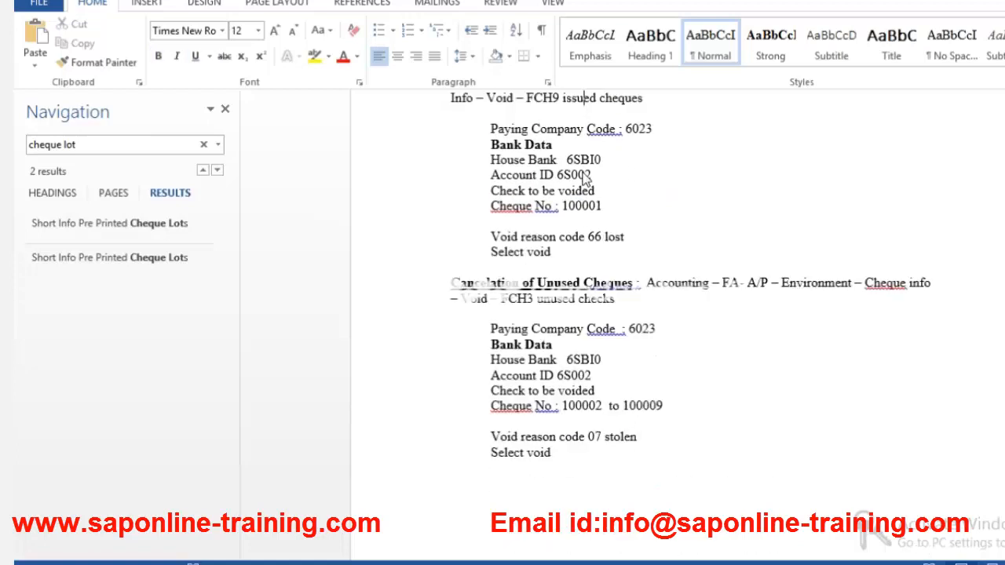
scroll(584, 176, "up", 6)
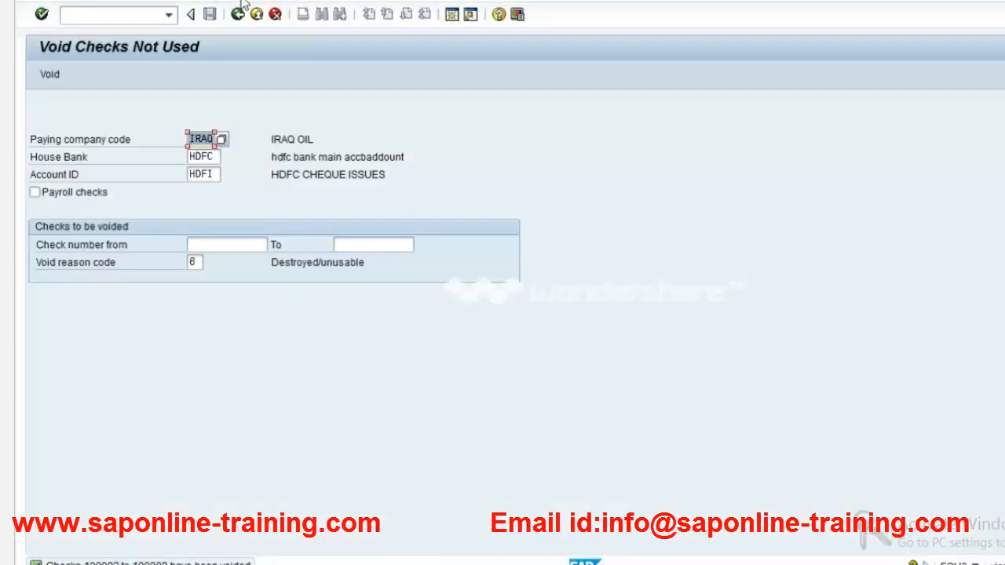
Switch to SAP, leave Void Checks Not Used and open FCH8 - Cancel Payment from the Void folder.
left_click(238, 15)
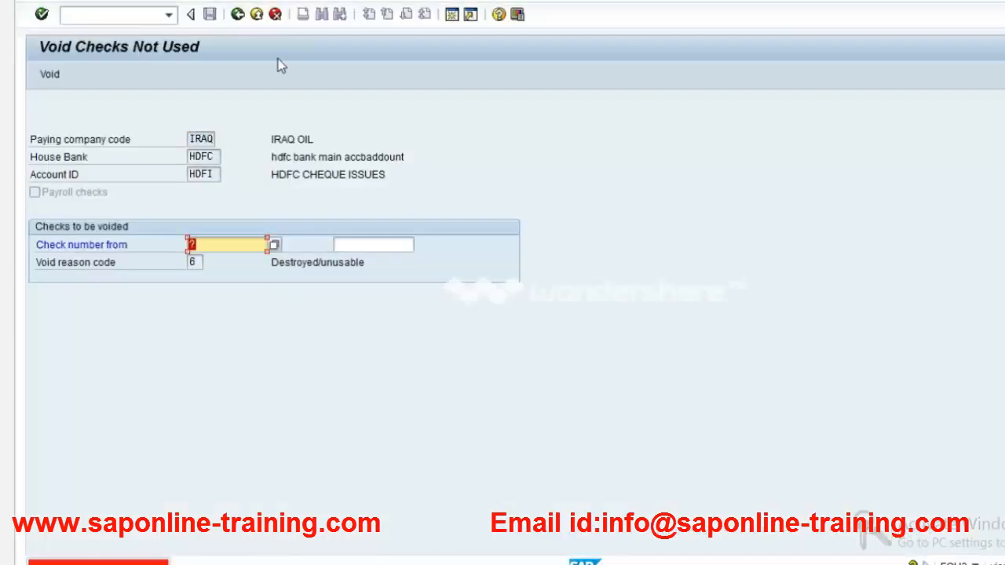
left_click(274, 15)
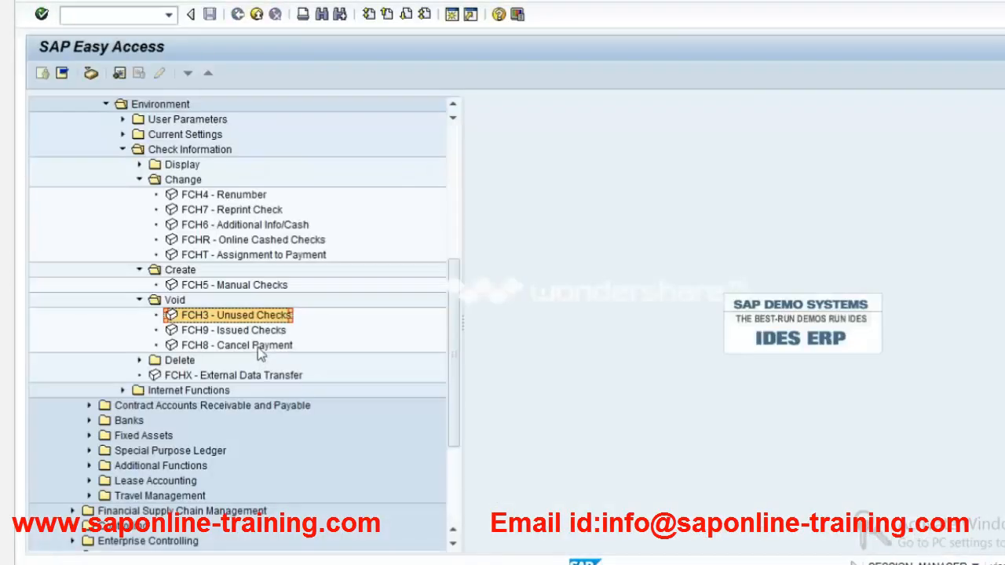
double_click(257, 346)
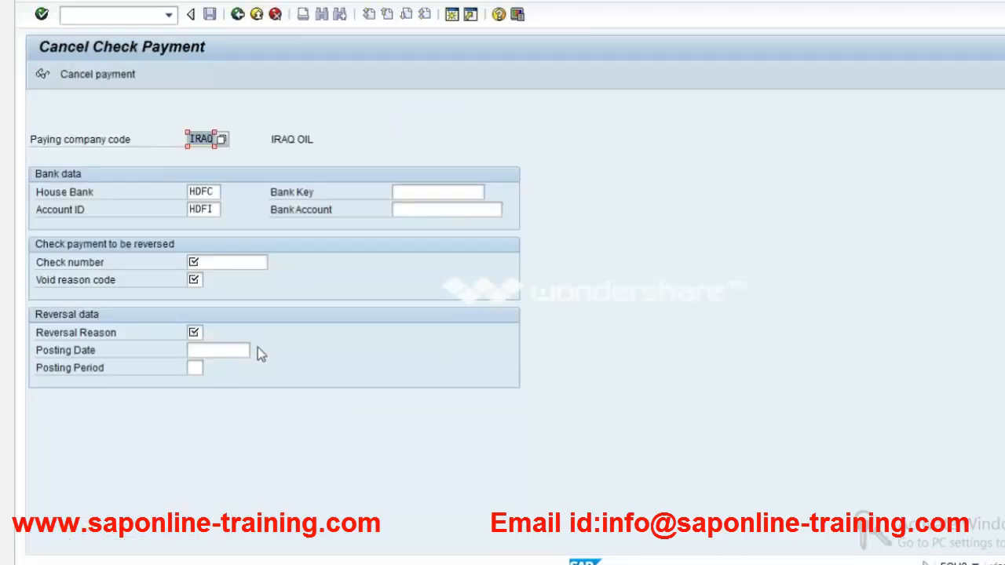
Enter check number 100000 with void reason code 07 (Stolen) and reversal reason 01 (Reversal in current period).
key("Tab")
key("Tab")
key("Tab")
key("Tab")
key("Tab")
type("100000")
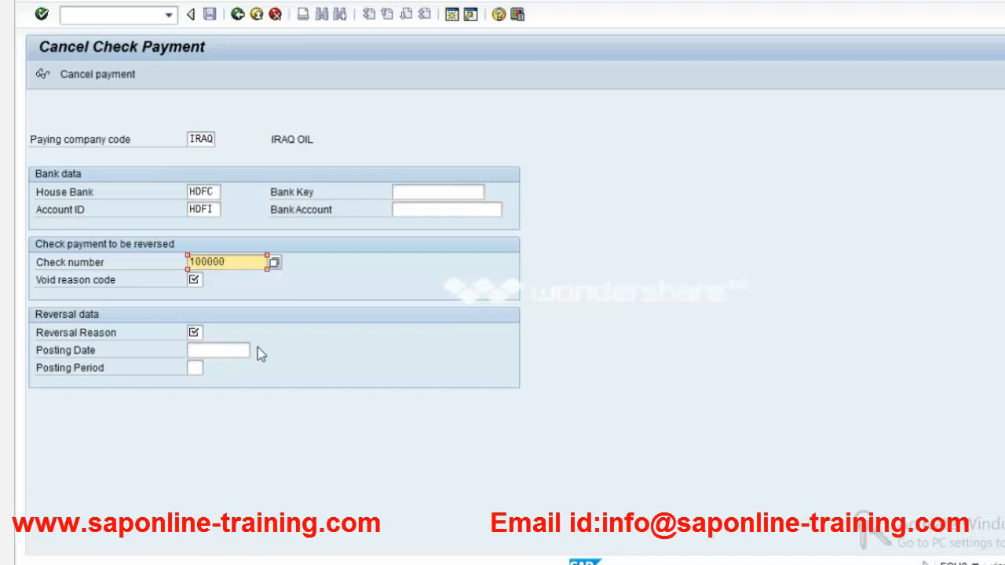
key("Tab")
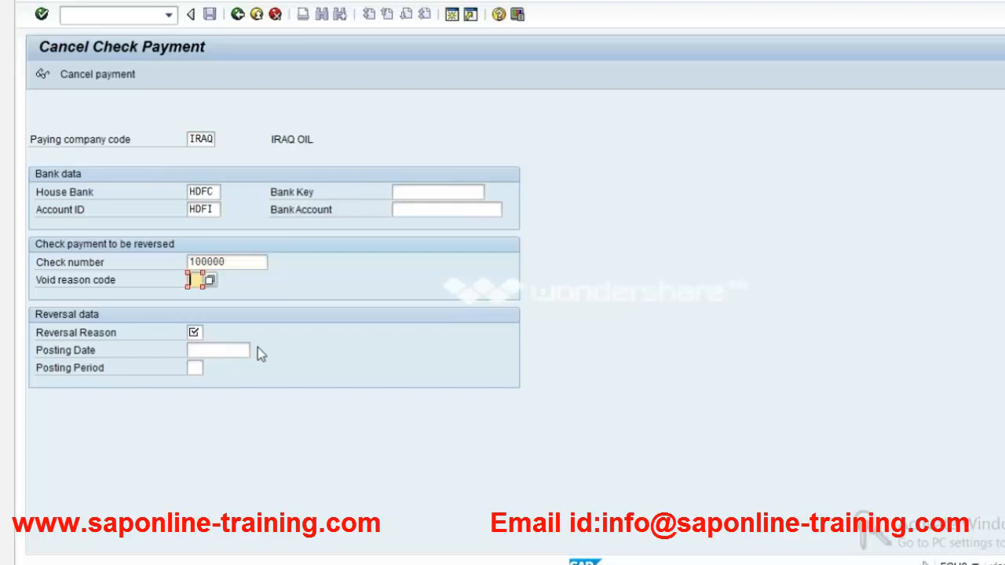
key("F4")
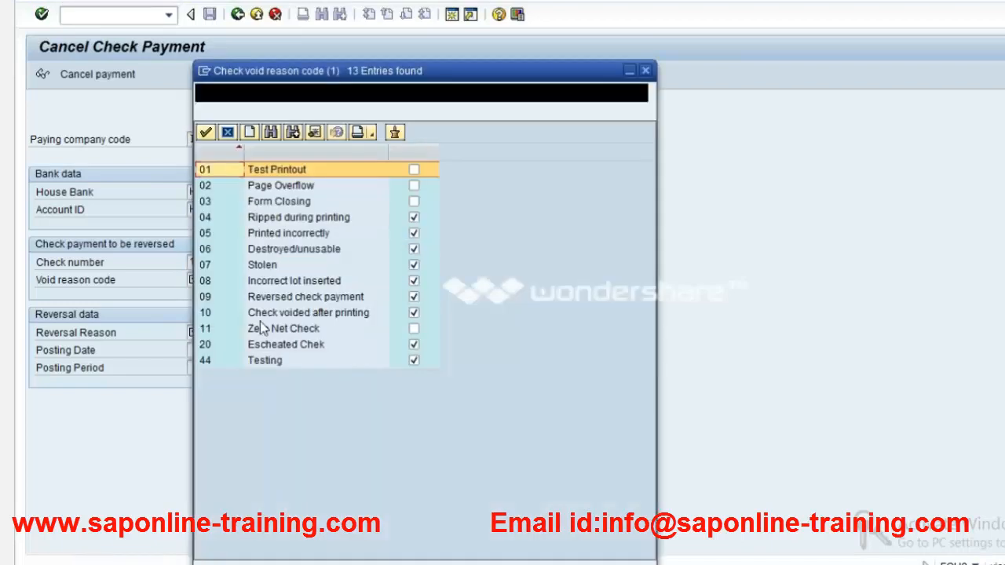
double_click(262, 266)
key("Tab")
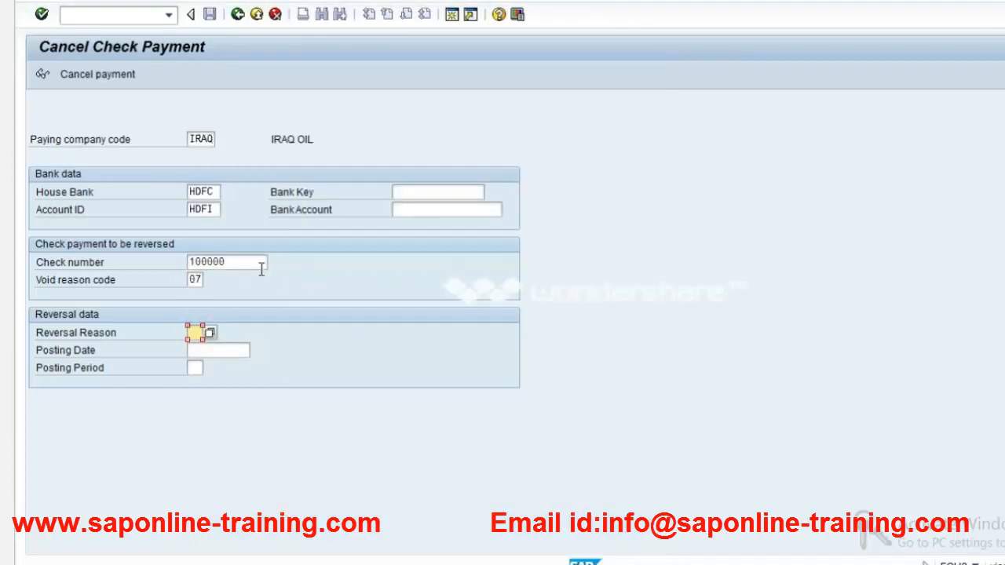
key("F4")
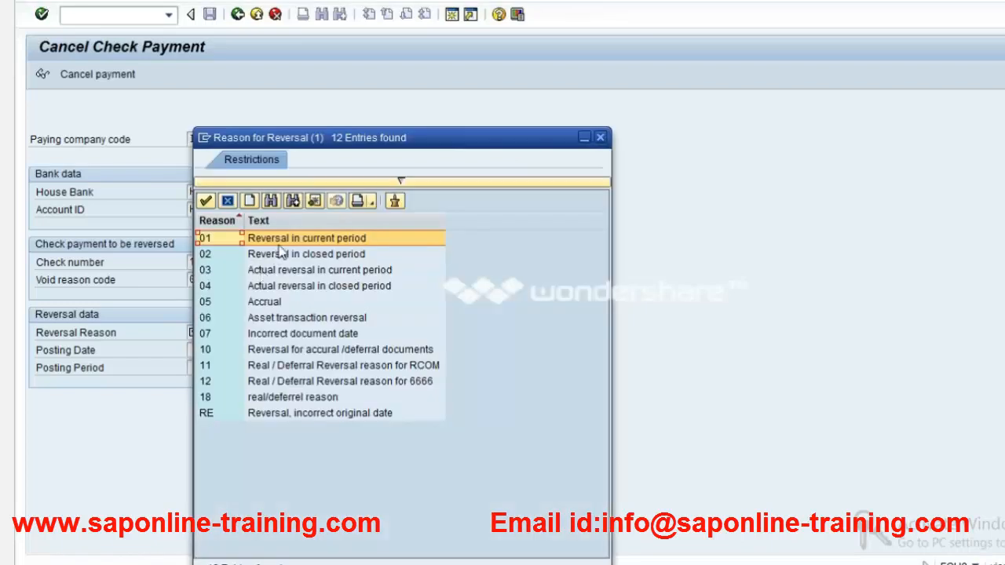
key("Return")
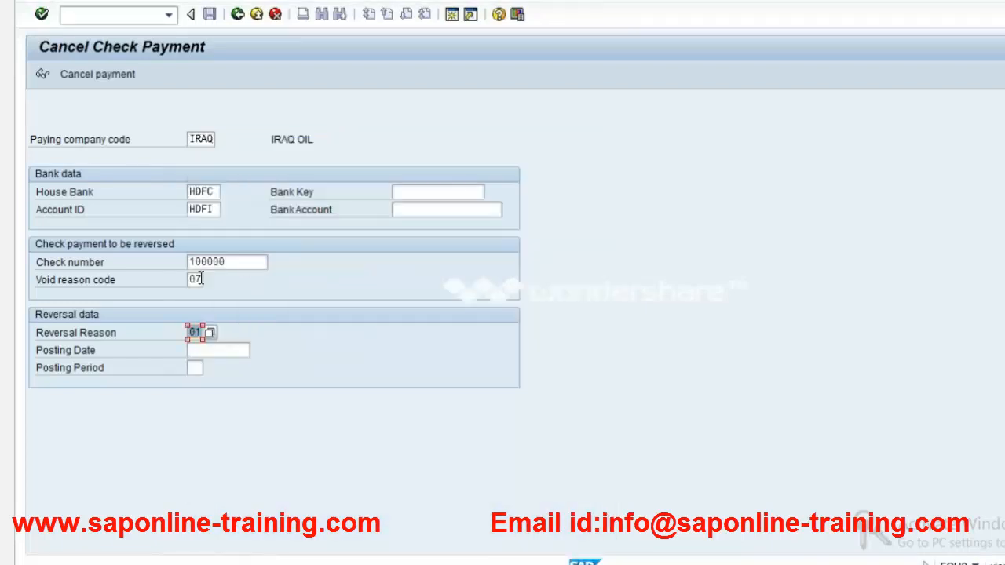
Examine the list of available void reason codes and close it without changing the chosen code.
left_click(197, 279)
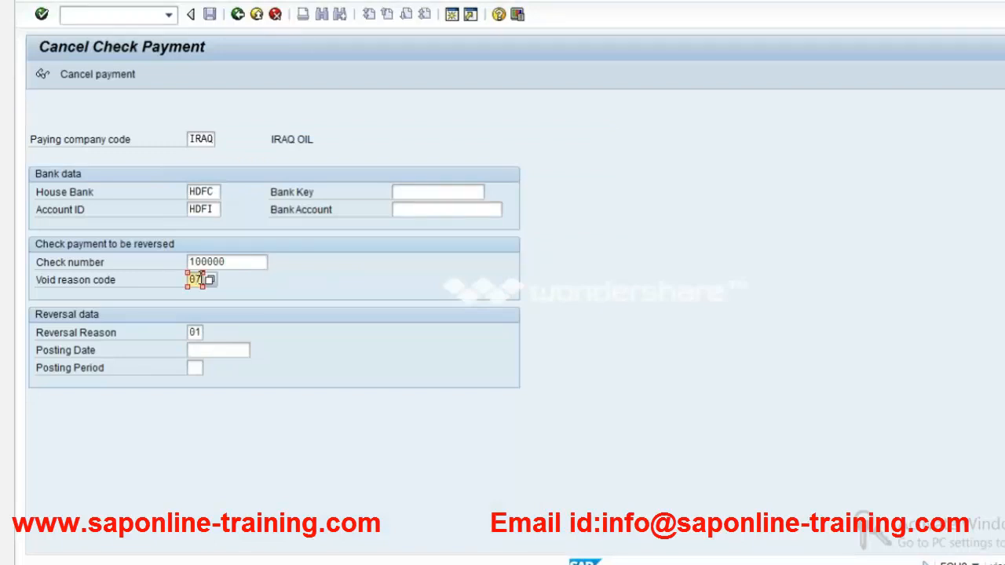
left_click(210, 280)
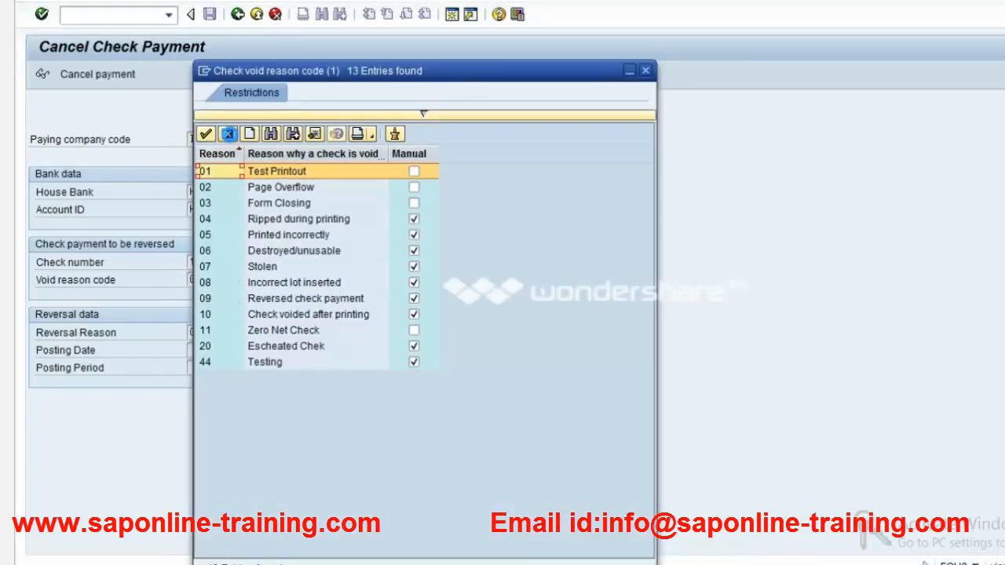
left_click(229, 133)
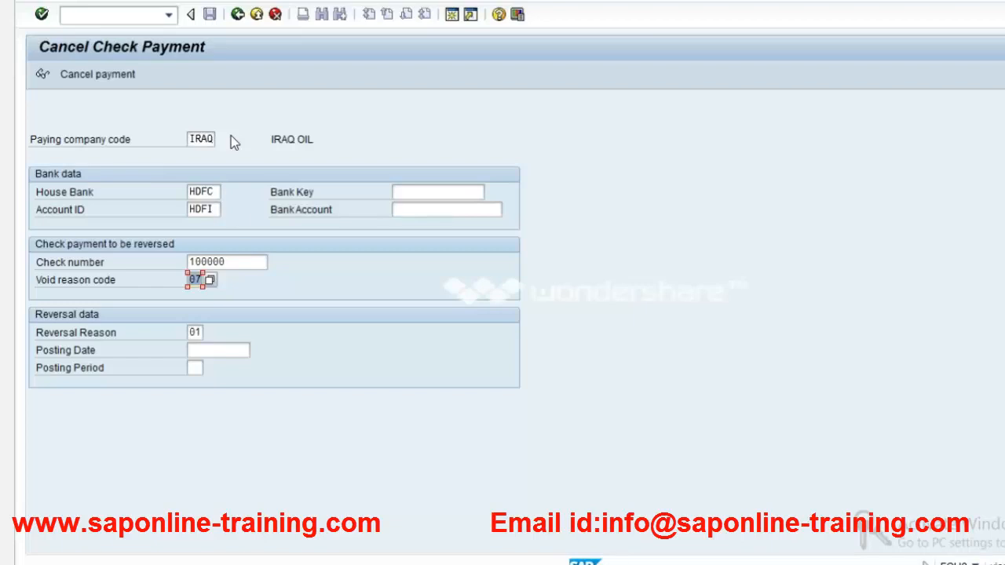
Try to cancel the payment of check 100000 with the entered void and reversal reasons.
left_click(233, 265)
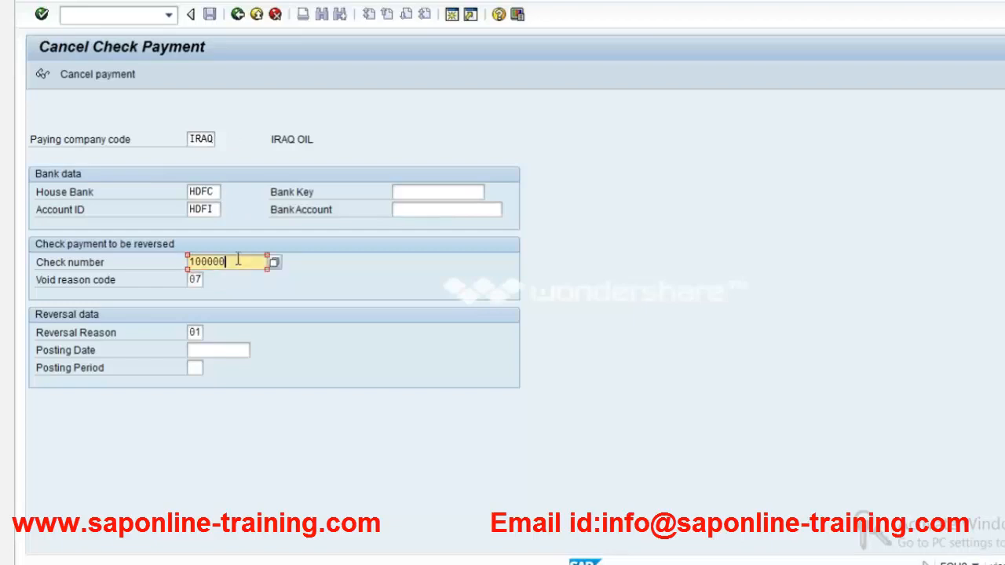
left_click(195, 279)
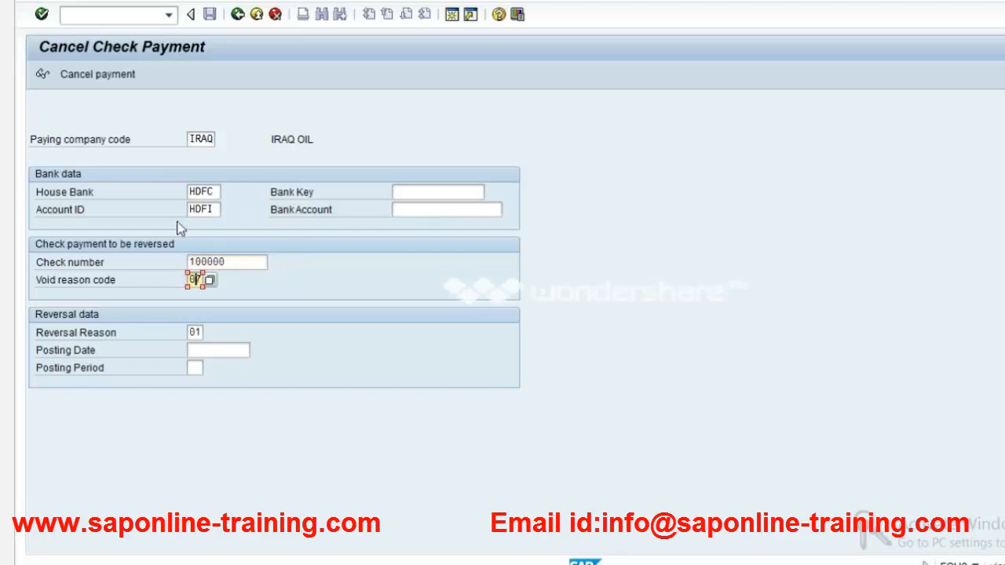
left_click(234, 262)
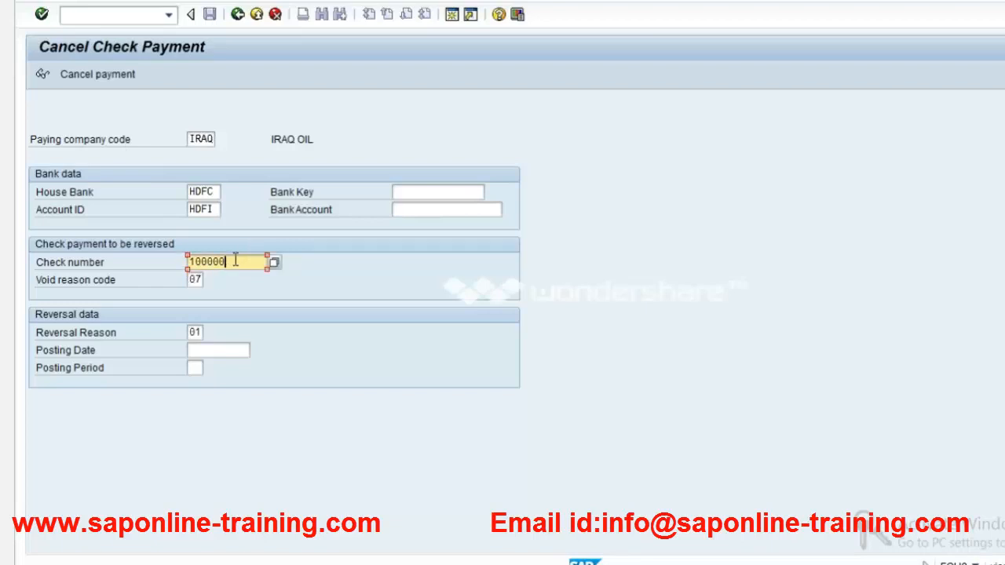
left_click(122, 74)
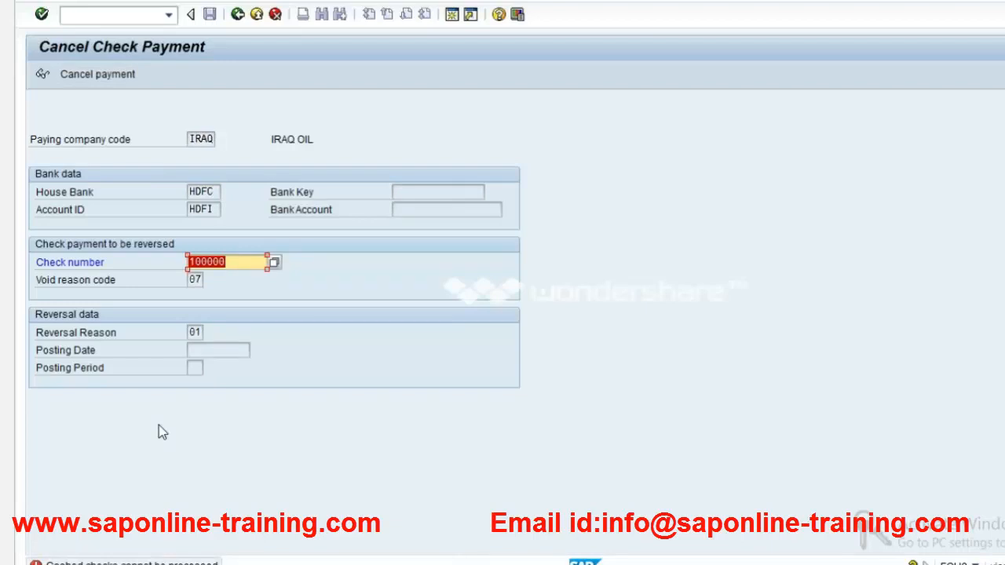
left_click(232, 263)
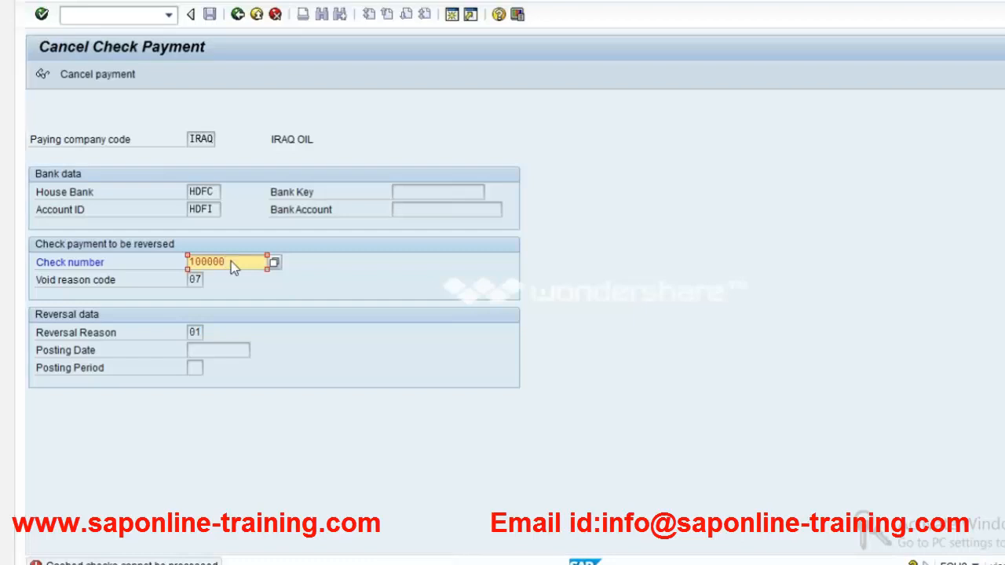
Switch to the Word guide and look back over the manual cheque and Enter Encashment Date sections.
key("alt+Tab")
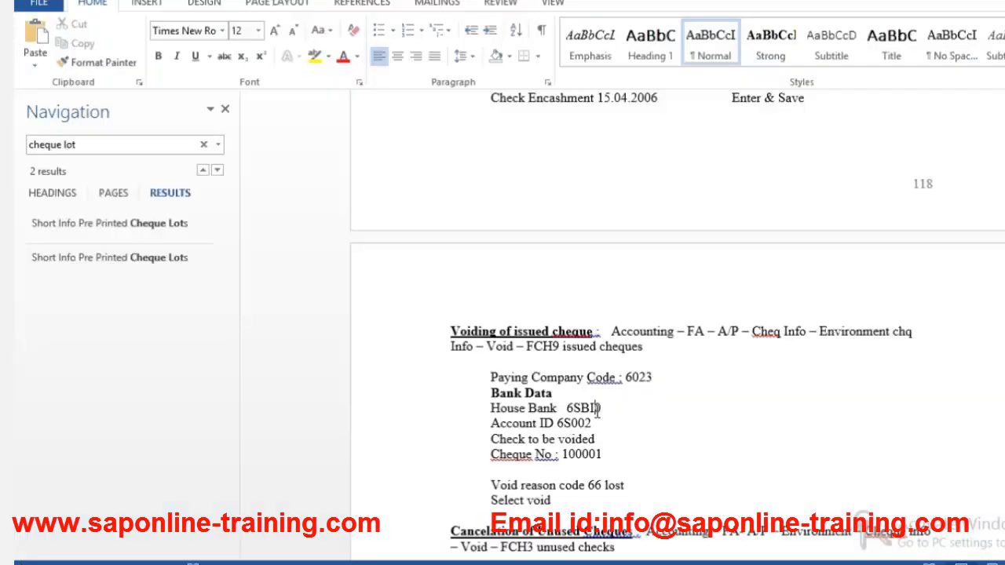
scroll(597, 410, "up", 1)
scroll(596, 413, "up", 1)
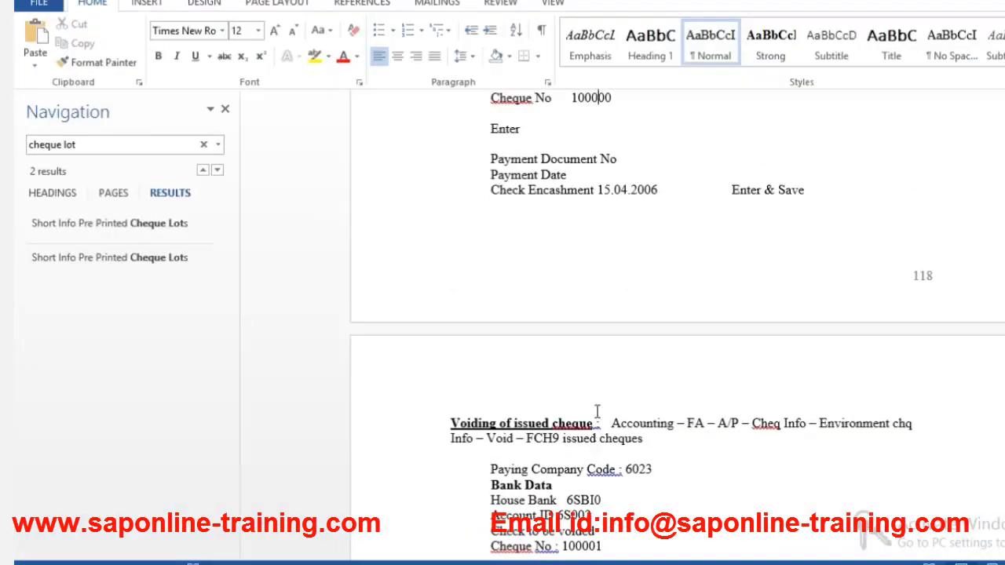
scroll(597, 411, "up", 6)
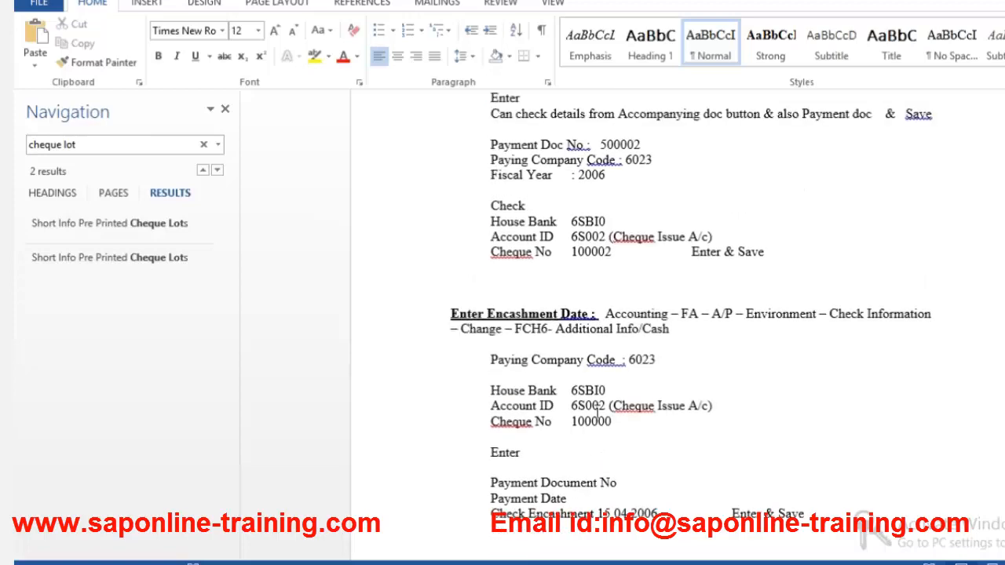
scroll(597, 410, "up", 3)
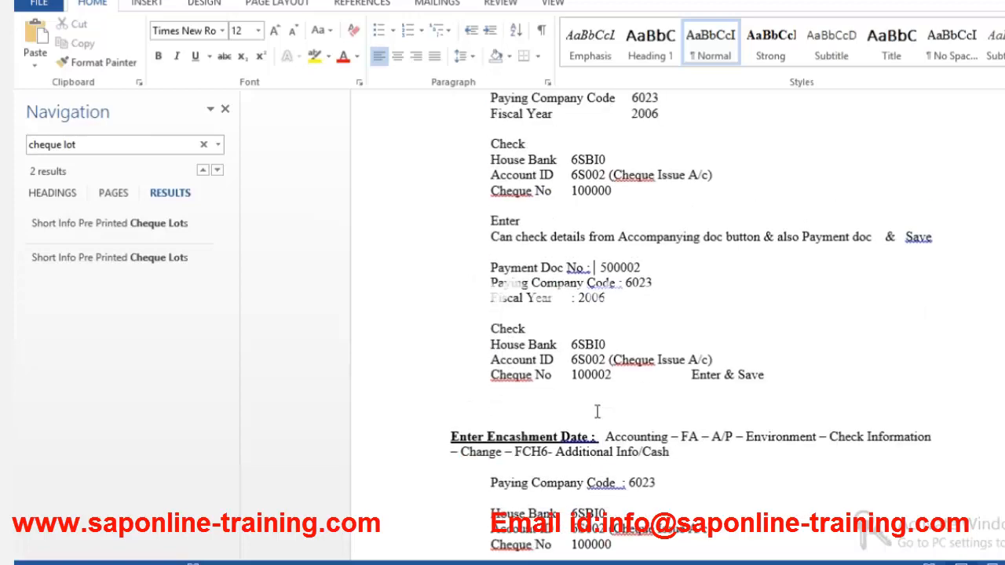
scroll(597, 412, "down", 10)
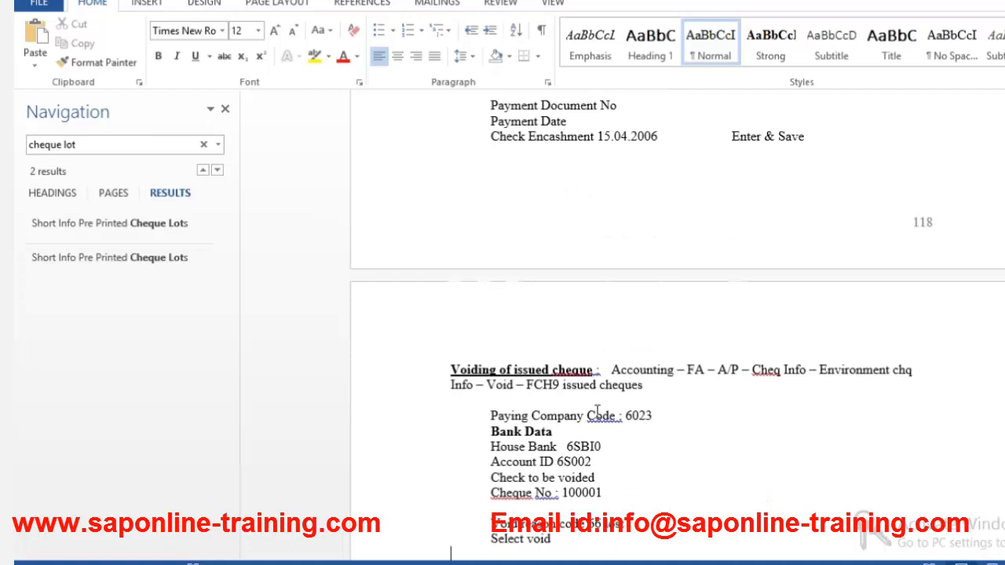
scroll(597, 412, "down", 2)
key("Down")
key("Down")
key("Down")
key("Down")
key("Down")
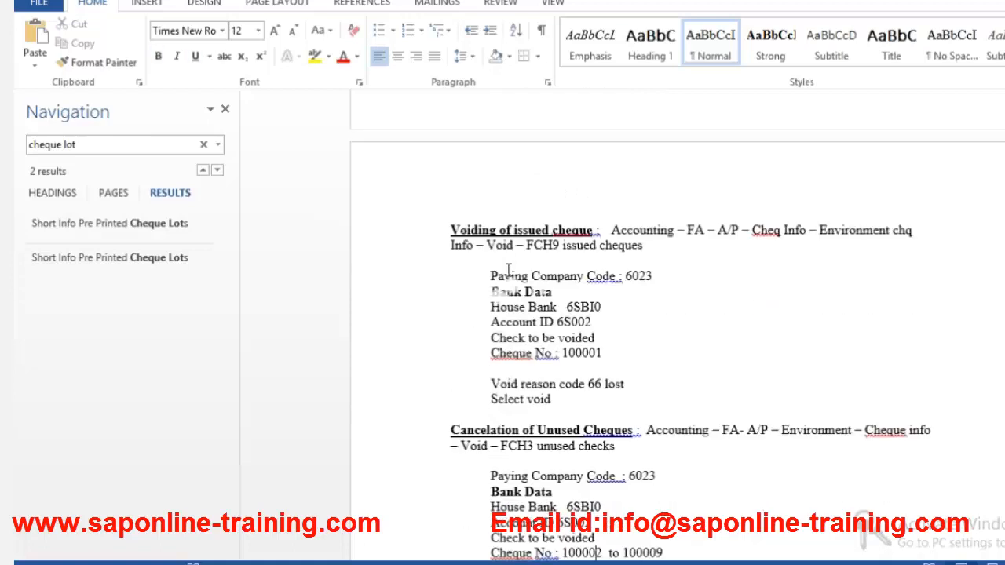
Go over the guide's sections on voiding issued cheques and cancelling unused cheques, down to Display Cheque Register.
left_click_drag(473, 413, 467, 230)
left_click(687, 338)
key("Down")
key("Down")
key("Down")
key("Down")
key("Down")
key("Down")
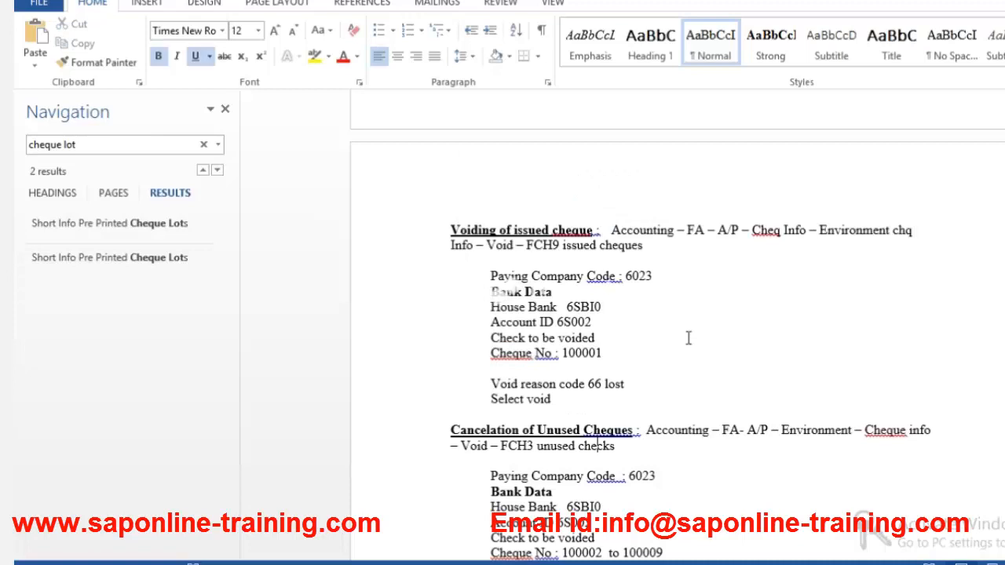
key("Down")
key("Down")
key("Down")
key("Down")
key("Down")
key("Down")
key("Down")
key("Down")
key("Down")
key("Down")
key("Down")
key("Down")
key("Down")
key("Down")
key("Down")
key("Down")
key("Down")
key("Down")
key("Down")
key("Down")
key("Down")
key("Down")
key("Down")
key("Down")
key("Down")
key("Down")
key("Down")
key("Down")
key("Down")
key("Down")
key("Down")
key("Down")
key("Down")
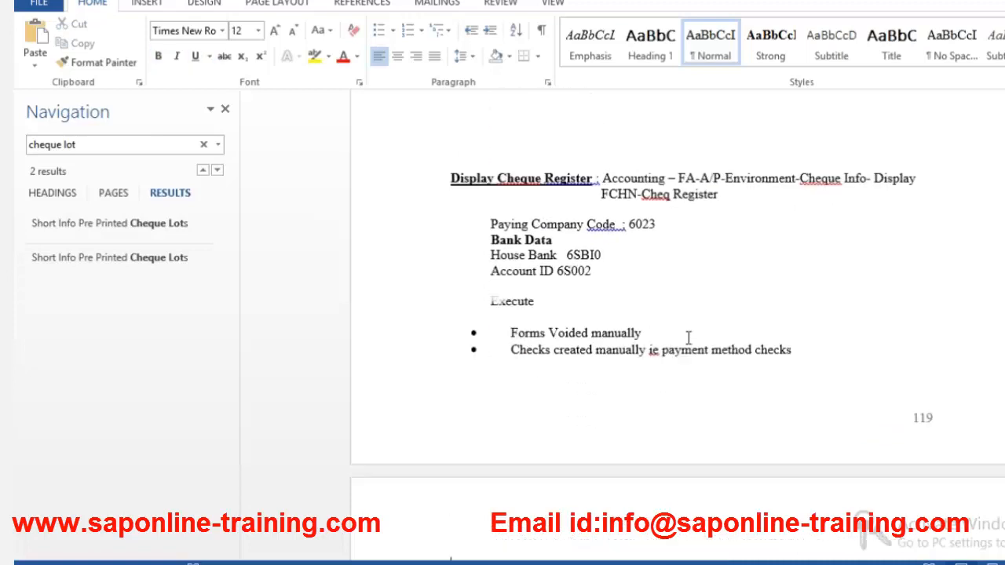
Read the Display Cheque Register section of the guide, including its FCHN path and bank data.
key("Up")
key("Up")
key("Up")
key("Up")
key("Up")
key("Up")
key("Up")
key("Up")
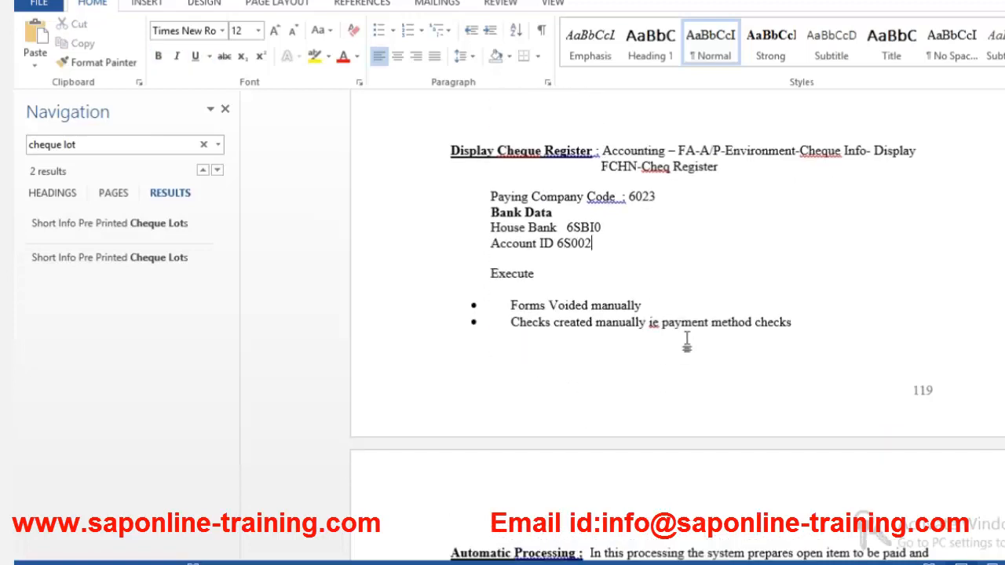
key("Up")
key("Up")
key("Up")
key("Up")
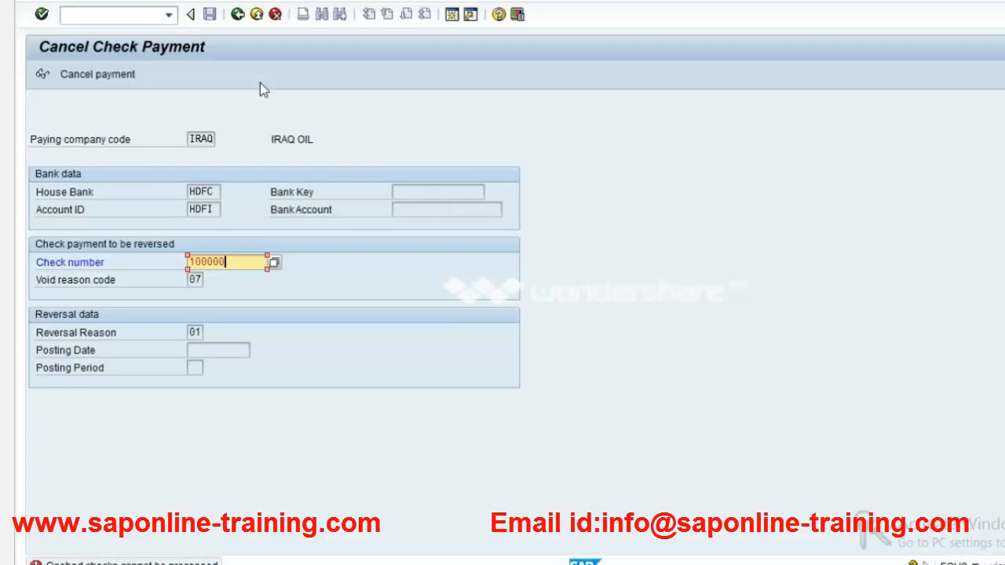
Switch to SAP, leave the check payment cancellation and open the FCHN Check Register report.
left_click(237, 15)
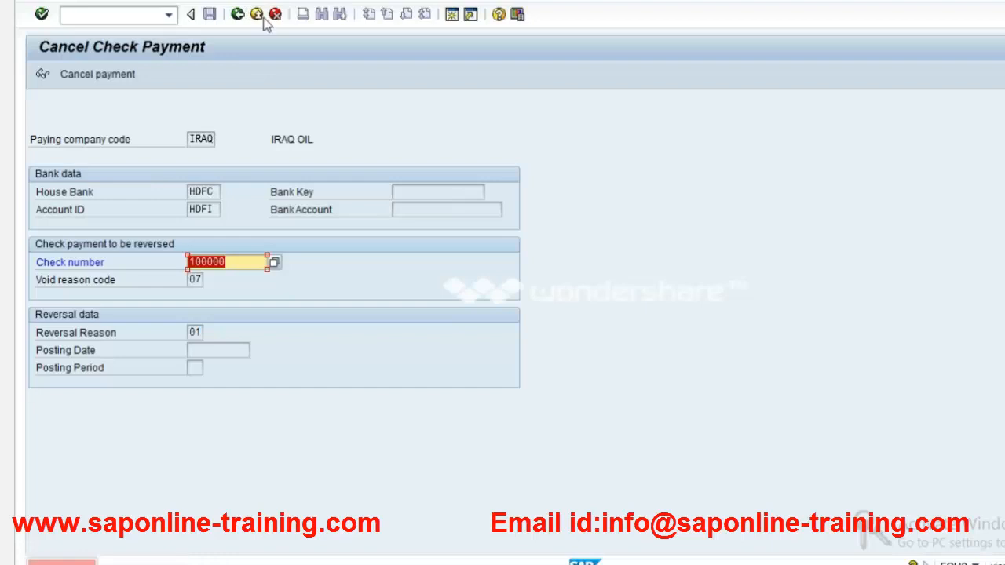
left_click(274, 15)
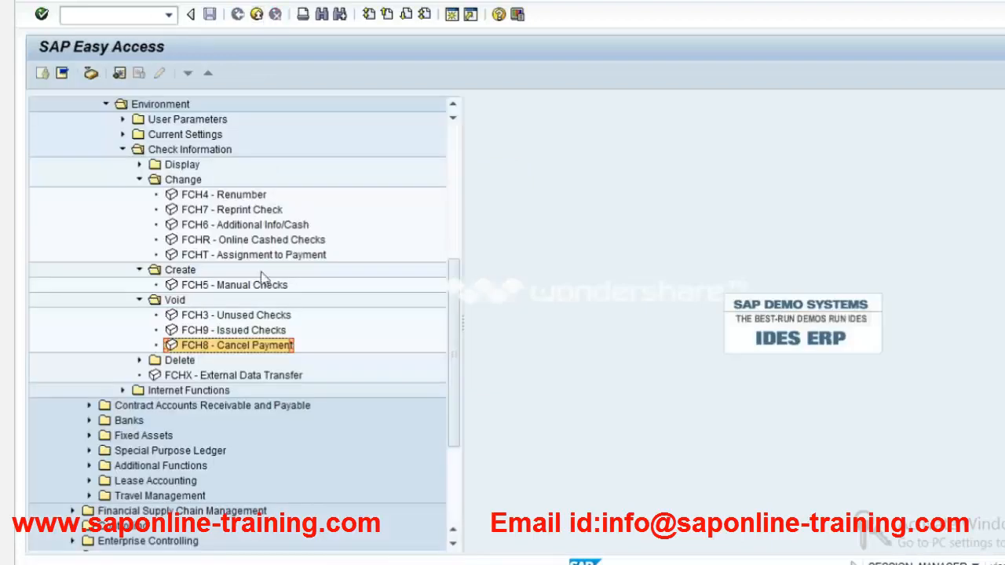
left_click(139, 165)
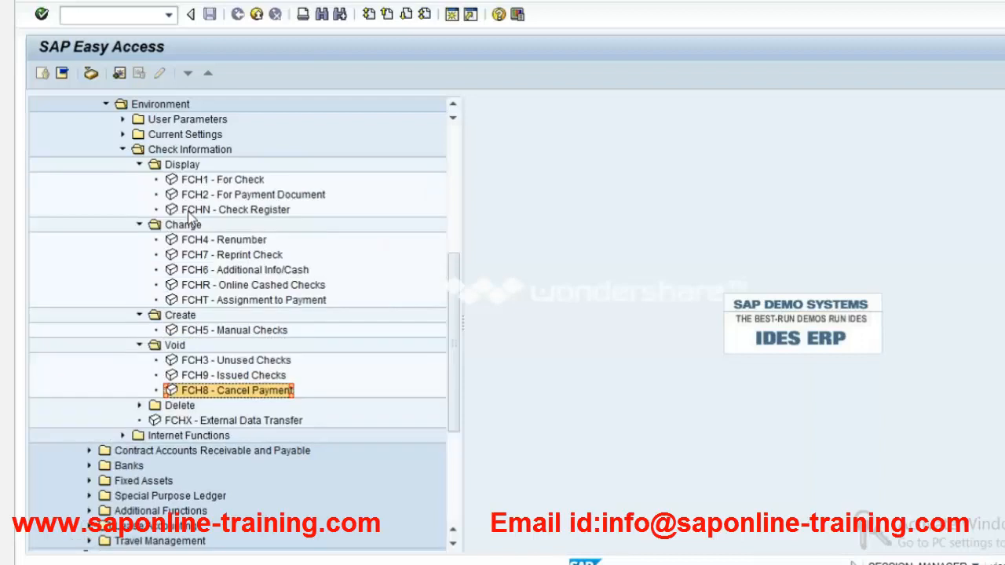
double_click(192, 209)
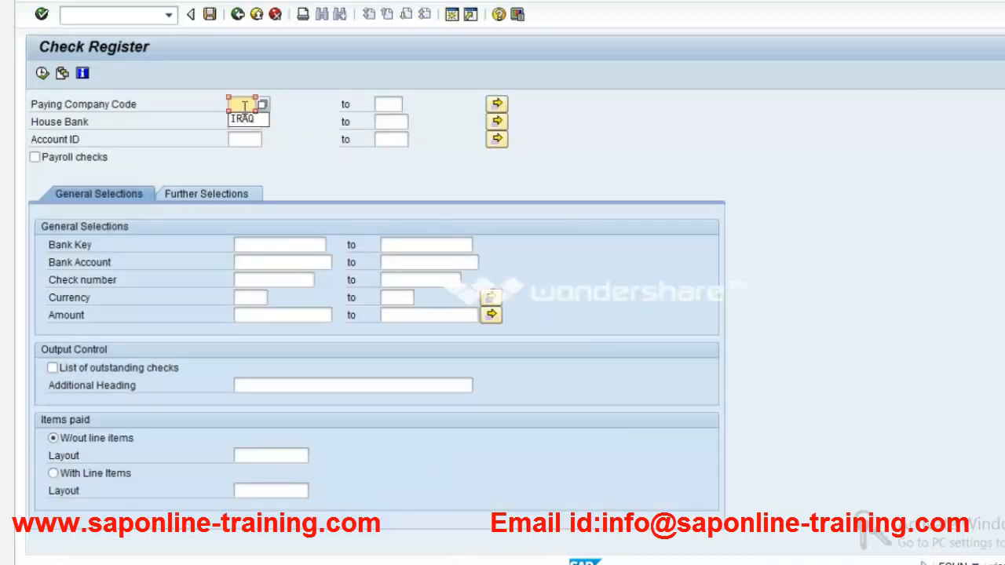
Run the check register for paying company code IRAQ and house bank HDFC.
left_click(245, 119)
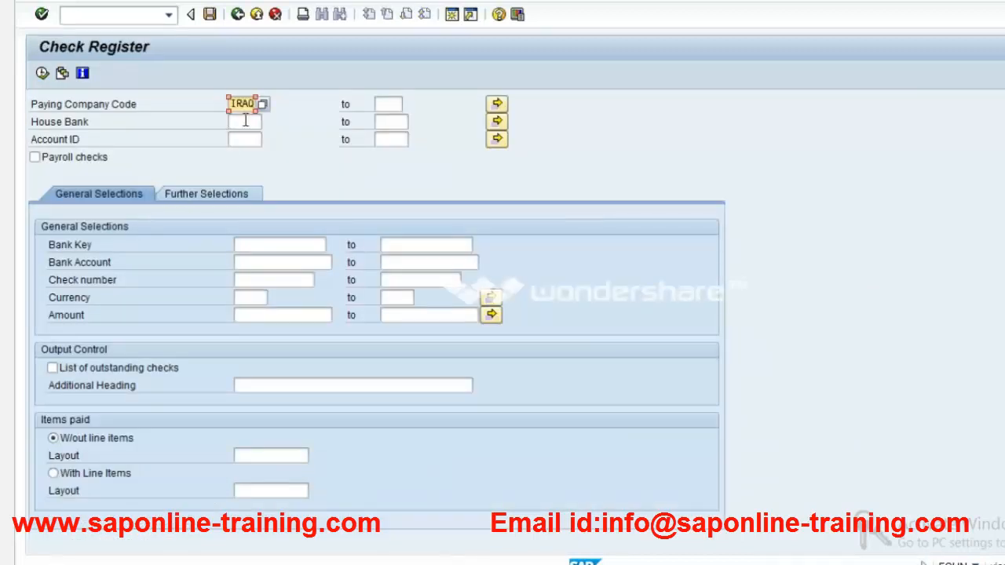
left_click(245, 120)
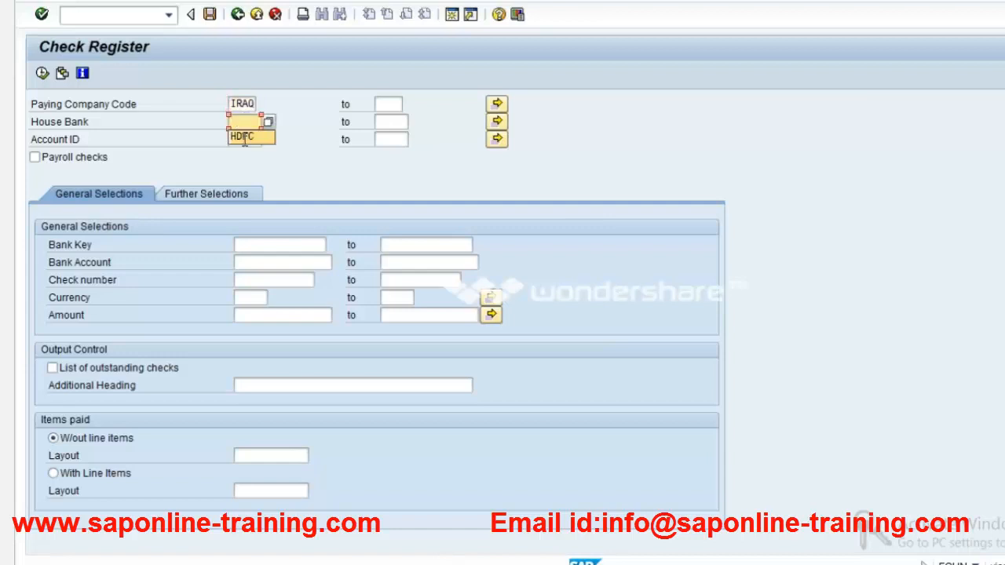
left_click(244, 138)
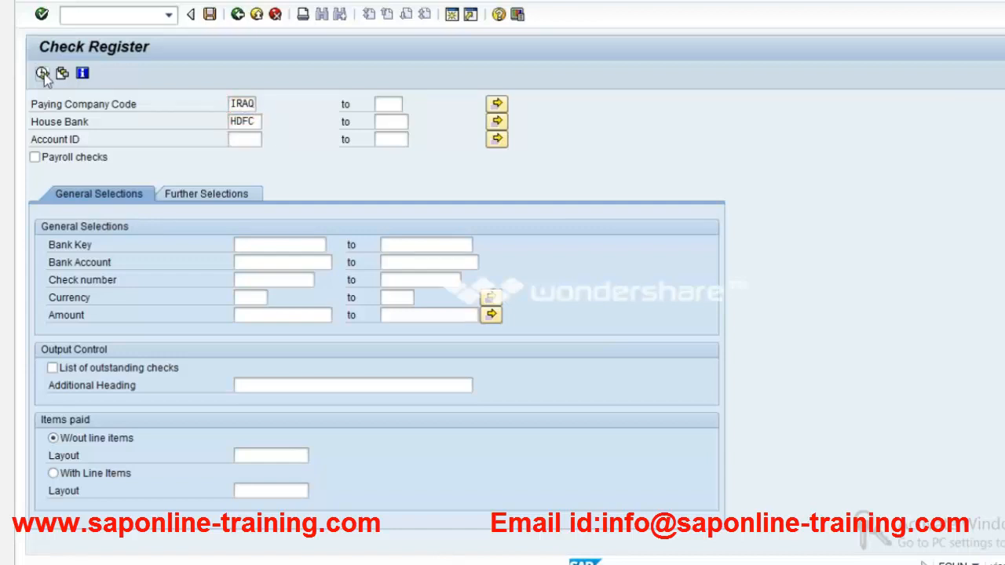
left_click(42, 73)
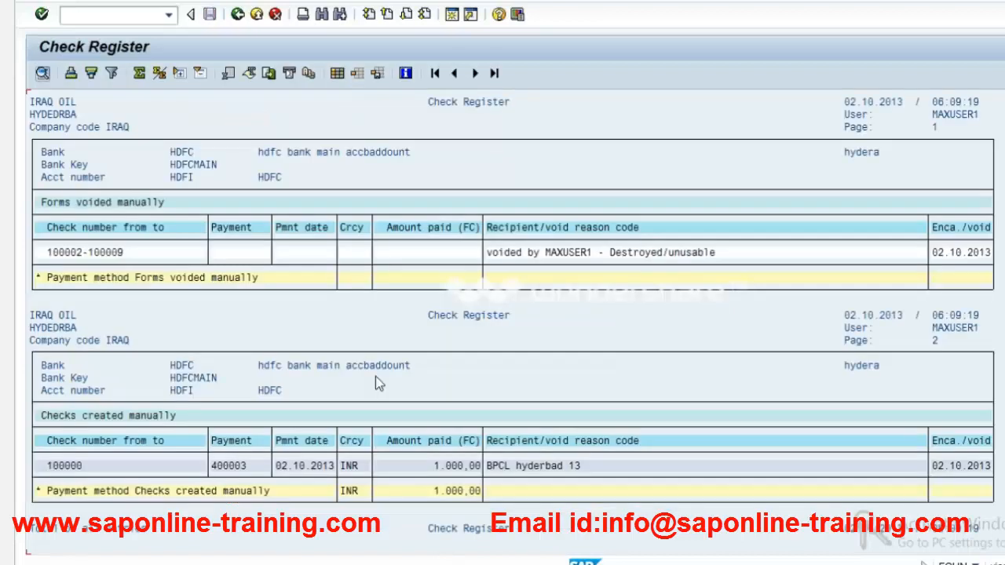
Examine the register's manually voided forms and manually created checks, including their void reason and recipient.
left_click(62, 252)
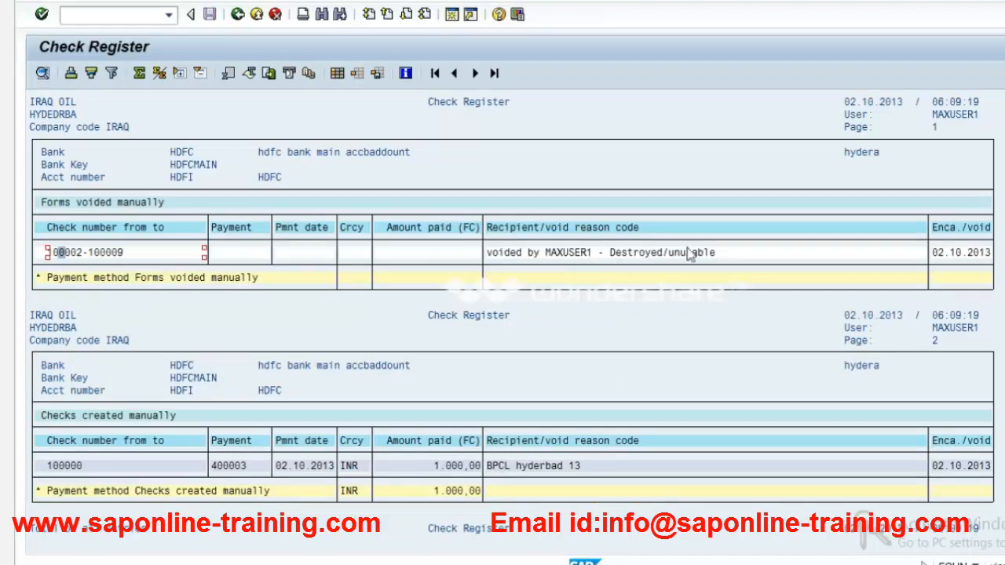
left_click(716, 254)
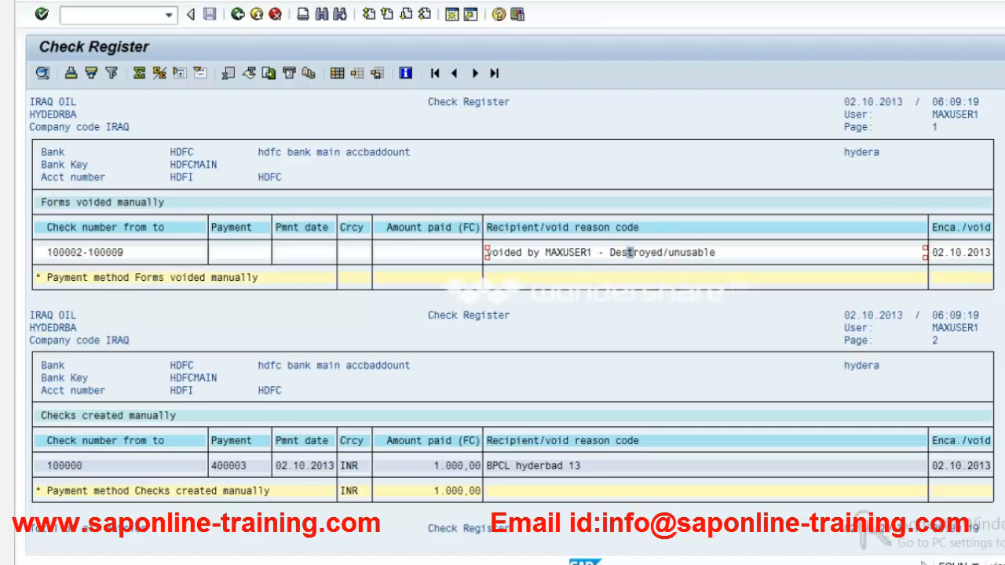
scroll(560, 480, "down", 2)
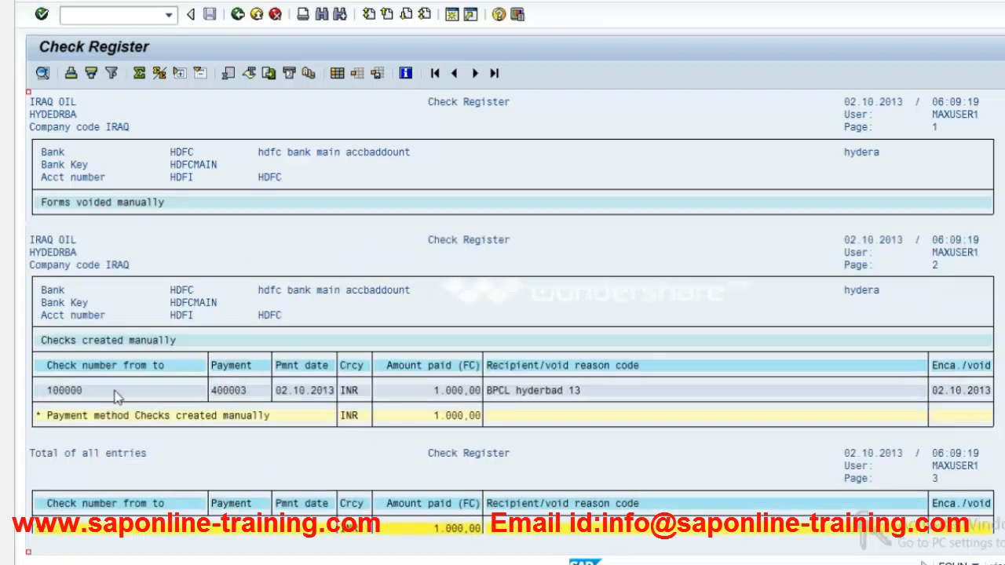
left_click(115, 396)
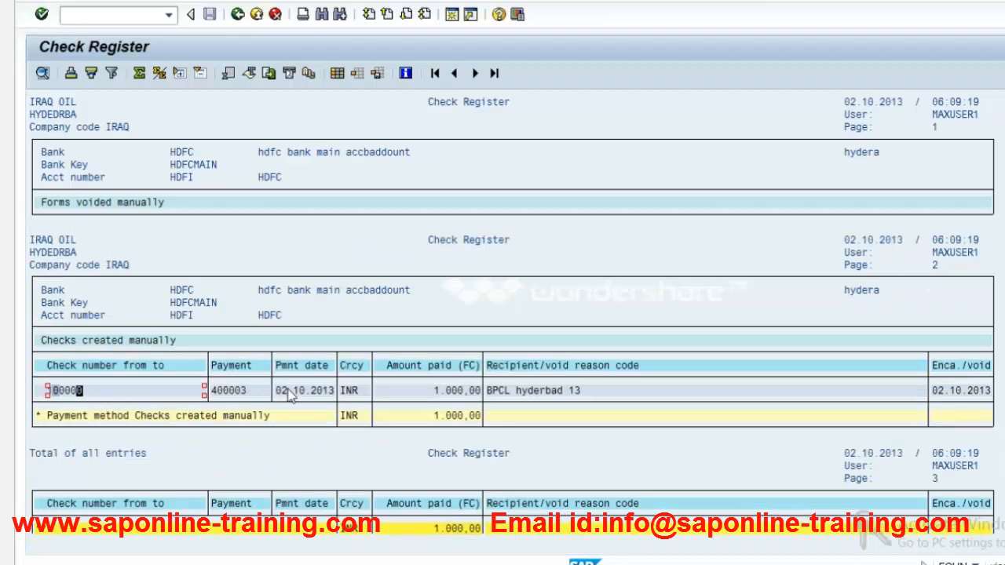
left_click(585, 393)
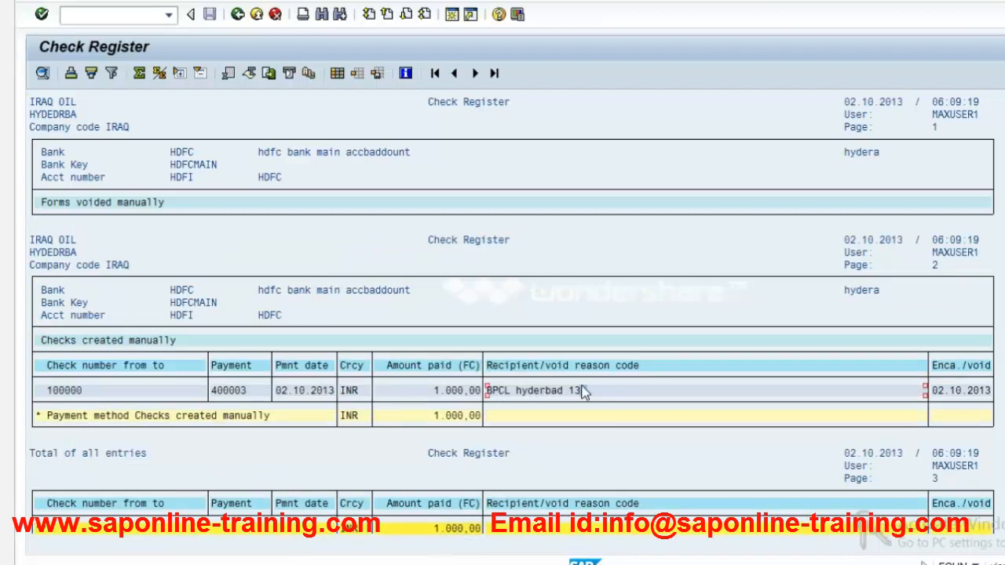
left_click(491, 392)
Switch to the Word guide and read on from Display Cheque Register to the Automatic Processing section.
key("alt+Tab")
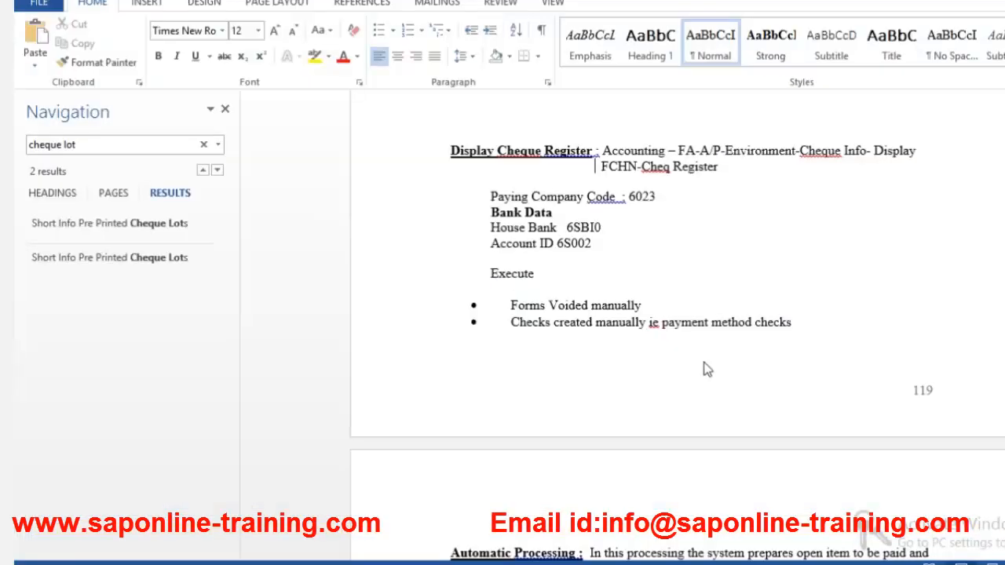
left_click(709, 341)
key("Down")
key("Down")
key("Down")
key("Down")
key("Down")
key("Down")
key("Down")
key("Down")
key("Down")
key("Down")
key("Down")
key("Down")
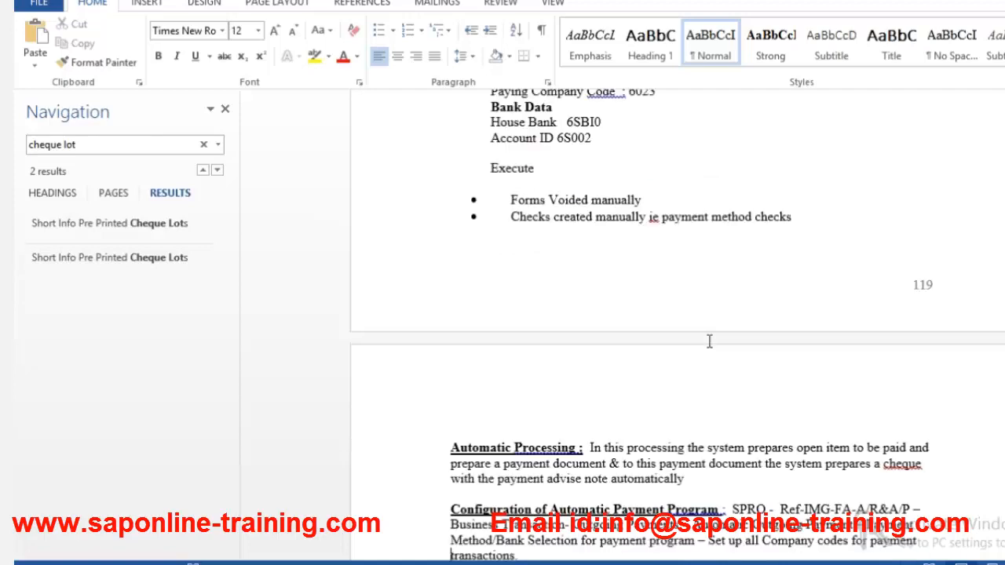
key("Down")
key("Down")
key("Down")
key("Down")
key("Down")
key("Down")
key("Down")
key("Down")
key("Down")
key("Down")
key("Down")
key("Down")
key("Down")
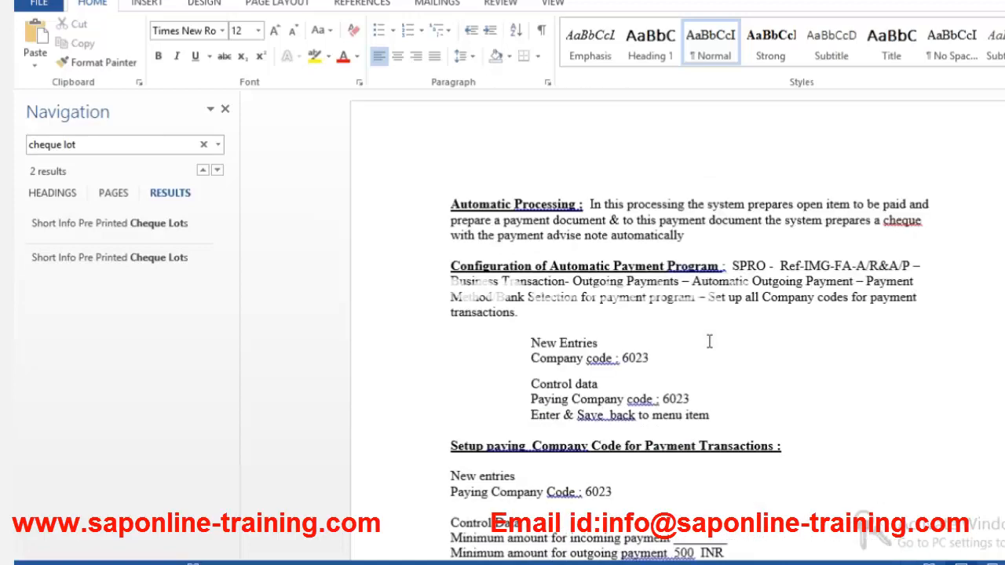
key("Down")
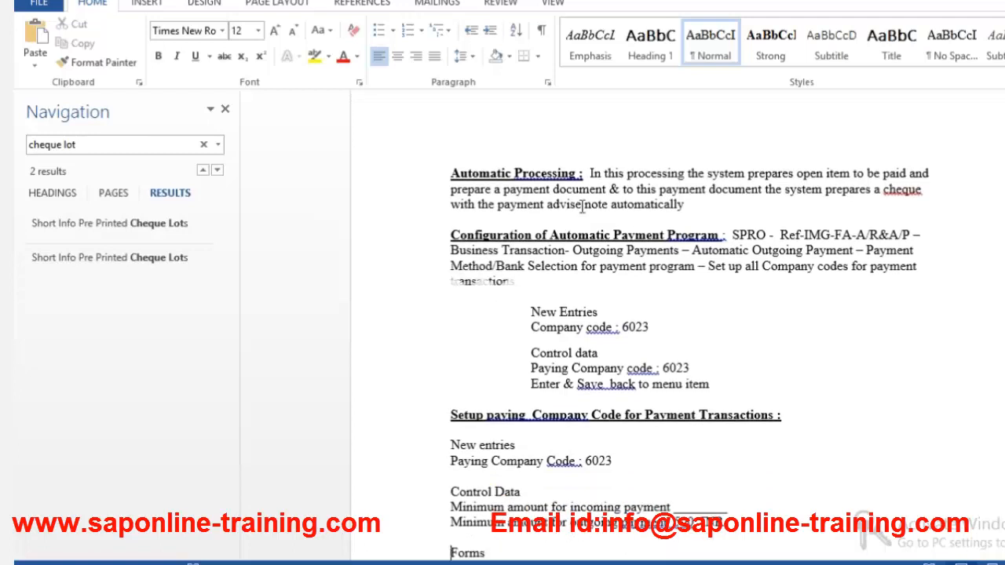
Go over the guide's Automatic Payment Program configuration and the paying company code setup for payment transactions.
left_click(446, 178)
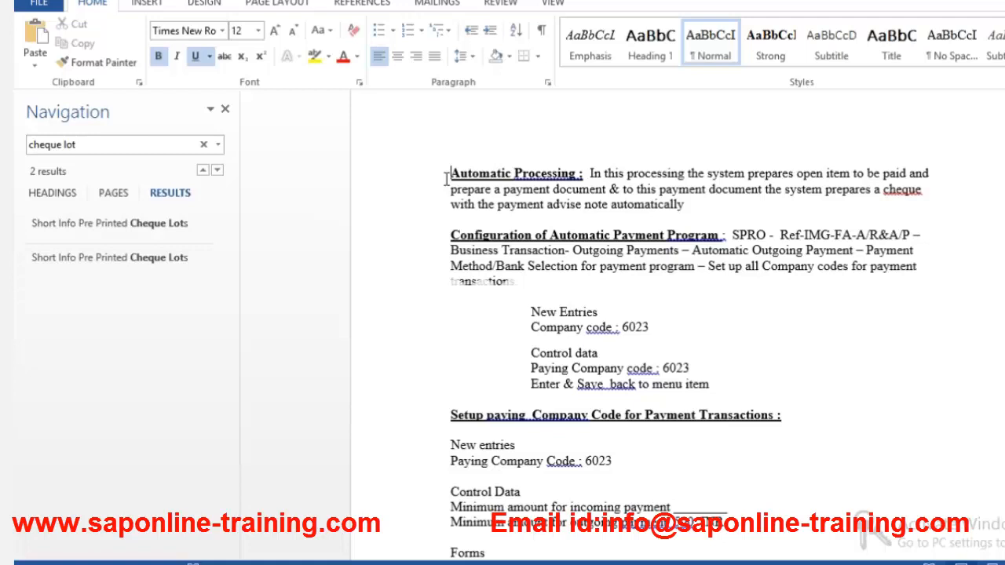
left_click(575, 284)
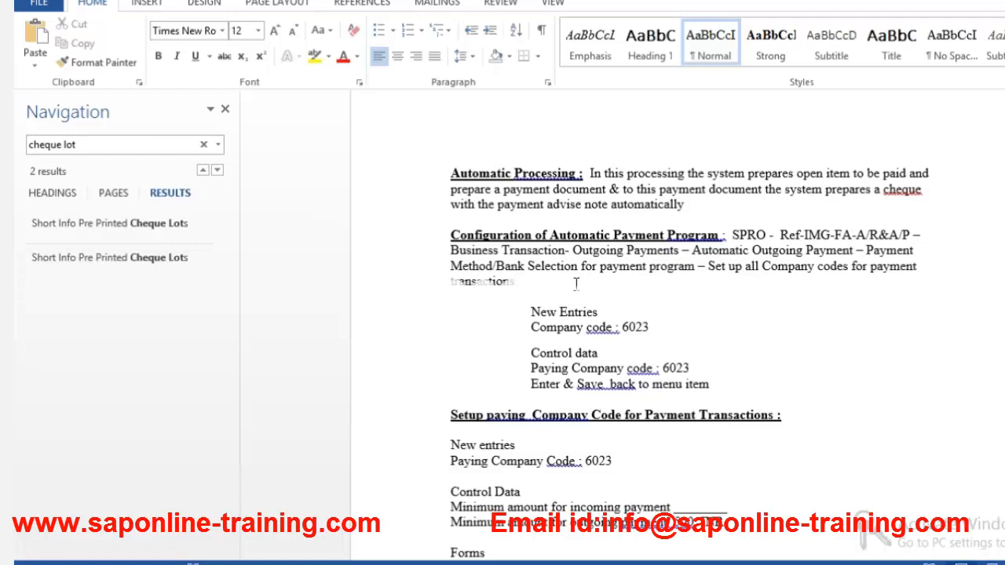
key("Down")
key("Down")
key("Down")
key("Down")
key("Down")
key("Down")
key("Down")
key("Down")
key("Down")
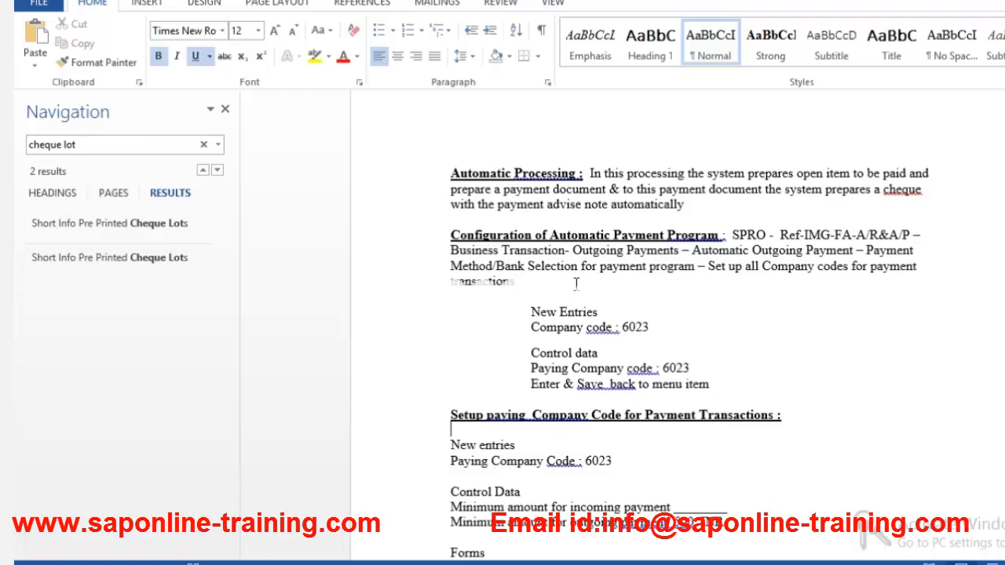
key("Down")
key("Down")
key("Down")
key("Down")
key("Down")
key("Down")
key("Down")
key("Down")
key("Down")
key("Down")
key("Down")
key("Down")
key("Down")
key("Down")
key("Down")
key("Down")
key("Down")
key("Down")
key("Down")
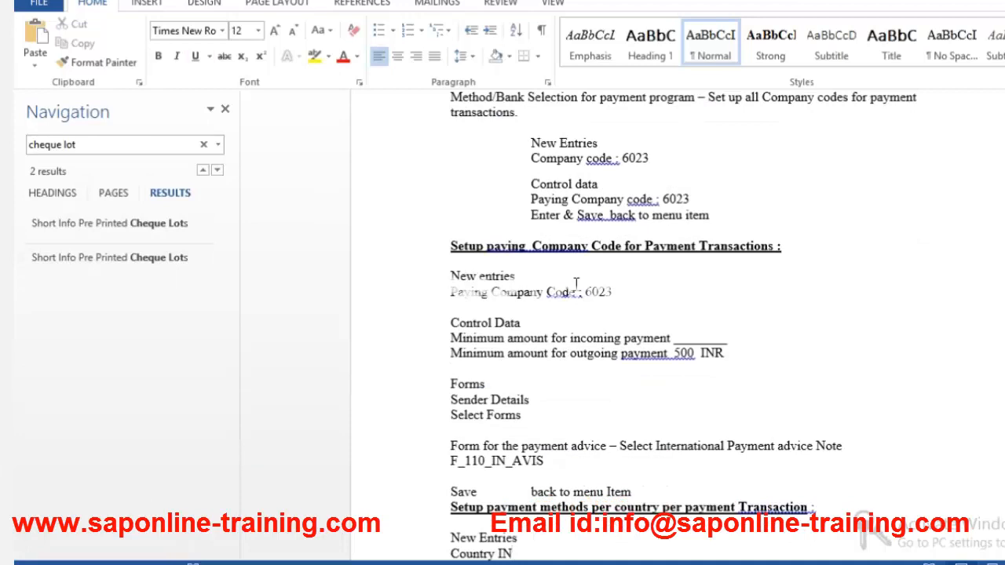
Review the guide's payment method setup per country and per company code for payment transactions.
key("Down")
key("Down")
key("Down")
key("Down")
key("Down")
key("Down")
key("Down")
key("Down")
key("Down")
key("Down")
key("Down")
key("Down")
key("Down")
key("Down")
key("Down")
key("Down")
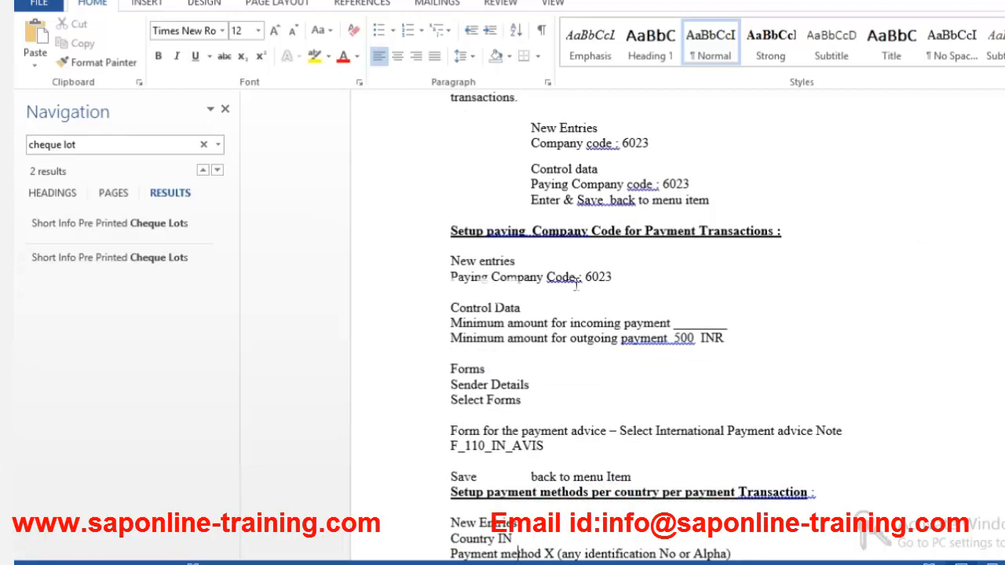
key("Down")
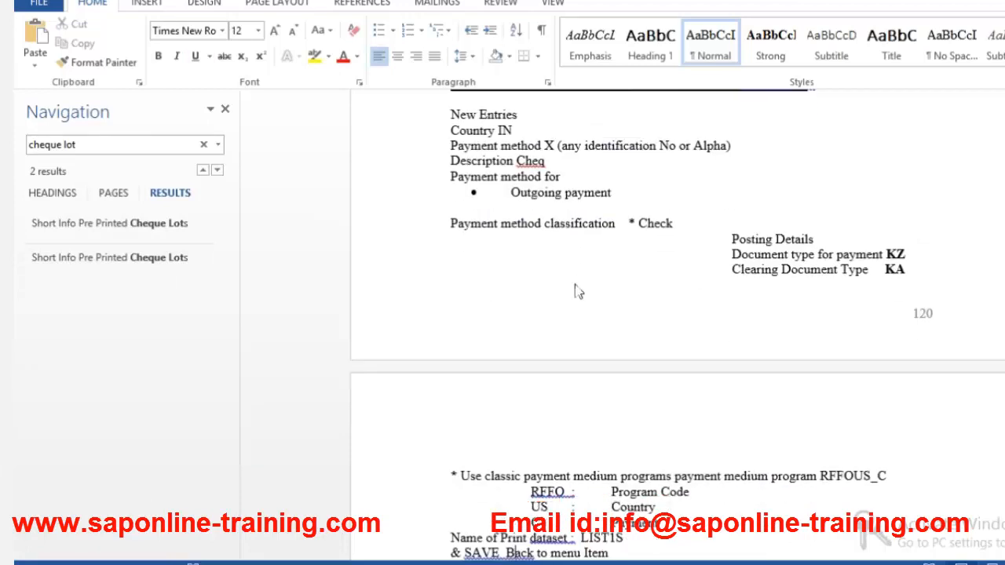
key("Down")
key("Down")
key("Down")
key("Down")
key("Down")
key("Down")
key("Down")
key("Down")
key("Down")
key("Down")
key("Down")
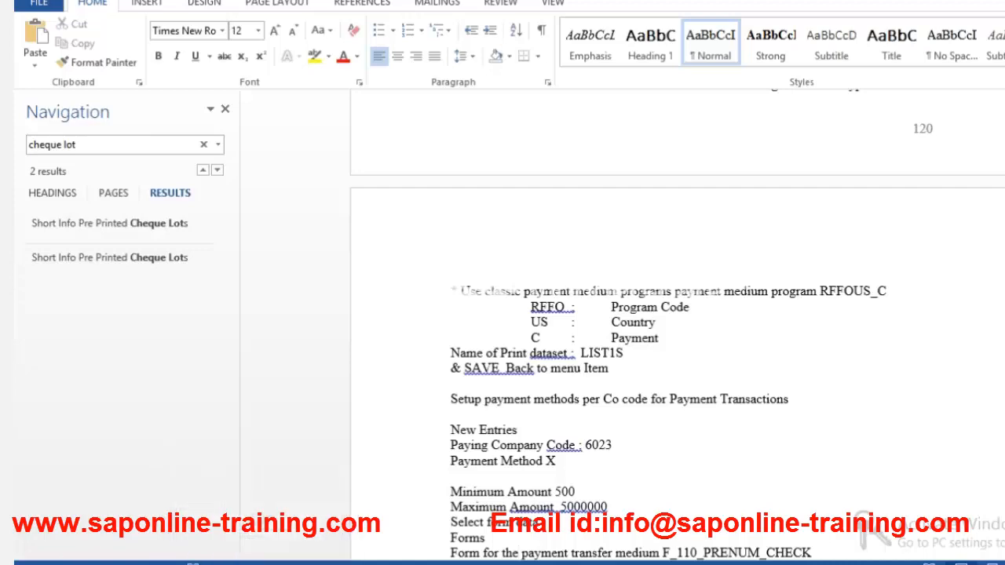
Switch to the SAP session showing the bank accounts and return from it to the Display IMG structure.
mouse_move(396, 564)
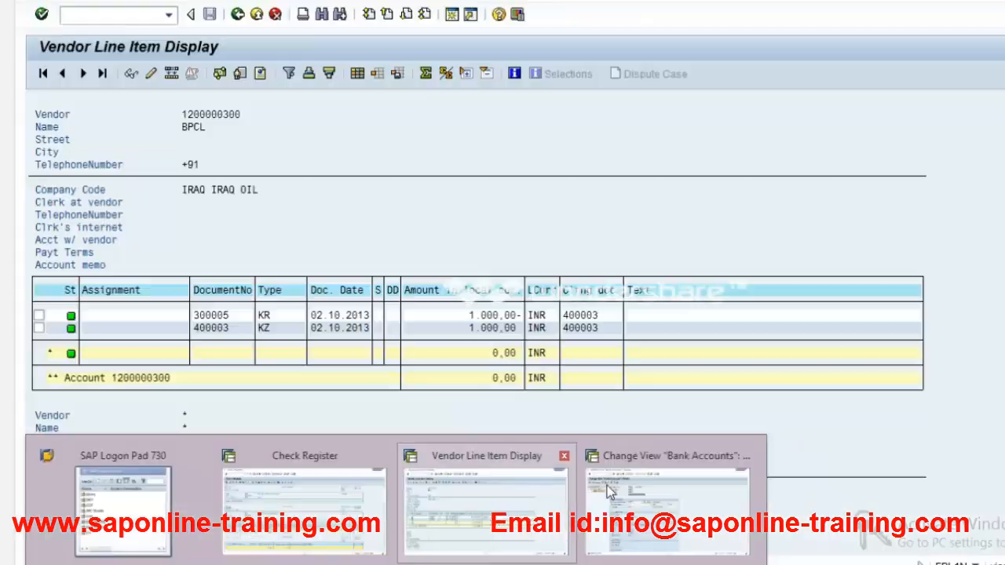
left_click(608, 492)
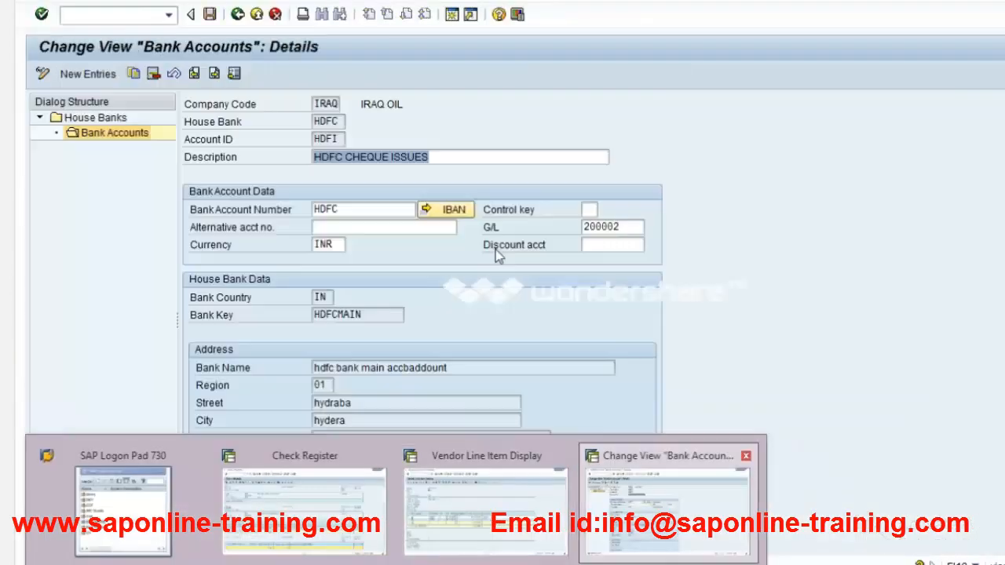
left_click(237, 15)
left_click(237, 15)
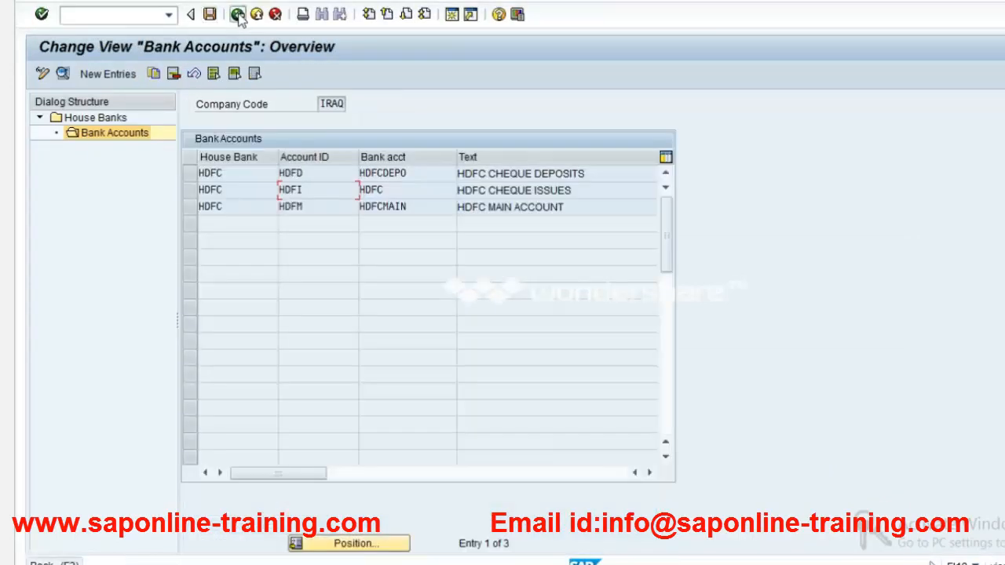
left_click(237, 15)
left_click(237, 14)
left_click(237, 15)
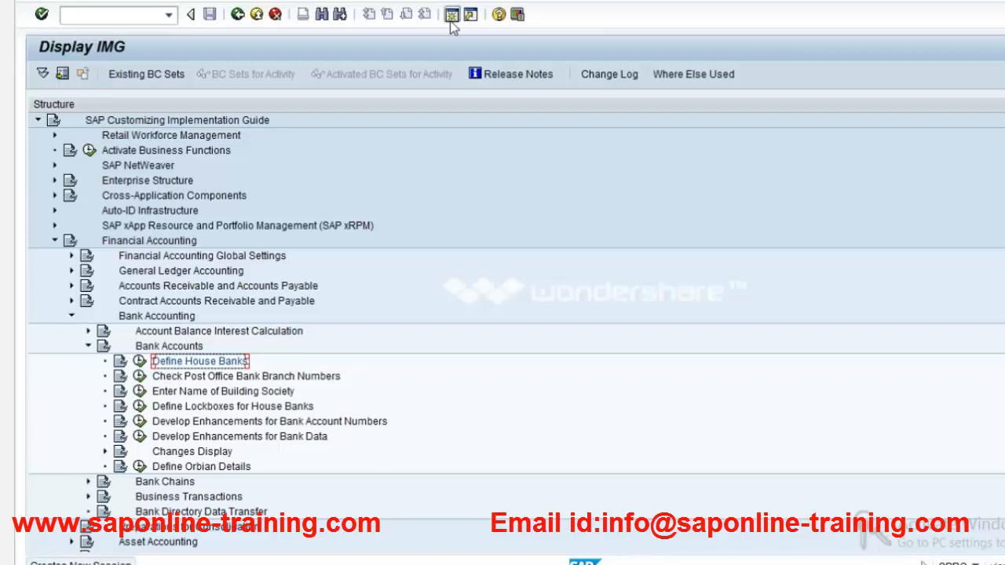
Open a new SAP session and start transaction FBKP in it.
left_click(452, 14)
type("Z")
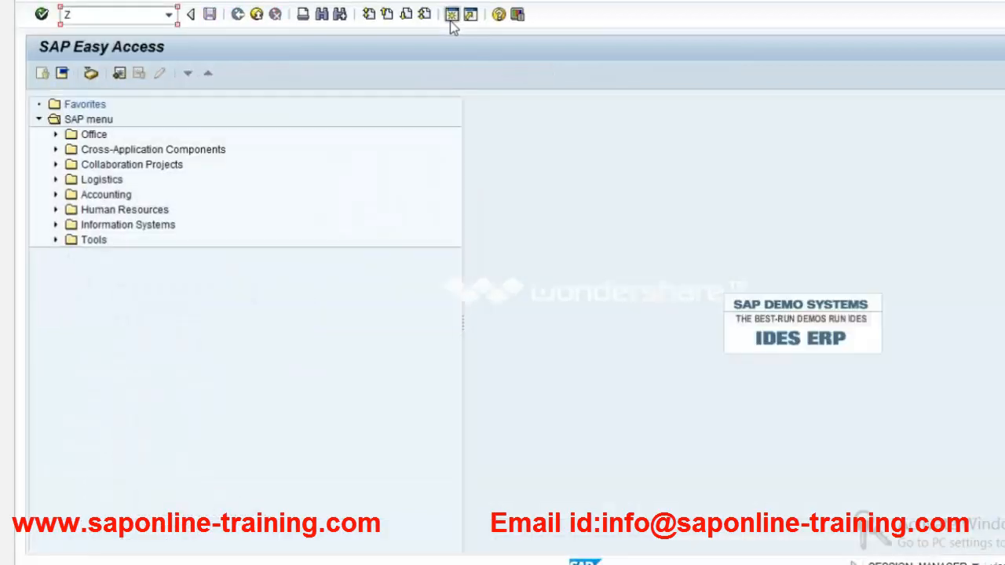
key("BackSpace")
type("FBKP")
key("Return")
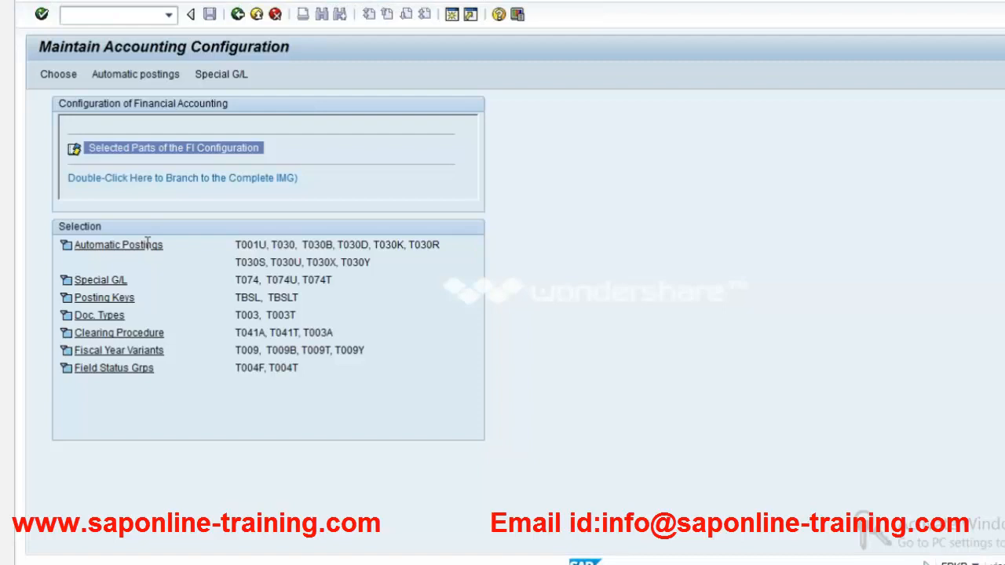
Look at the automatic posting groups and exit the accounting configuration to the SAP Easy Access menu.
left_click(146, 244)
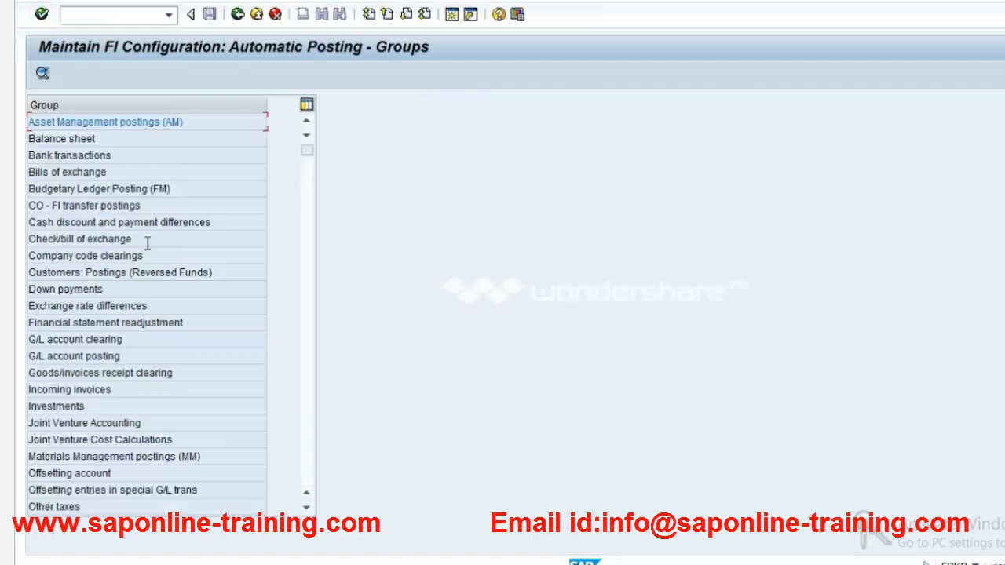
left_click(235, 15)
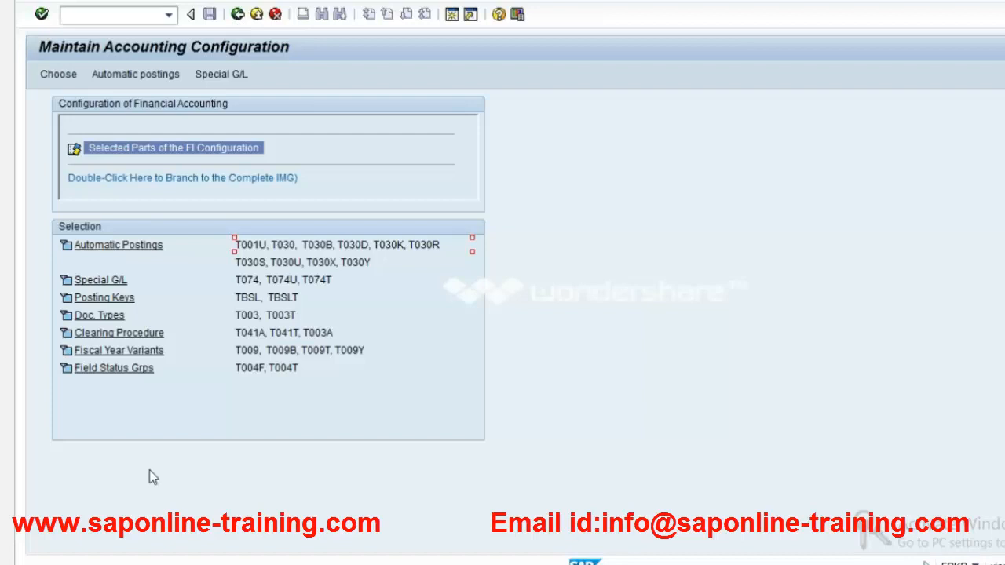
left_click(238, 15)
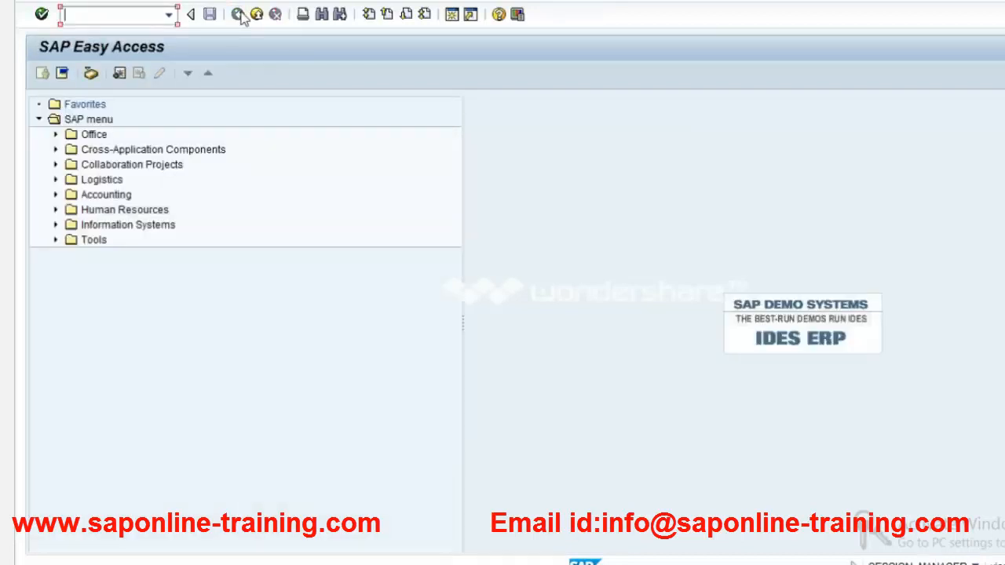
Start transaction FBZP to get to the payment program customizing.
type("FBZP")
key("Return")
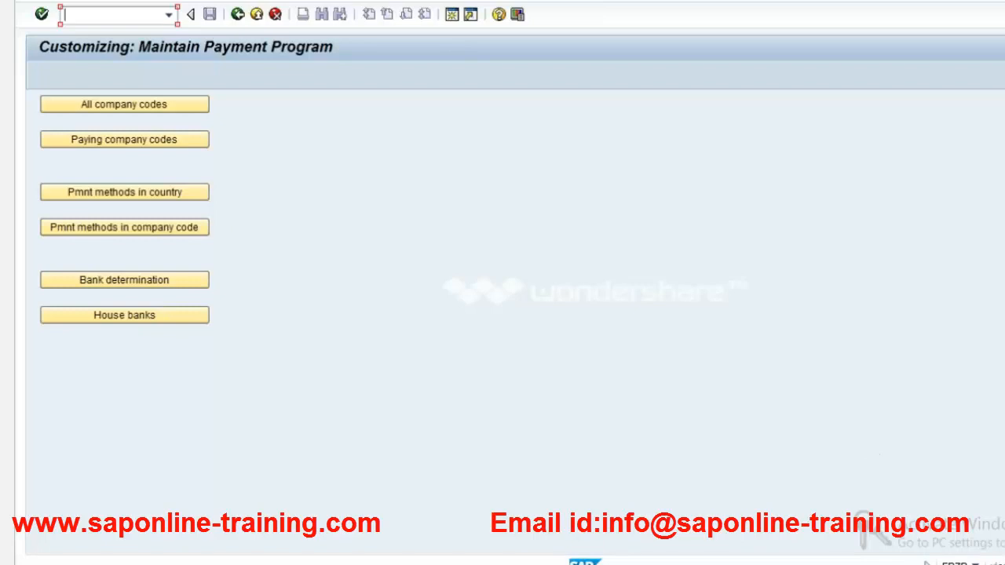
left_click(976, 563)
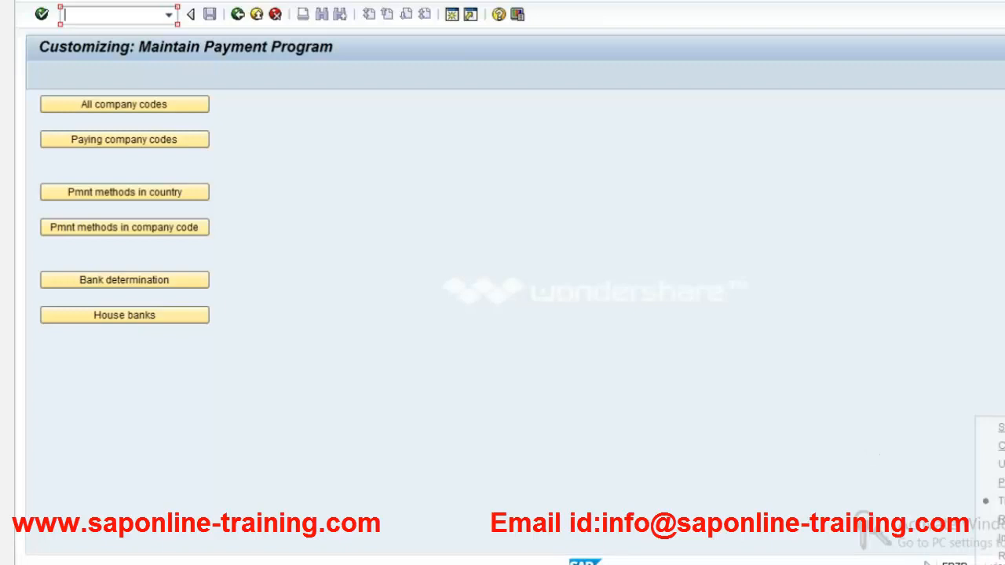
left_click(749, 357)
Look at the all company codes list and the details of paying company code 0001, returning to the payment program overview.
left_click(180, 110)
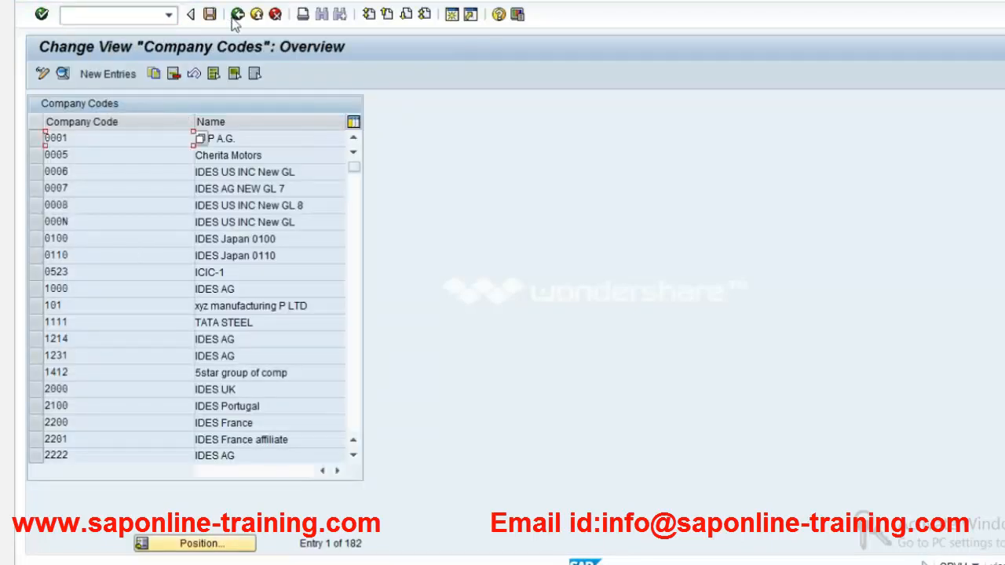
key("F3")
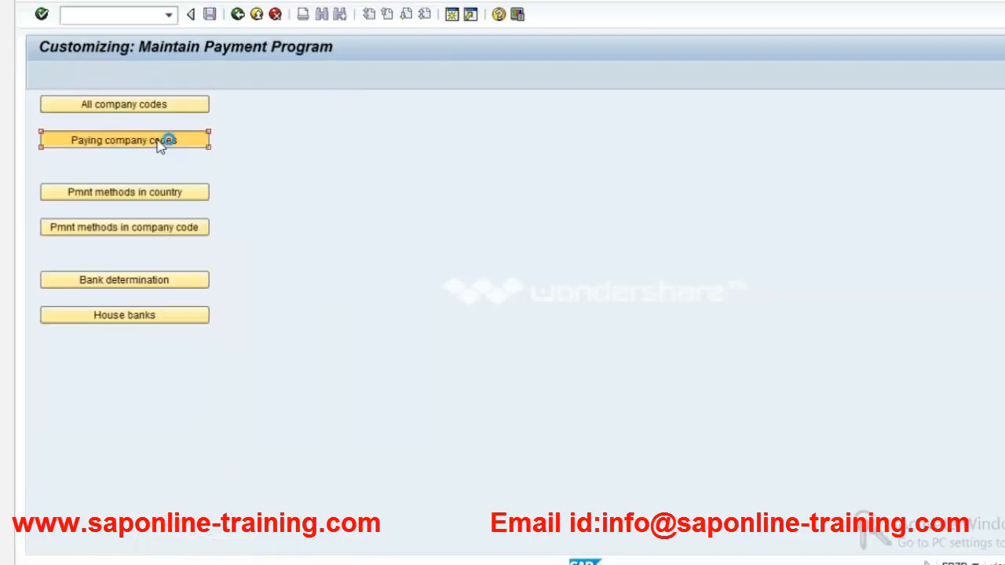
left_click(158, 139)
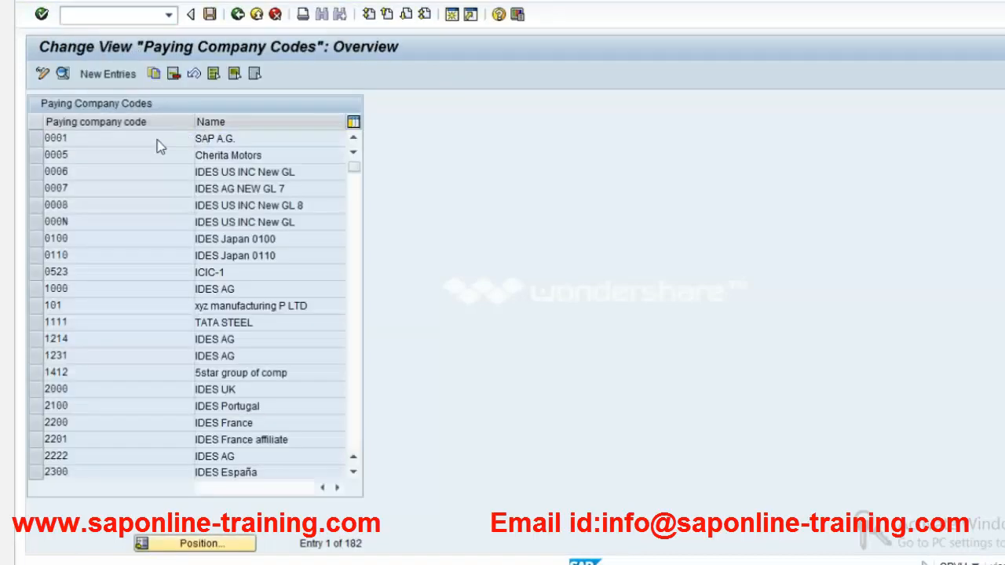
double_click(157, 144)
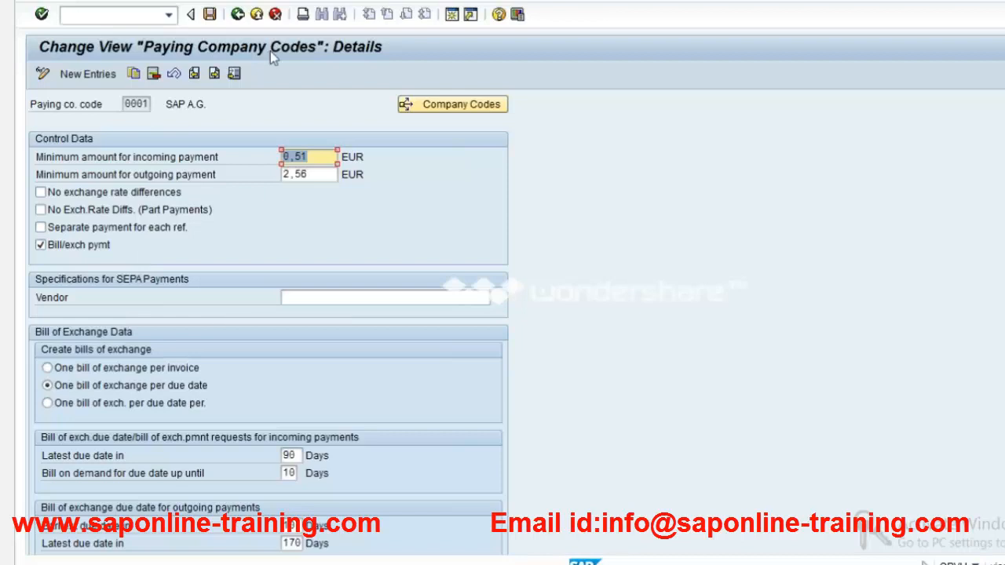
left_click(240, 15)
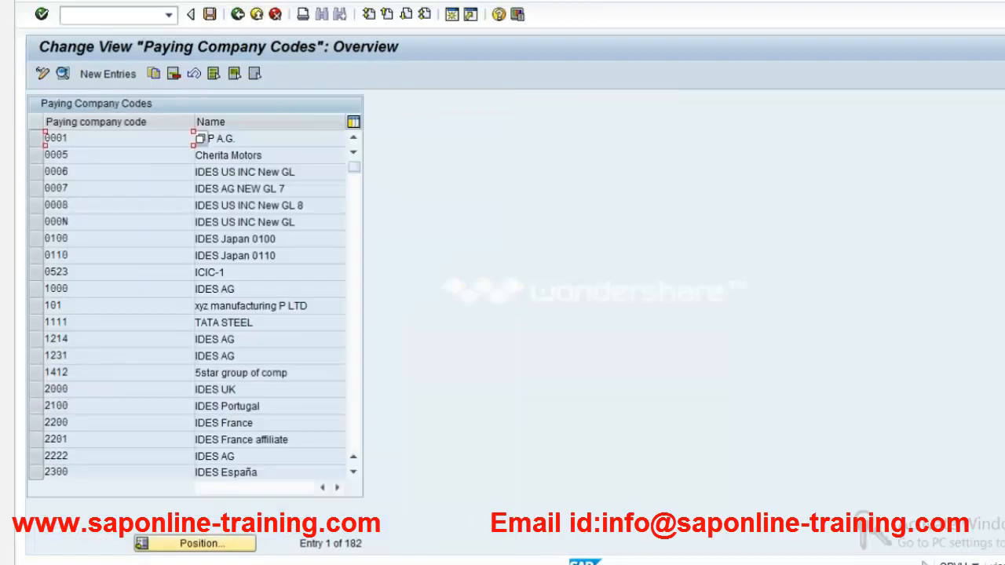
left_click(239, 16)
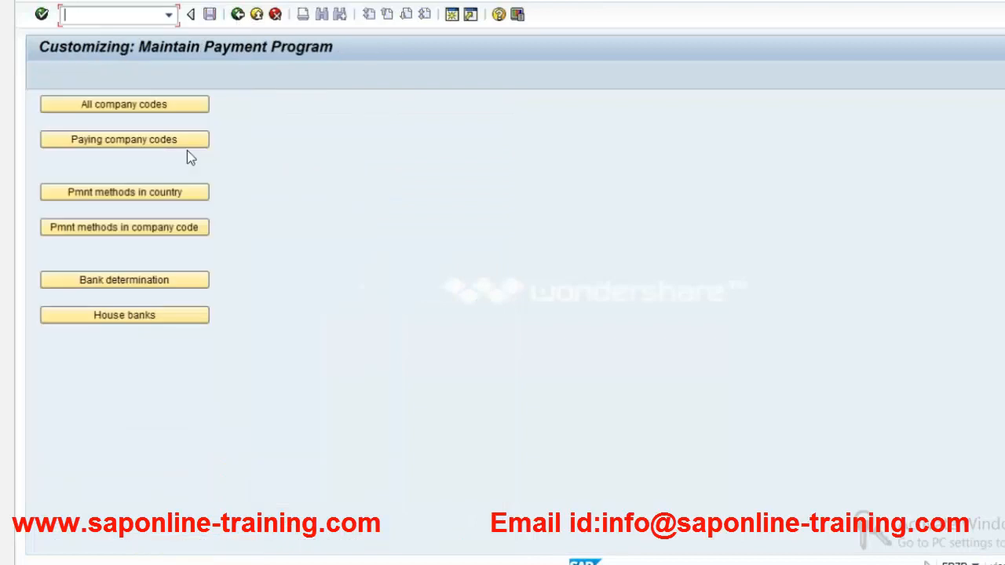
Look at the payment methods set up per country and per company code, returning to the payment program overview.
left_click(167, 194)
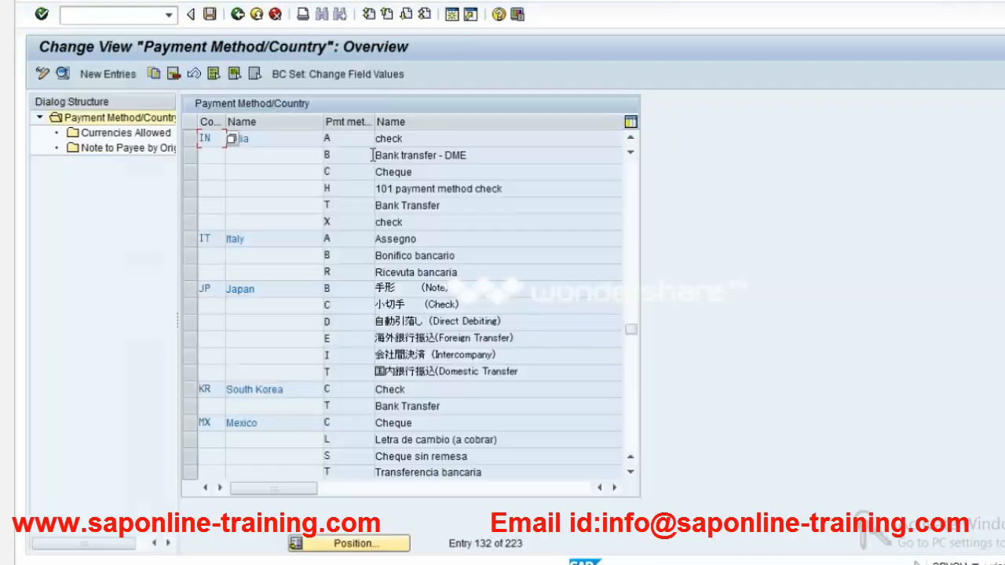
left_click(416, 153)
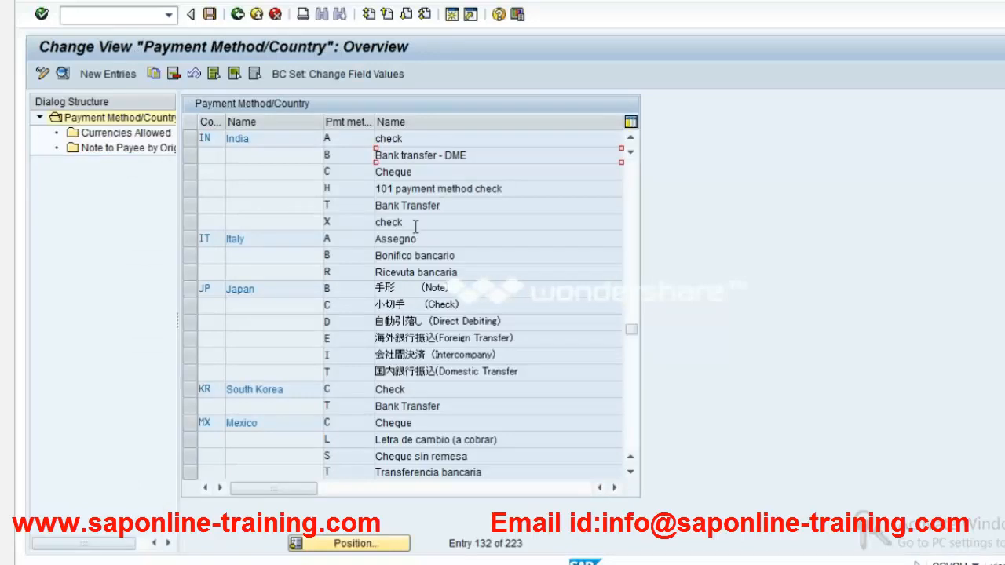
left_click(237, 15)
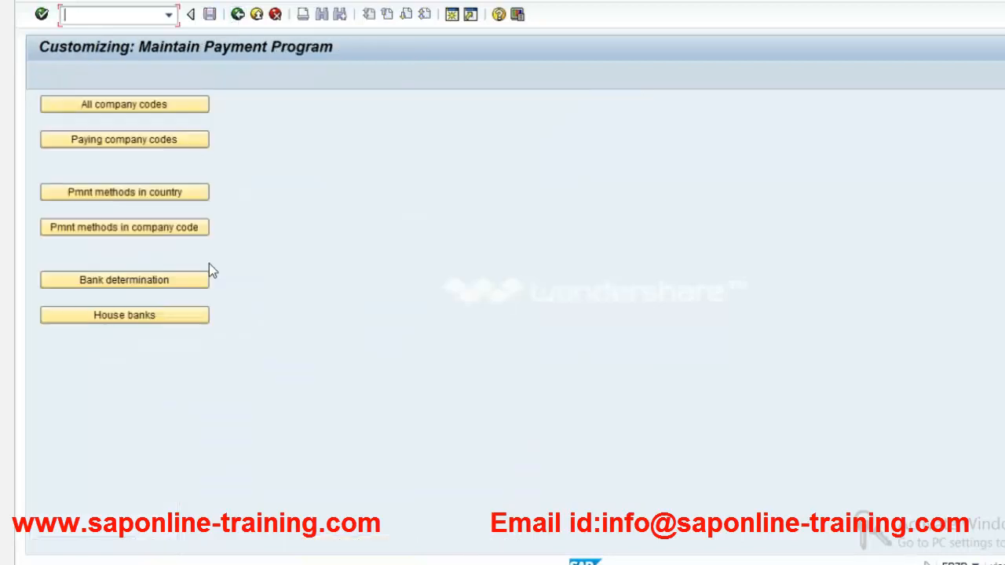
left_click(144, 231)
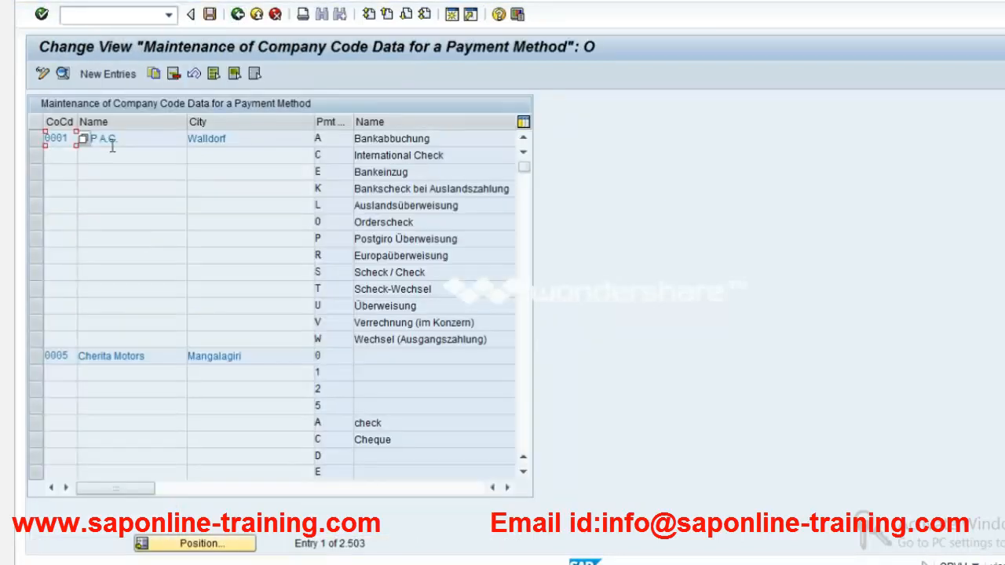
left_click(123, 145)
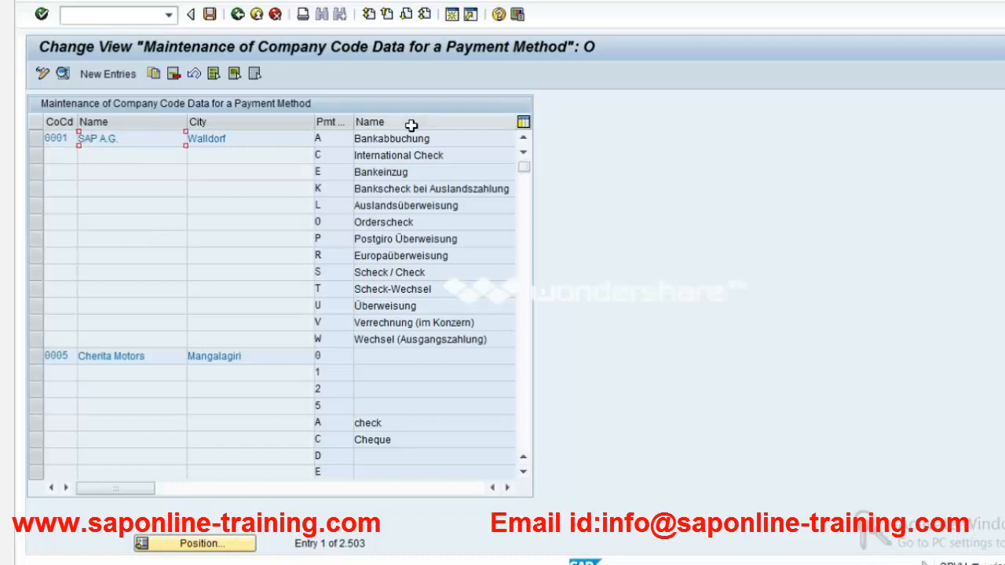
left_click(238, 15)
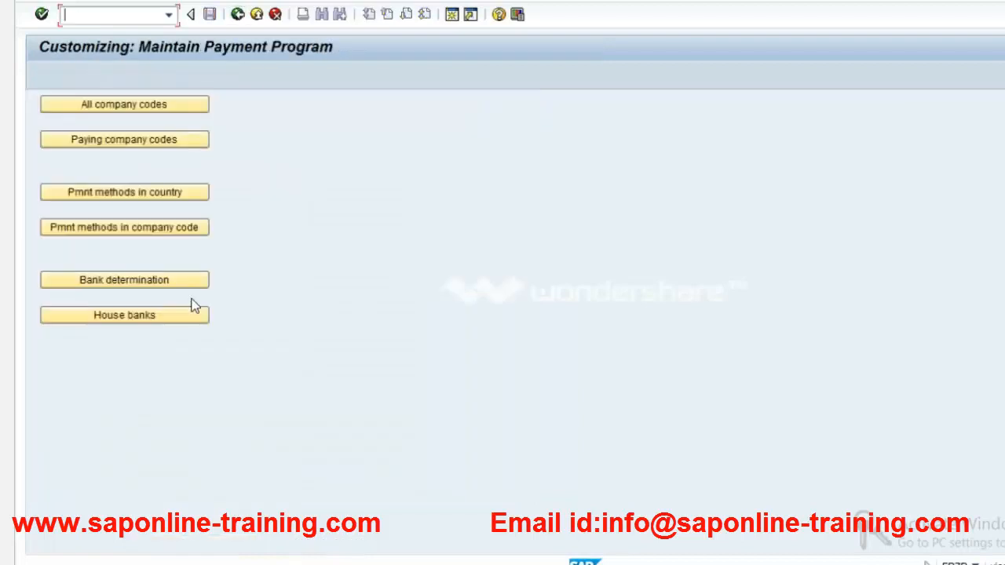
Look at the bank determination and the house bank details of company code IRAQ, returning to the payment program overview.
left_click(157, 284)
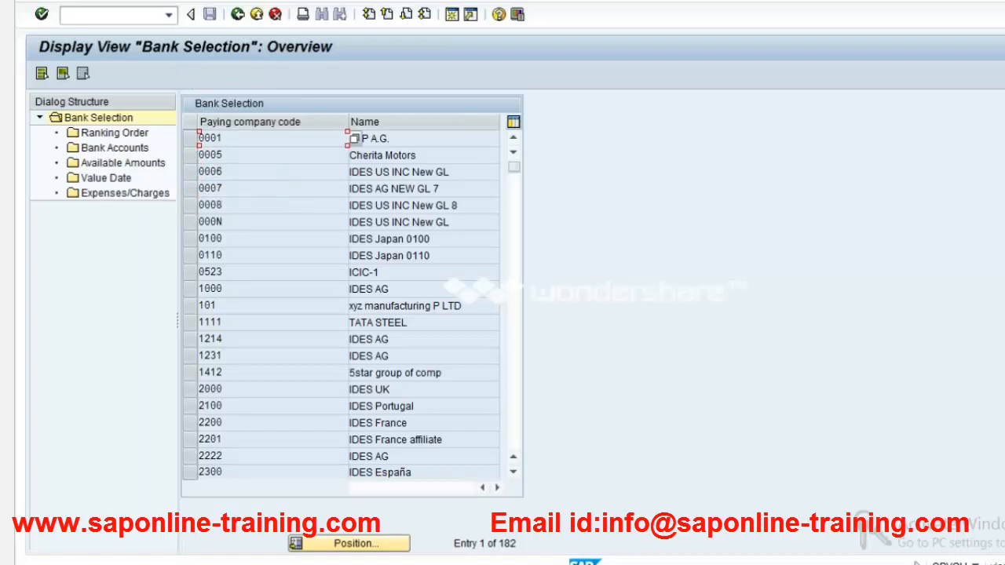
left_click(237, 16)
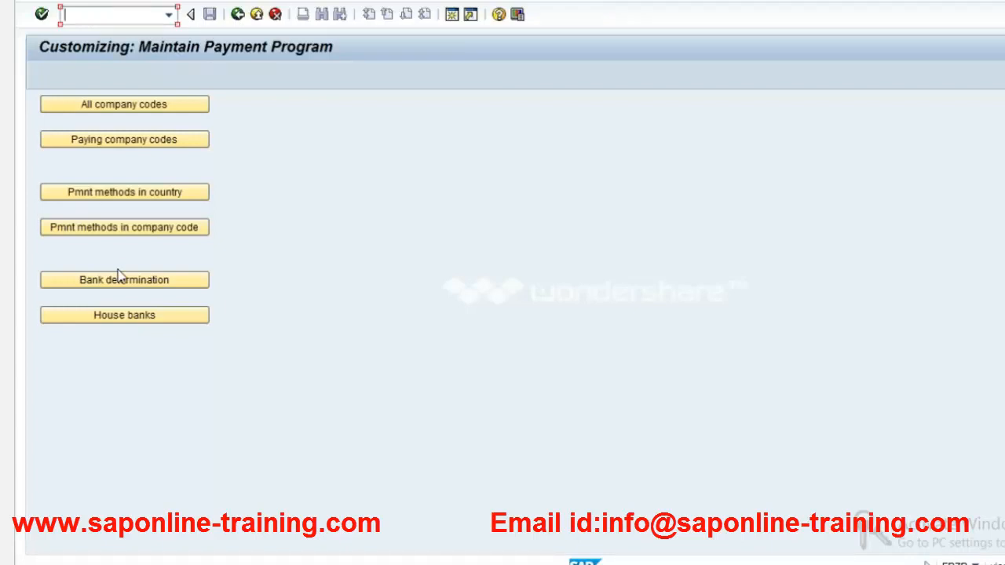
left_click(125, 314)
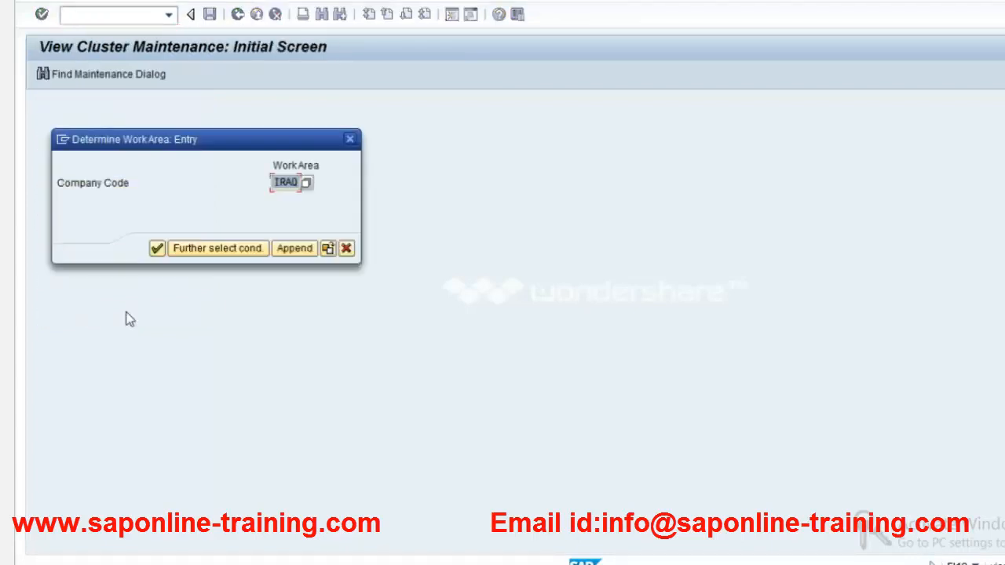
left_click(156, 249)
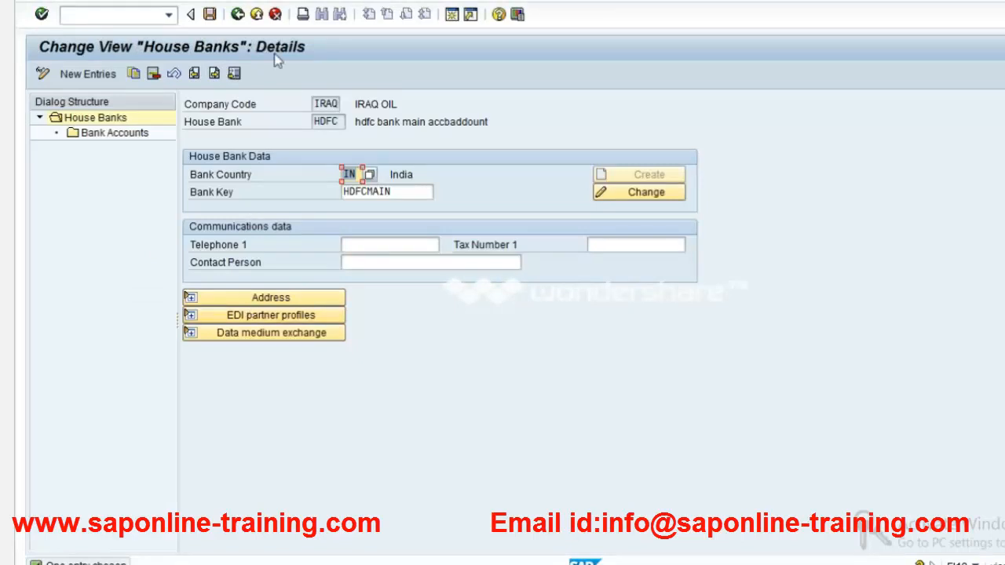
left_click(237, 14)
left_click(237, 14)
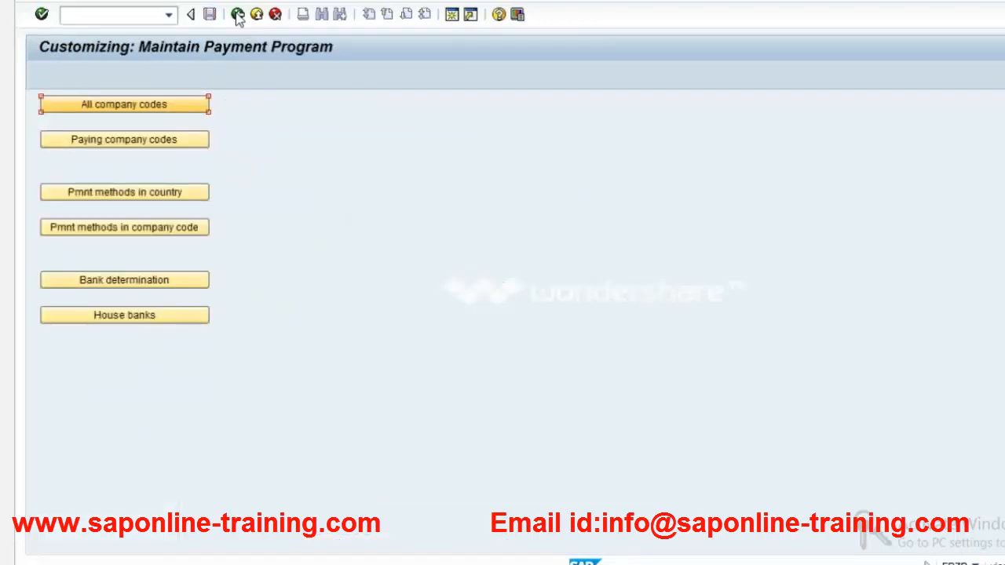
left_click(237, 14)
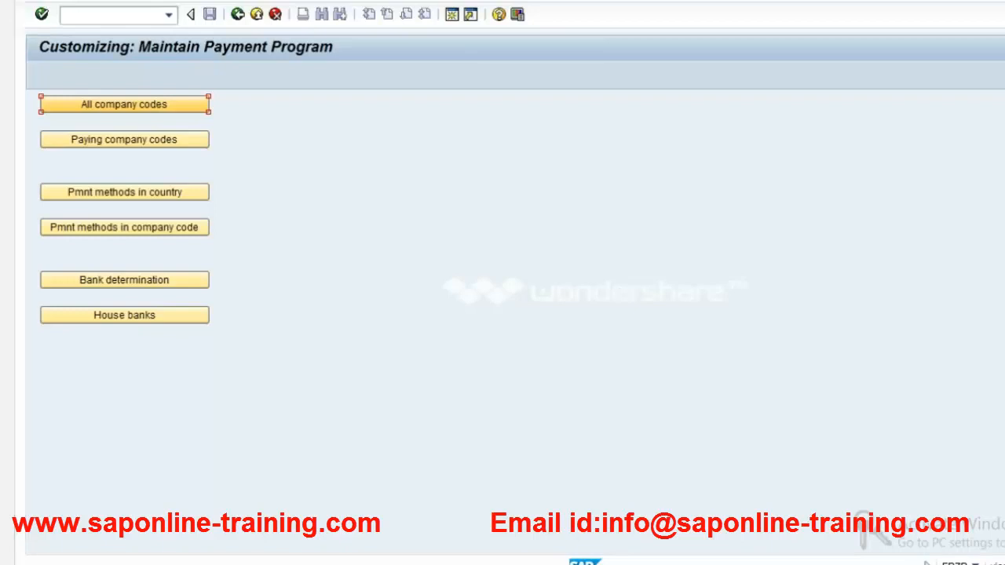
Switch to the Word guide and review the payment methods per company code and the bank determination for payment transactions.
key("alt+Tab")
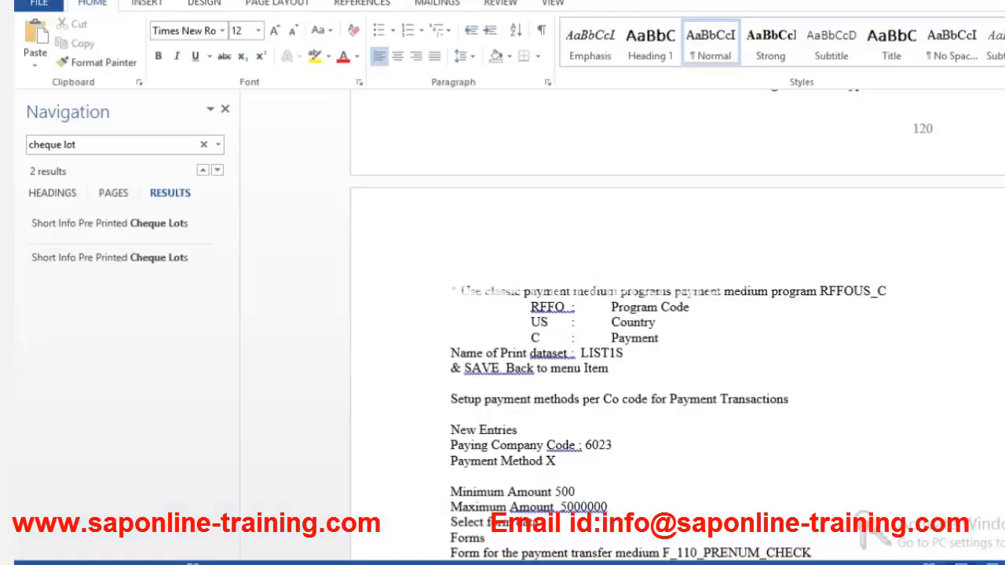
scroll(676, 335, "down", 2)
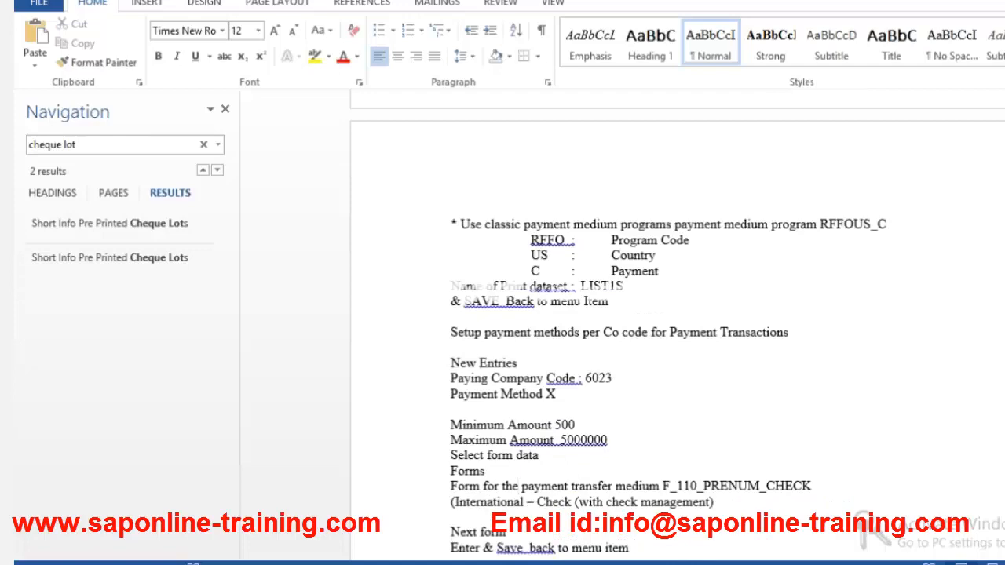
scroll(676, 325, "down", 1)
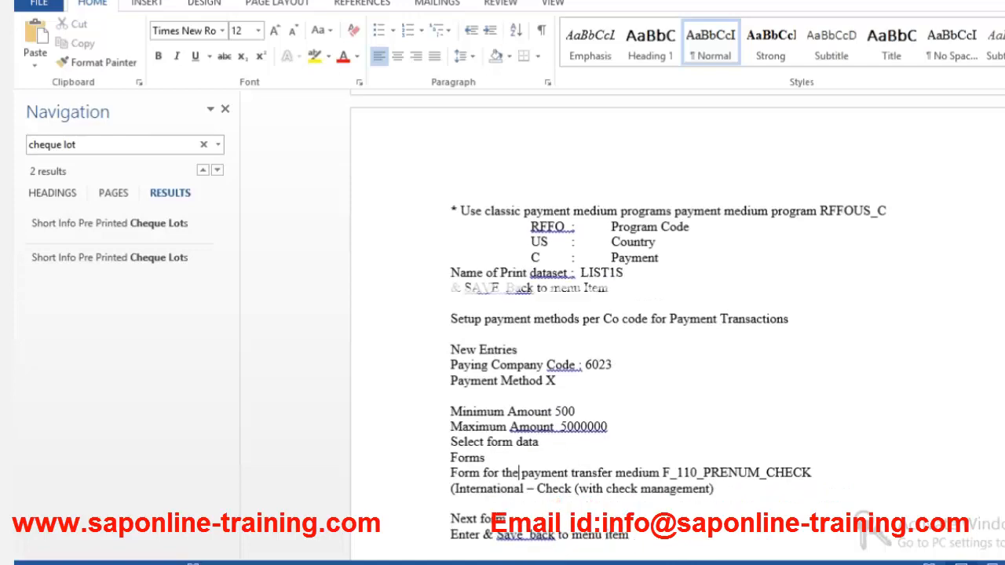
scroll(676, 336, "down", 3)
scroll(676, 336, "down", 3)
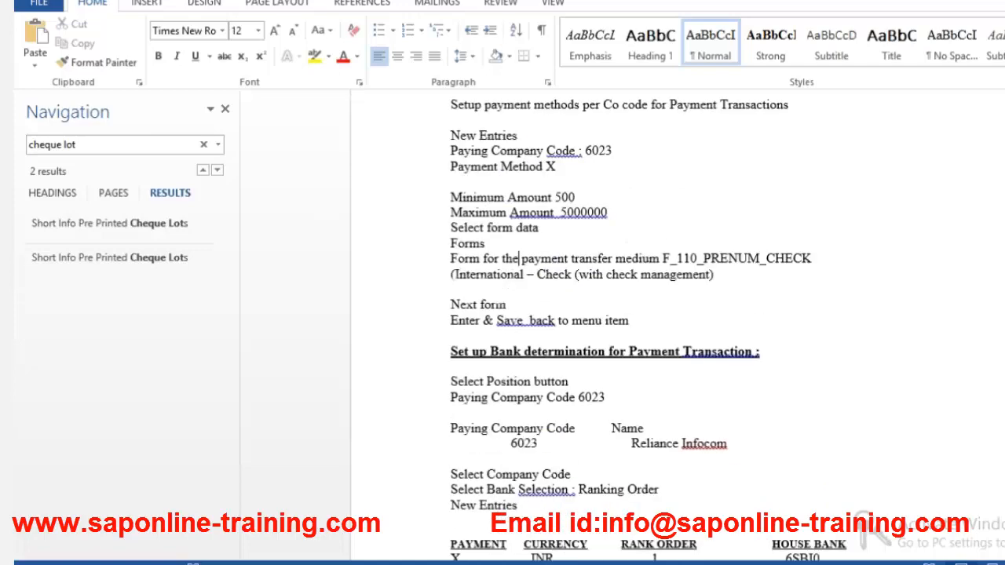
scroll(676, 336, "down", 1)
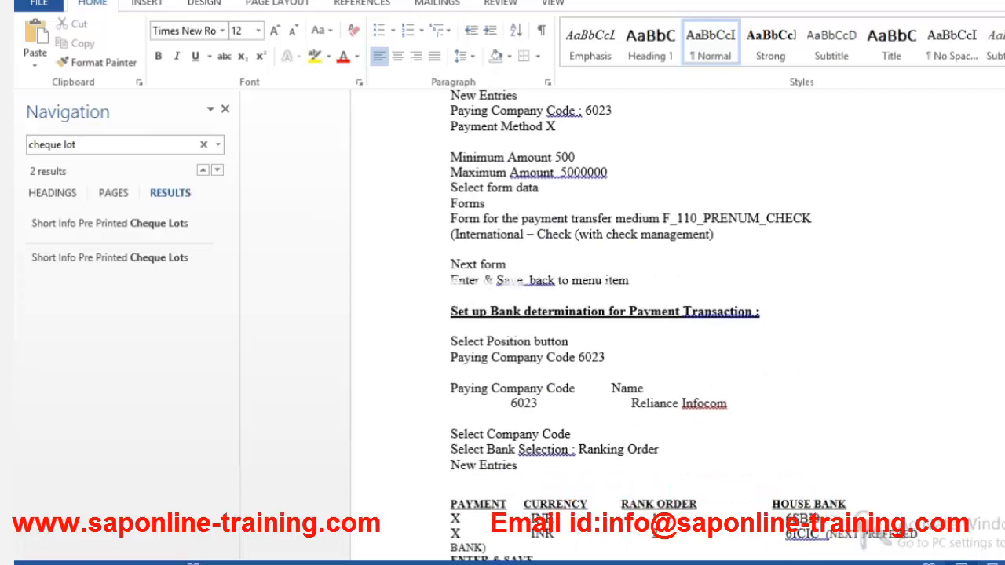
scroll(677, 336, "down", 3)
Read through the guide's execution of the automatic payment program, payment run and post with print form, up to cheque deposits processing.
key("Page_Down")
key("Page_Down")
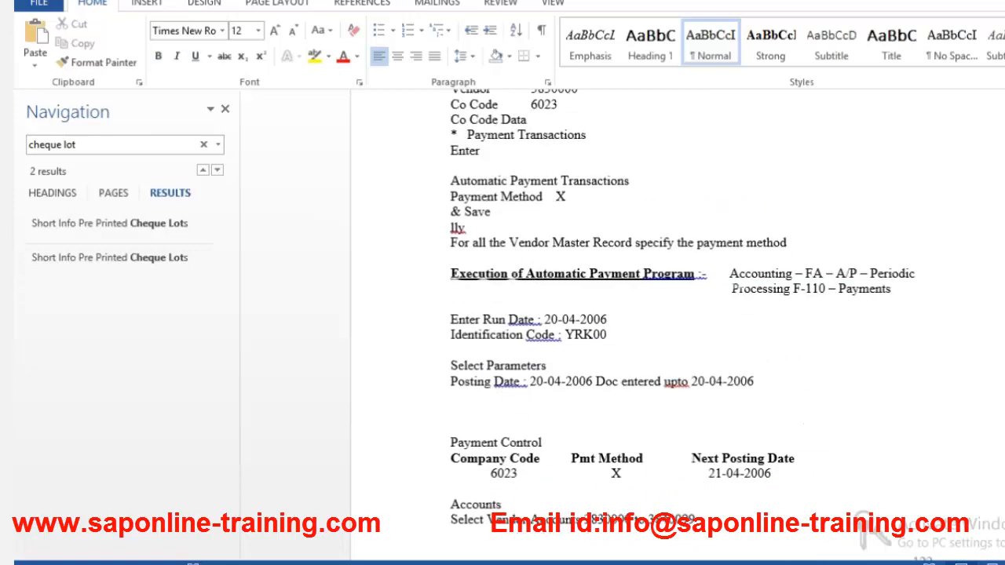
key("Page_Down")
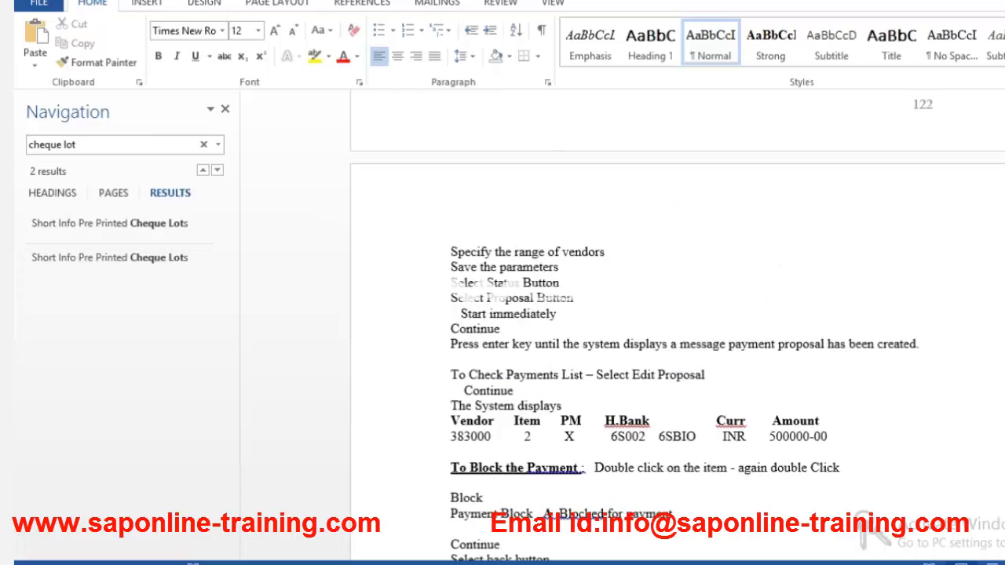
key("Page_Down")
key("Page_Down")
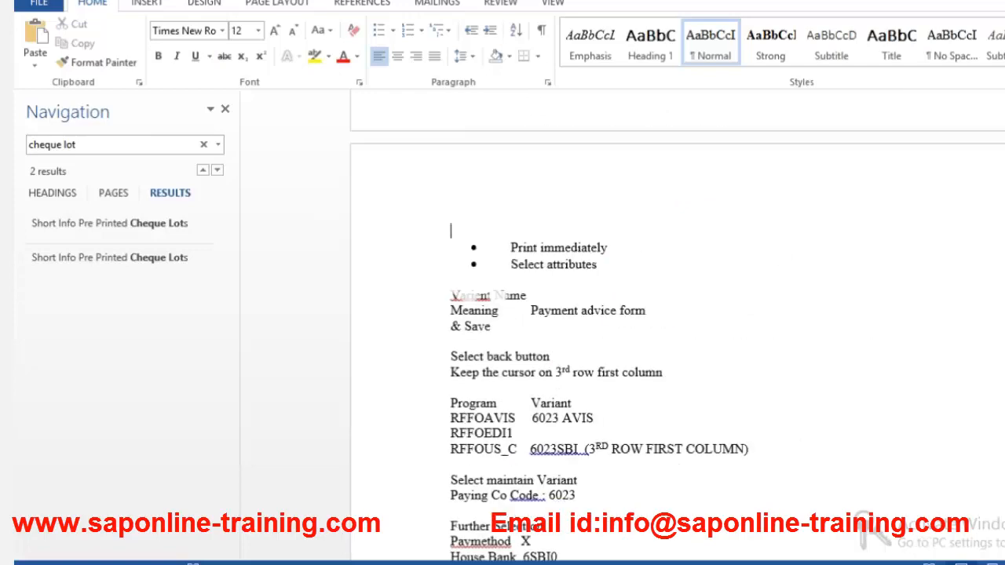
key("Page_Down")
key("Page_Down")
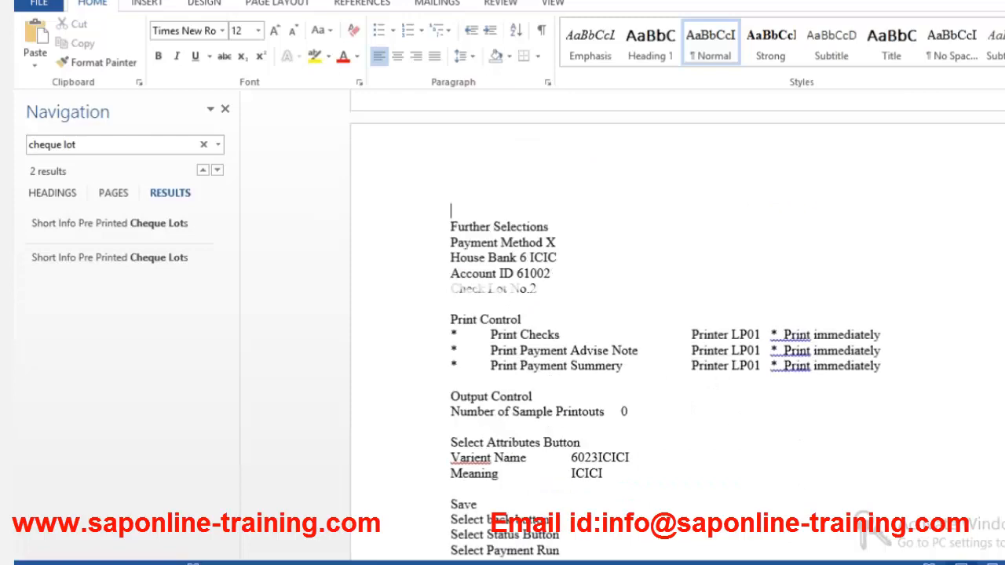
key("Page_Down")
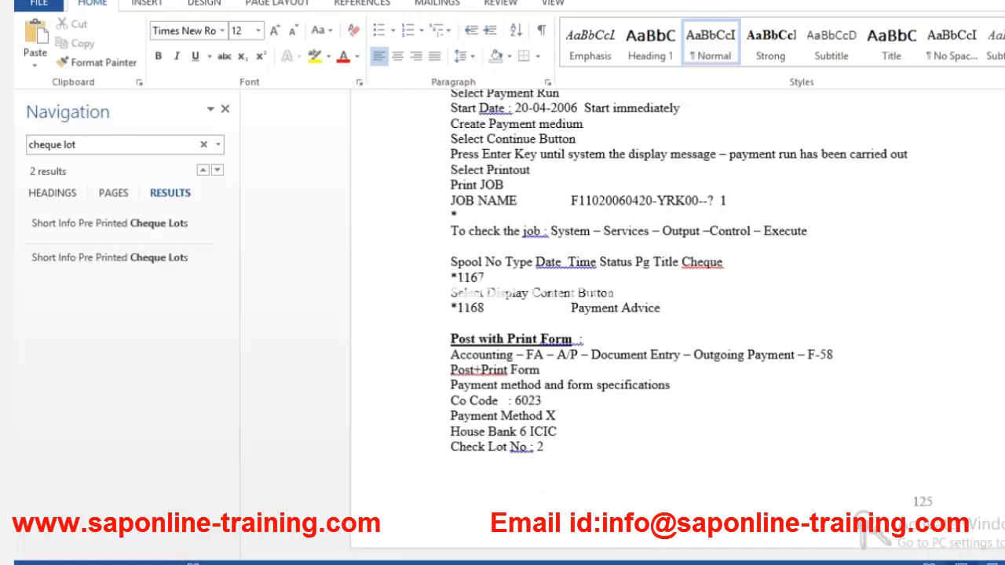
key("Page_Down")
key("Page_Down")
key("Page_Down")
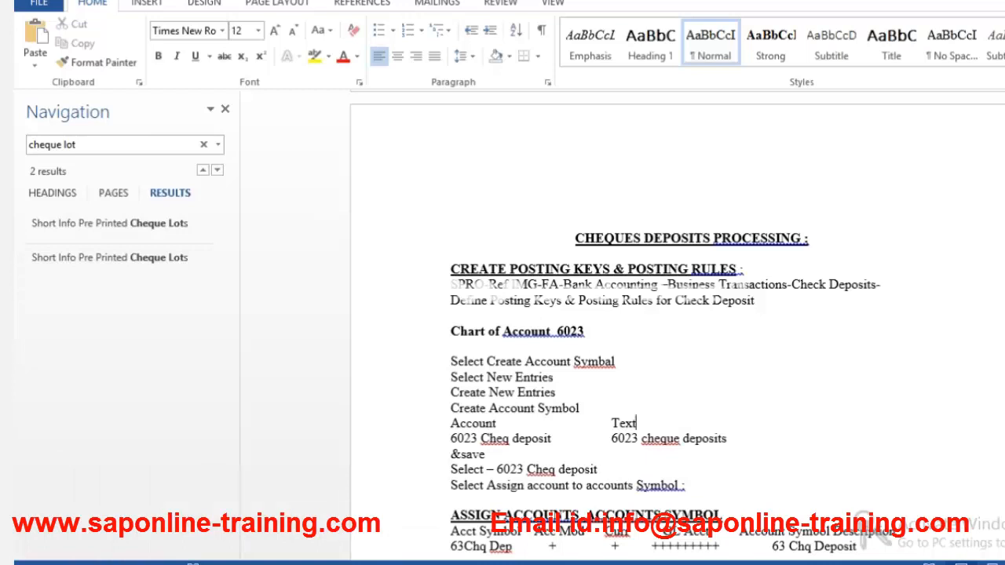
Review the guide's posting keys, account symbols and posting rules for cheque deposits.
scroll(677, 326, "down", 1)
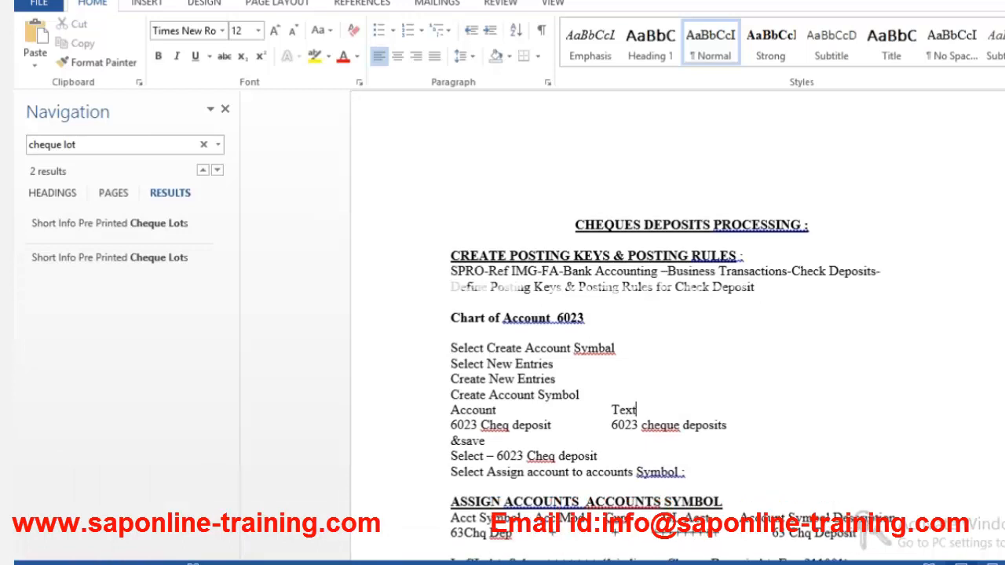
scroll(676, 326, "down", 3)
scroll(677, 325, "down", 1)
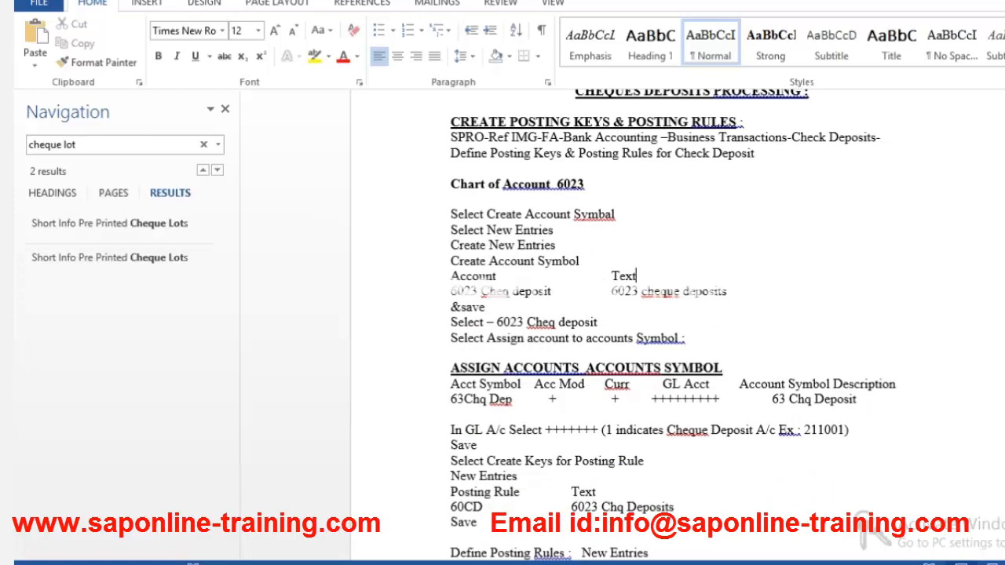
scroll(677, 326, "down", 7)
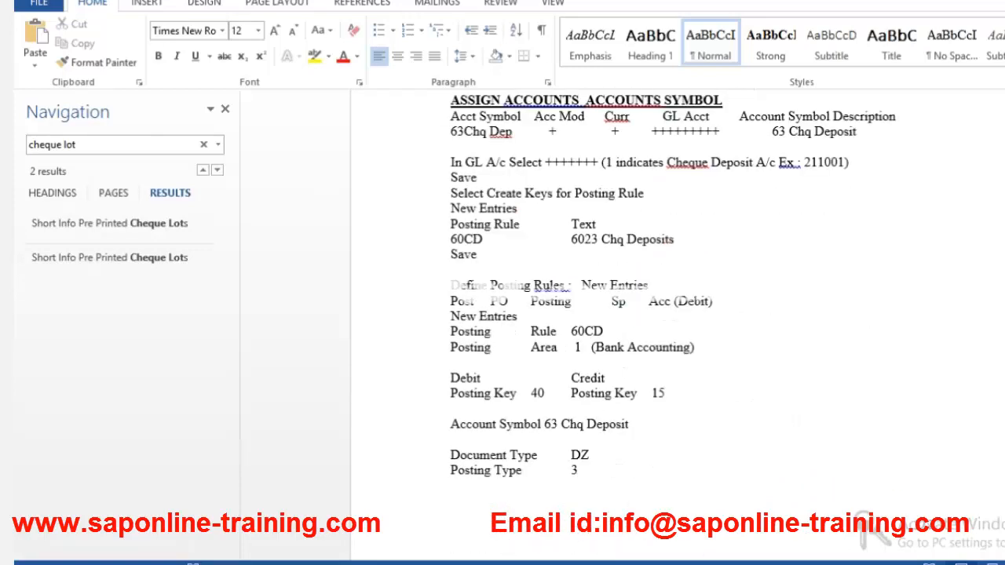
scroll(677, 326, "down", 3)
scroll(677, 326, "down", 7)
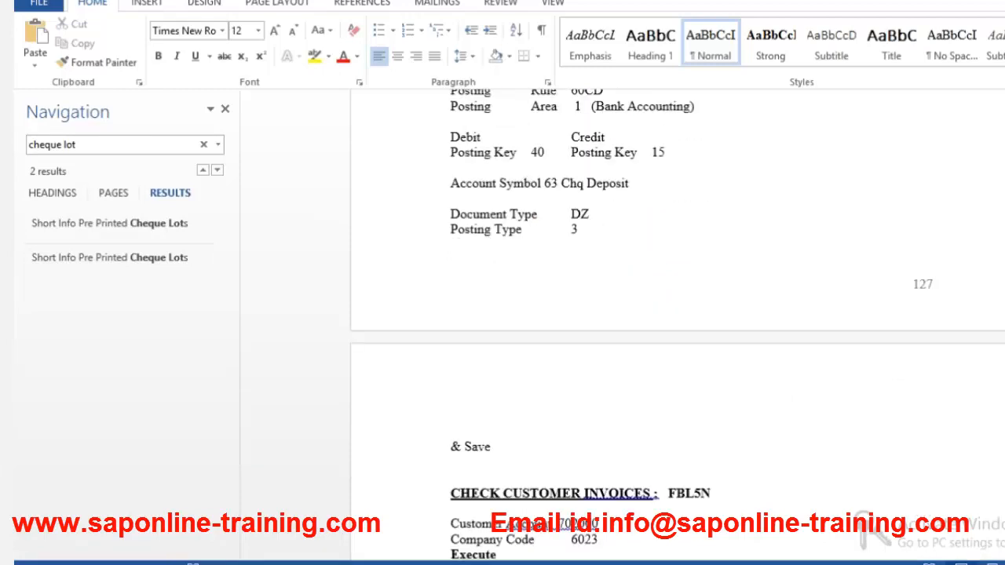
Read the guide's customer invoice check with FBL5N, cheque deposit entry with FF68 and business transaction creation.
scroll(676, 326, "down", 1)
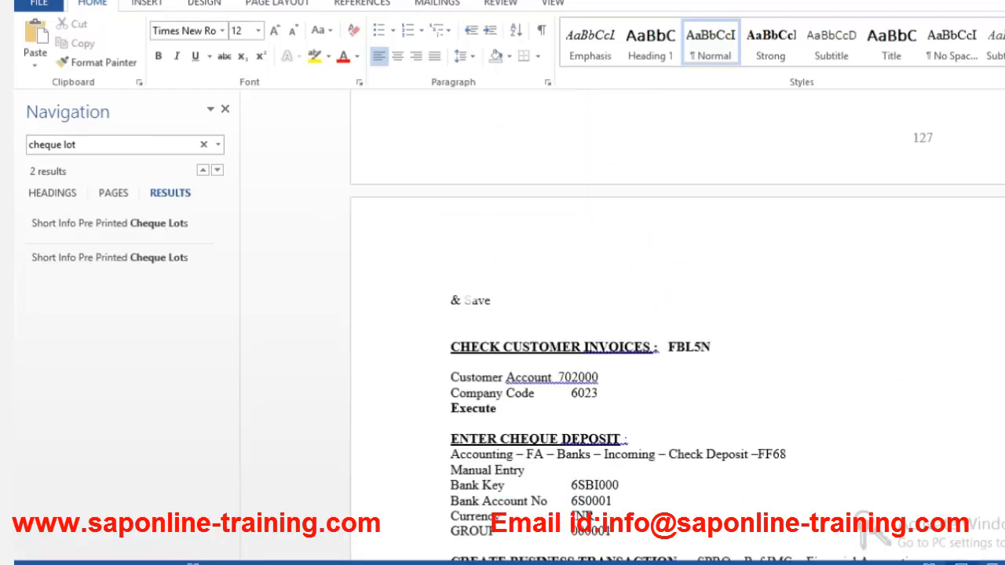
scroll(677, 326, "down", 2)
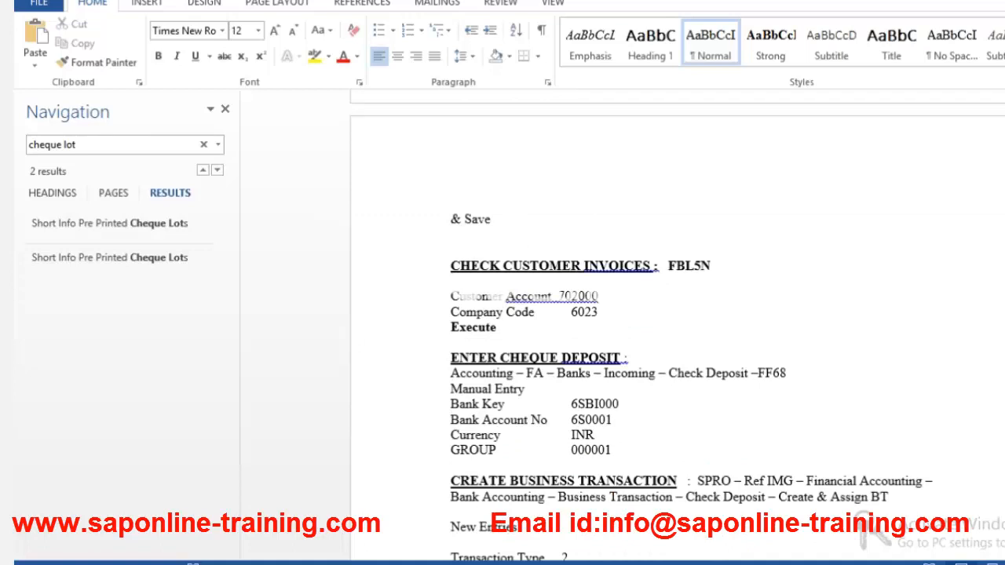
scroll(676, 326, "down", 2)
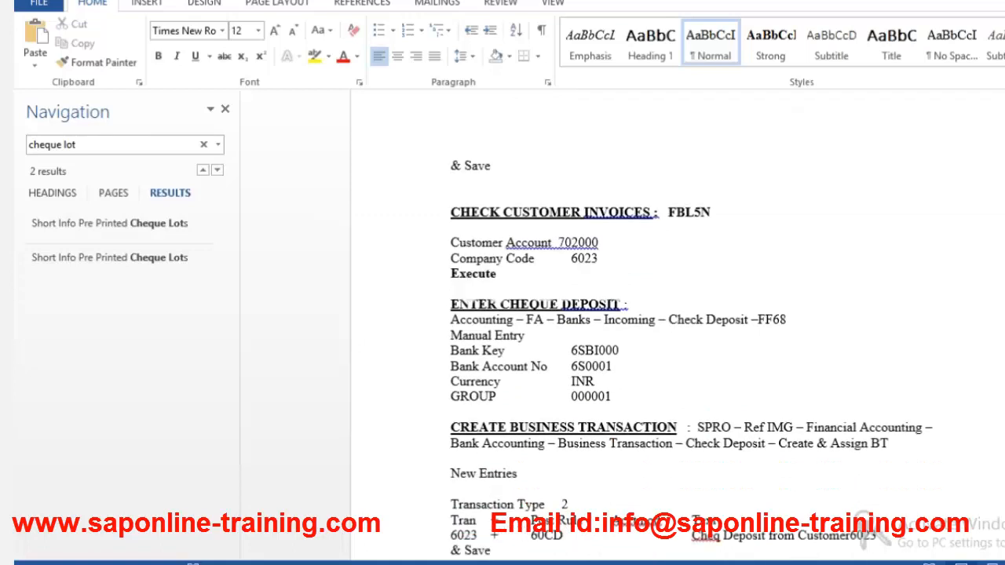
scroll(677, 326, "down", 1)
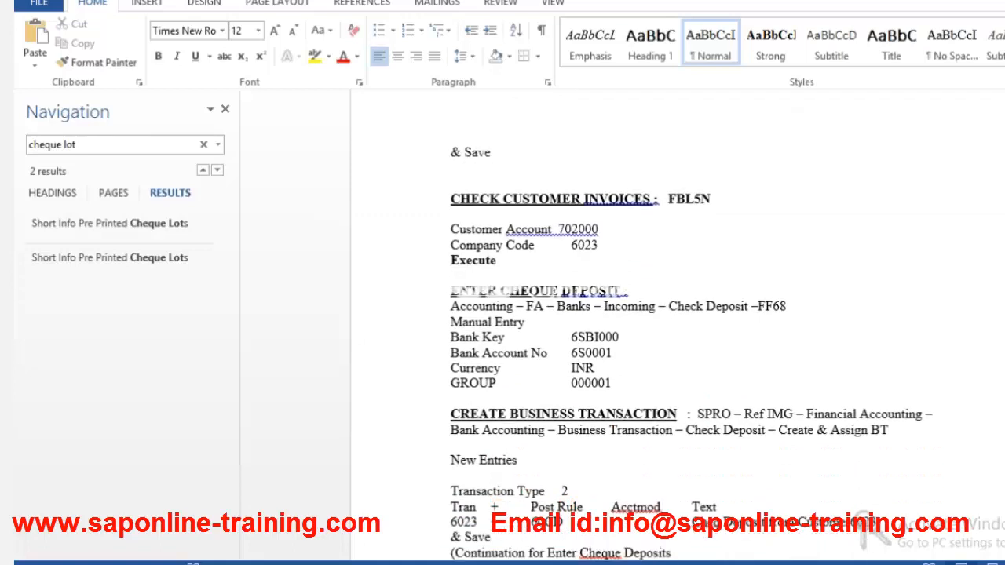
scroll(676, 326, "down", 4)
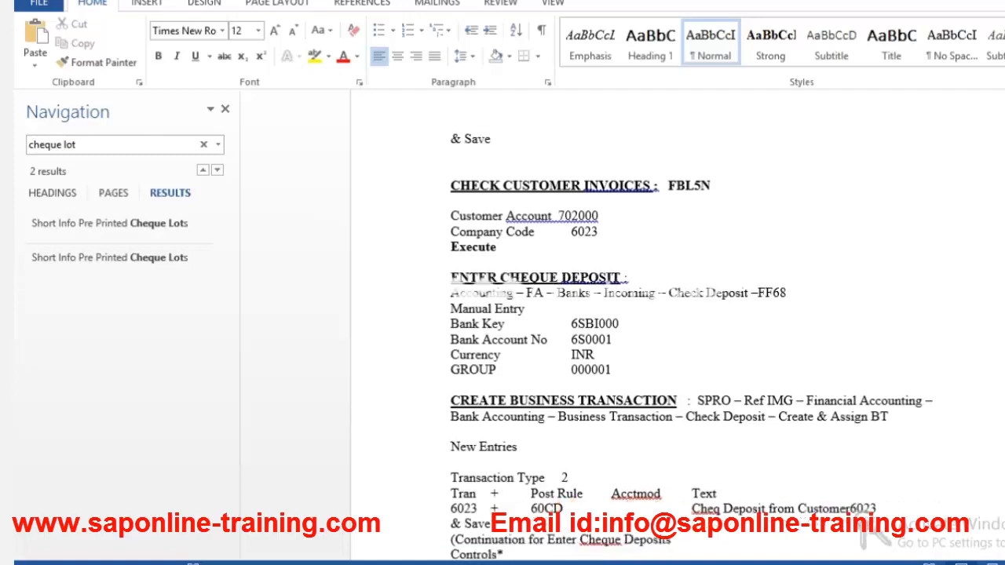
scroll(676, 326, "down", 6)
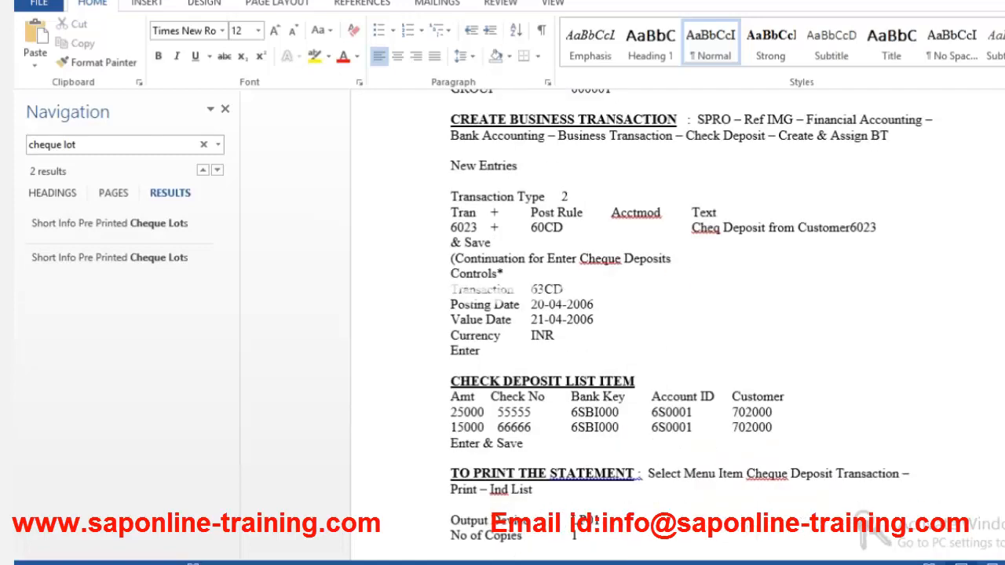
scroll(676, 326, "down", 1)
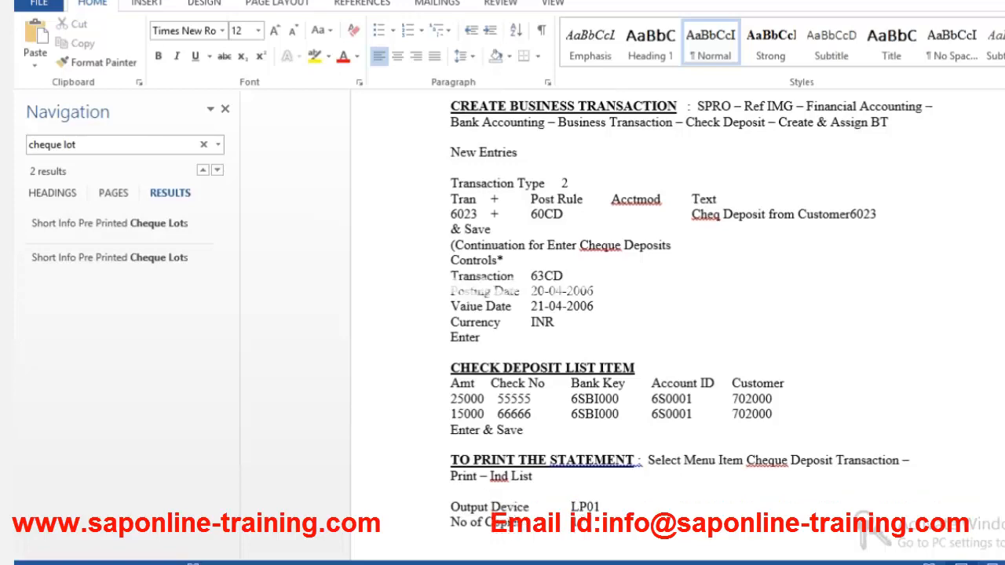
Review the guide's check deposit list items, statement printing, batch input session and customer line item display.
scroll(676, 326, "down", 5)
scroll(677, 325, "down", 10)
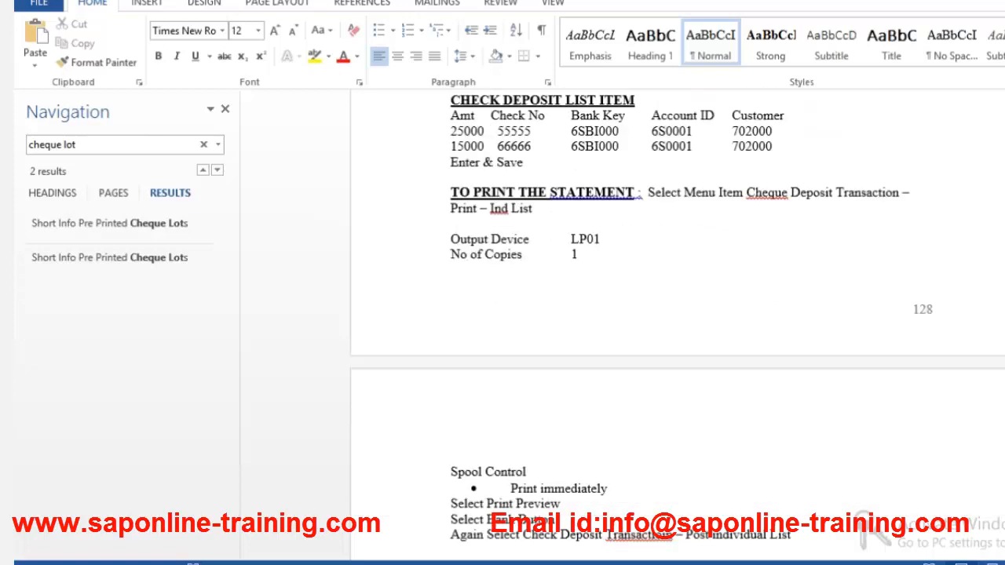
scroll(676, 326, "down", 4)
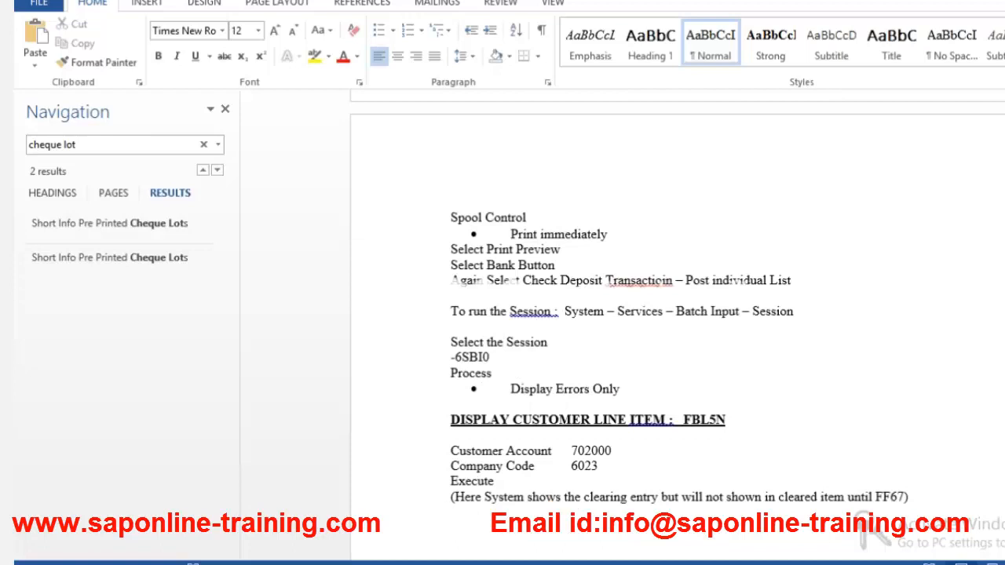
scroll(677, 326, "down", 3)
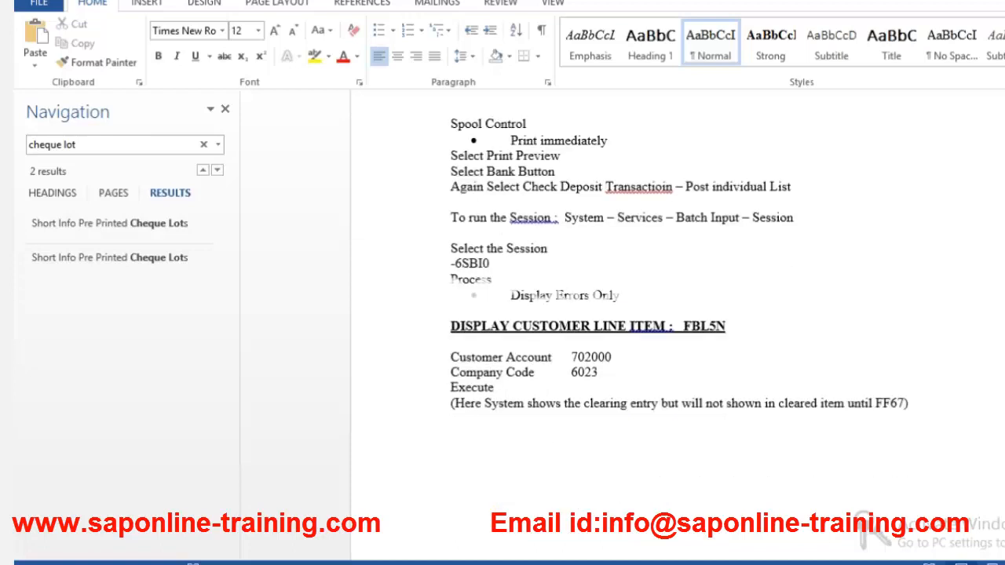
scroll(676, 326, "down", 3)
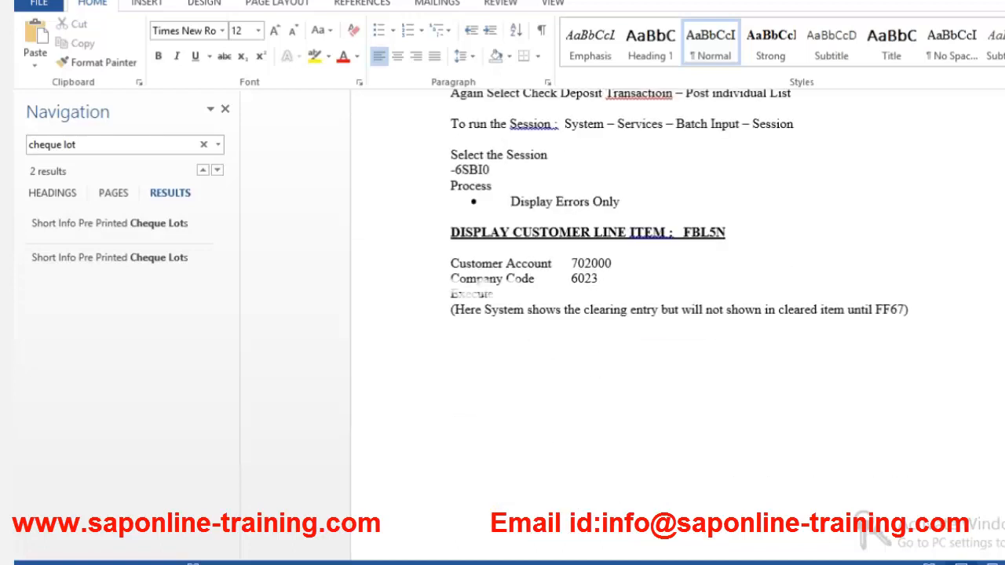
left_click(1003, 564)
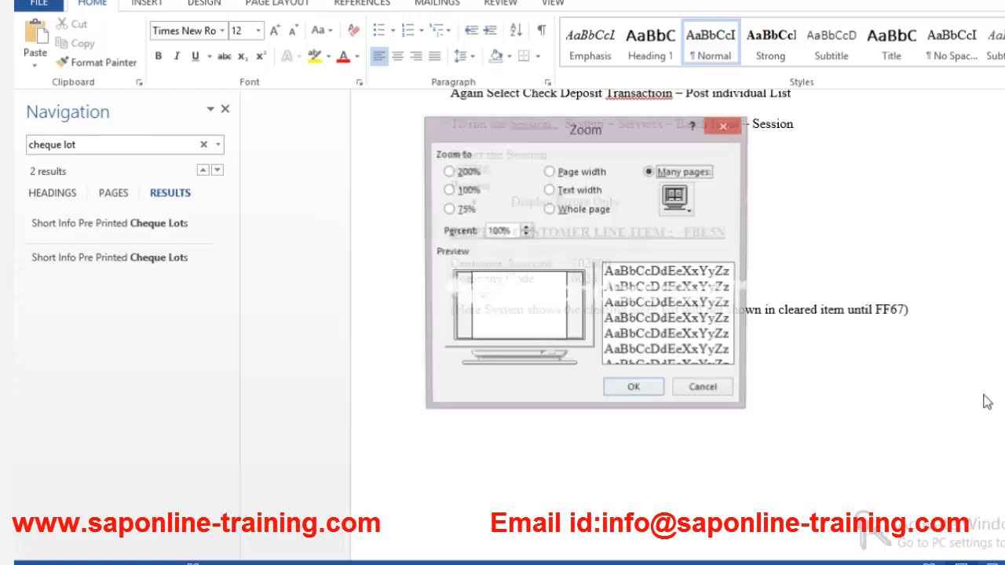
left_click(721, 395)
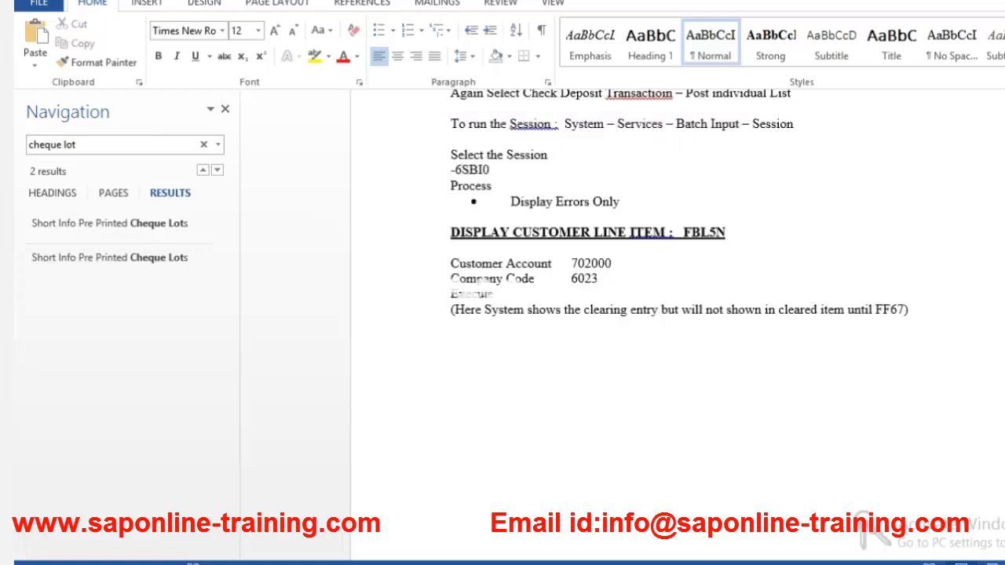
Move on to the guide's Bank Reconciliation section and place the cursor below its heading.
scroll(677, 204, "down", 4)
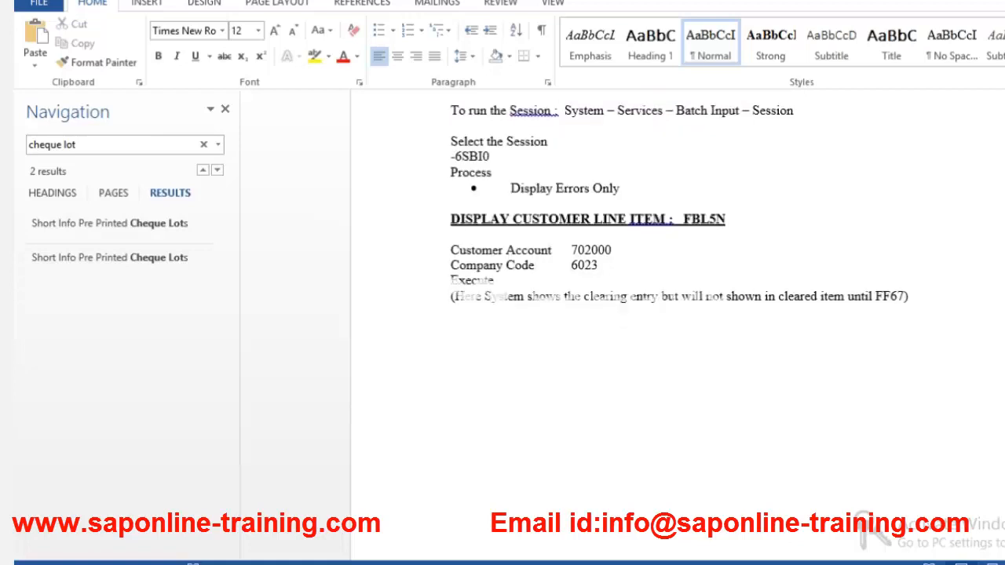
scroll(677, 275, "down", 6)
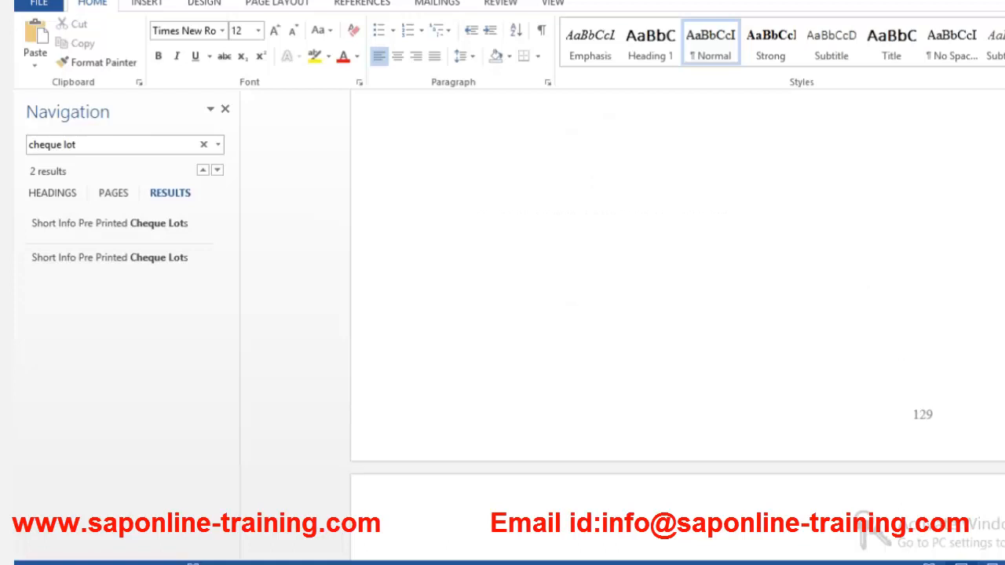
scroll(676, 314, "down", 4)
scroll(842, 415, "down", 5)
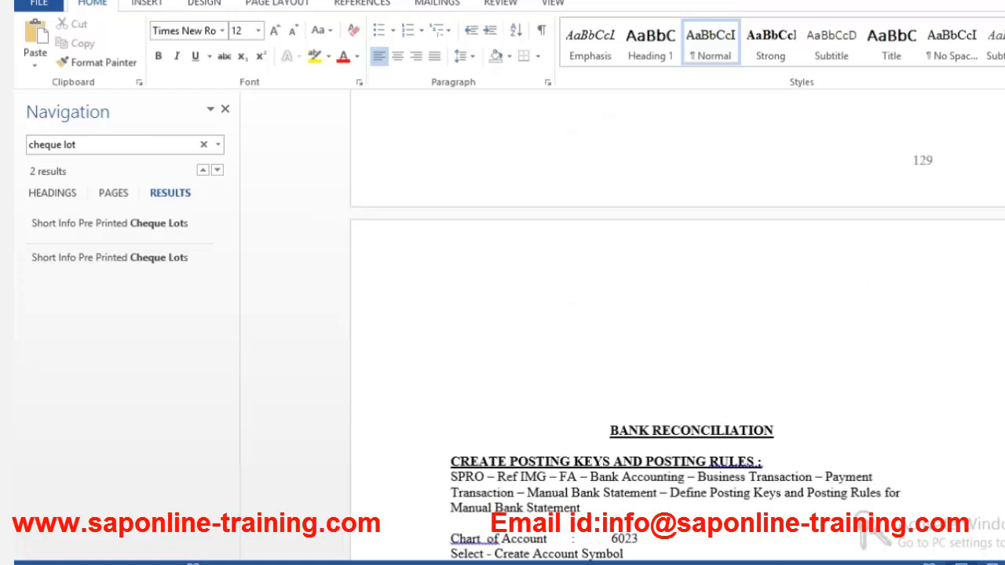
left_click(842, 414)
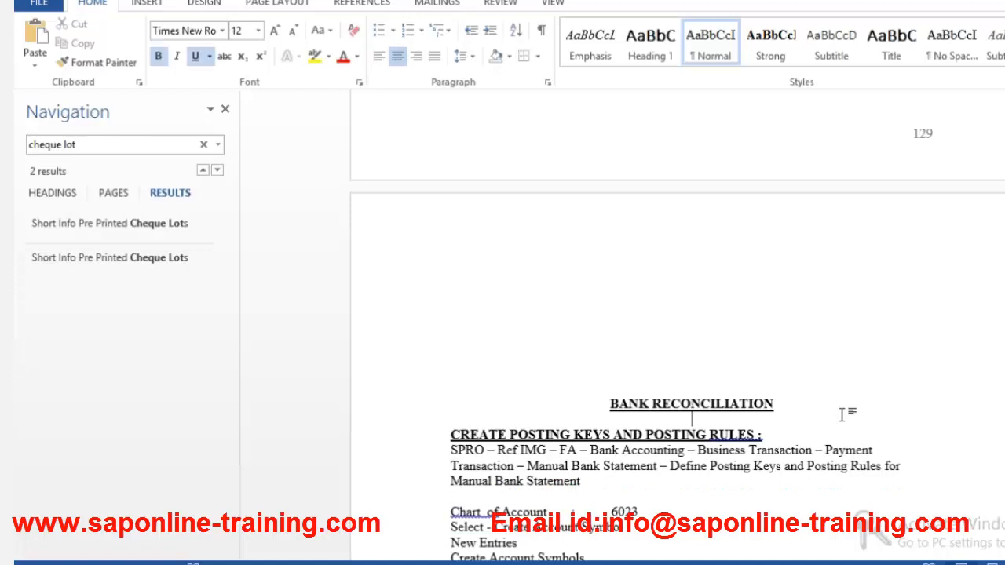
Go back through the cheque deposits processing section to the print job and spool request notes on page 126.
key("Up")
key("Up")
key("Up")
key("Up")
key("Up")
key("Up")
key("Up")
key("Up")
key("Up")
key("Up")
key("Up")
key("Up")
key("Up")
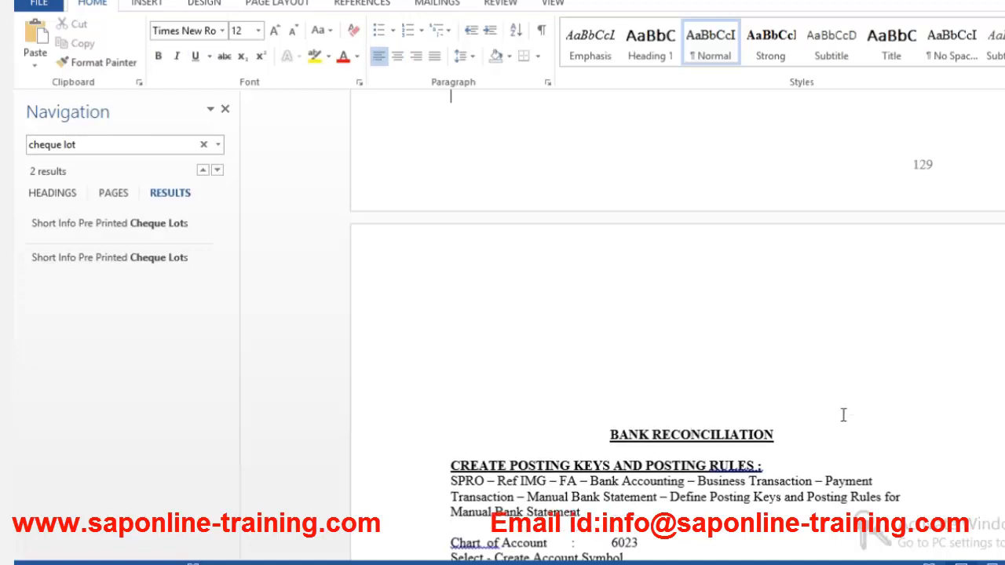
key("Up")
key("Up")
key("Up")
key("Up")
key("Up")
key("Up")
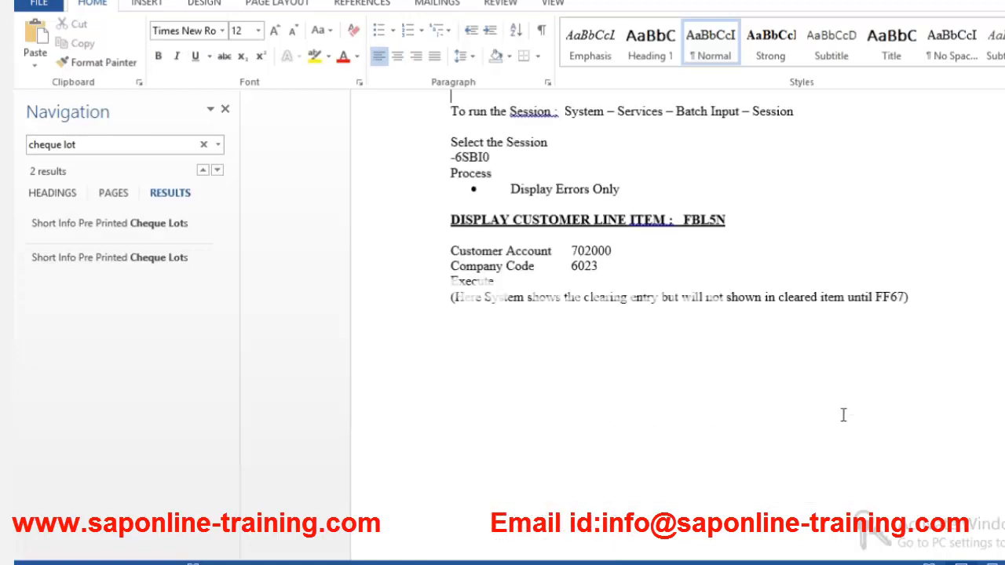
key("Up")
key("Up")
key("Up")
key("Up")
key("Up")
key("Up")
key("Up")
key("Up")
key("Up")
key("Up")
key("Up")
key("Up")
key("Up")
key("Up")
key("Up")
key("Up")
key("Up")
key("Up")
key("Up")
key("Up")
key("Up")
key("Up")
key("Up")
key("Up")
key("Up")
key("Up")
key("Up")
key("Up")
key("Up")
key("Up")
key("Up")
key("Up")
key("Up")
key("Up")
key("Up")
key("Up")
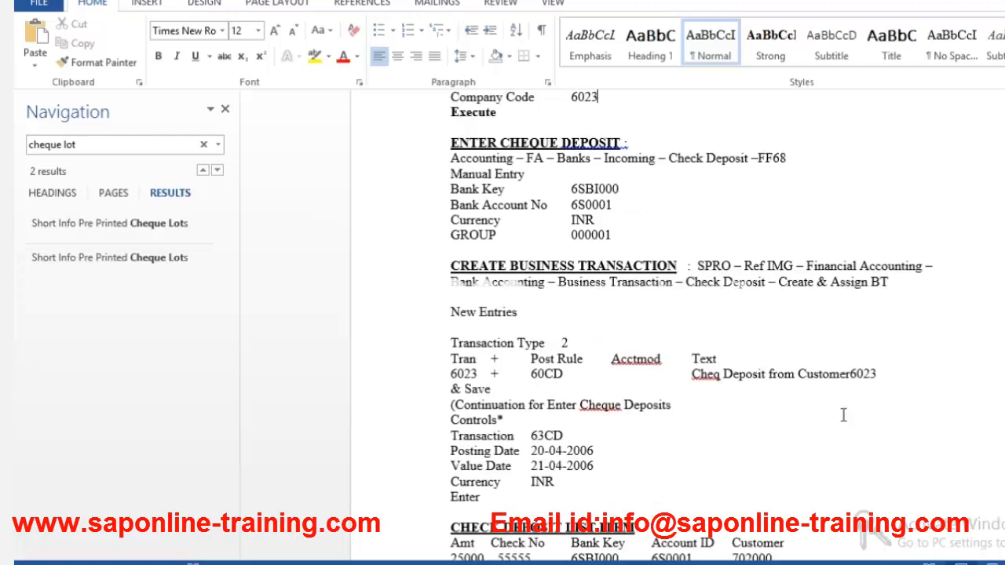
key("Up")
key("Up")
key("Up")
key("Up")
key("Up")
key("Up")
key("Up")
key("Up")
key("Up")
key("Up")
key("Up")
key("Up")
key("Up")
key("Up")
key("Up")
key("Up")
key("Up")
key("Up")
key("Up")
key("Up")
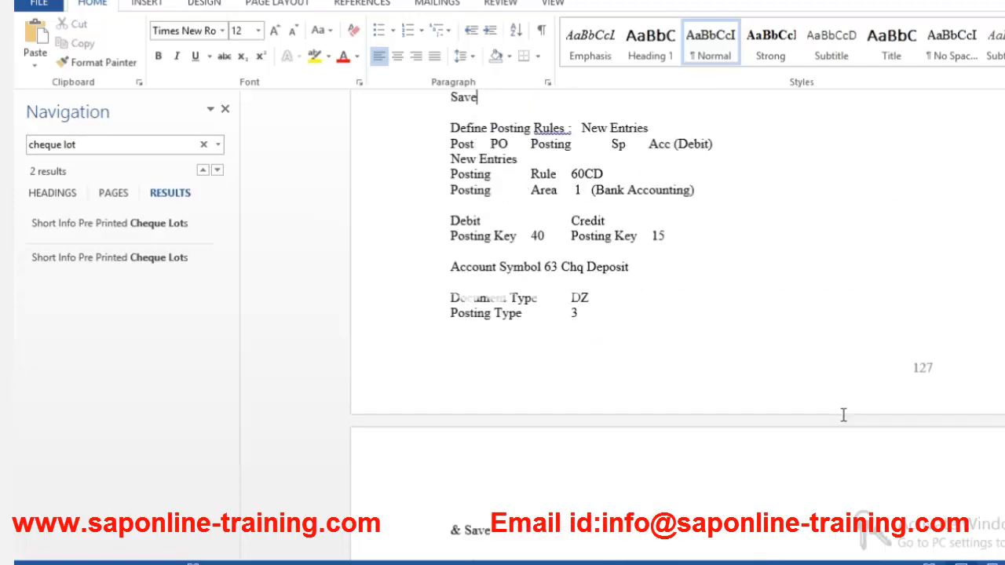
key("Up")
key("Up")
key("Up")
key("Up")
key("Up")
key("Up")
key("Up")
key("Up")
key("Up")
key("Up")
key("Up")
key("Up")
key("Up")
key("Up")
key("Up")
key("Up")
key("Up")
key("Up")
key("Up")
key("Up")
key("Up")
key("Up")
key("Up")
key("Up")
key("Up")
key("Up")
key("Up")
key("Up")
key("Up")
key("Up")
key("Up")
key("Up")
key("Up")
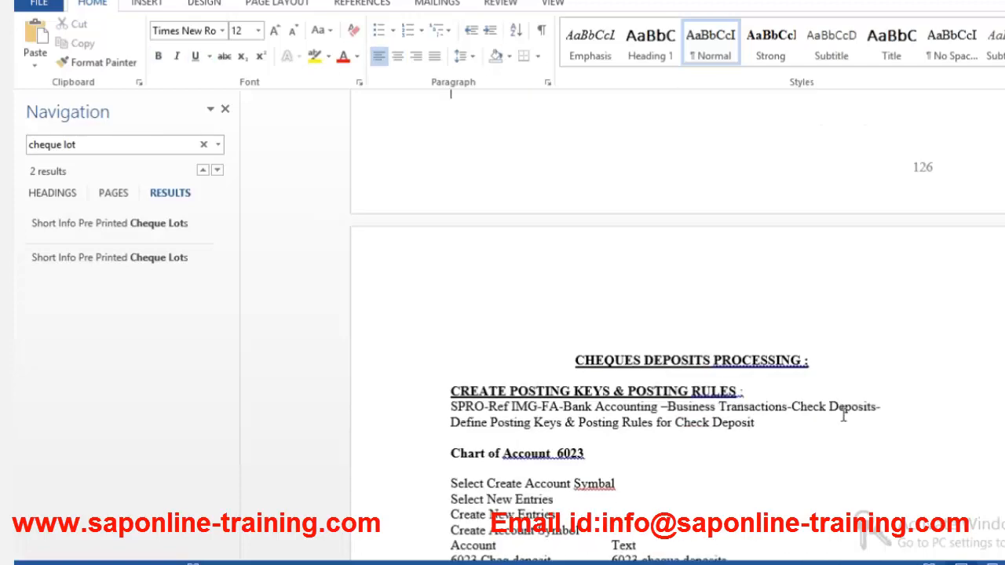
key("Up")
key("Up")
key("Up")
key("Up")
key("Up")
key("Up")
key("Up")
key("Up")
key("Up")
key("Up")
key("Up")
key("Up")
key("Up")
key("Up")
key("Up")
key("Up")
key("Up")
key("Up")
key("Up")
key("Up")
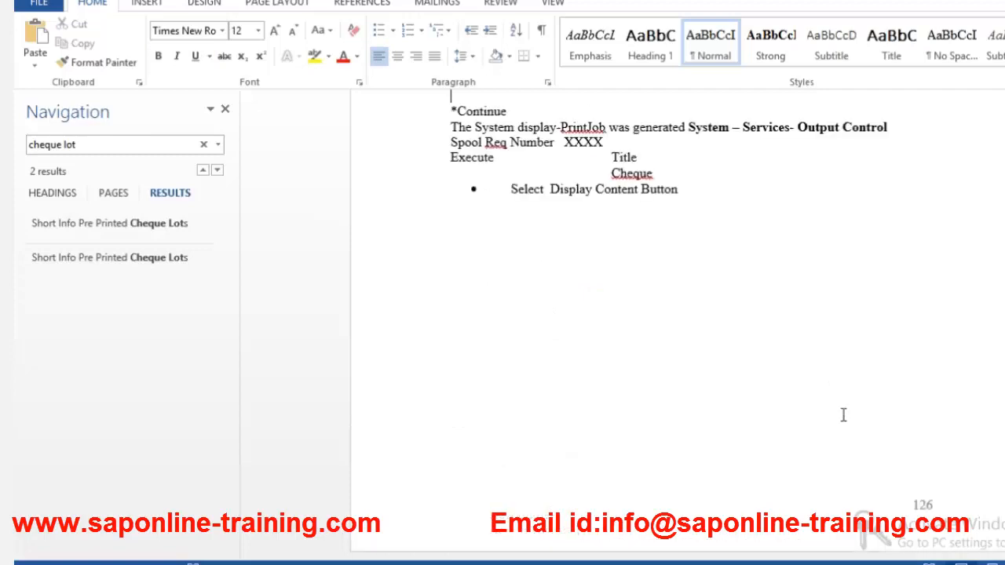
Go back through the guide's print form, printout variant and payment proposal notes to the Payment Control parameters on page 122.
key("Up")
key("Up")
key("Up")
key("Up")
key("Up")
key("Up")
key("Up")
key("Up")
key("Up")
key("Up")
key("Up")
key("Up")
key("Up")
key("Up")
key("Up")
key("Up")
key("Up")
key("Up")
key("Up")
key("Up")
key("Up")
key("Up")
key("Up")
key("Up")
key("Up")
key("Up")
key("Up")
key("Up")
key("Up")
key("Up")
key("Up")
key("Up")
key("Up")
key("Up")
key("Up")
key("Up")
key("Up")
key("Up")
key("Up")
key("Up")
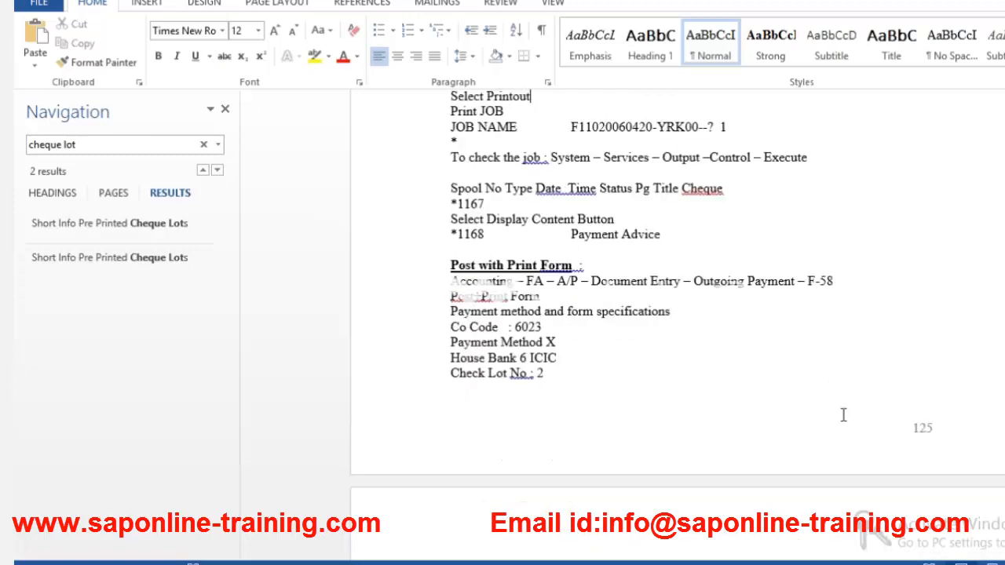
key("Up")
key("Up")
key("Up")
key("Up")
key("Up")
key("Up")
key("Up")
key("Up")
key("Up")
key("Up")
key("Up")
key("Up")
key("Up")
key("Up")
key("Up")
key("Up")
key("Up")
key("Up")
key("Up")
key("Up")
key("Up")
key("Up")
key("Up")
key("Up")
key("Up")
key("Up")
key("Up")
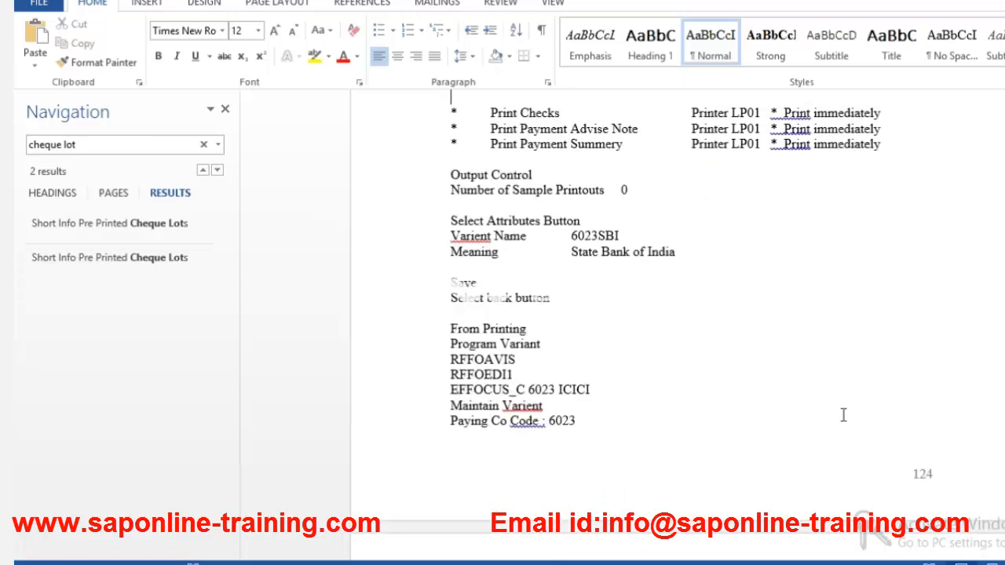
key("Up")
key("Up")
key("Up")
key("Up")
key("Up")
key("Up")
key("Up")
key("Up")
key("Up")
key("Up")
key("Up")
key("Up")
key("Up")
key("Up")
key("Up")
key("Up")
key("Up")
key("Up")
key("Up")
key("Up")
key("Up")
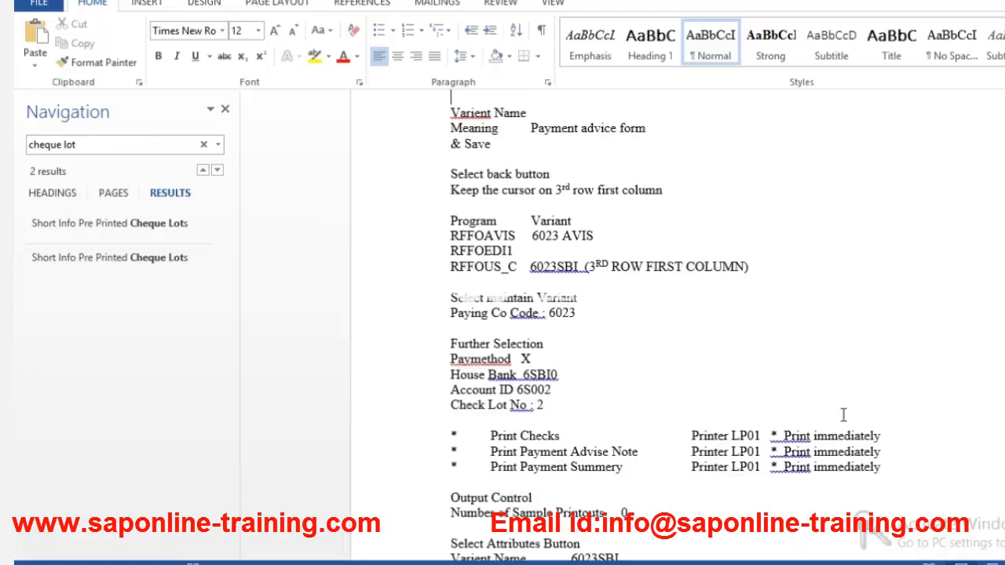
key("Up")
key("Up")
key("Up")
key("Up")
key("Up")
key("Up")
key("Up")
key("Up")
key("Up")
key("Up")
key("Up")
key("Up")
key("Up")
key("Up")
key("Up")
key("Up")
key("Up")
key("Up")
key("Up")
key("Up")
key("Up")
key("Up")
key("Up")
key("Up")
key("Up")
key("Up")
key("Up")
key("Up")
key("Up")
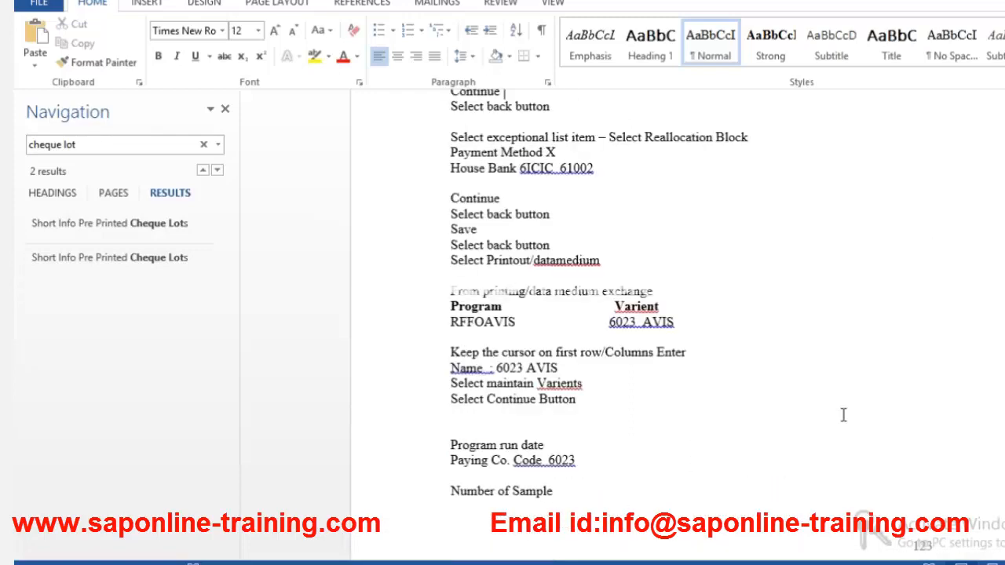
key("Up")
key("Up")
key("Up")
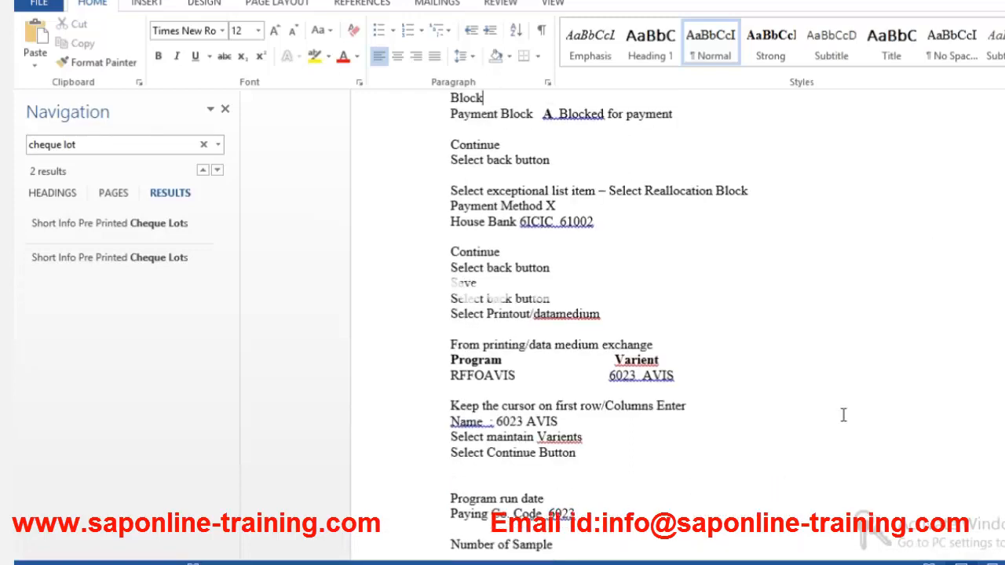
key("Up")
key("Up")
key("Up")
key("Up")
key("Up")
key("Up")
key("Up")
key("Up")
key("Up")
key("Up")
key("Up")
key("Up")
key("Up")
key("Up")
key("Up")
key("Up")
key("Up")
key("Up")
key("Up")
key("Up")
key("Up")
key("Up")
key("Up")
key("Up")
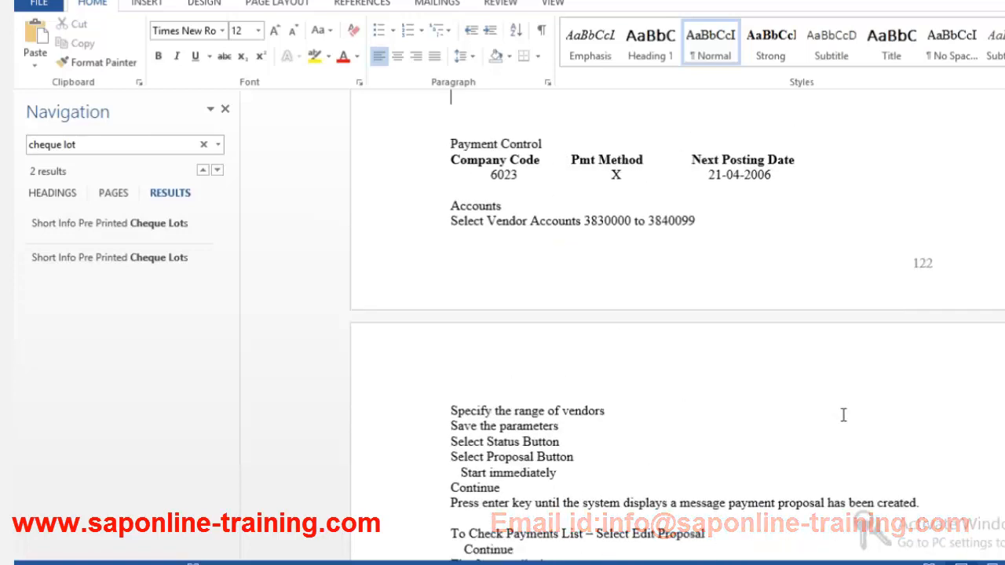
Go back through the Execution of Automatic Payment Program section to the vendor master's company code payment transactions notes.
key("Up")
key("Up")
key("Up")
key("Up")
key("Up")
key("Up")
key("Up")
key("Up")
key("Up")
key("Up")
key("Up")
key("Up")
key("Up")
key("Up")
key("Up")
key("Up")
key("Up")
key("Up")
key("Up")
key("Up")
key("Up")
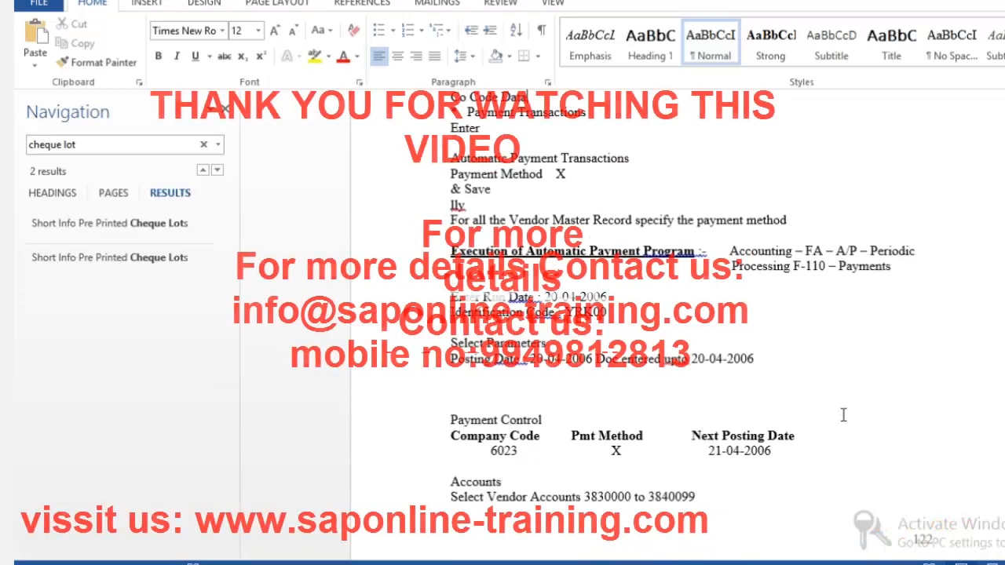